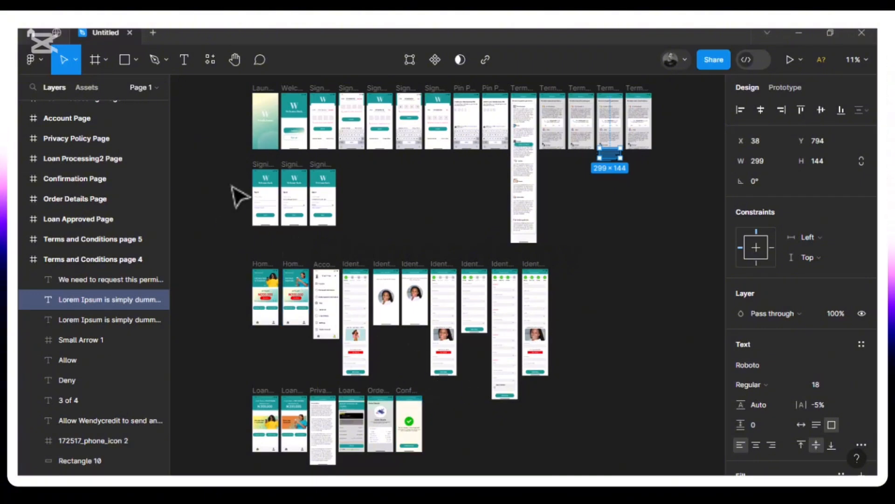
- Deselect the text and zoom in on the Launch screen, Welcome page and Signup page row
left_click(238, 197)
key("plus")
key("plus")
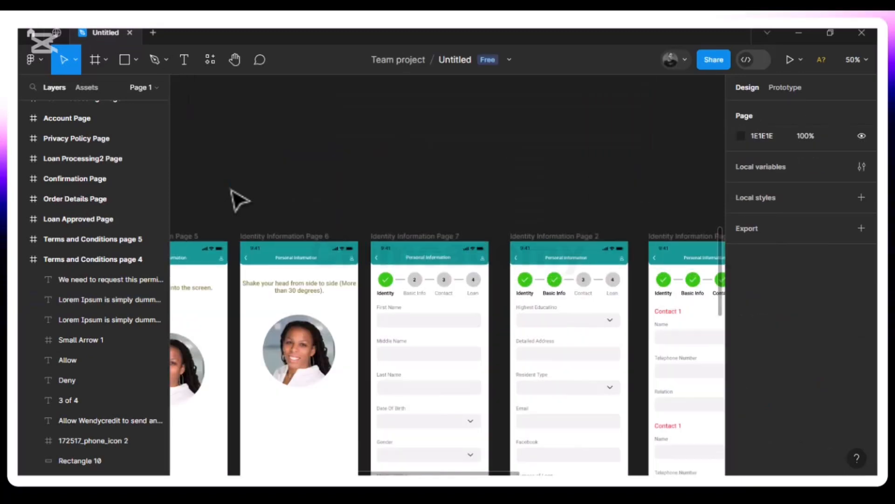
scroll(239, 200, "left", 5)
scroll(239, 200, "up", 5)
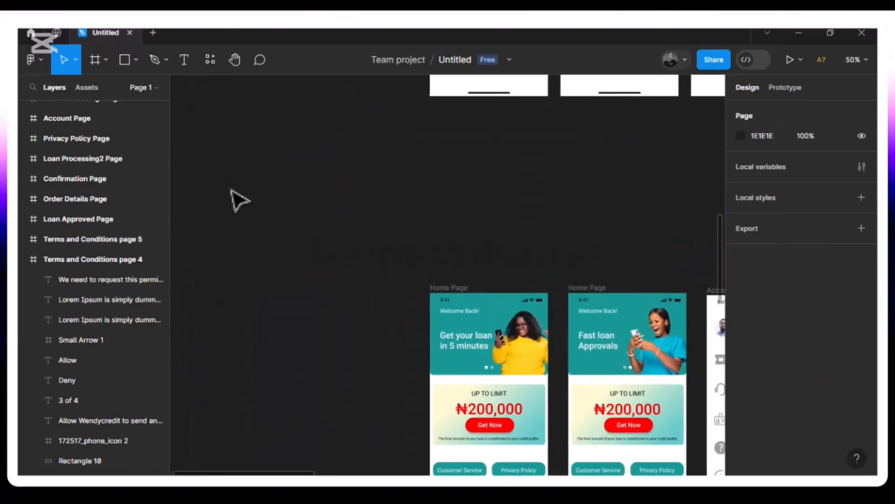
scroll(239, 201, "up", 10)
scroll(239, 201, "left", 3)
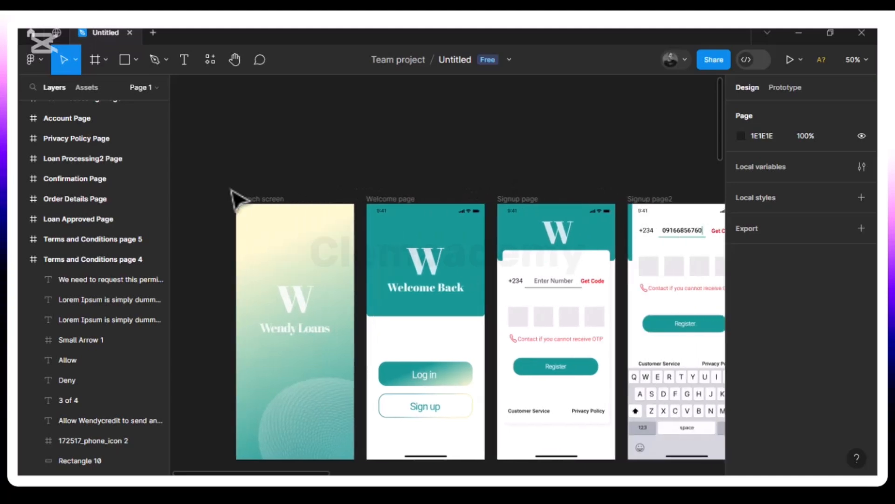
scroll(236, 198, "down", 5)
scroll(235, 198, "up", 2)
scroll(236, 198, "down", 1)
scroll(236, 198, "right", 1)
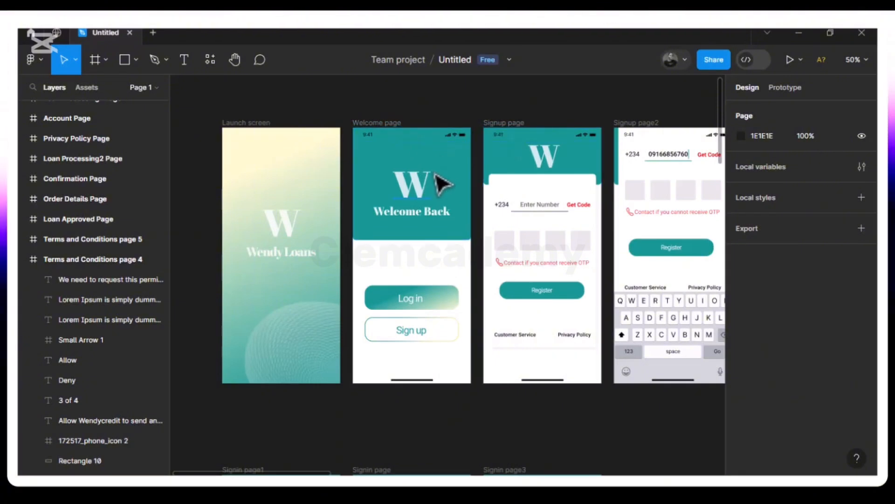
- Pan along the row of signup screens through to Signup page4
left_click_drag(442, 184, 284, 146)
left_click_drag(511, 200, 839, 107)
left_click_drag(615, 317, 504, 200)
left_click_drag(420, 236, 148, 398)
left_click_drag(585, 184, 634, 261)
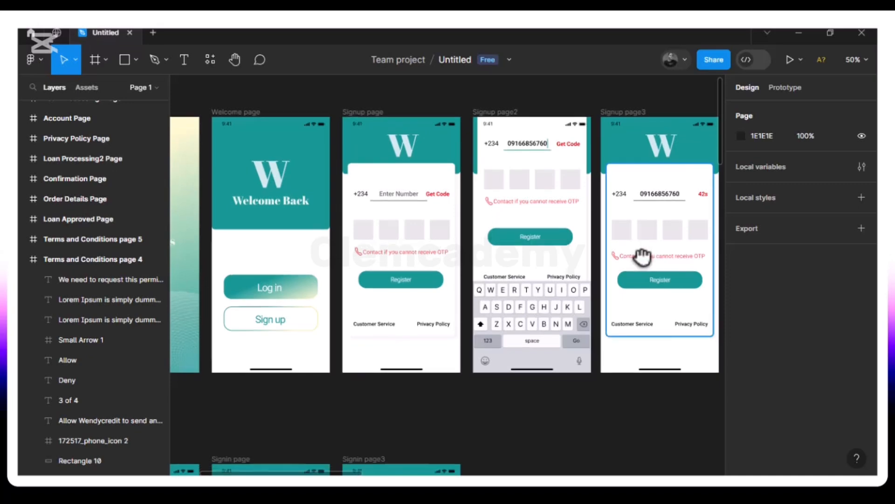
left_click_drag(639, 255, 408, 272)
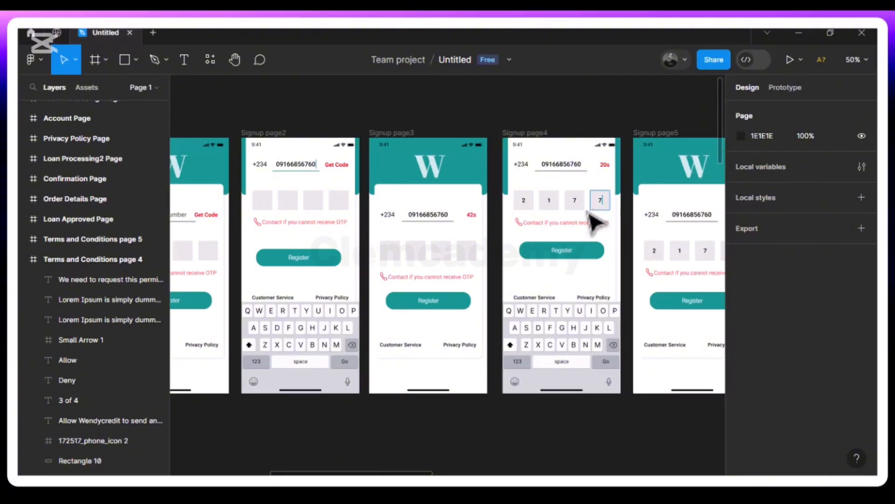
scroll(550, 236, "right", 5)
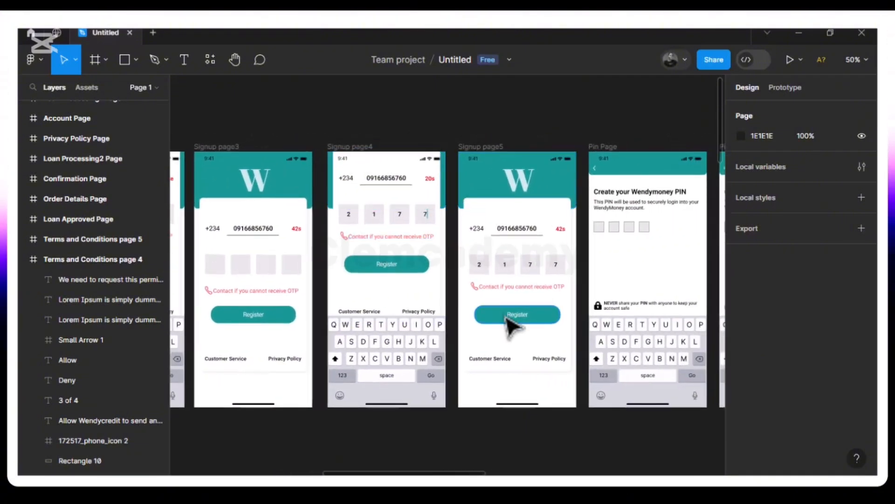
scroll(505, 303, "left", 1)
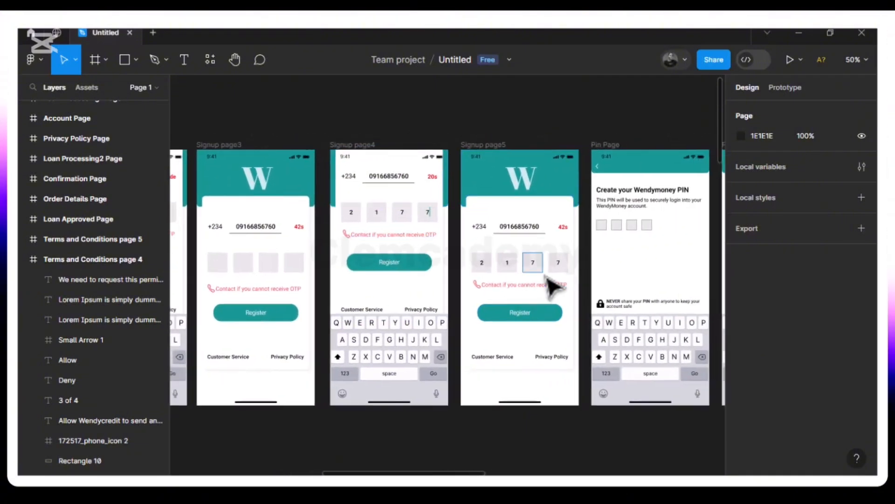
scroll(555, 285, "right", 4)
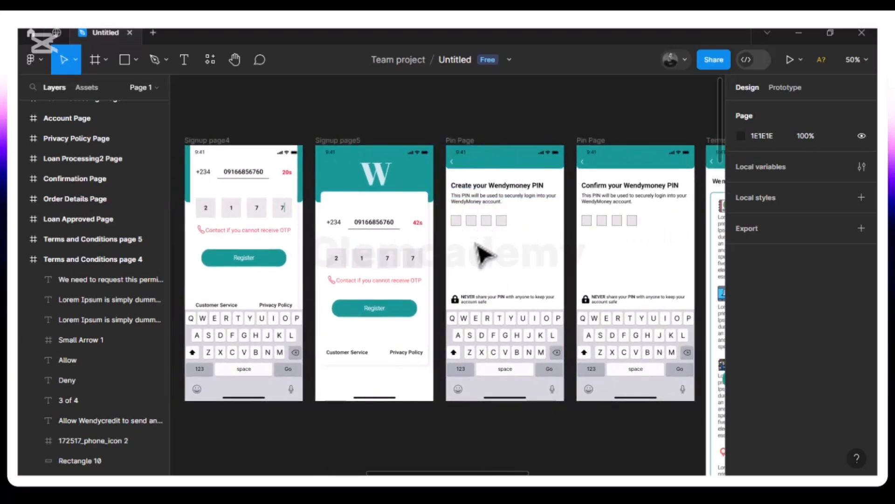
- Pan down to the three Welcome Back sign-in frames
left_click_drag(485, 275, 699, 134)
left_click_drag(272, 373, 646, 248)
left_click_drag(527, 387, 629, 303)
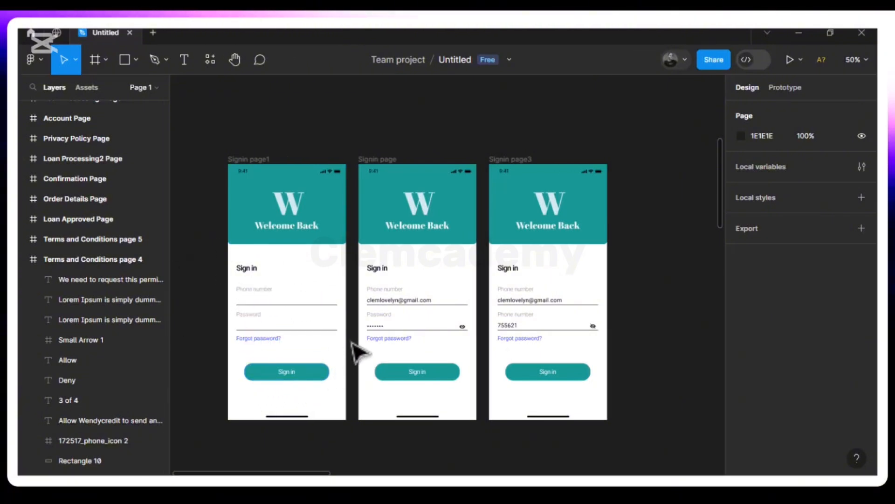
- Pan past Signin page3 to the keyboard, Confirm PIN and Permissions screens
left_click_drag(354, 350, 56, 343)
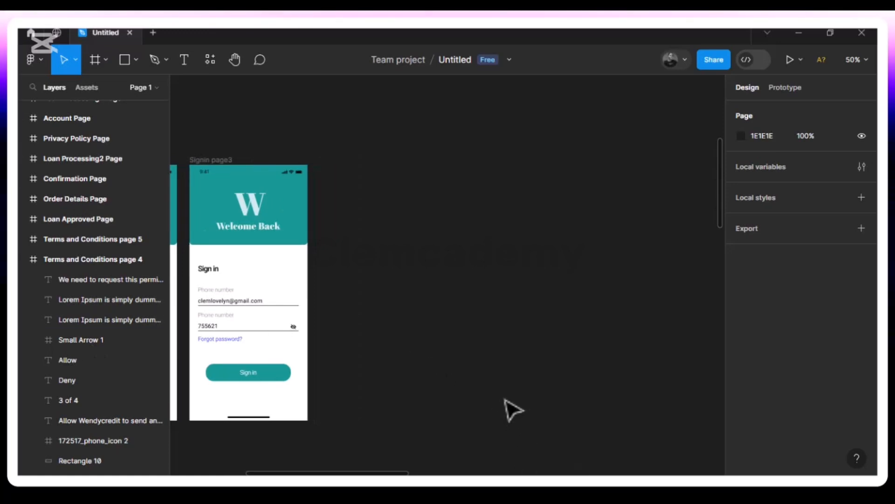
left_click_drag(507, 399, 264, 457)
left_click_drag(643, 302, 295, 396)
left_click_drag(560, 307, 303, 460)
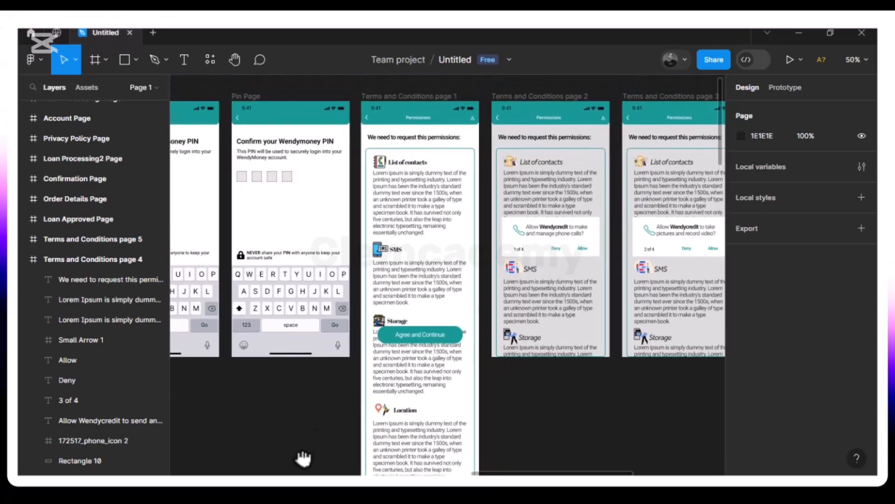
- Pan across the Terms and Conditions pages to centre the Home Page and Account Page frames
left_click_drag(532, 282, 690, 156)
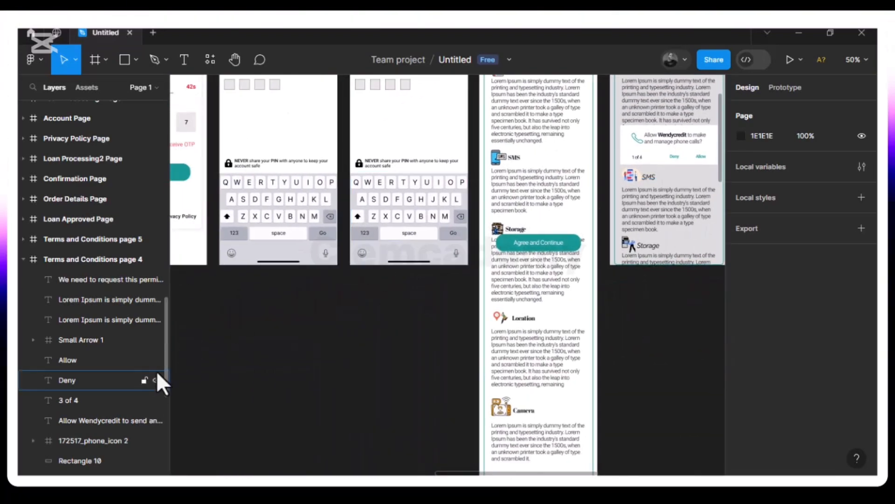
left_click_drag(279, 410, 554, 185)
left_click_drag(224, 406, 529, 208)
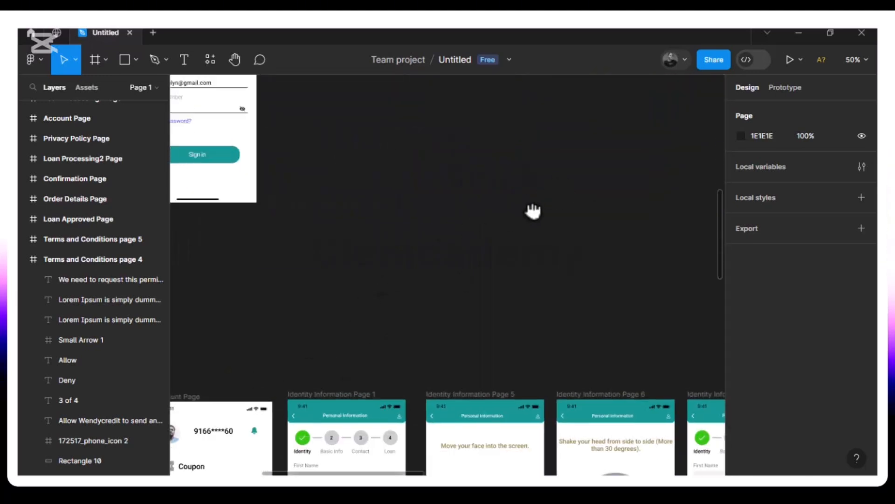
left_click_drag(219, 380, 604, 145)
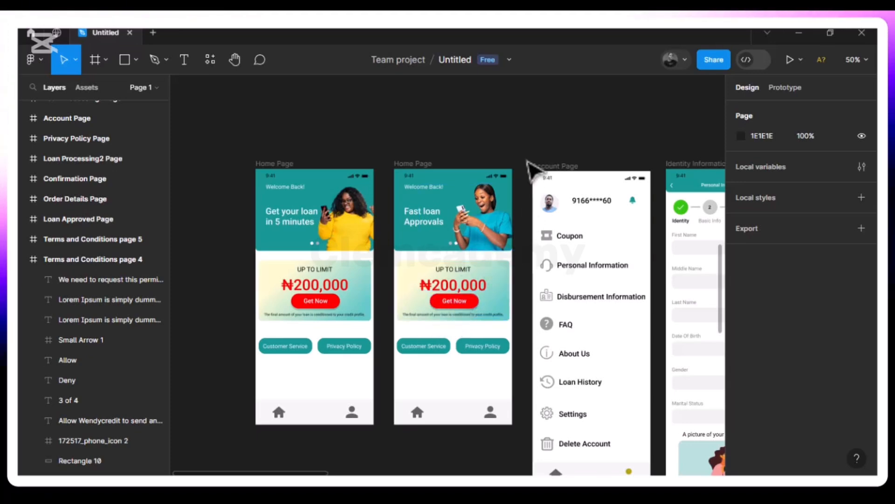
- Pan through Identity Information Pages 1–4 to the Order Details, Loan Processing and Privacy Policy frames
left_click_drag(555, 144, 295, 129)
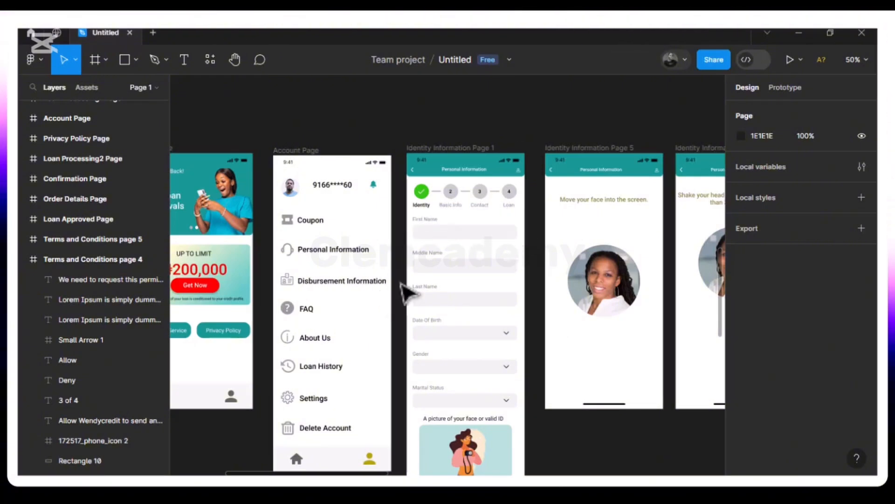
left_click_drag(445, 359, 159, 286)
left_click_drag(596, 317, 186, 292)
left_click_drag(515, 343, 186, 345)
left_click_drag(394, 297, 699, 186)
left_click_drag(186, 419, 510, 271)
left_click_drag(545, 230, 787, 51)
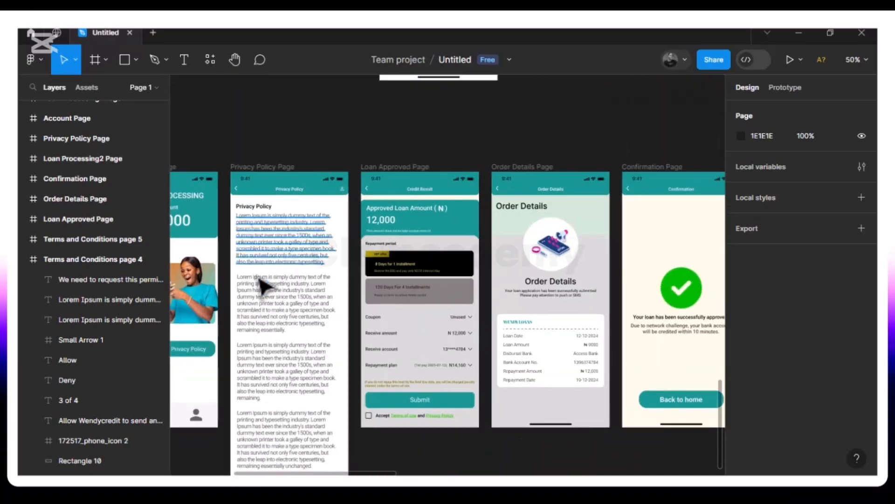
- Pan from Loan Processing and Privacy Policy across Loan Approved to Order Details and Confirmation, then zoom out
left_click_drag(302, 312, 610, 300)
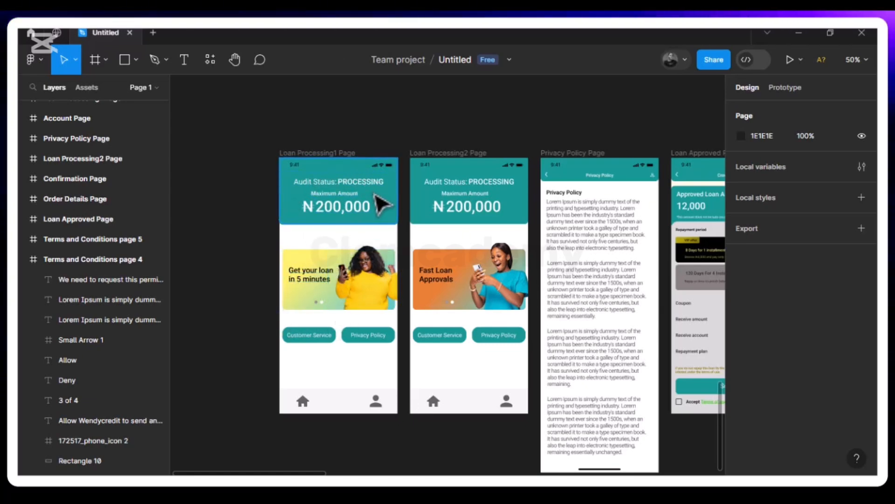
left_click_drag(432, 321, 190, 315)
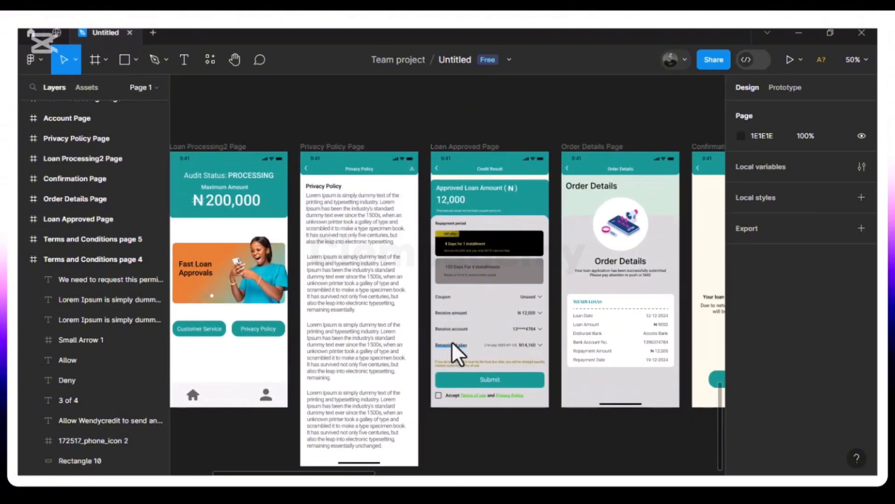
scroll(469, 284, "up", 1)
scroll(472, 282, "down", 1)
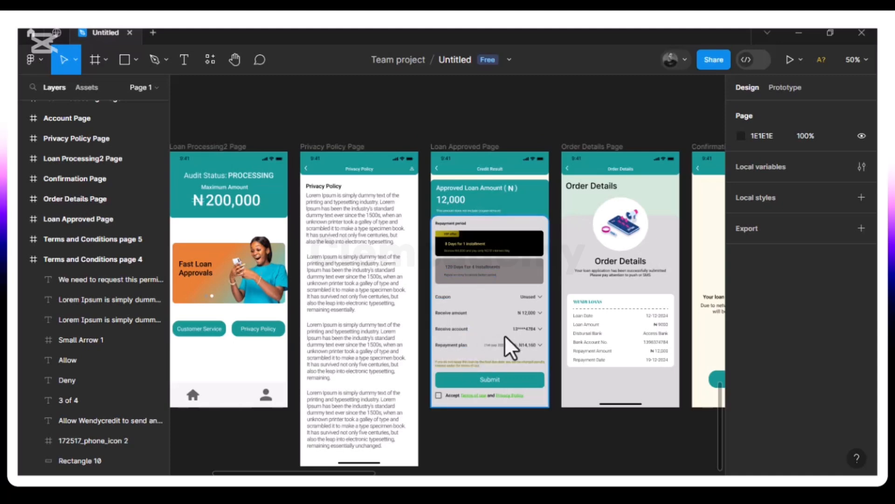
left_click_drag(489, 396, 366, 402)
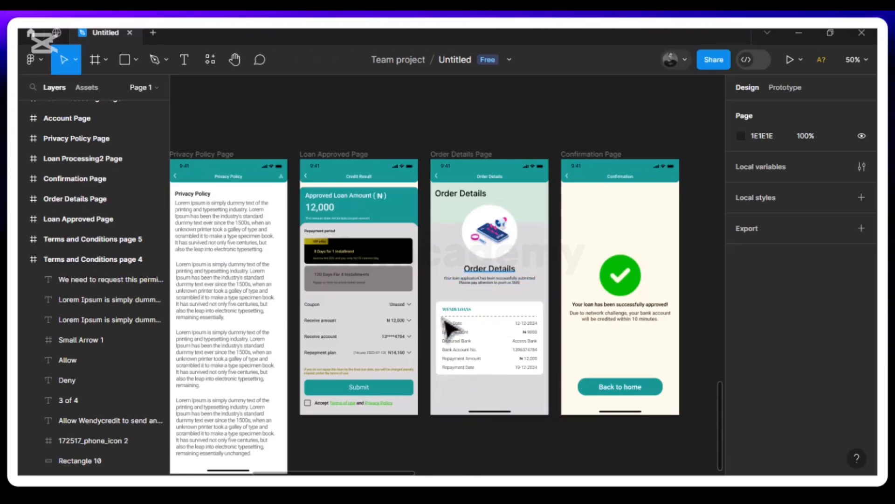
left_click_drag(631, 323, 457, 254)
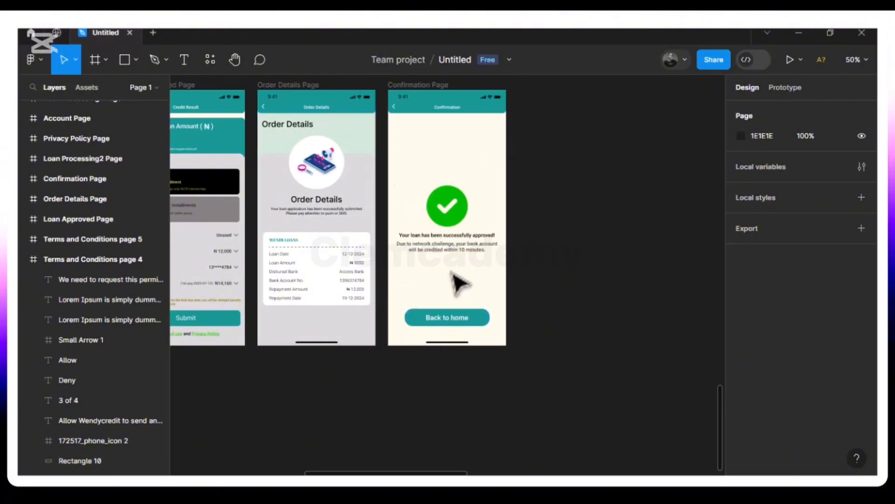
left_click_drag(457, 284, 581, 321)
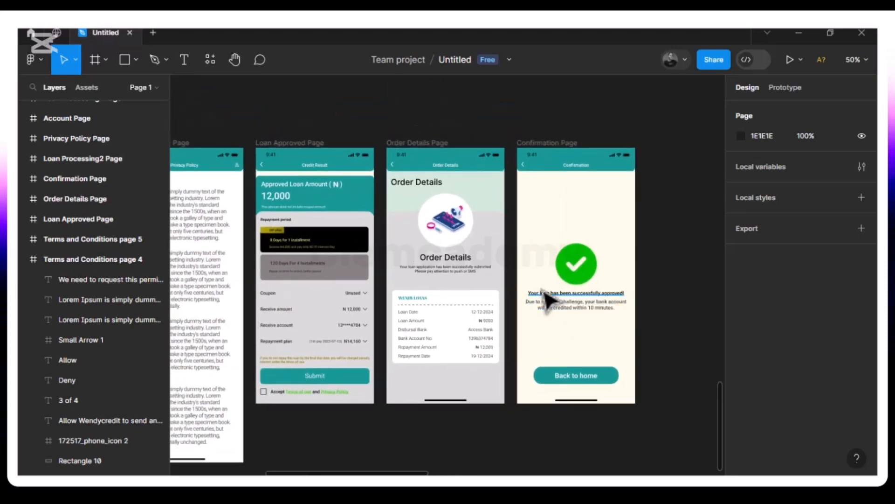
scroll(546, 300, "down", 5)
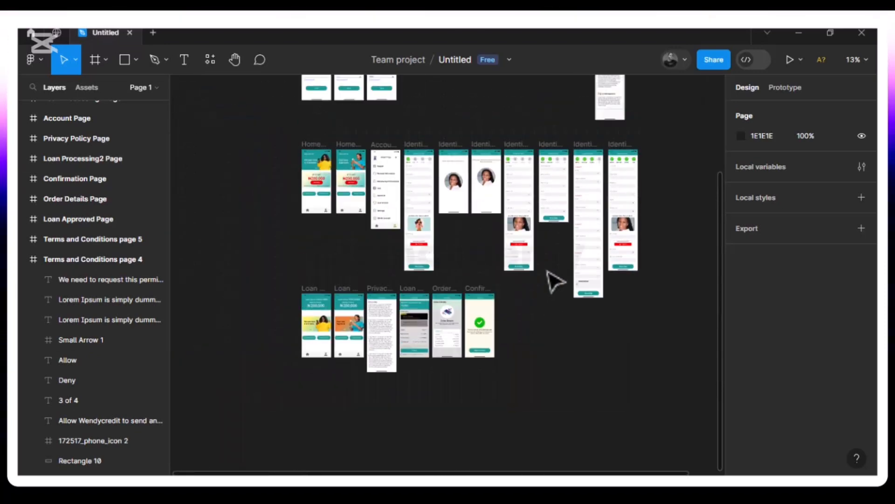
- Reposition the zoomed-out overview of all app frames
scroll(555, 281, "up", 4)
left_click_drag(457, 260, 418, 251)
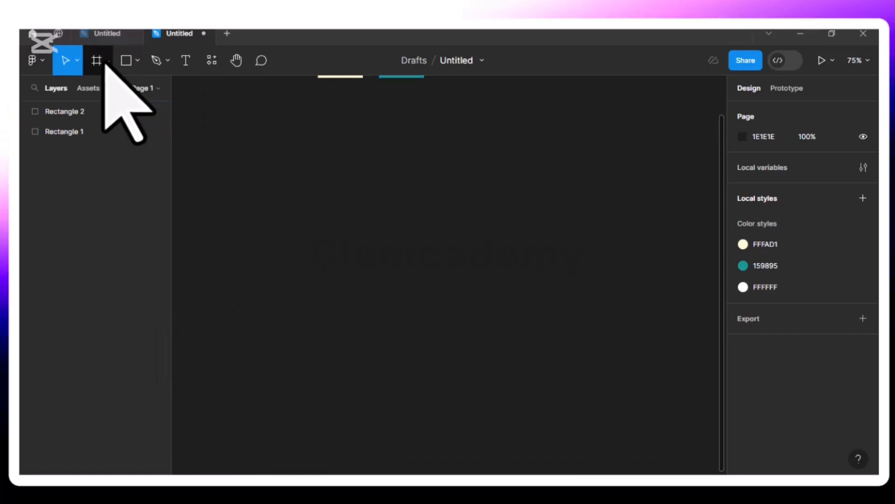
left_click(106, 61)
left_click(114, 90)
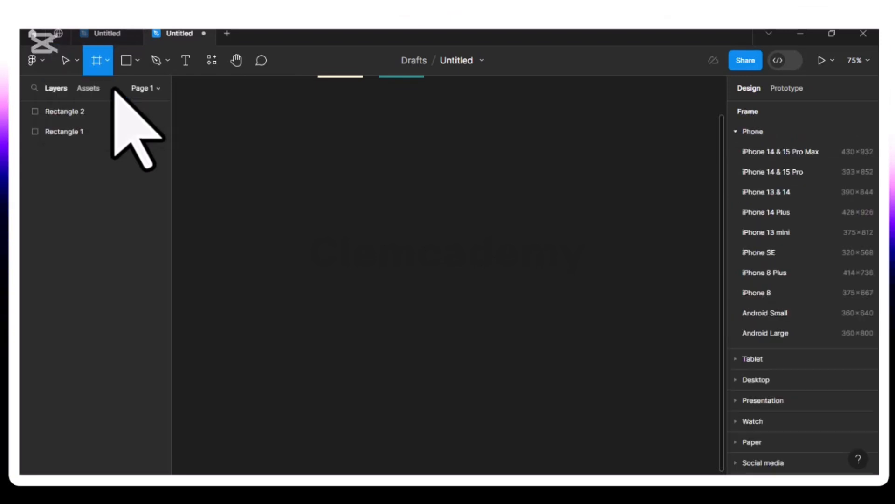
left_click(808, 233)
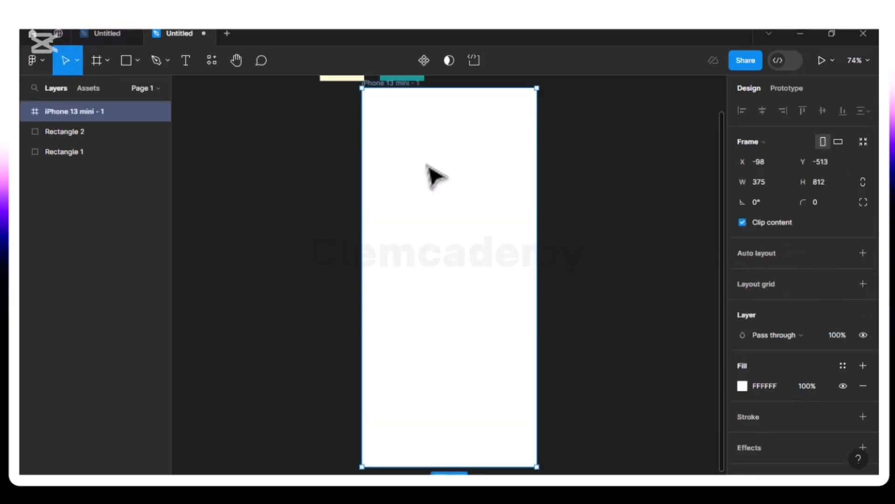
scroll(410, 177, "up", 1)
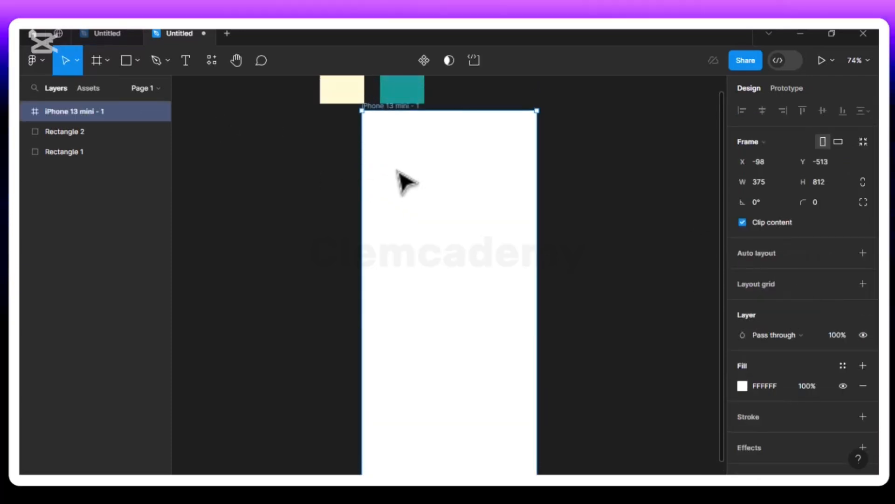
scroll(404, 182, "up", 2)
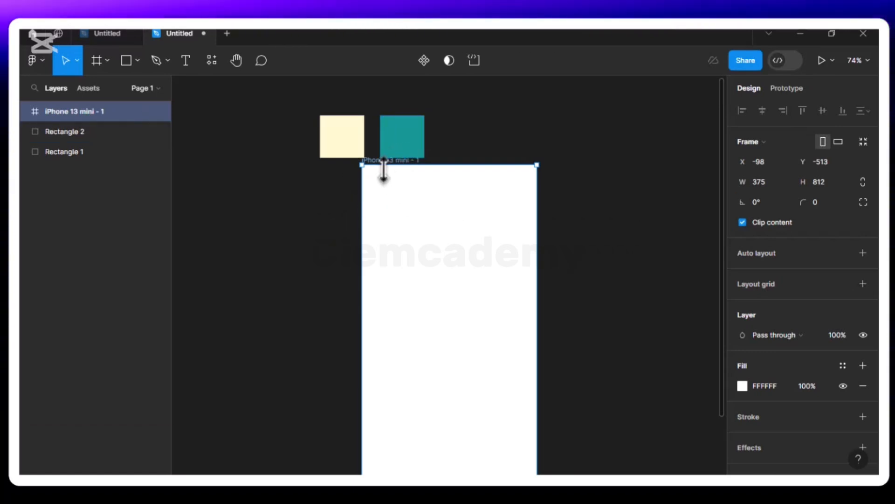
scroll(387, 186, "down", 2)
scroll(386, 185, "down", 1)
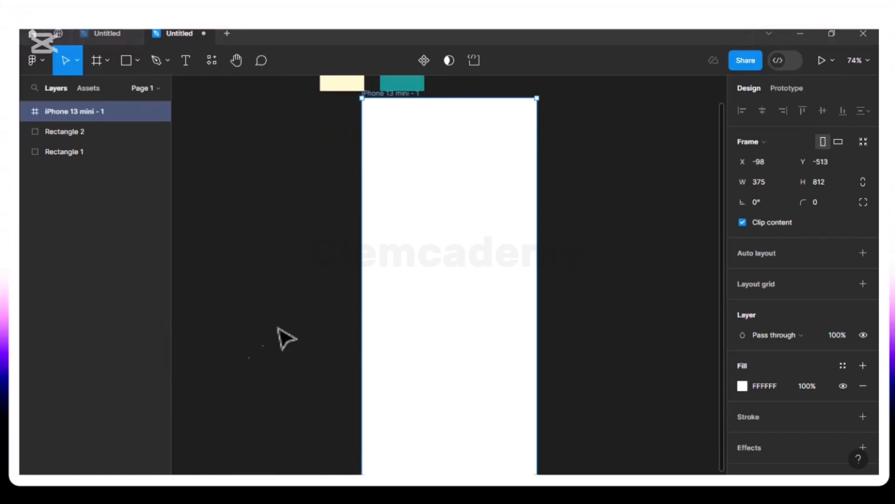
- Set the frame fill to a linear gradient with stops sampled from the cream and teal rectangles
left_click(742, 386)
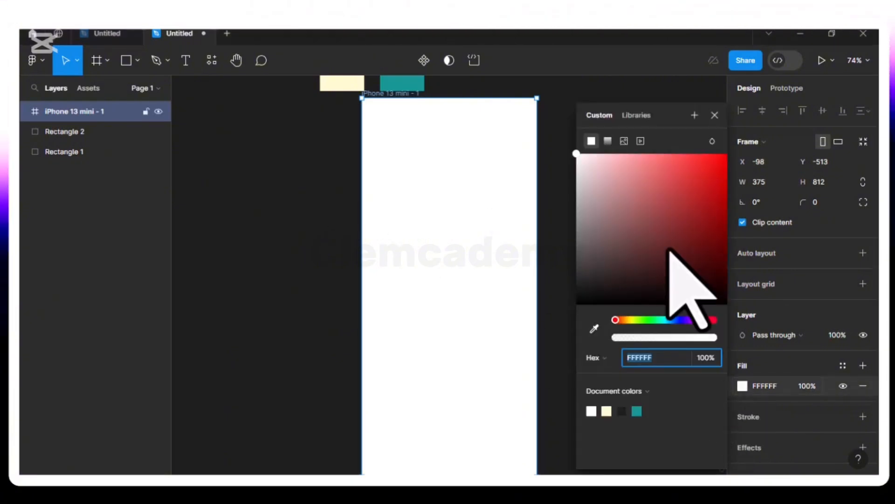
left_click(607, 141)
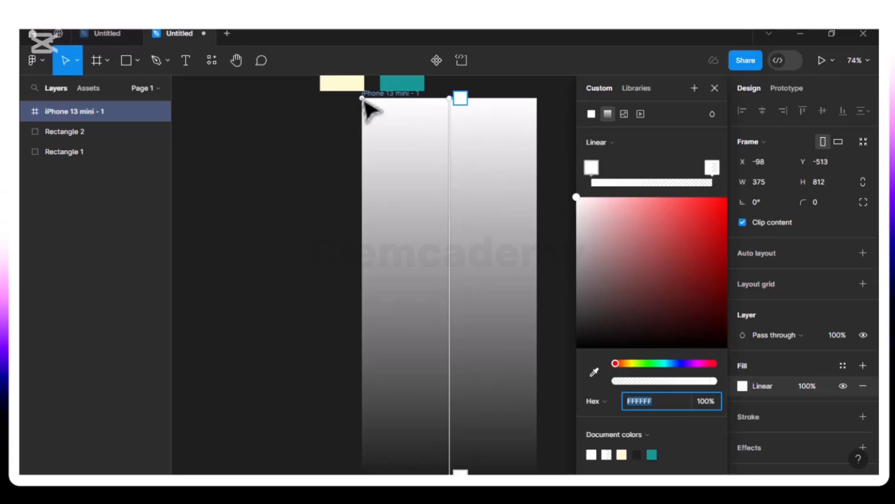
left_click(462, 99)
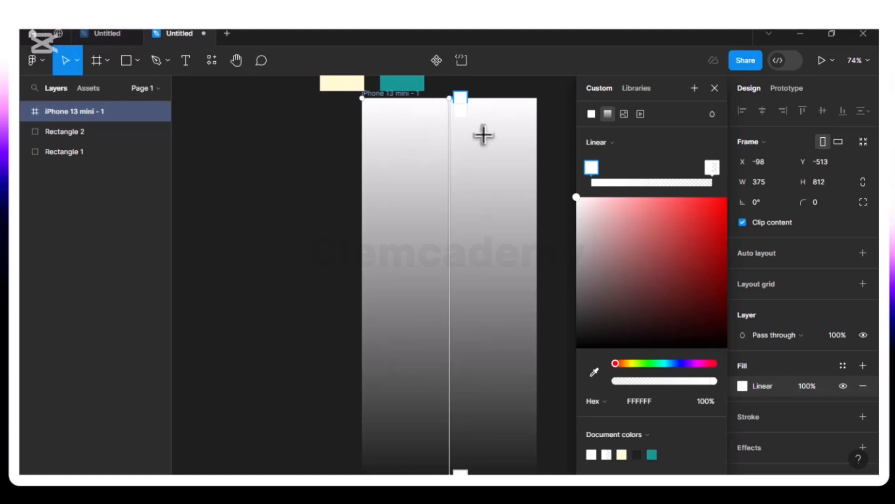
left_click(594, 372)
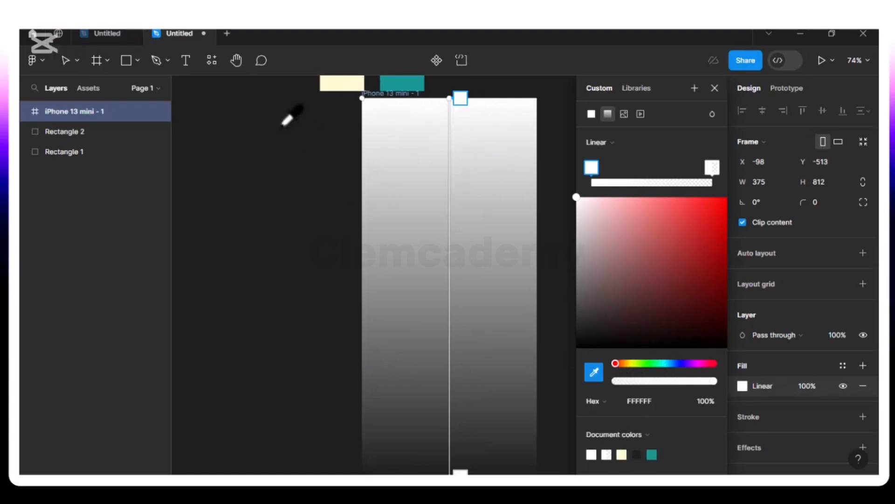
left_click(347, 86)
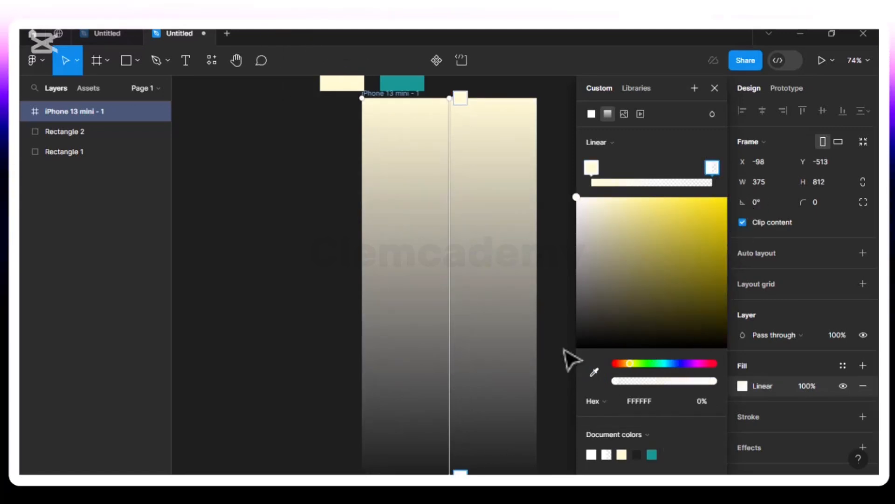
left_click(593, 371)
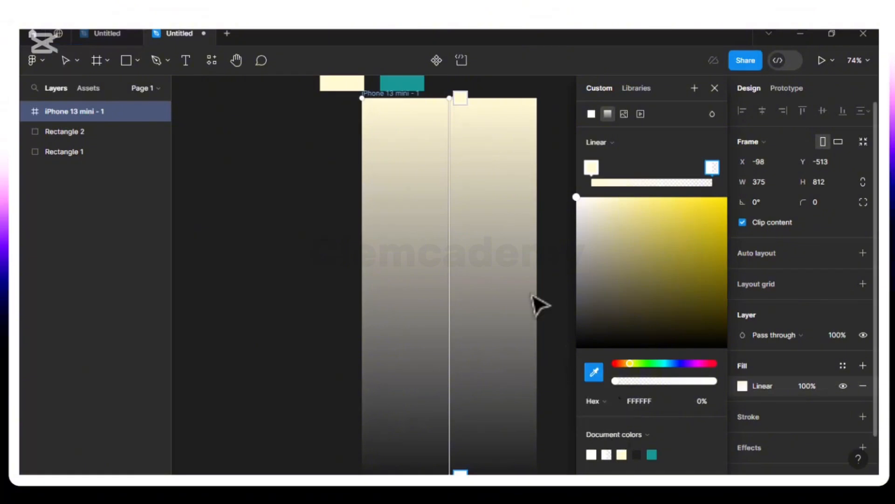
left_click(401, 87)
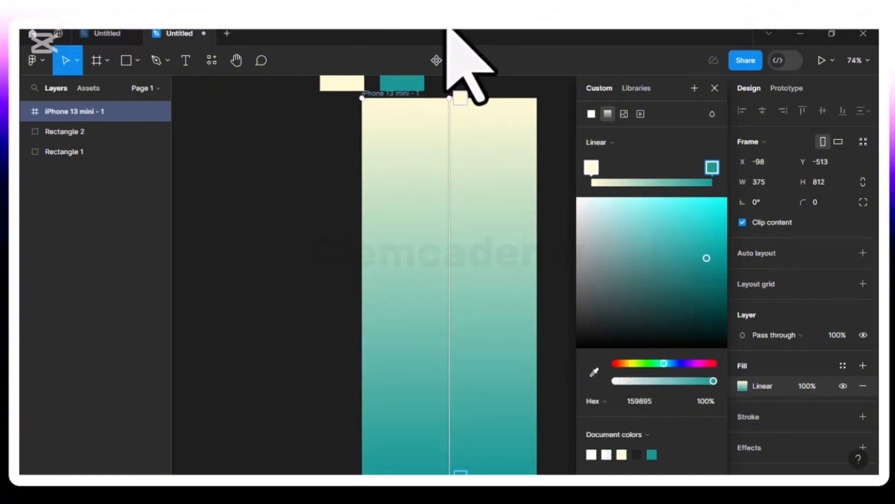
- Angle the gradient diagonally from top-left to bottom-right
left_click(462, 99)
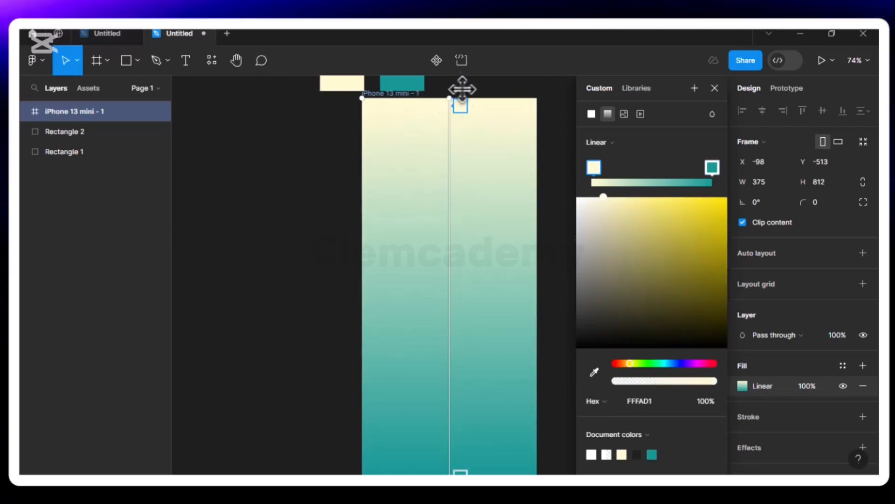
scroll(456, 107, "up", 2)
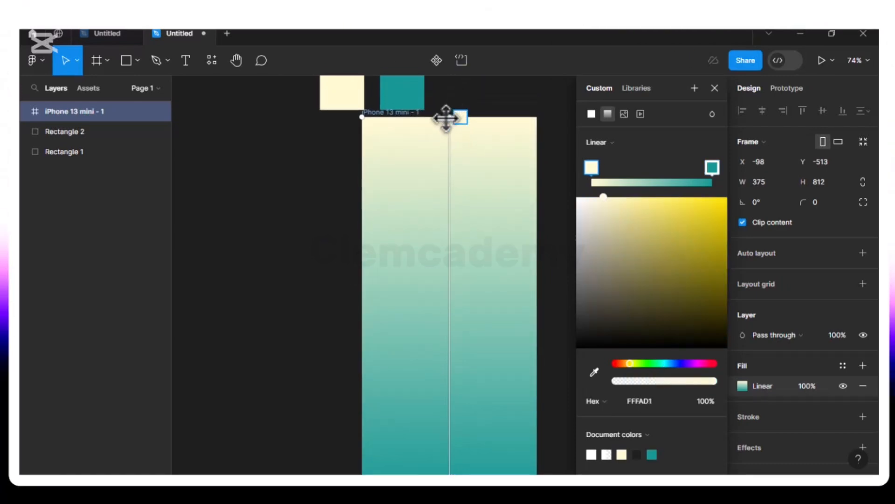
left_click_drag(448, 118, 374, 140)
scroll(397, 233, "down", 5)
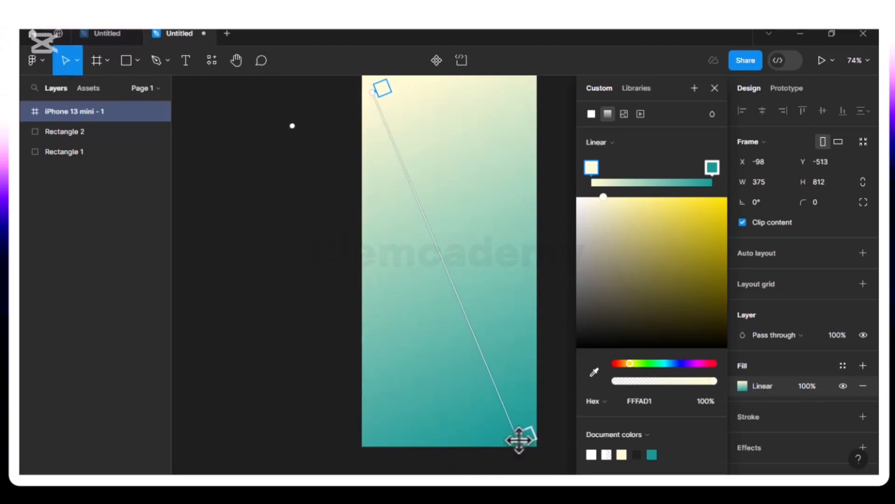
scroll(488, 219, "up", 5)
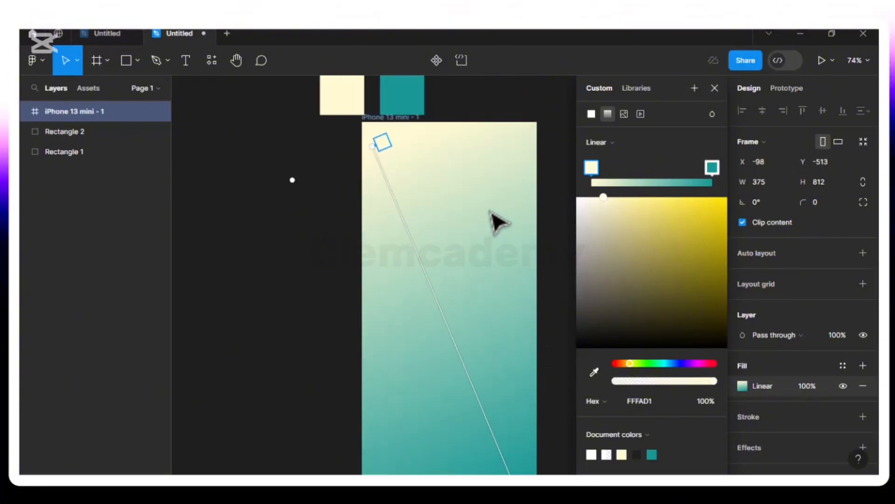
scroll(498, 223, "down", 2)
left_click(714, 88)
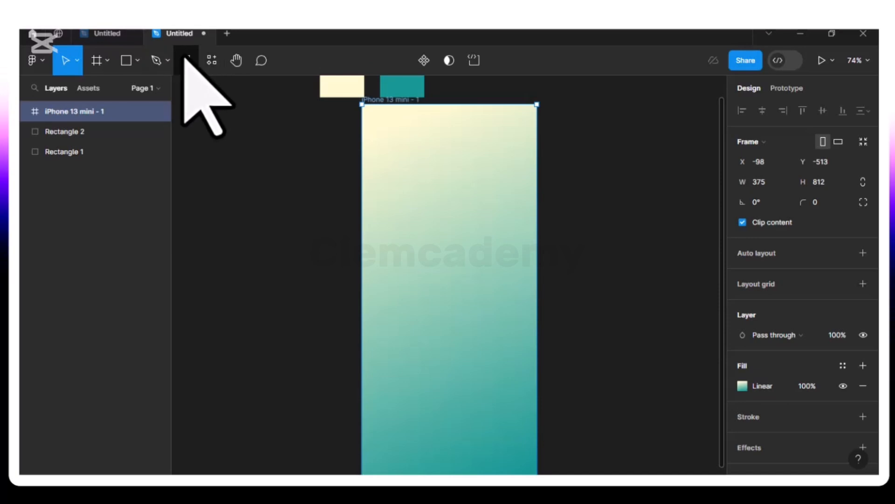
- Add a W text layer in the frame at font size 140
left_click(425, 218)
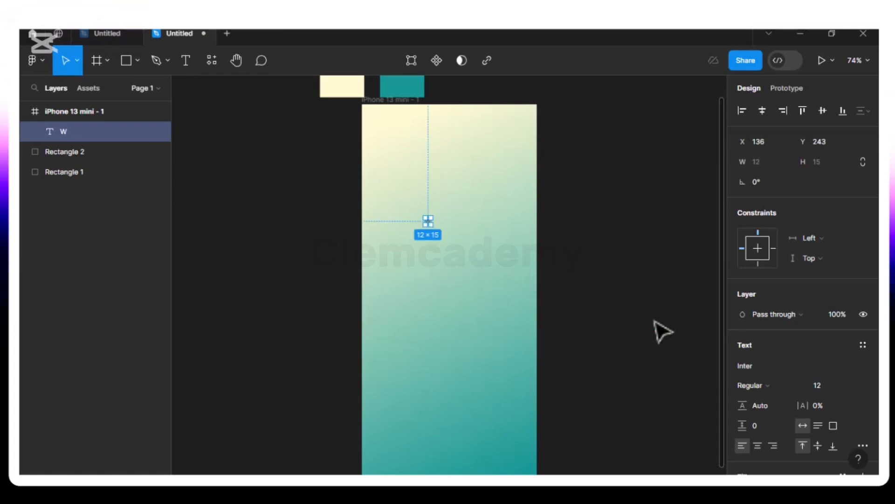
left_click(853, 385)
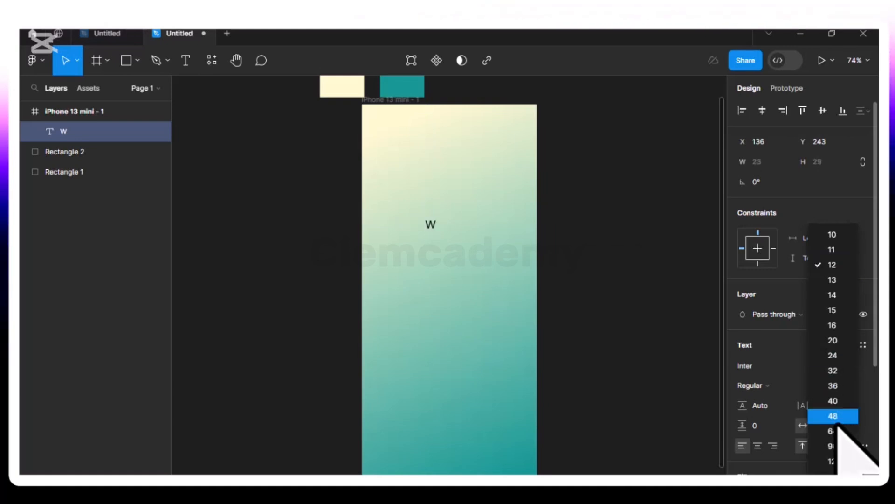
left_click(838, 460)
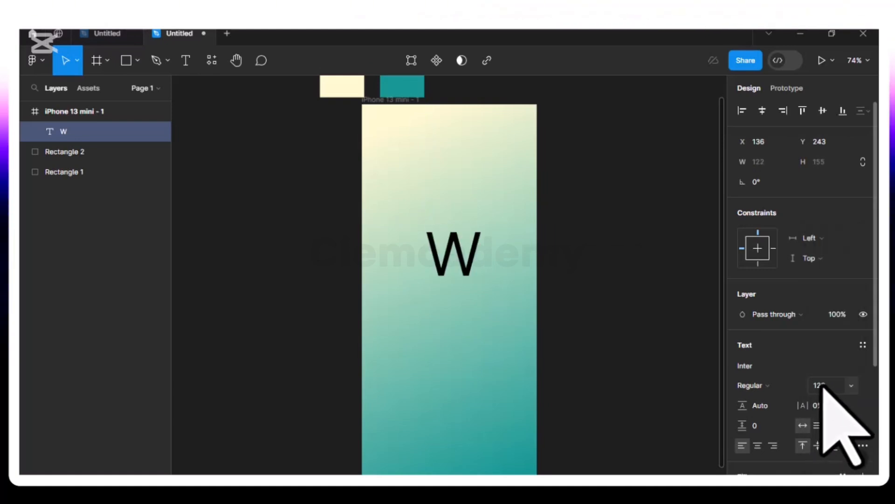
type("140")
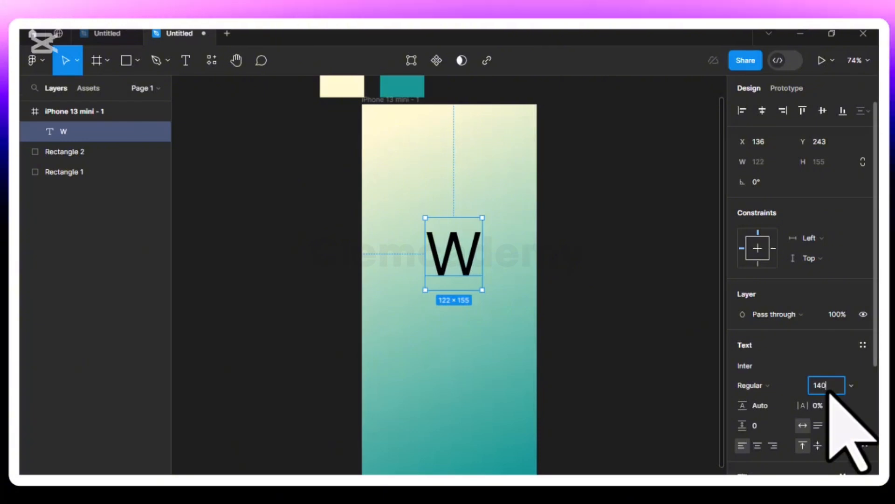
key("Return")
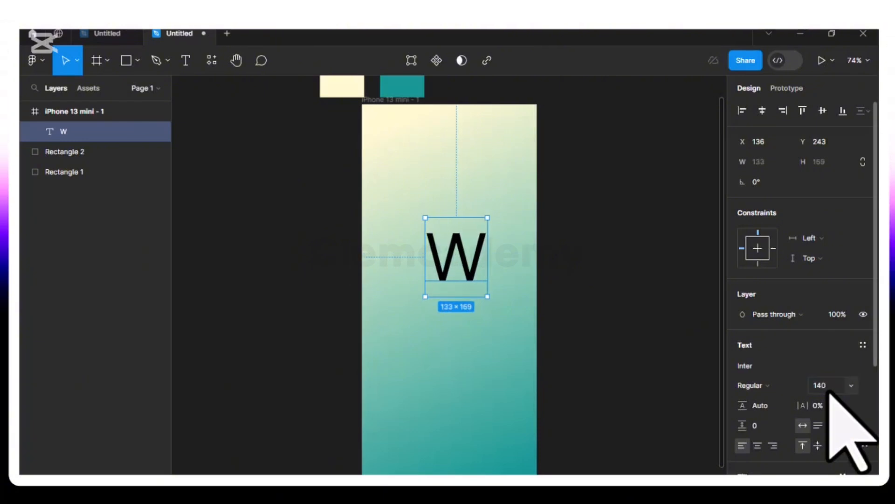
- Set the W's font to Abril Fatface
left_click(757, 366)
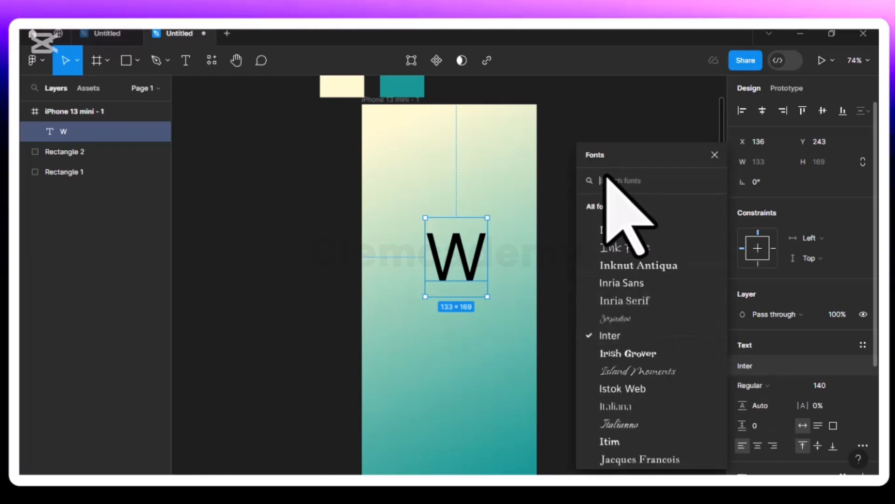
type("A")
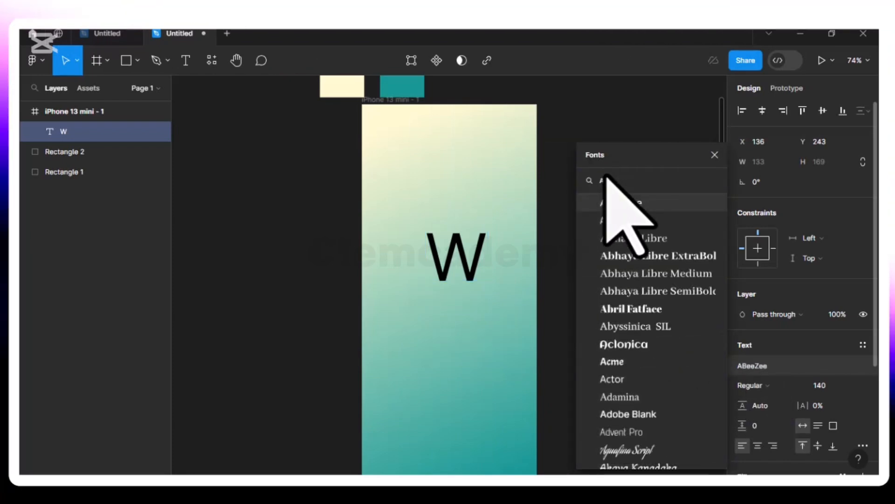
type("bril")
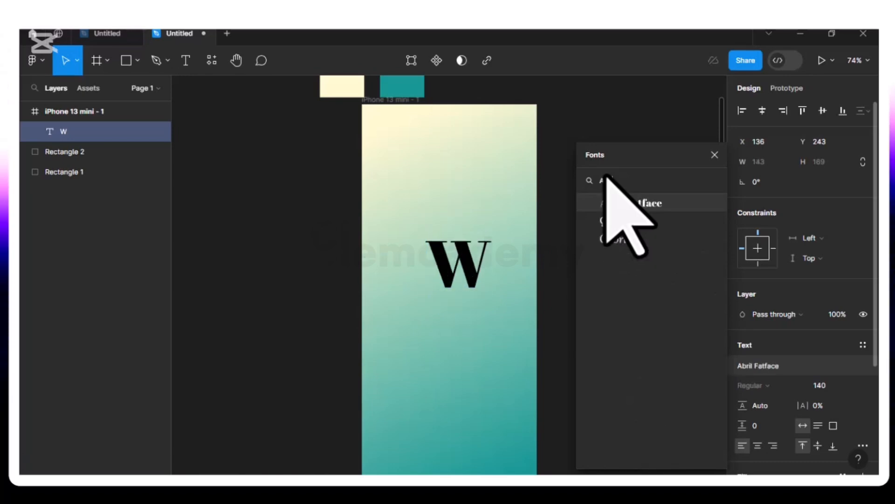
left_click(625, 203)
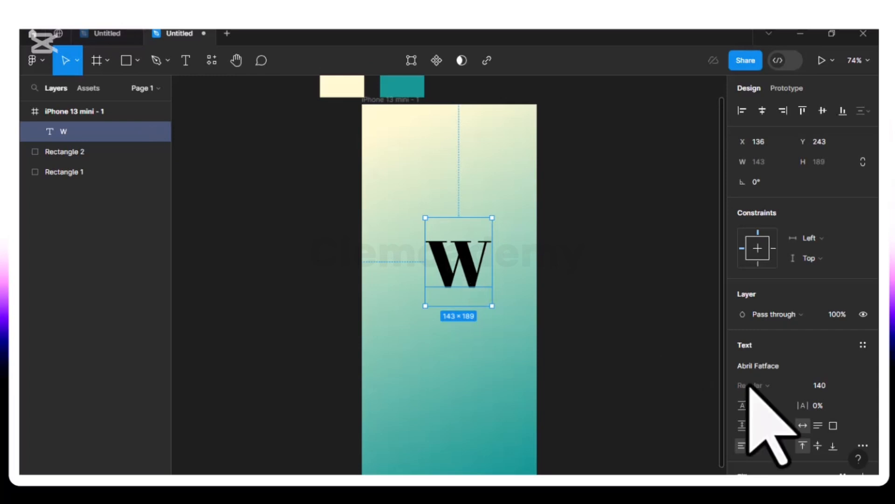
scroll(793, 394, "down", 4)
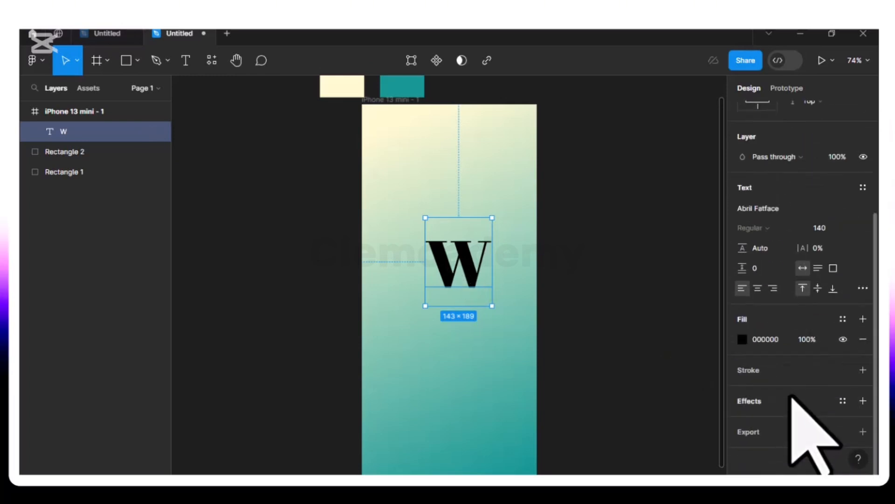
- Fill the W with the cream FFFAD1 document colour and centre it horizontally on the frame
left_click(742, 340)
left_click(591, 411)
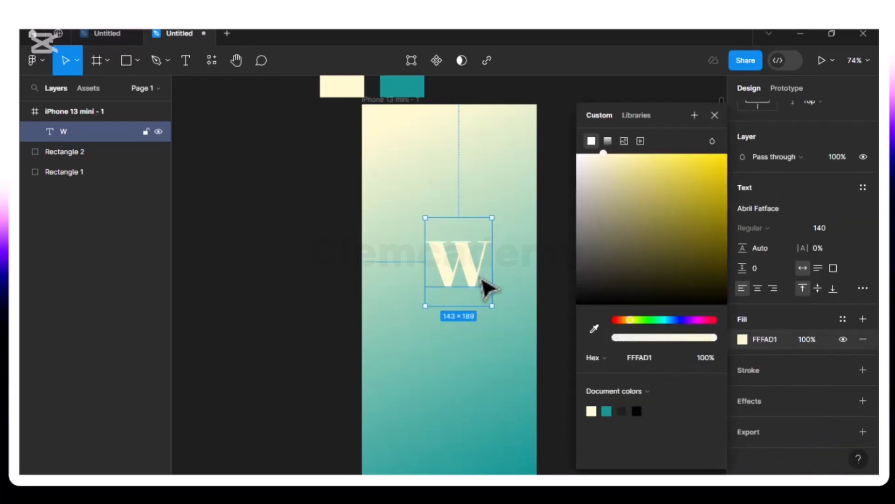
left_click_drag(457, 278, 445, 255)
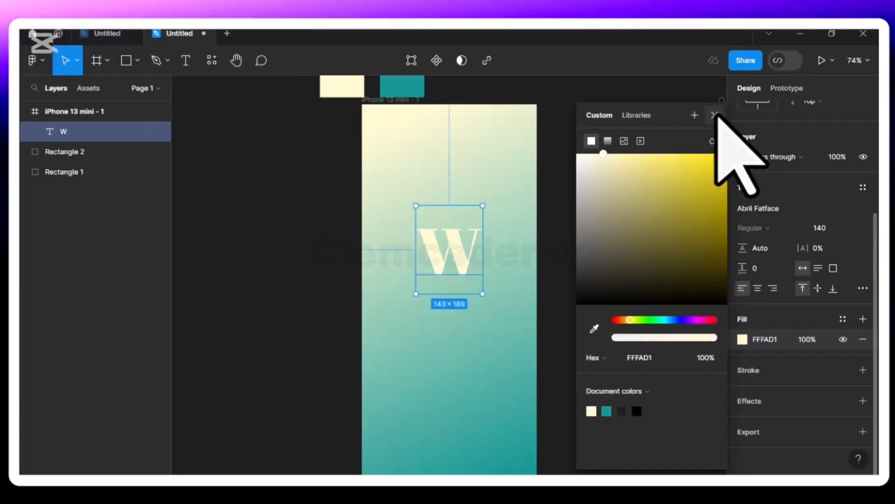
left_click(715, 115)
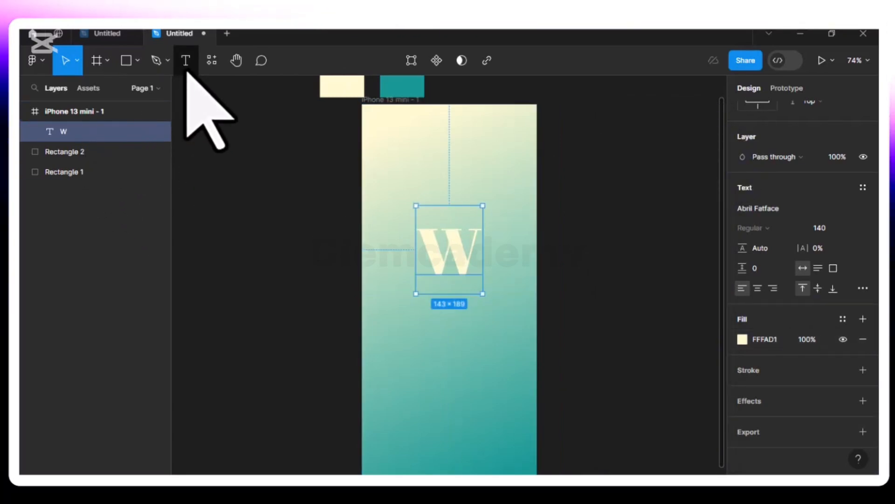
- Set the text size to 40, discarding the empty text layer
key("Return")
left_click(375, 341)
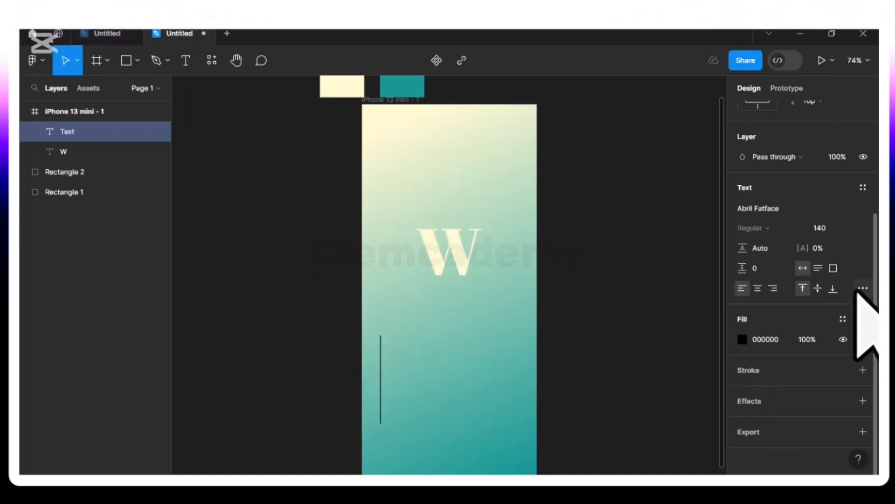
left_click(851, 227)
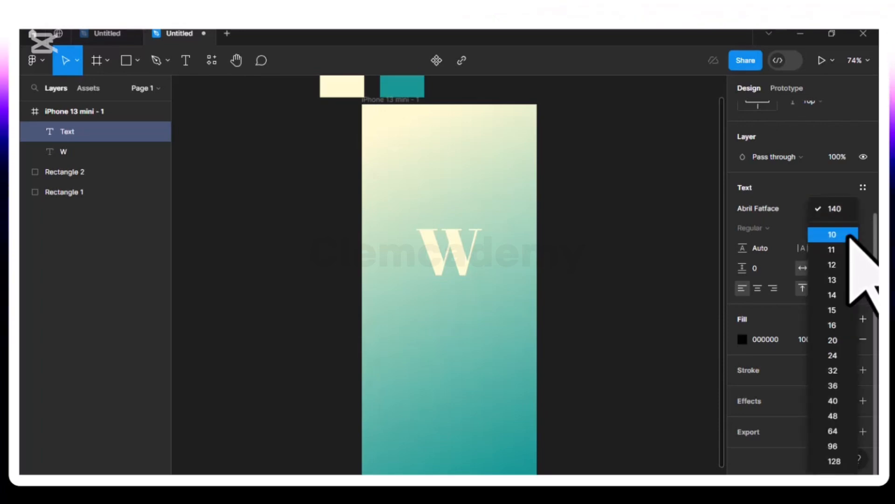
left_click(833, 401)
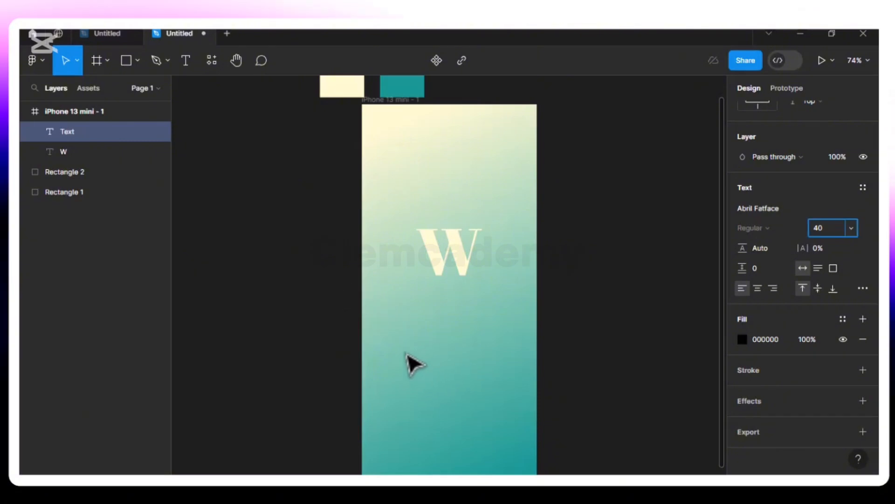
left_click(561, 315)
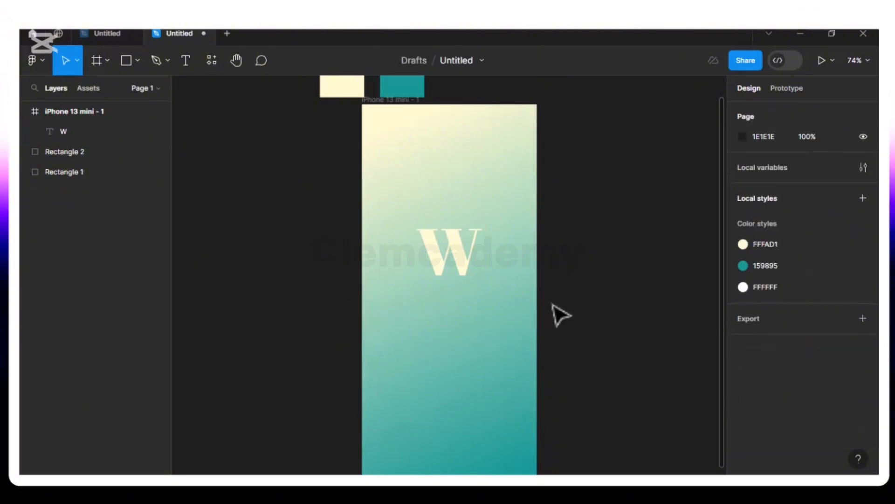
- Type 'Wendy Loans' and centre it just below the W
left_click(186, 60)
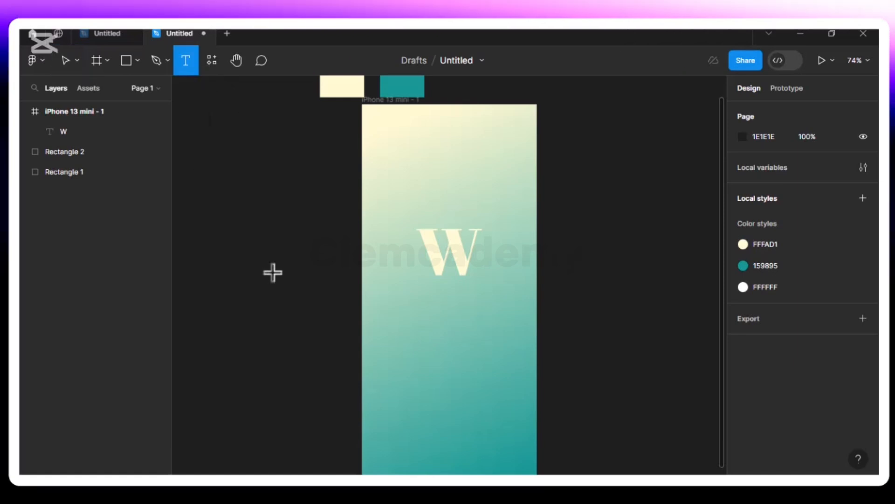
left_click(407, 326)
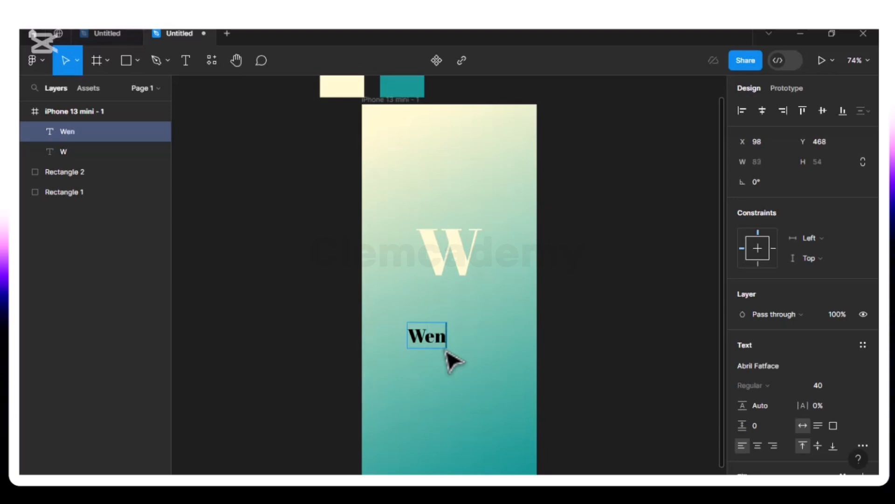
type("Wendy")
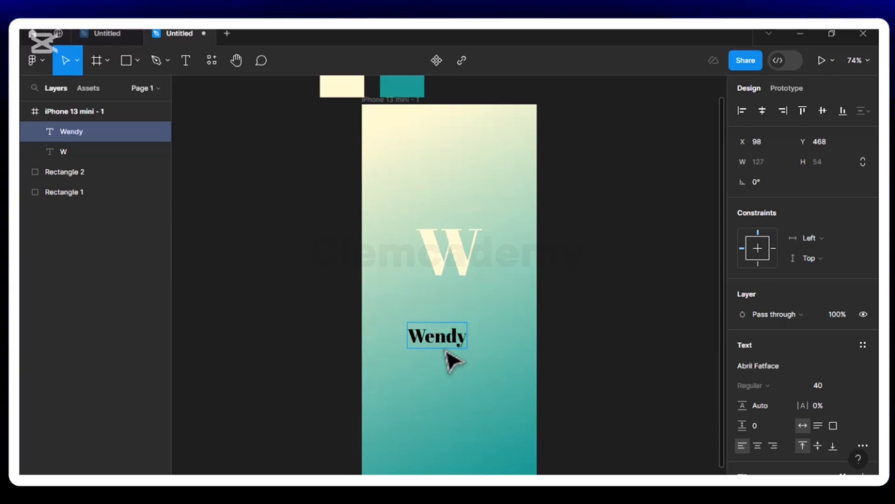
type(" Loans")
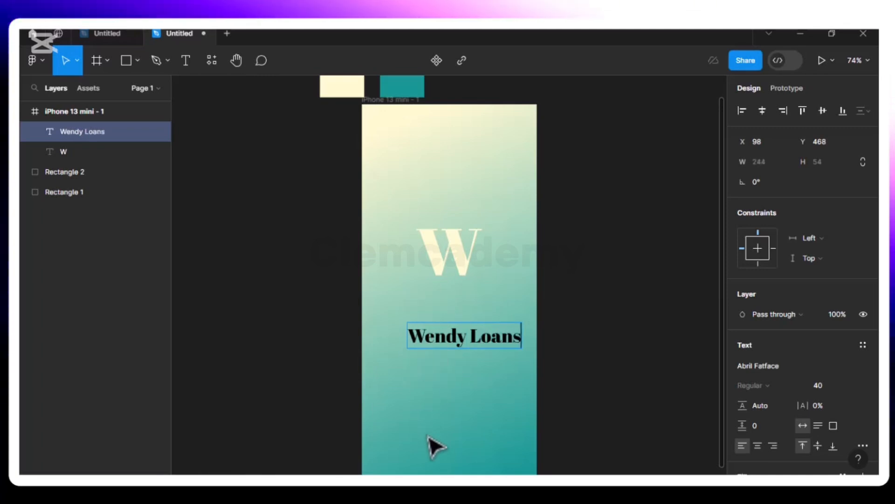
key("Escape")
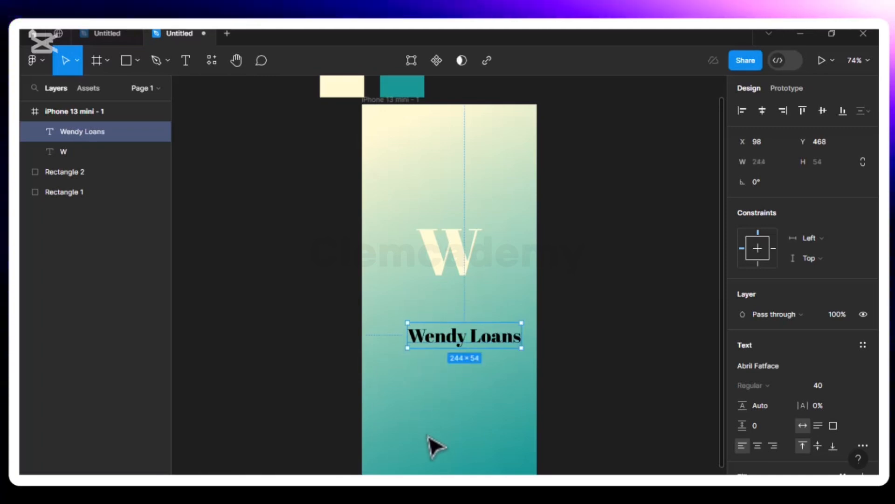
left_click_drag(487, 341, 477, 302)
scroll(790, 429, "down", 3)
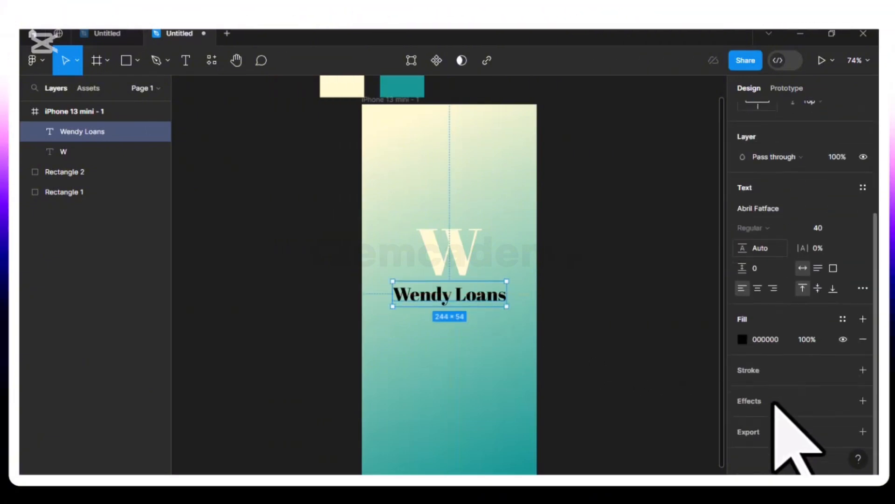
- Fill the 'Wendy Loans' text with the cream document colour FFFAD1 to match the W
left_click(742, 340)
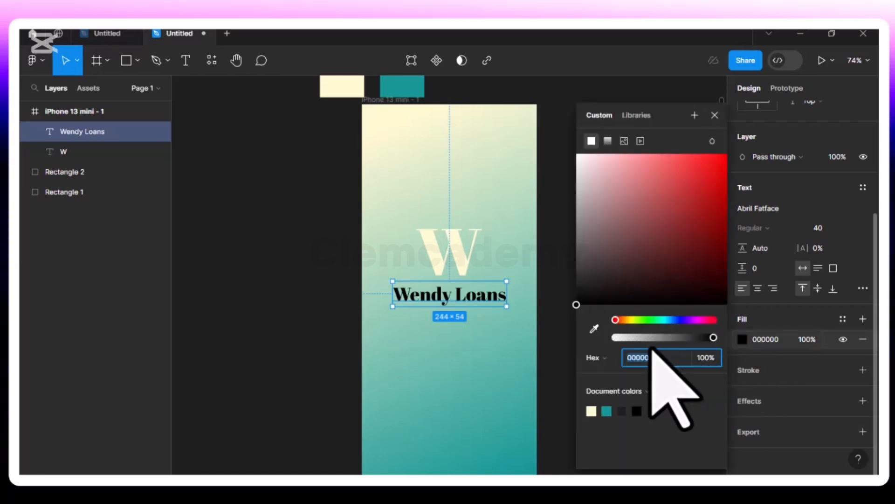
left_click(591, 411)
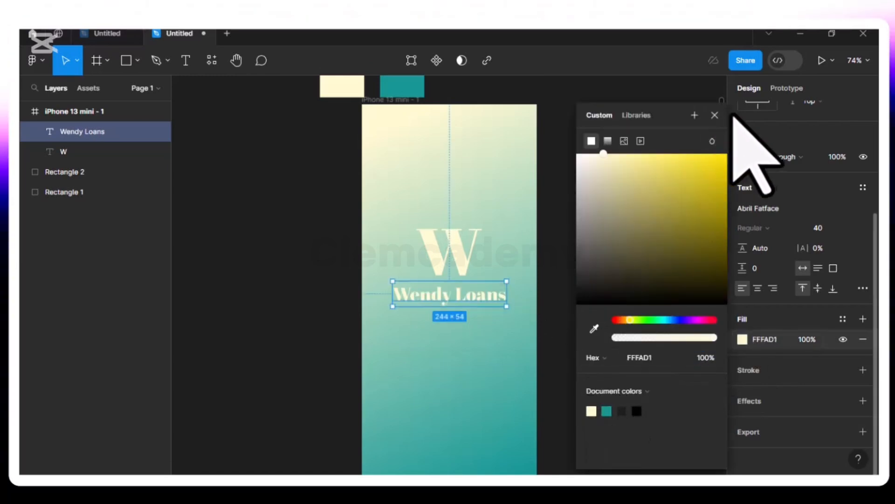
left_click(716, 115)
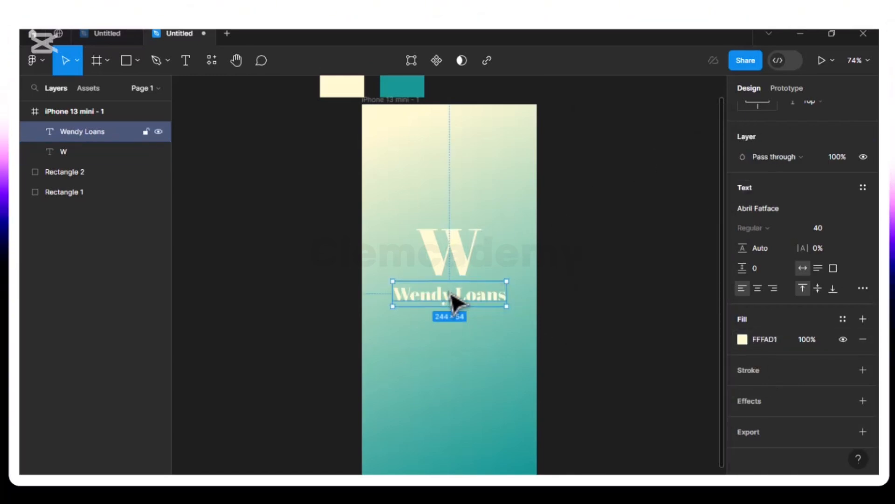
scroll(455, 302, "down", 1)
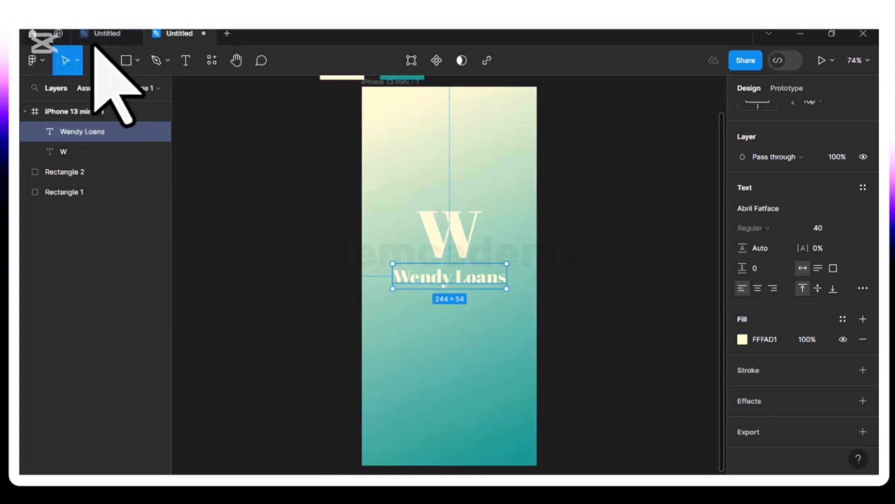
left_click(138, 62)
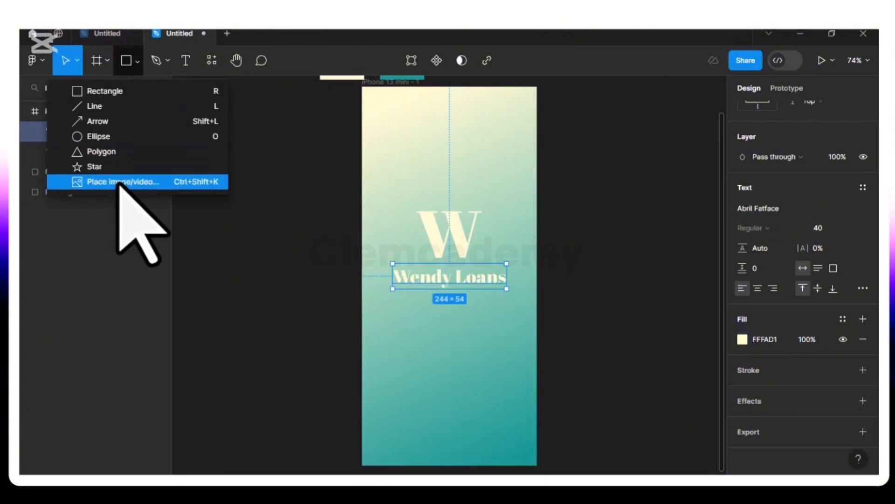
left_click(163, 184)
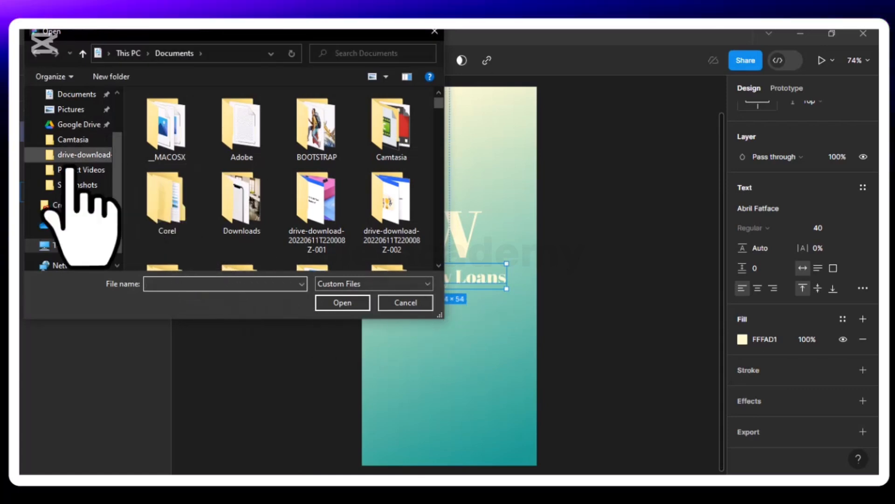
scroll(70, 169, "up", 3)
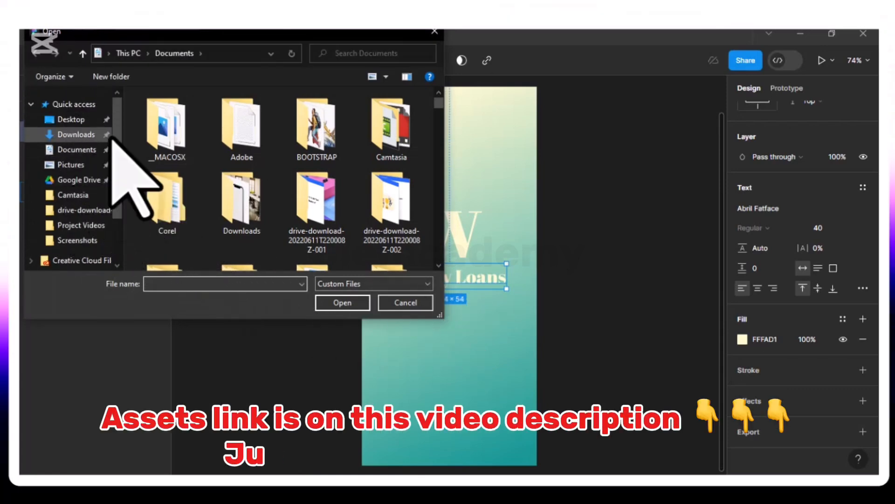
left_click(79, 135)
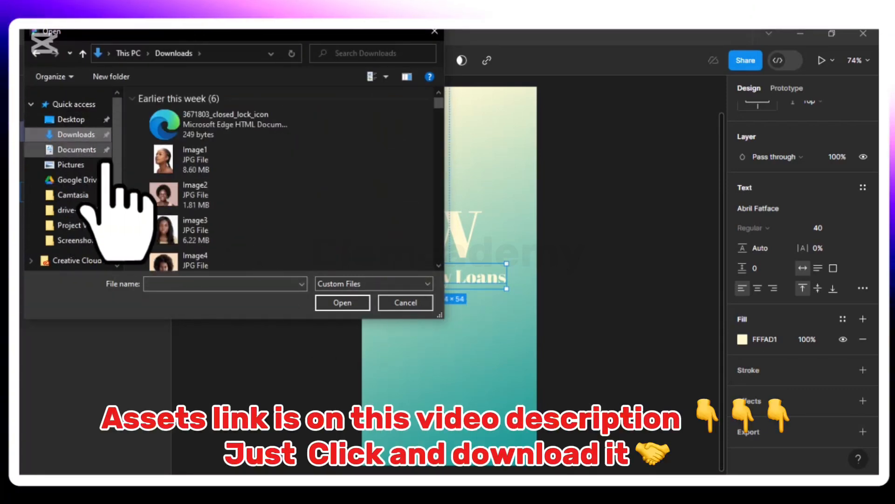
scroll(210, 186, "down", 10)
scroll(195, 142, "up", 8)
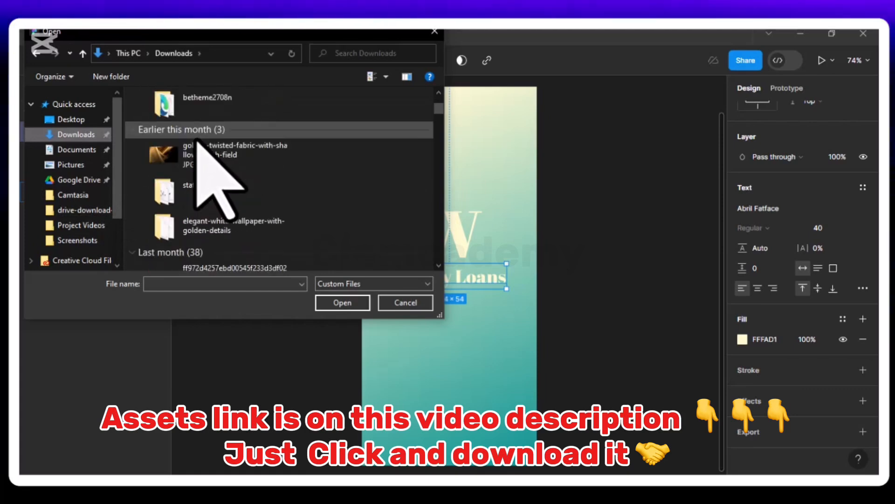
scroll(198, 139, "down", 10)
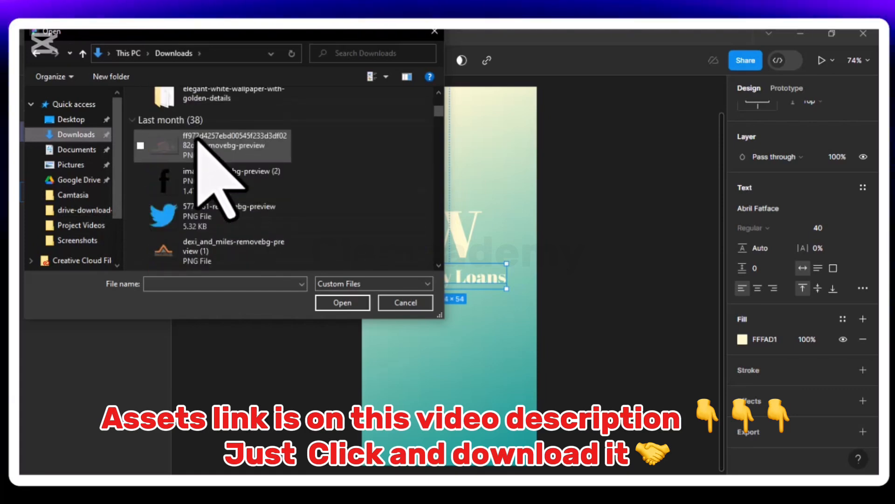
scroll(198, 139, "down", 2)
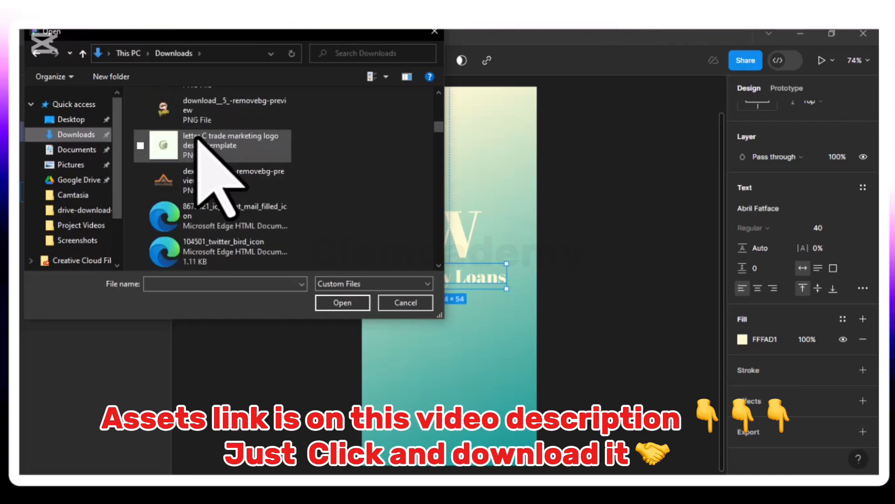
scroll(198, 138, "up", 3)
scroll(198, 139, "up", 10)
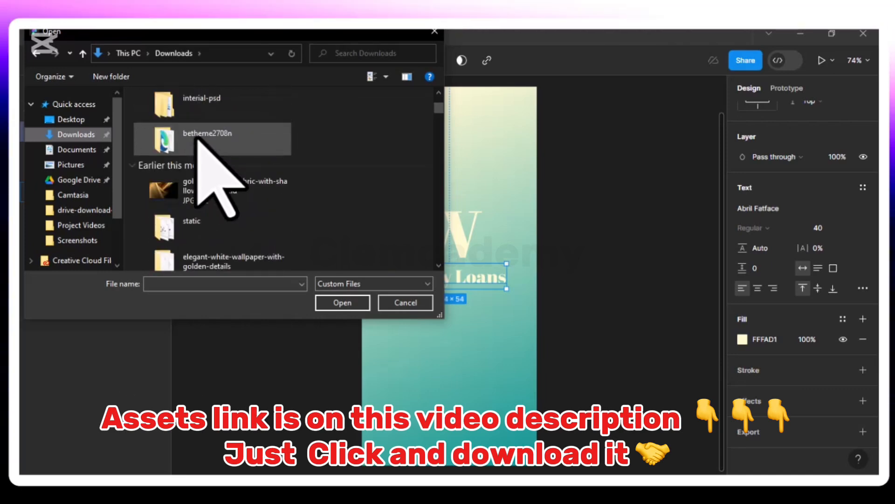
left_click(75, 149)
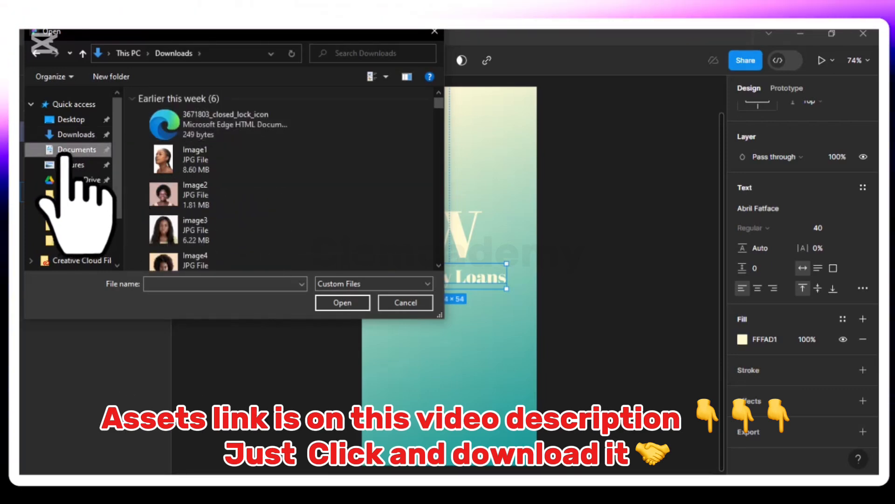
scroll(211, 188, "down", 5)
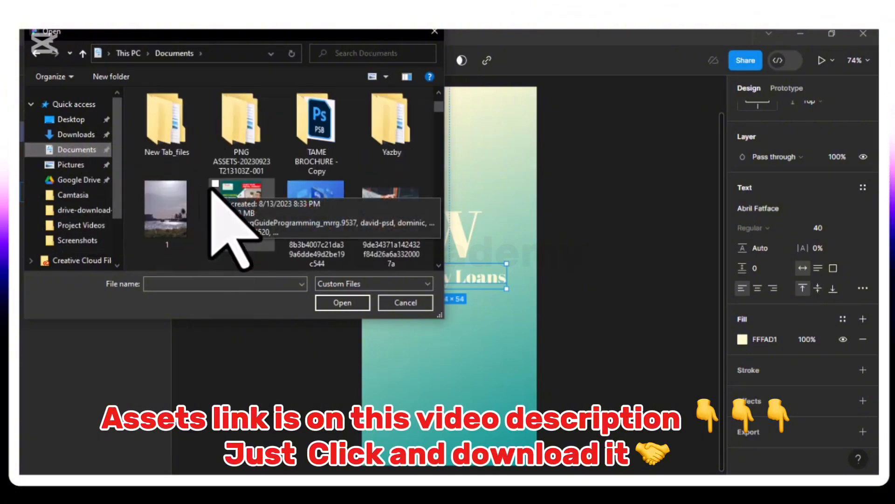
scroll(211, 189, "up", 5)
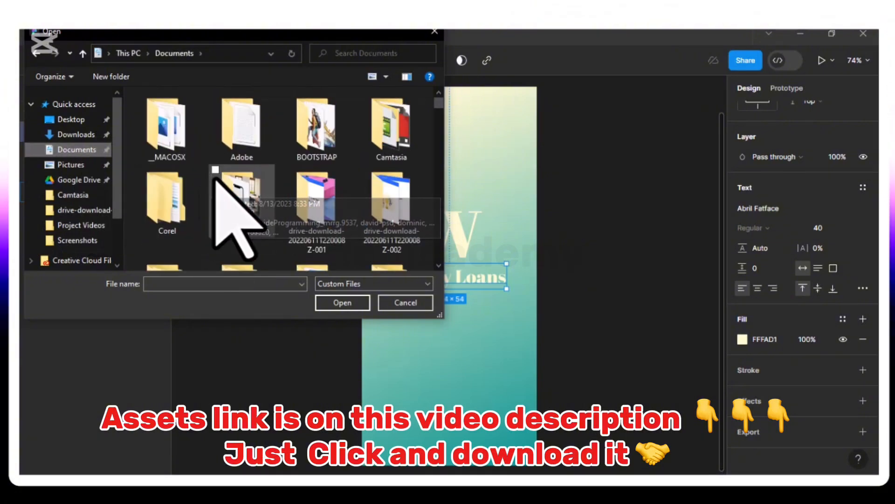
left_click(404, 304)
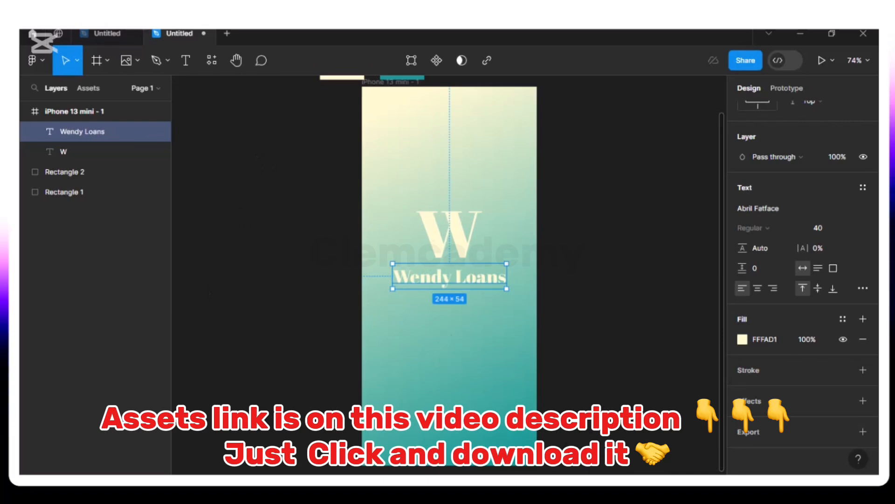
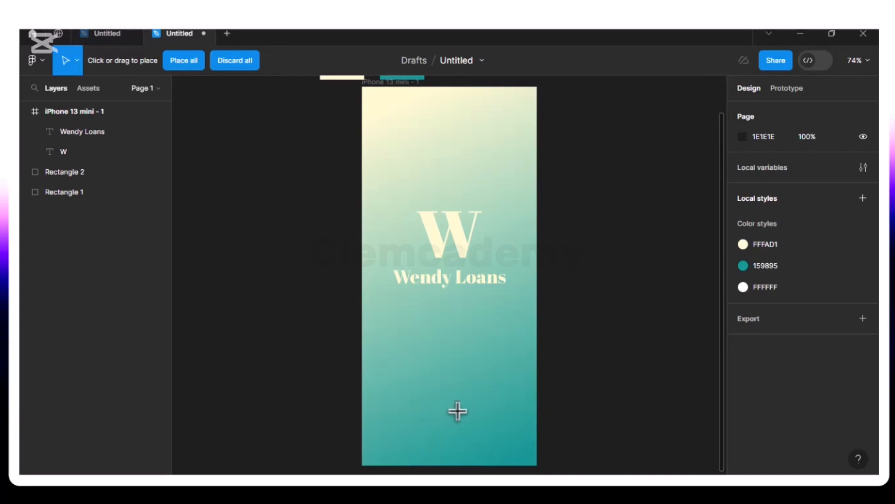
- Place the loading page image and nest it in the iPhone 13 mini - 1 frame at X 0, Y 47
left_click(652, 344)
left_click_drag(662, 455, 465, 410)
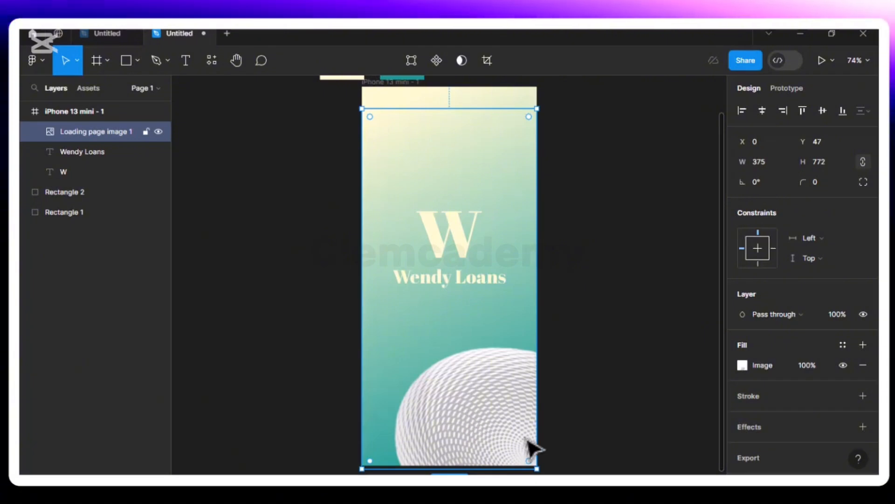
- Lower the loading page image's fill opacity to 50%, then to a final 25%
left_click(811, 365)
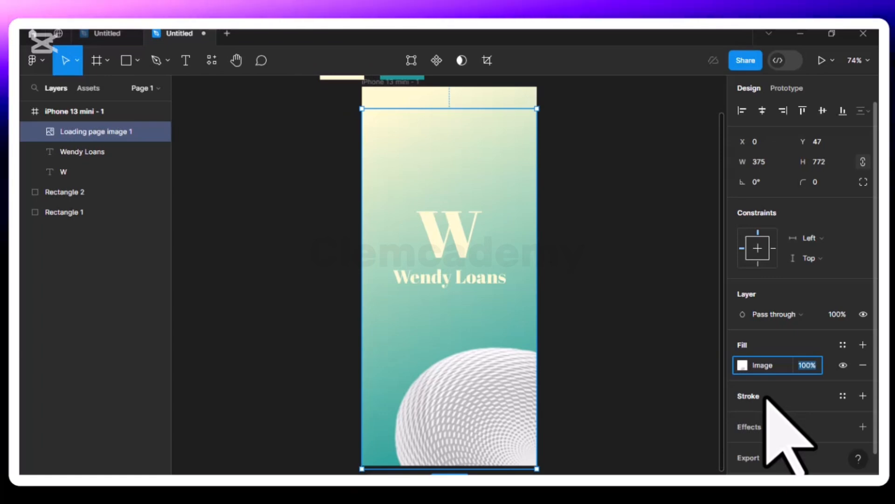
type("50")
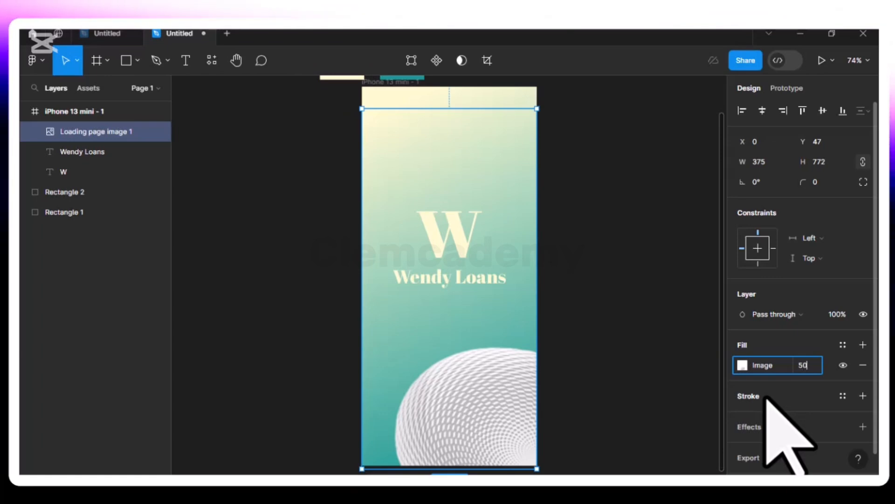
key("Return")
left_click(583, 405)
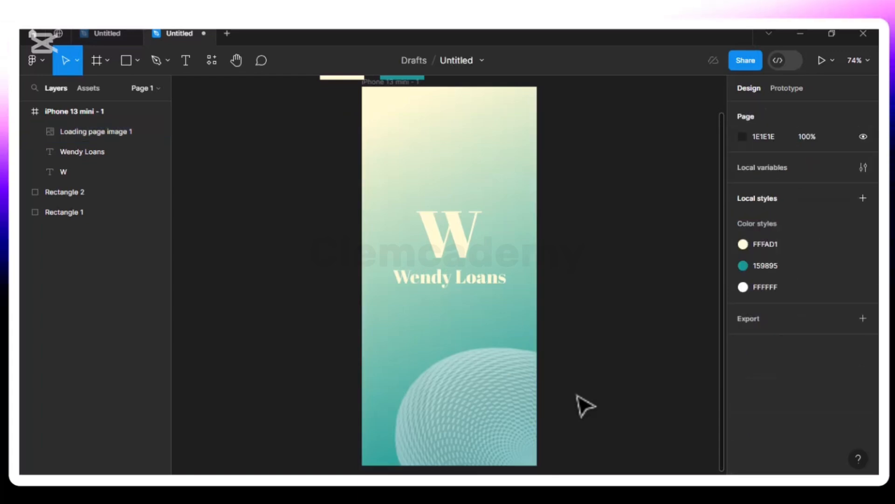
left_click(460, 429)
left_click(806, 368)
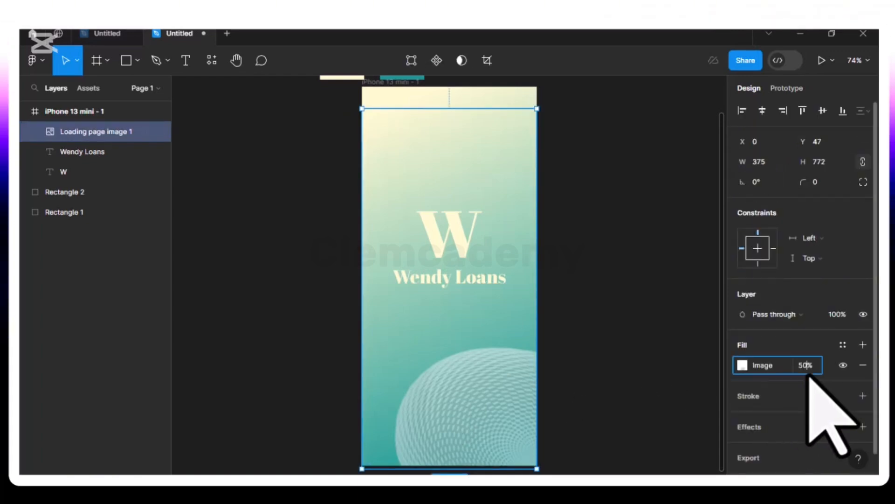
type("25")
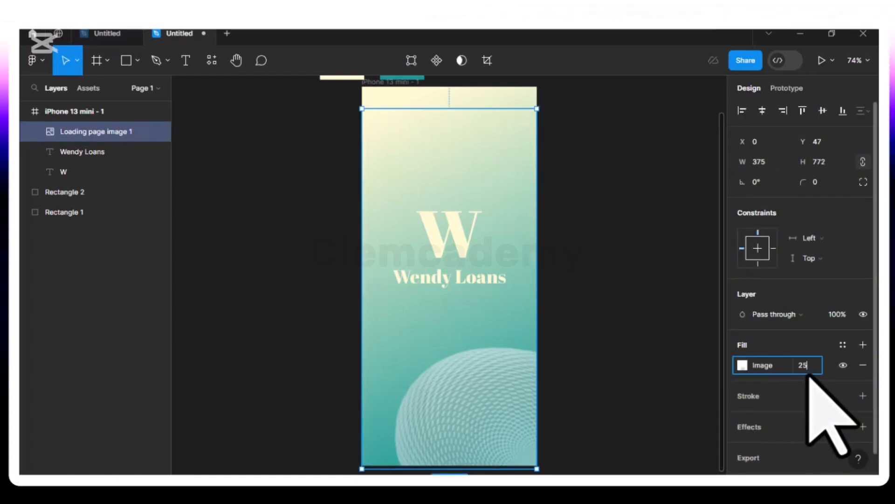
key("Return")
left_click(547, 322)
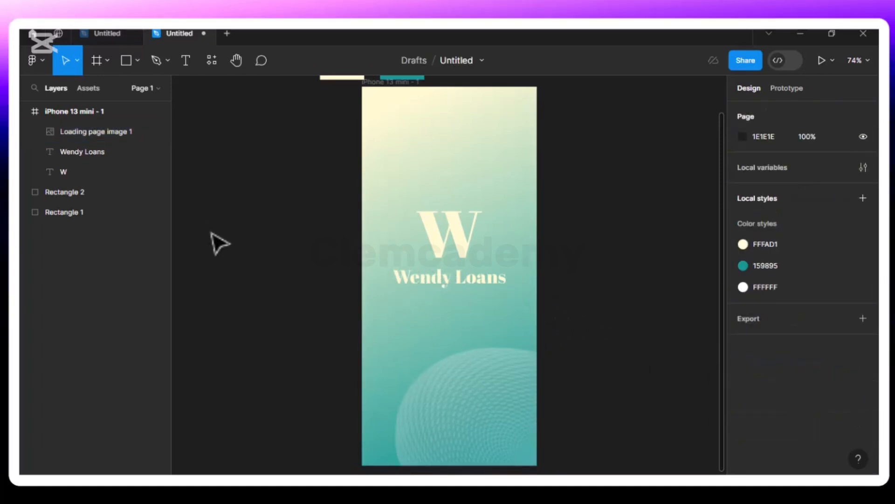
left_click(450, 394)
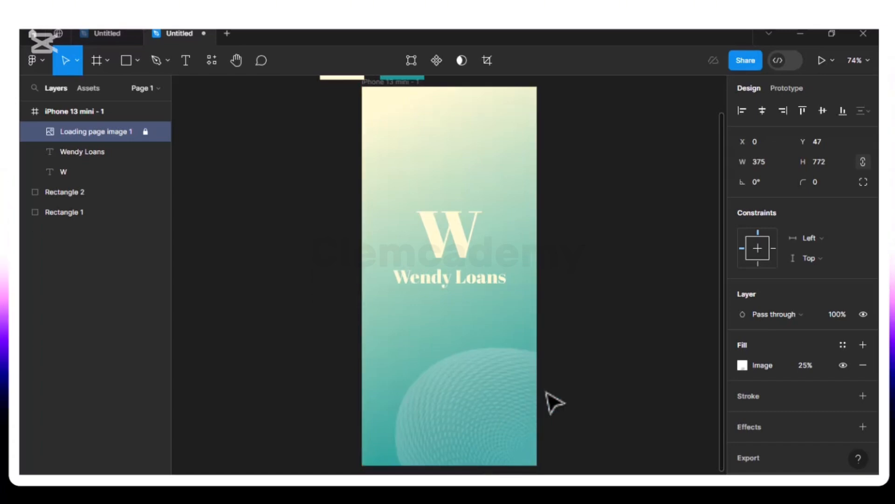
- Duplicate the iPhone 13 mini - 1 frame and delete the W and Wendy Loans text from the copy
left_click(385, 88)
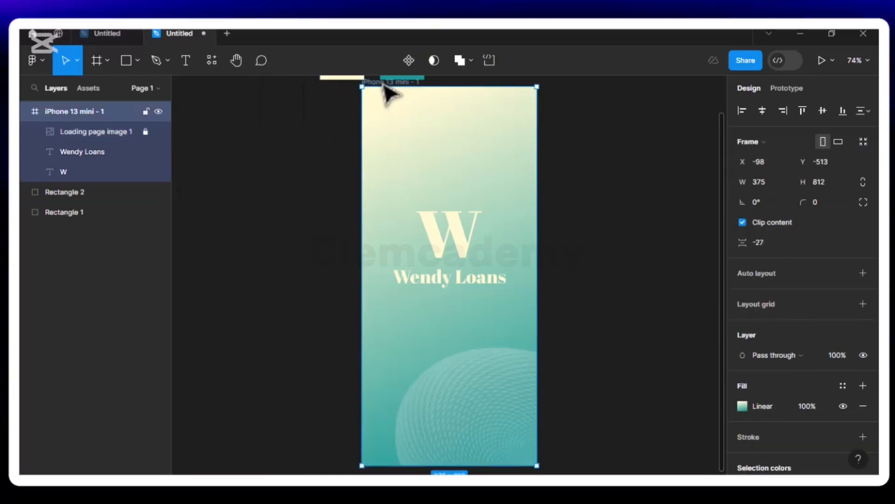
key("ctrl+d")
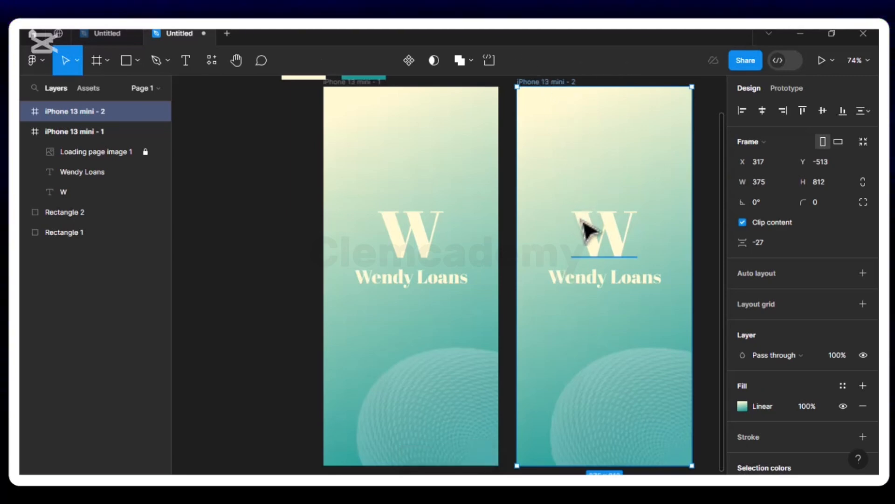
left_click(610, 240)
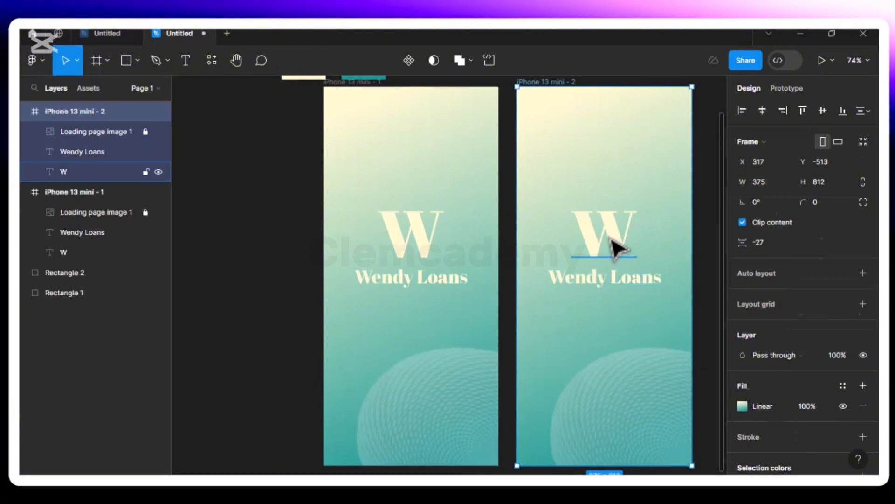
key("Delete")
left_click(585, 290)
key("Delete")
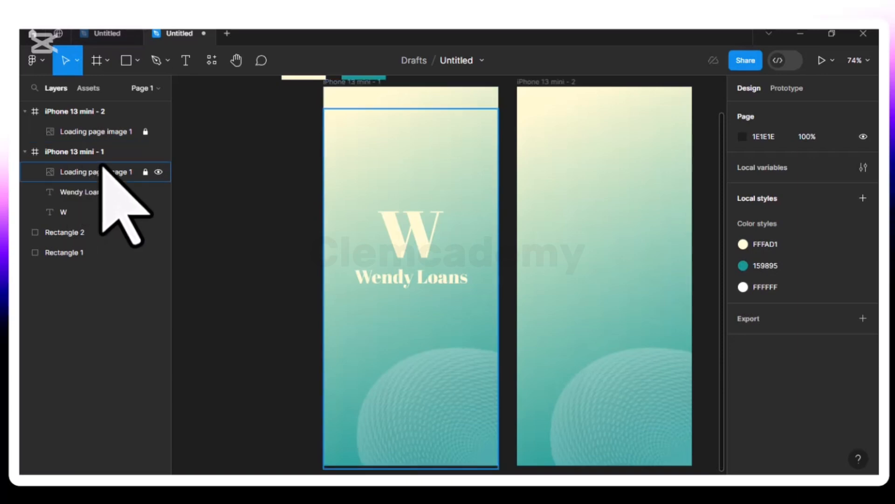
- Rename the copied frame 'Welcome Page' and delete its Loading page image 1 layer
left_click(559, 84)
double_click(558, 83)
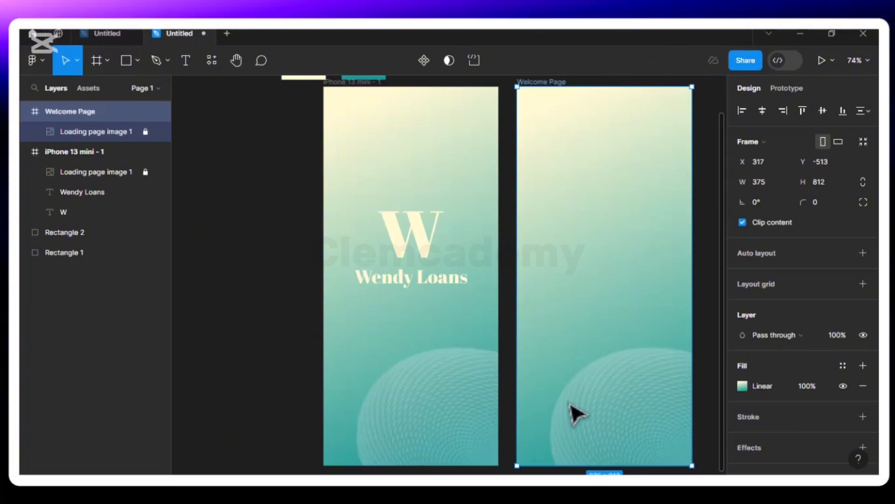
left_click(90, 132)
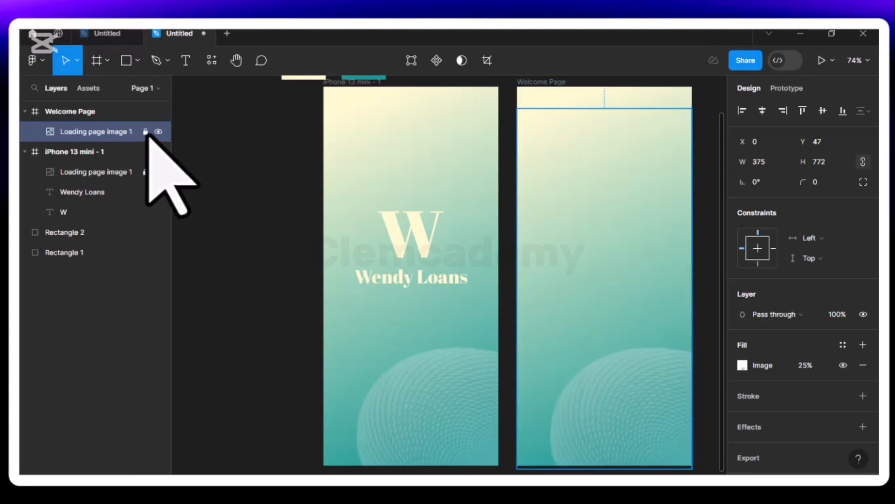
key("Delete")
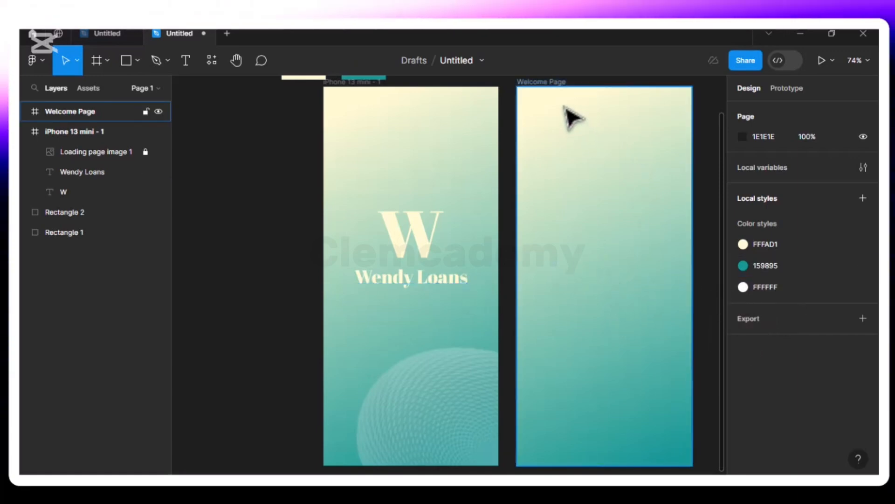
- Change the Welcome Page frame's fill from gradient to solid white FFFFFF
left_click(566, 110)
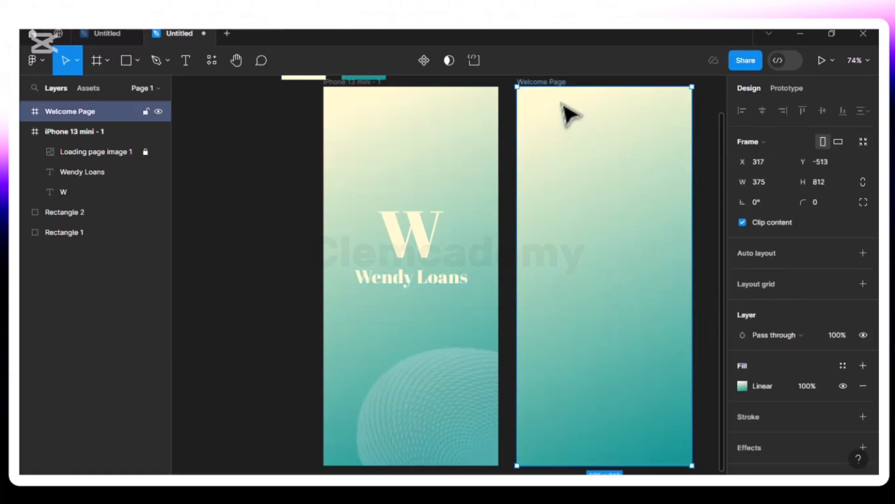
left_click(742, 386)
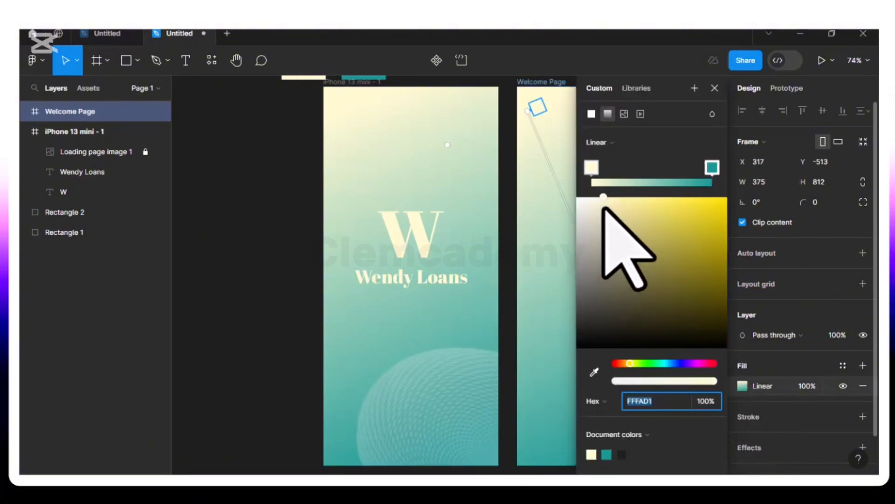
left_click(592, 113)
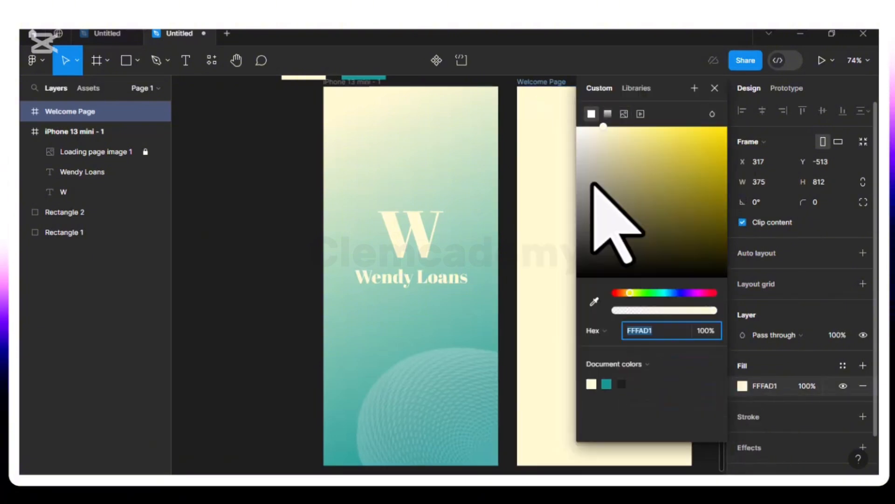
left_click_drag(598, 130, 555, 111)
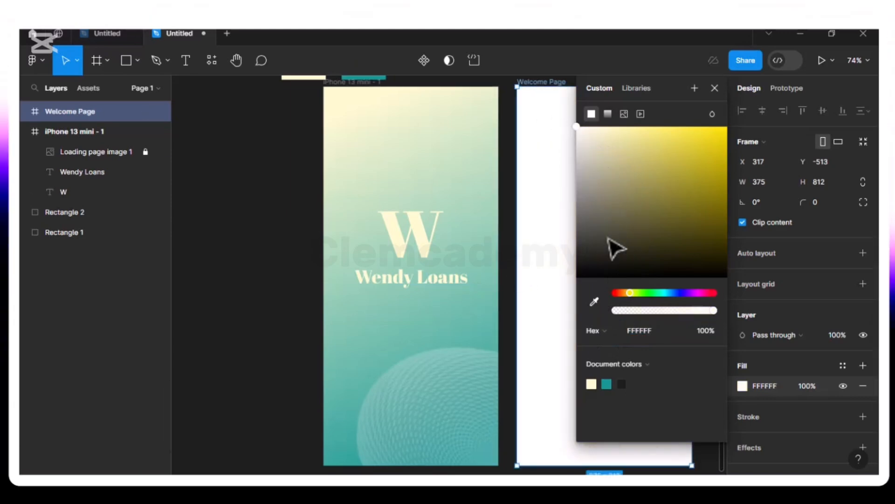
left_click(714, 88)
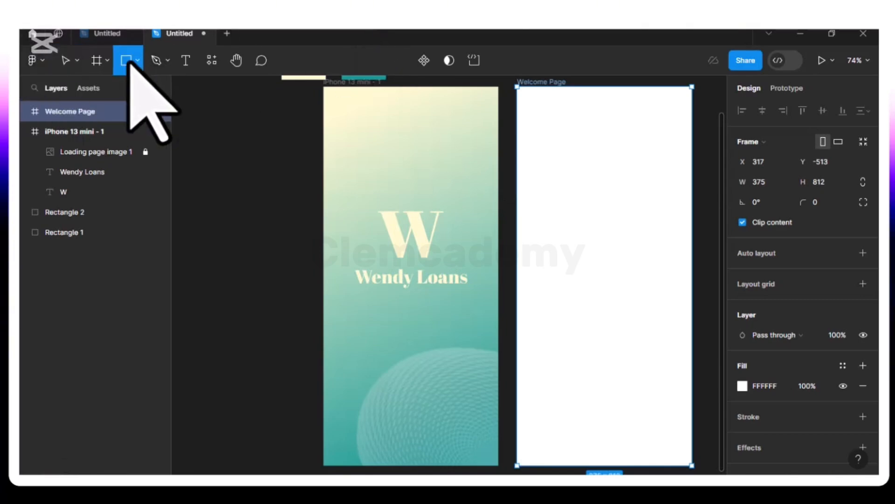
- Draw a 375×344 rectangle across the top of Welcome Page filled with teal 159895
left_click_drag(517, 88, 692, 231)
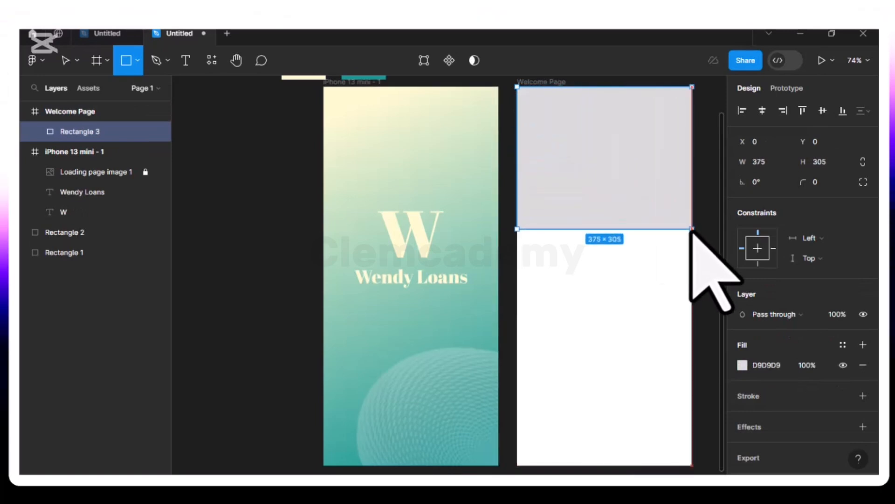
left_click_drag(692, 229, 688, 231)
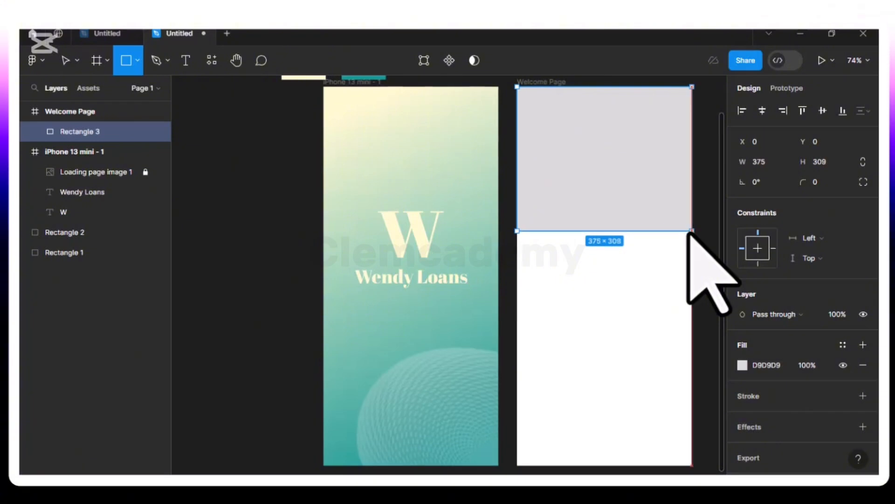
left_click(742, 365)
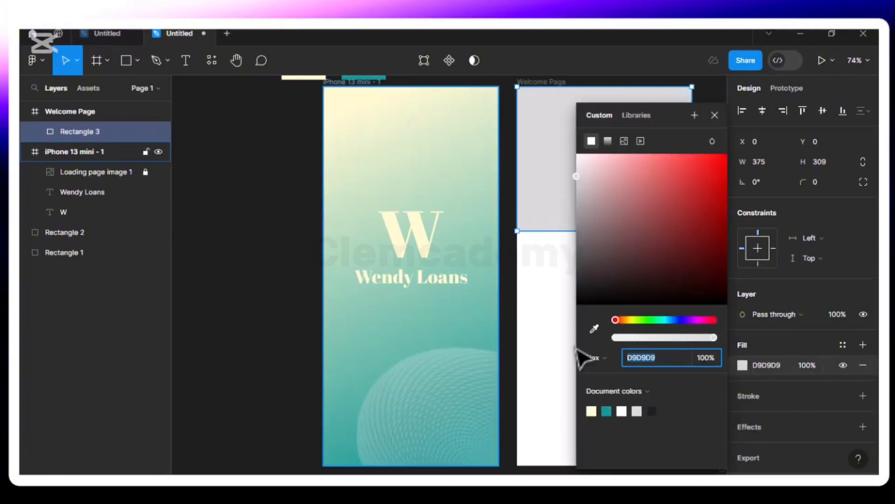
left_click(607, 411)
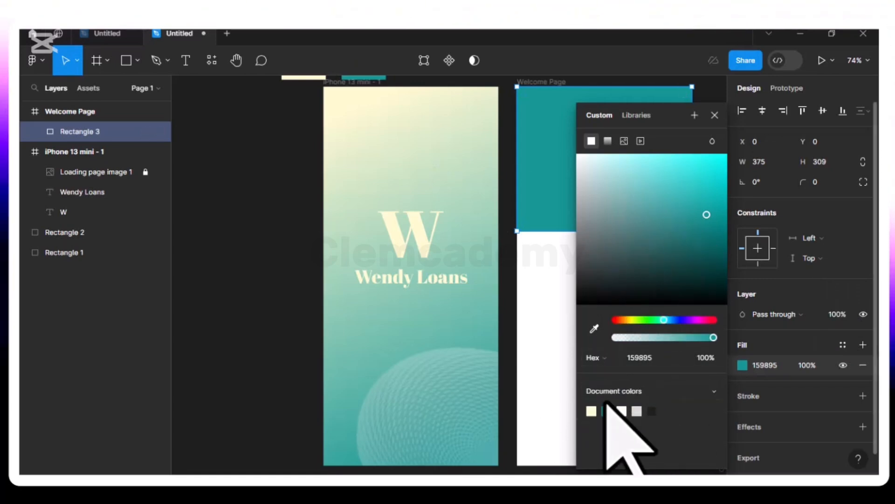
left_click(714, 115)
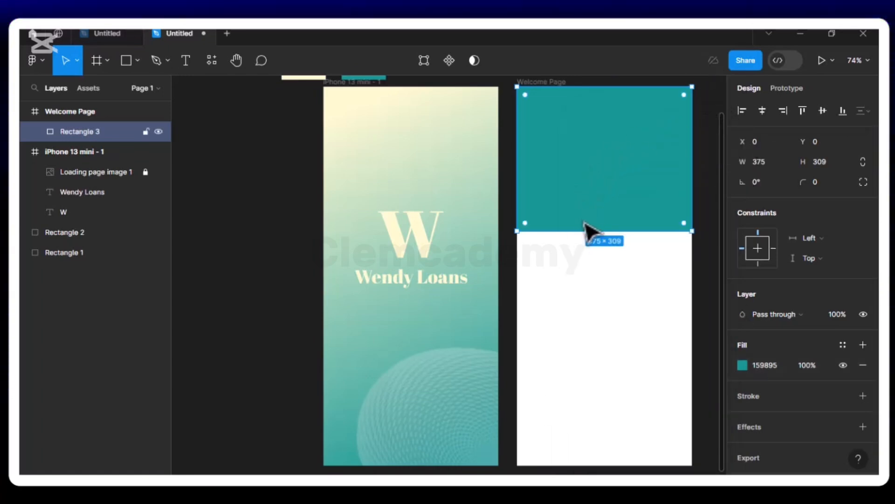
left_click_drag(584, 247, 583, 254)
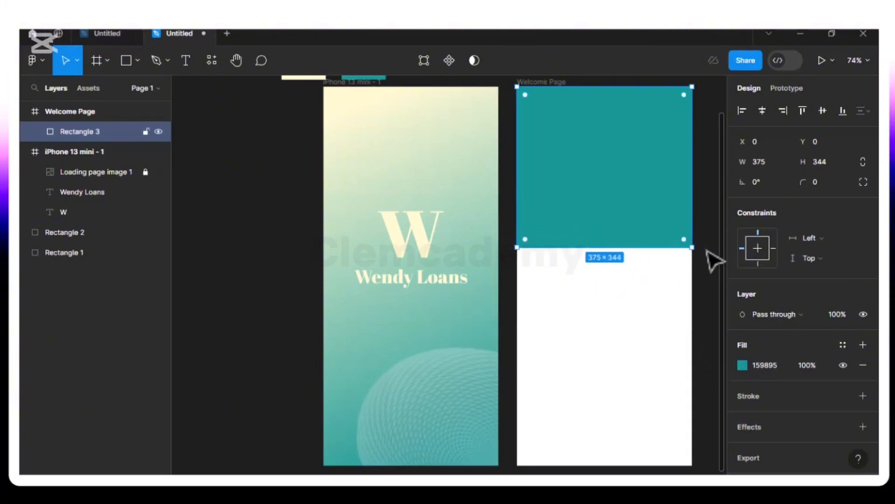
- Try bottom corner radii of 20, 15 and 10 on the teal block using independent corners
left_click(863, 182)
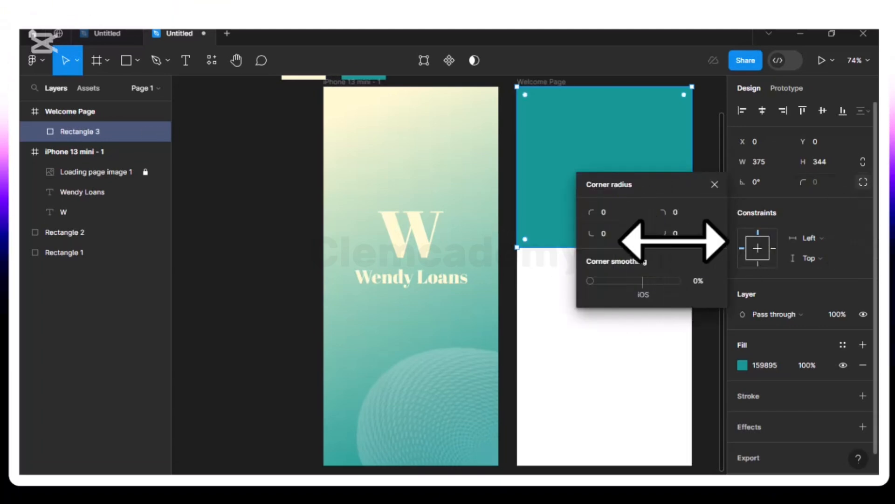
left_click(605, 234)
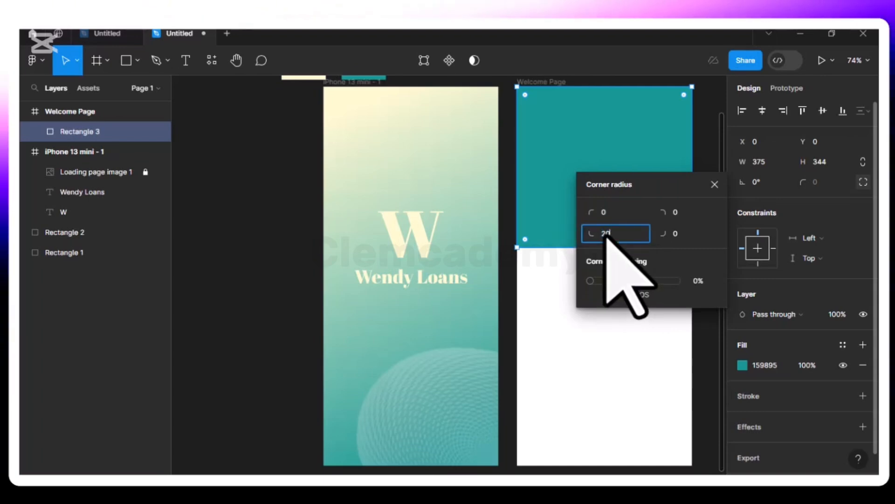
type("20")
key("Return")
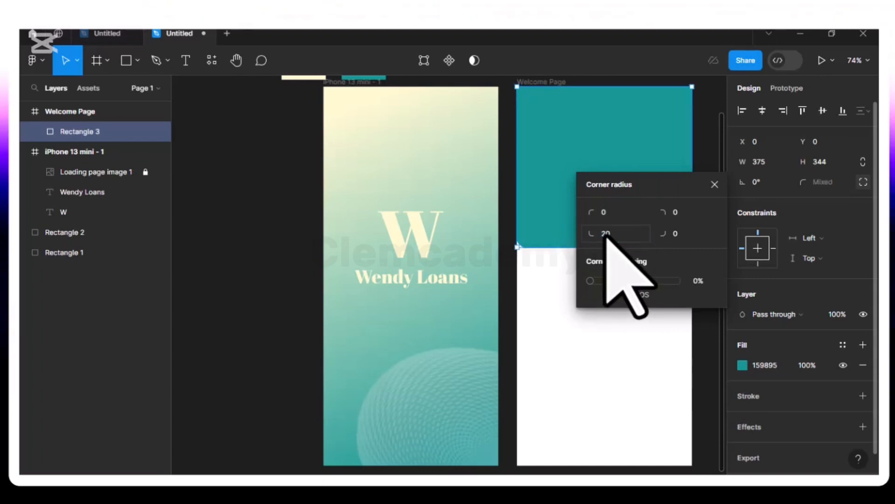
left_click(606, 234)
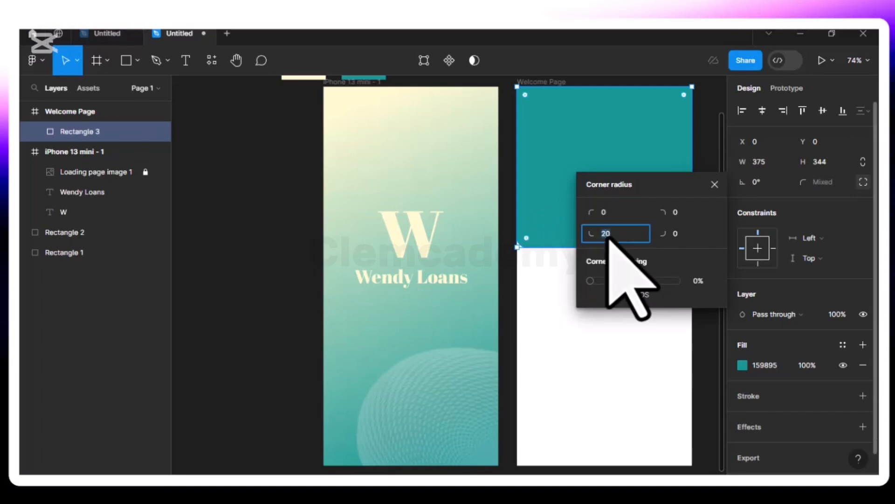
type("15")
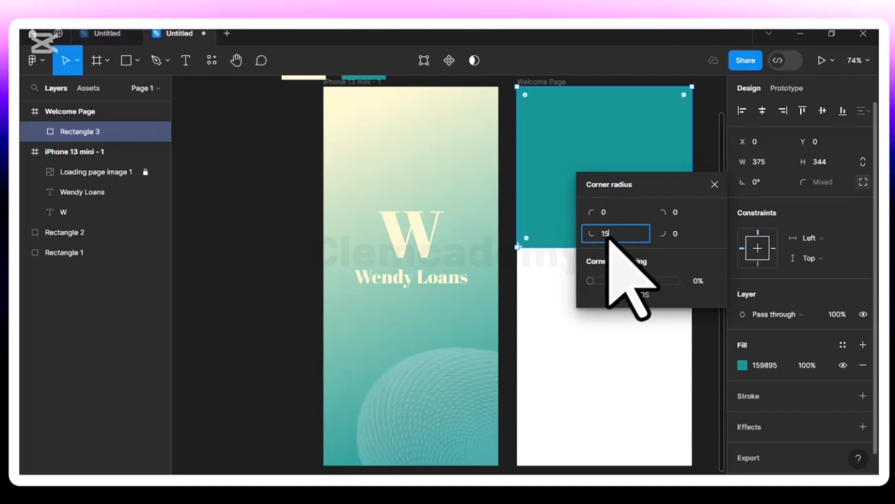
key("Return")
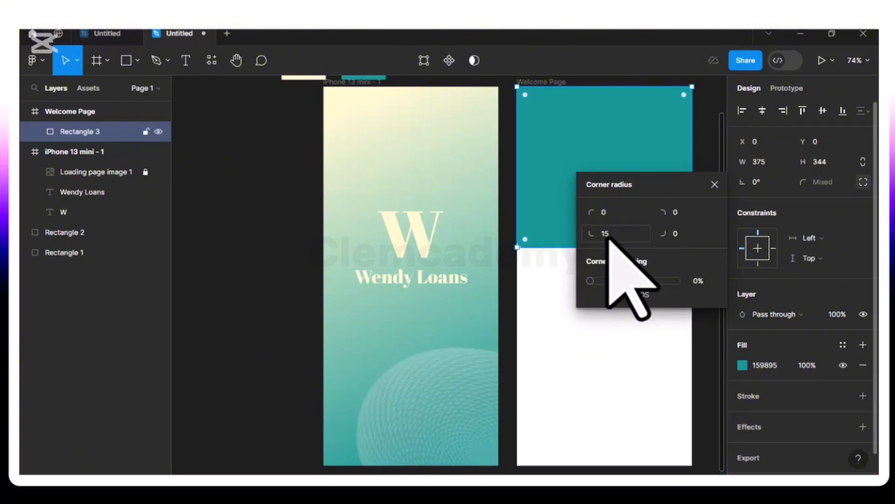
left_click(609, 235)
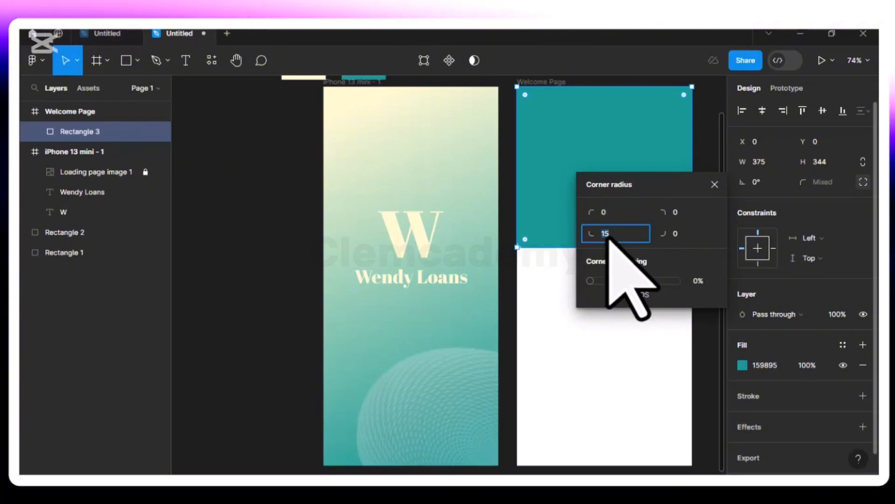
type("10")
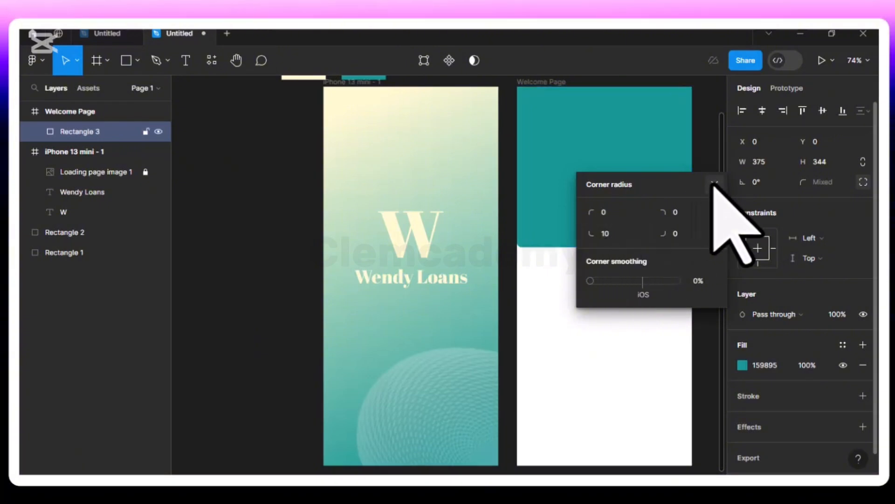
left_click(680, 240)
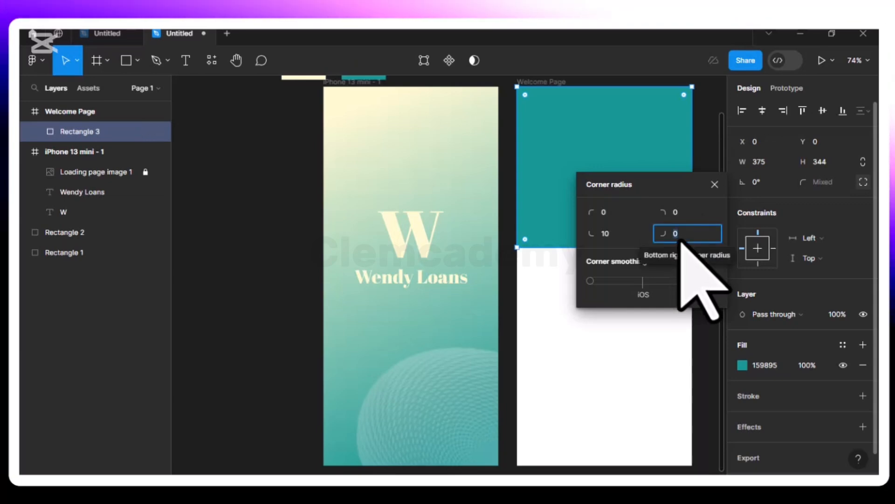
type("10")
key("Return")
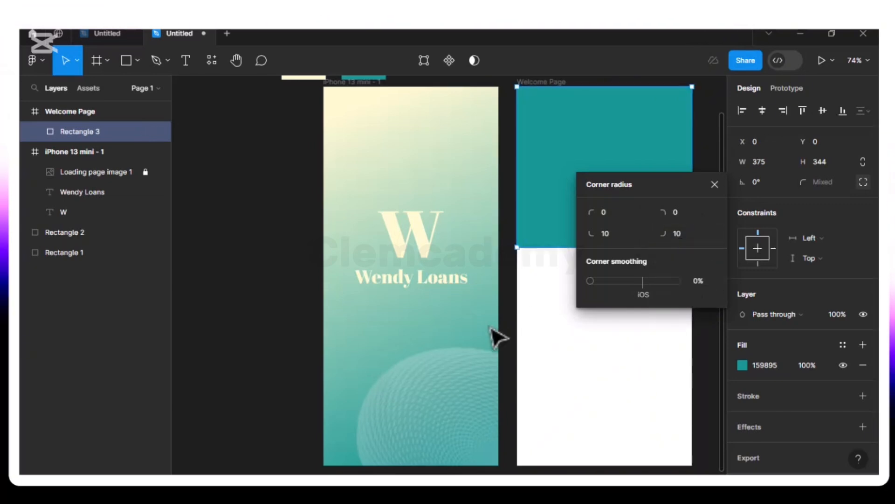
left_click(552, 321)
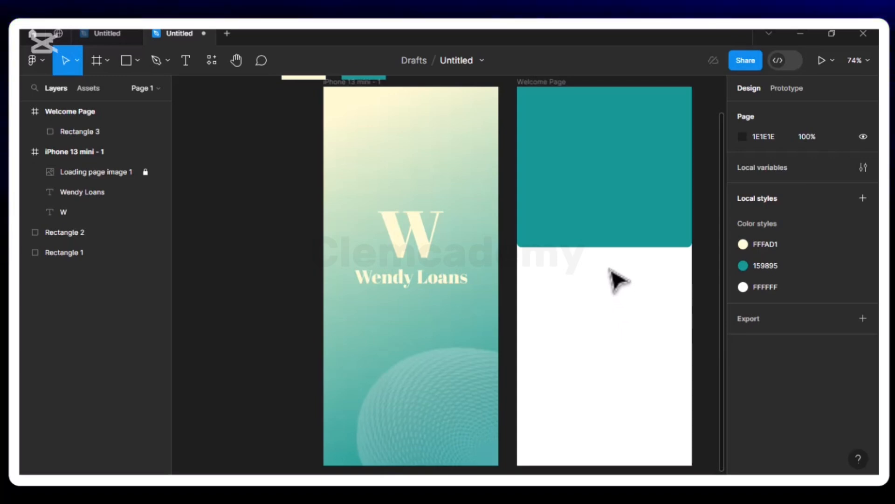
- Set both bottom corners of the teal block to a 15 radius
left_click(573, 246)
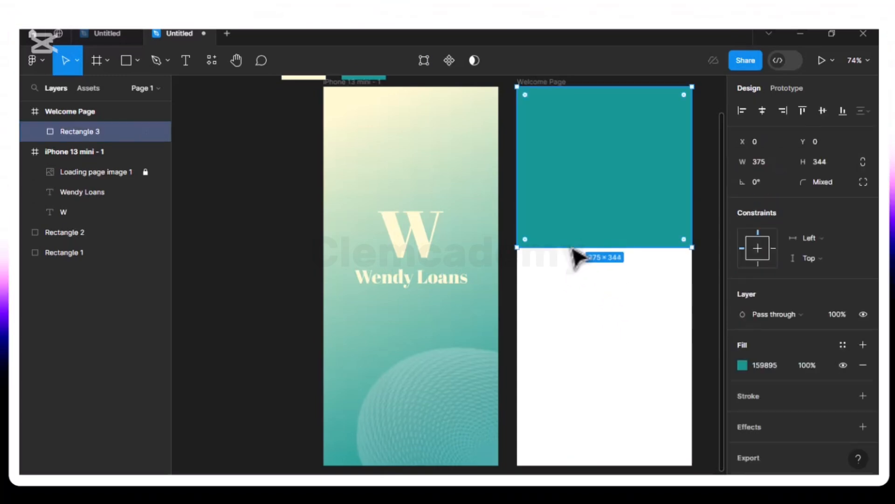
left_click(863, 183)
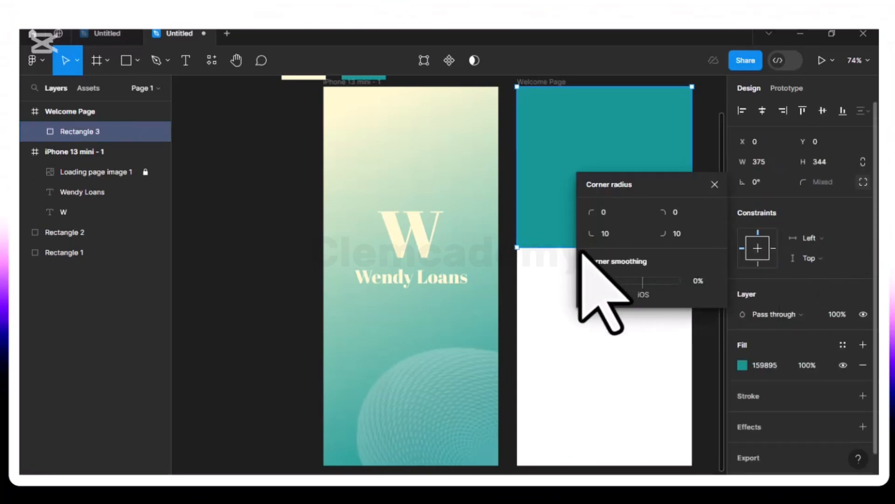
left_click(618, 236)
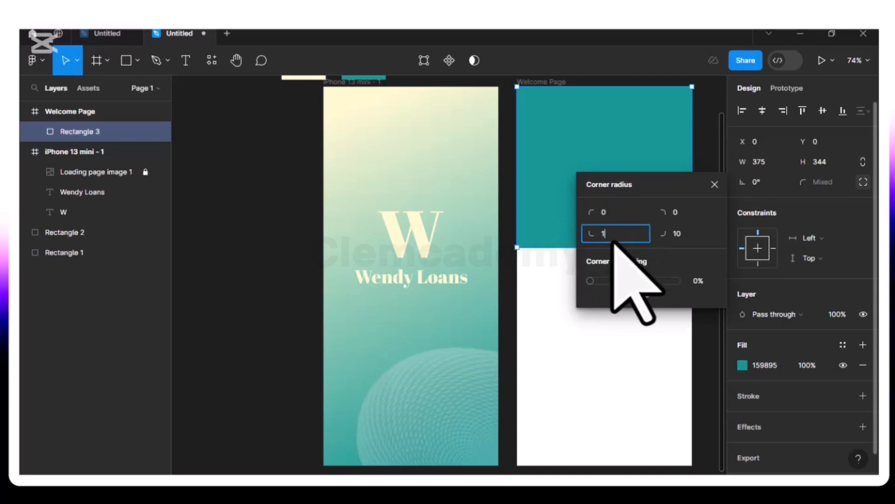
left_click(684, 235)
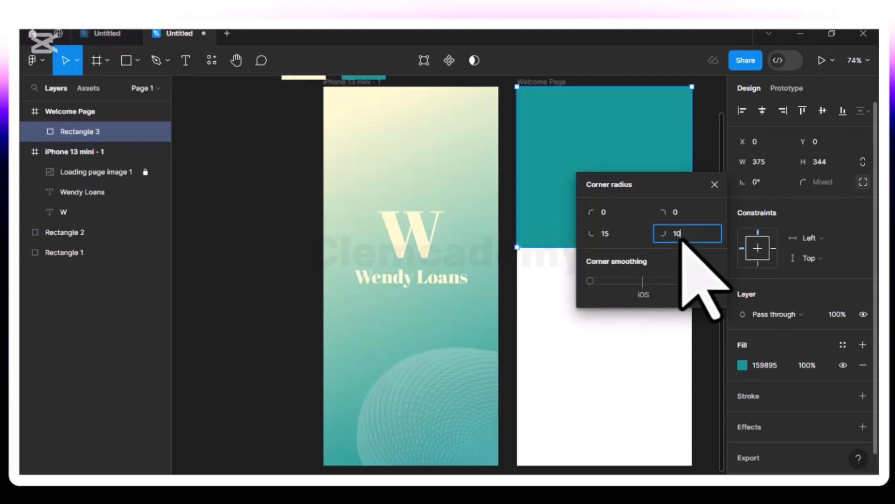
type("15")
key("Return")
left_click(715, 185)
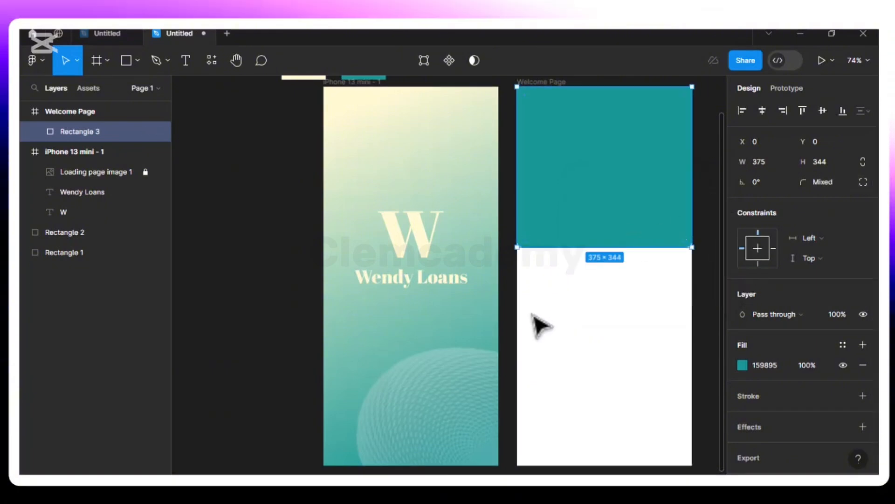
left_click(542, 325)
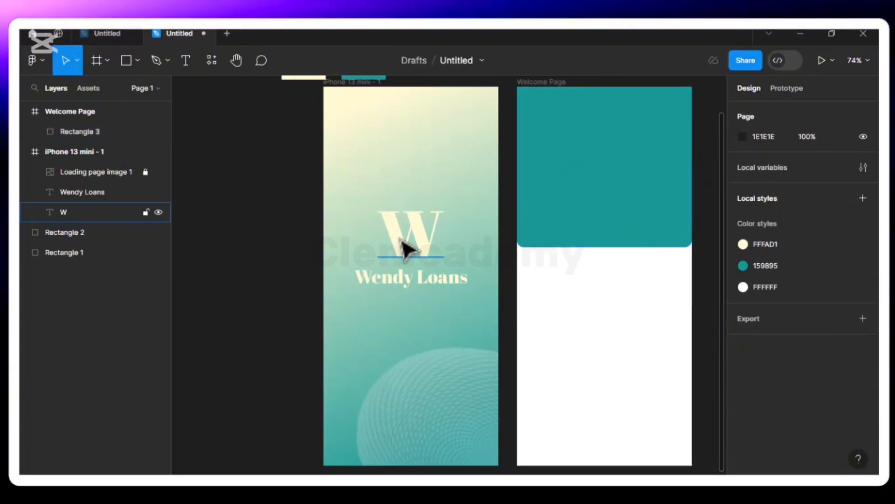
- Paste a copy of the W logo into Welcome Page and centre it on the teal block
left_click(410, 254)
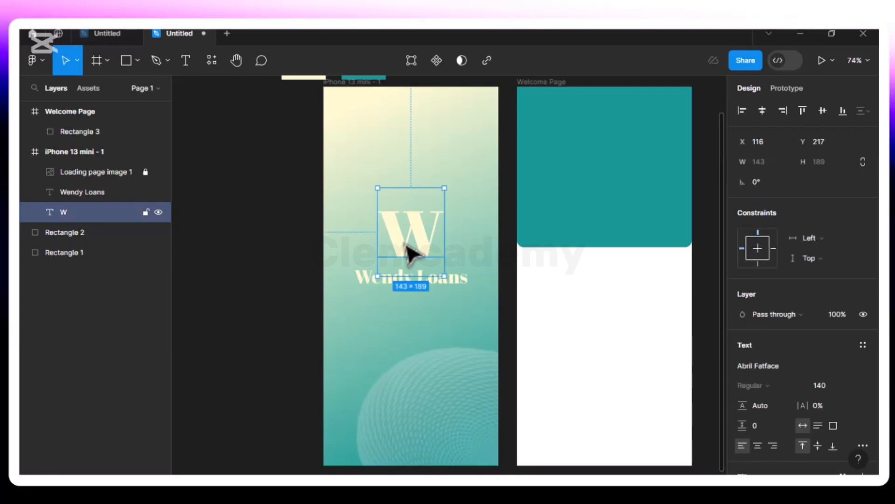
left_click(551, 83)
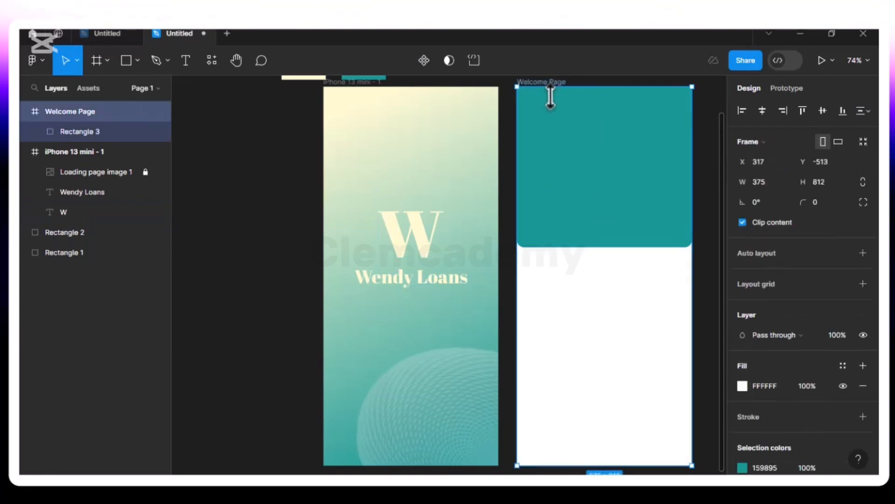
key("ctrl+v")
left_click_drag(597, 233, 600, 181)
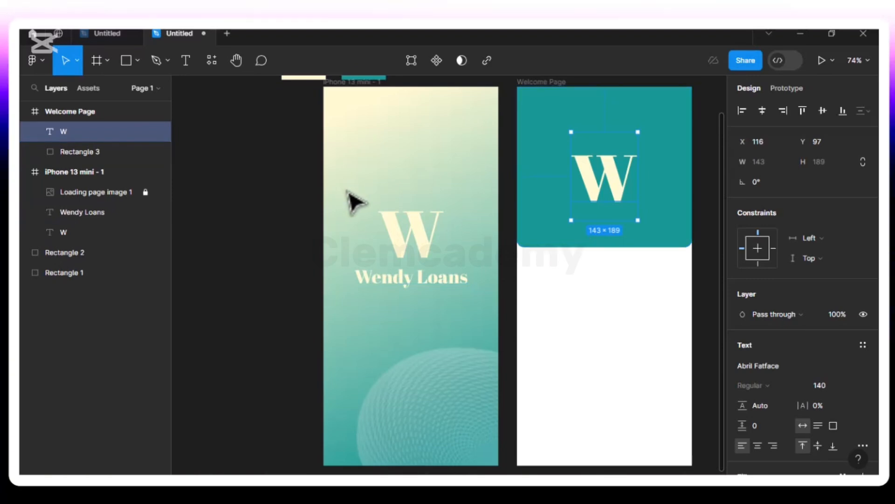
left_click(377, 280)
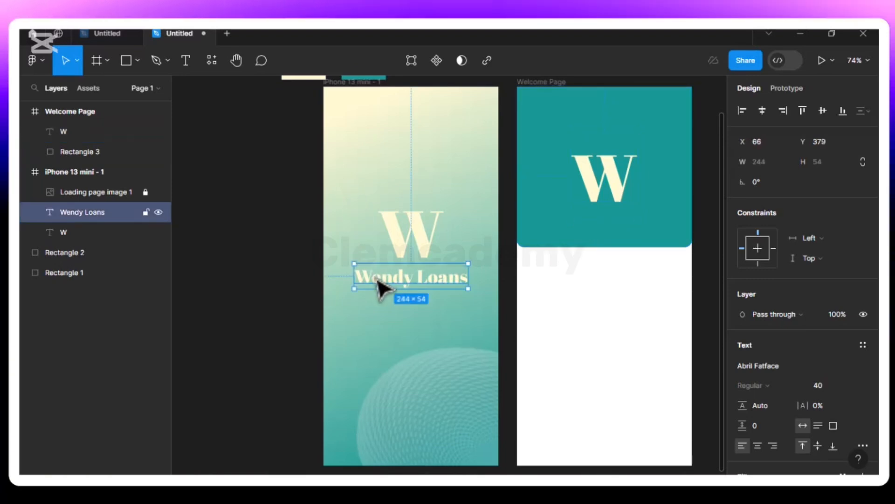
key("alt")
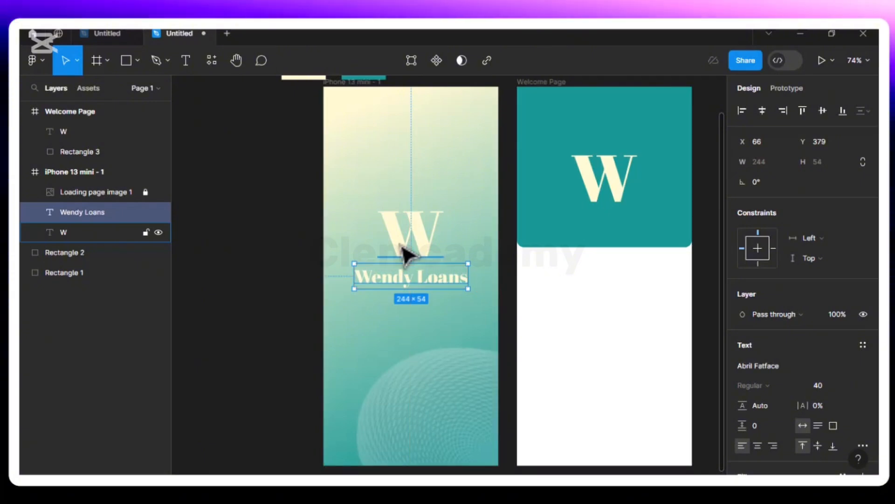
- Move the launch screen's Loading page image 1 layer below the text layers
key("alt")
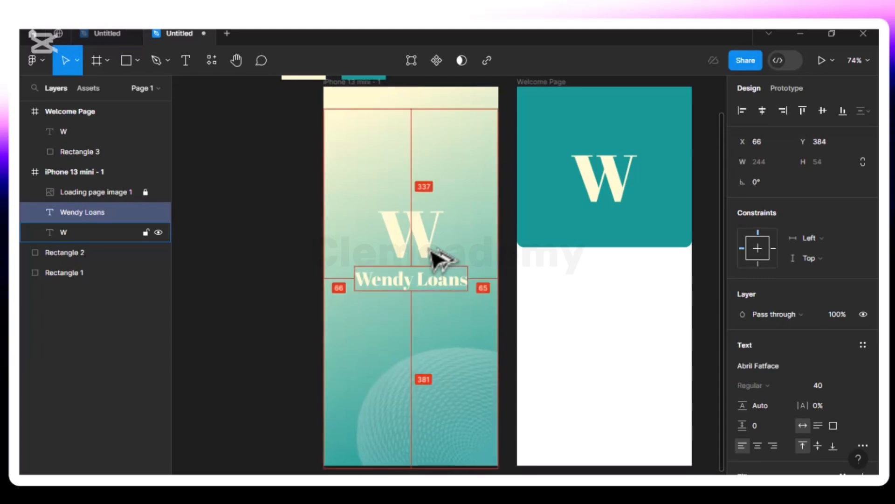
key("alt+h")
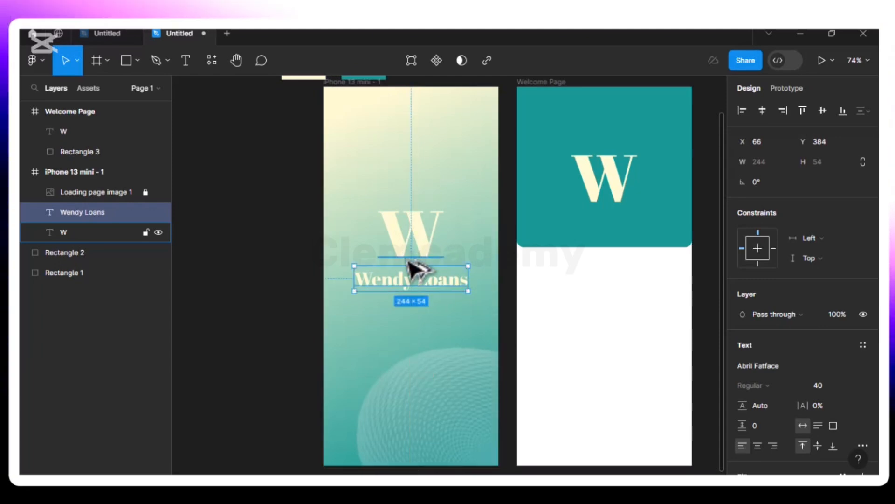
left_click(93, 193)
left_click_drag(93, 192, 90, 244)
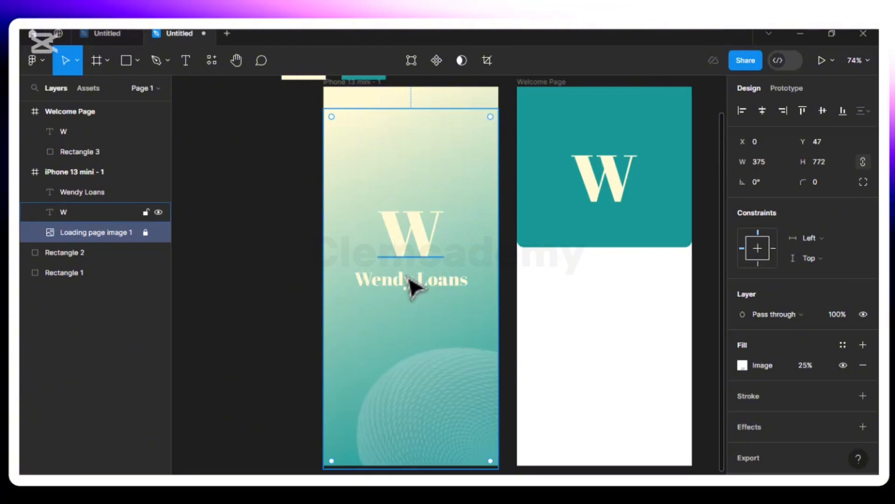
- Nudge Wendy Loans up to Y 370, closer beneath the W
left_click(421, 280)
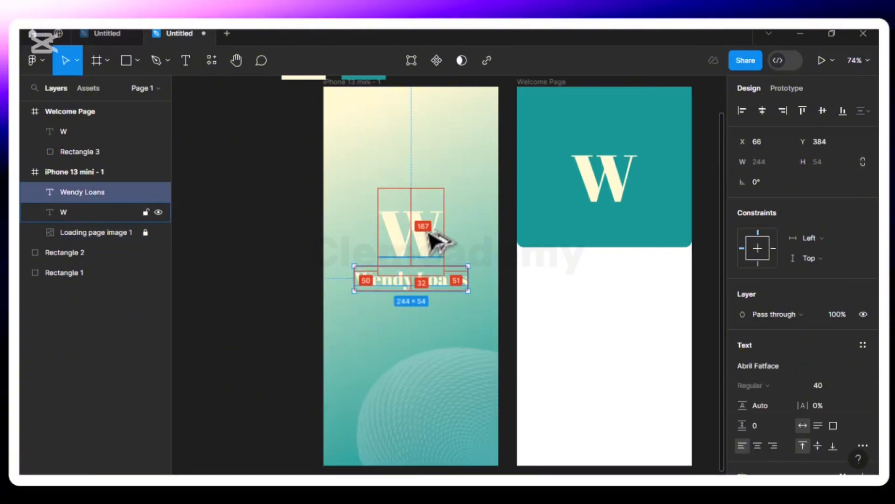
key("Up")
key("Up")
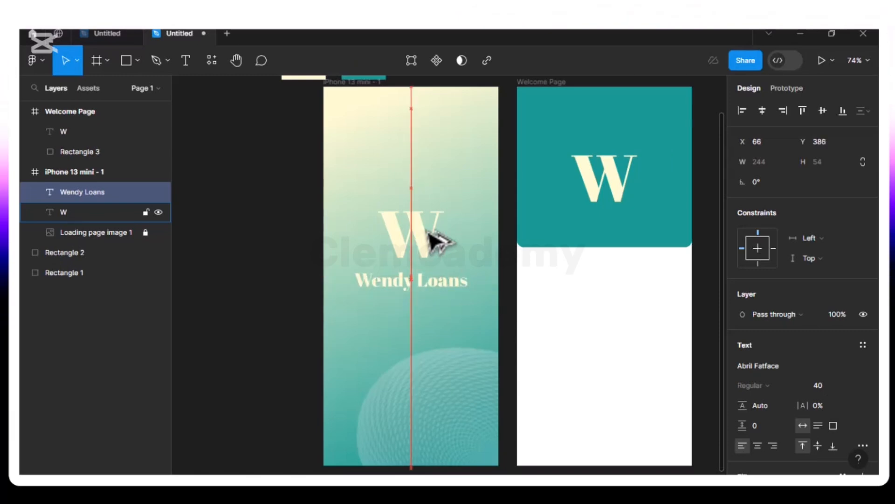
key("Up")
key("Up")
key("Up")
key("Up")
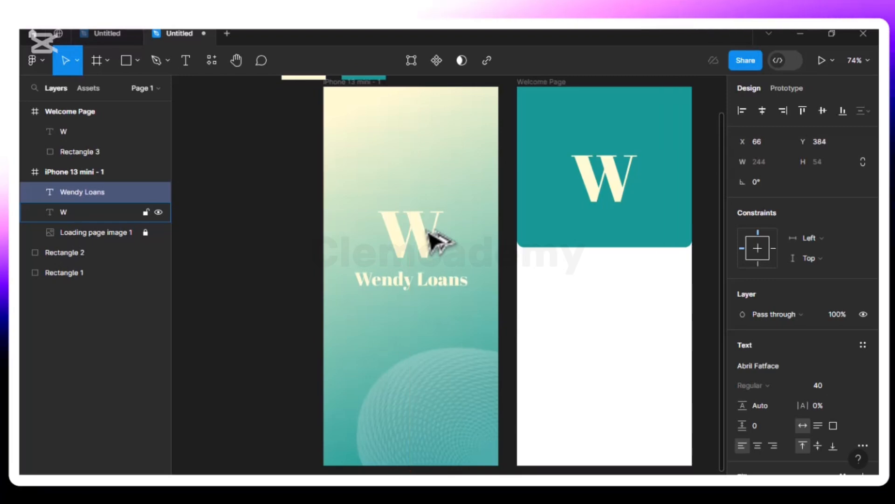
key("Up")
key("Up")
key("Up")
key("Up")
key("Up")
key("Up")
key("Up")
key("alt")
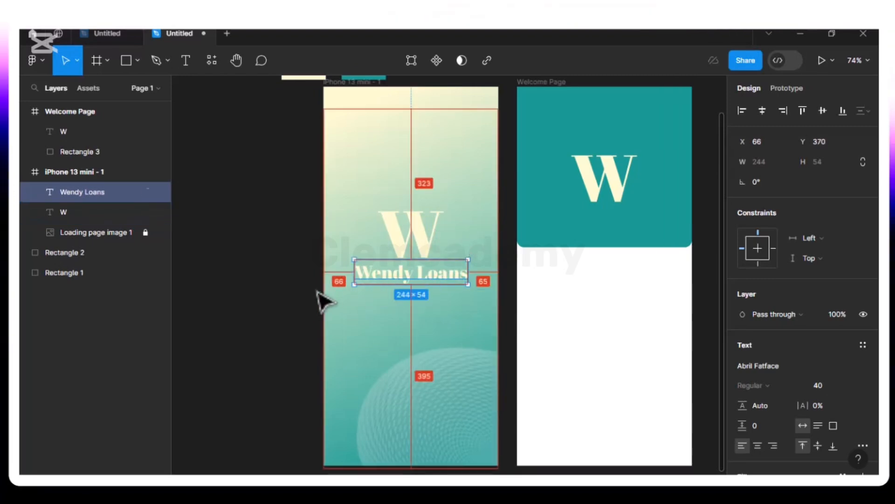
left_click(424, 235, "alt")
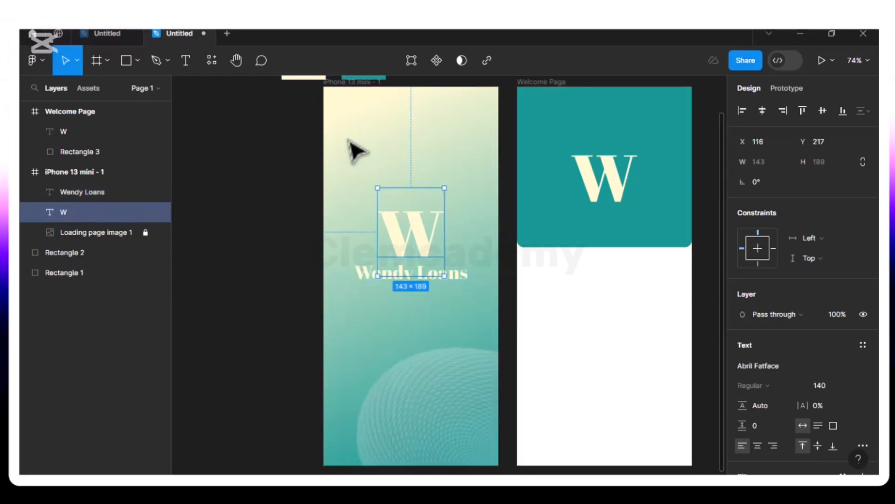
- Nudge the W and Wendy Loans pair down to sit 241 from the frame top
left_click_drag(349, 153, 474, 326)
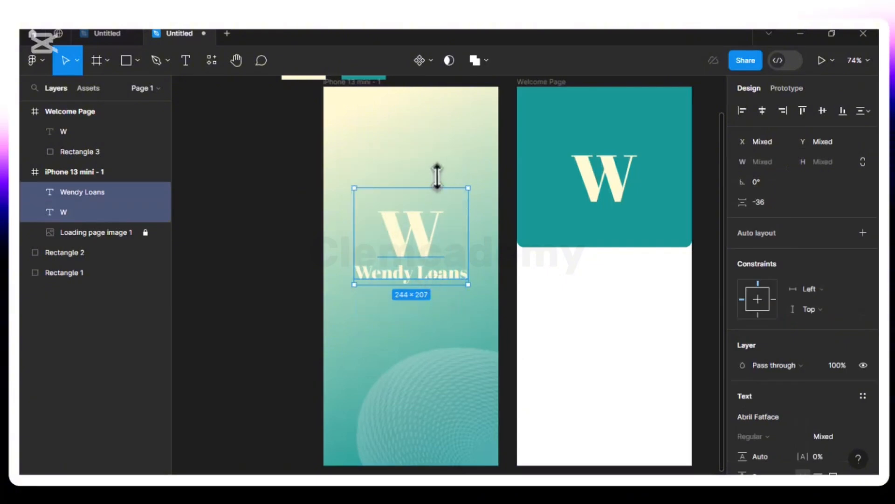
key("alt")
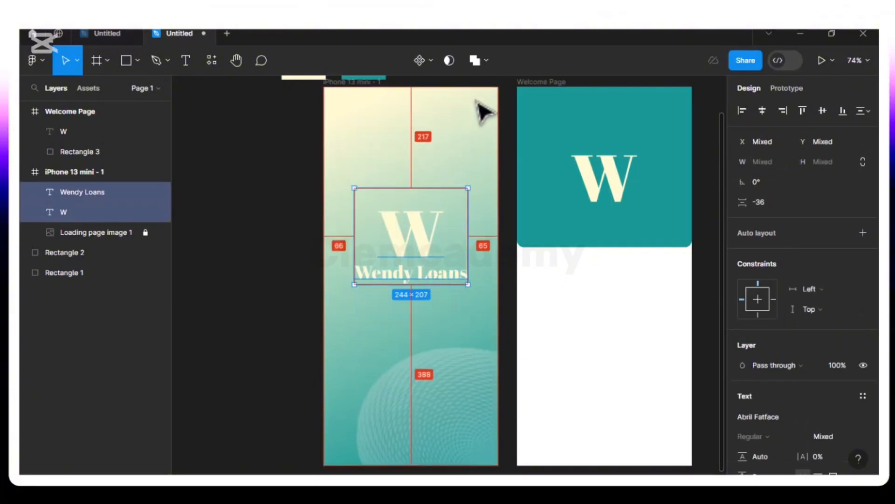
key("Down")
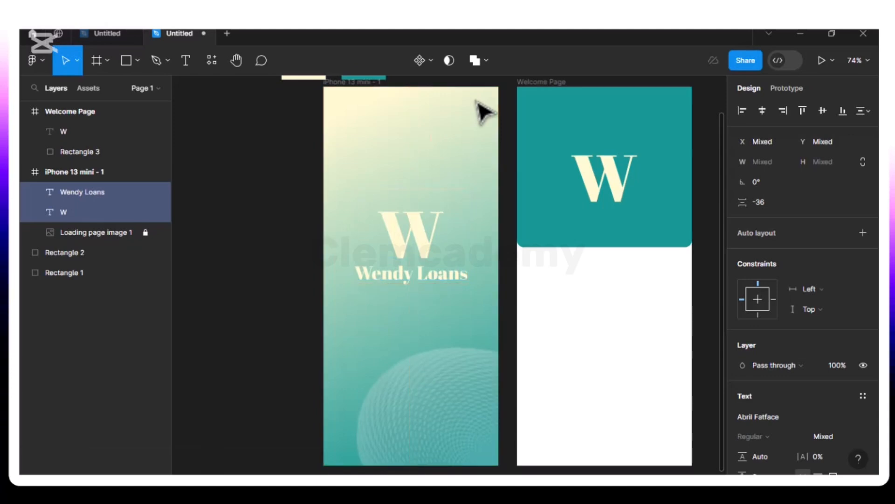
key("Down")
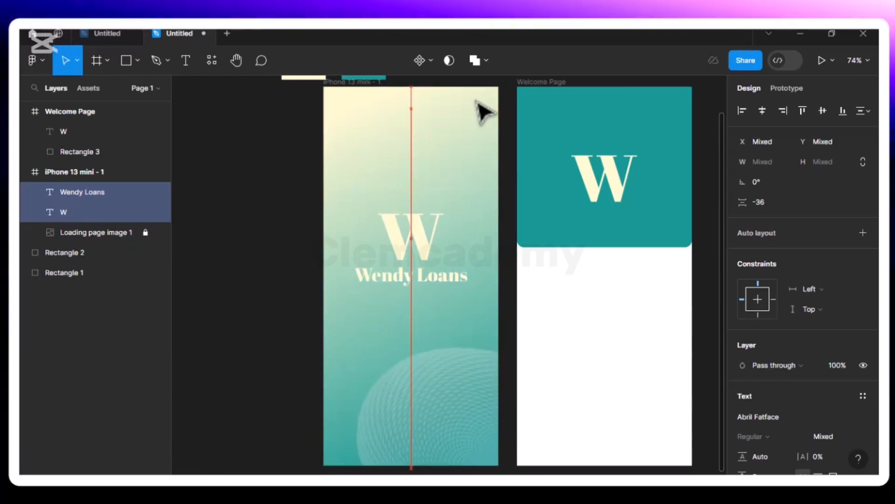
key("Down")
key("Down")
key("Down")
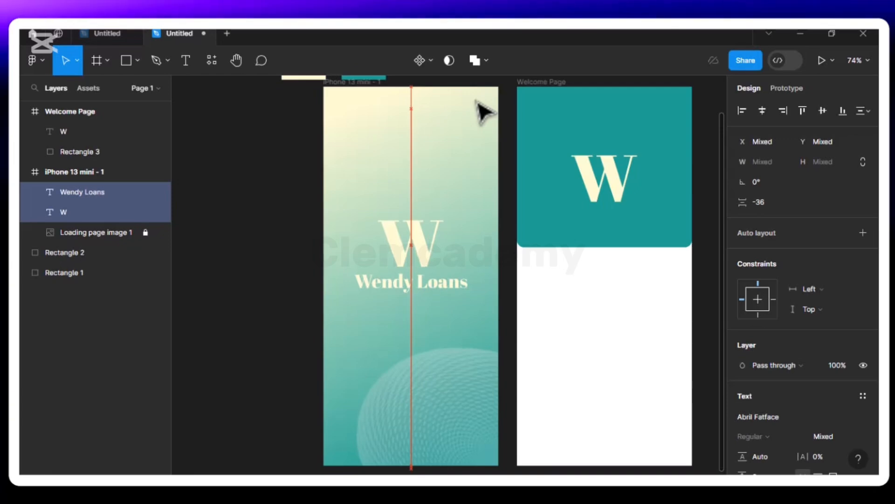
key("Up")
key("Up")
key("Up")
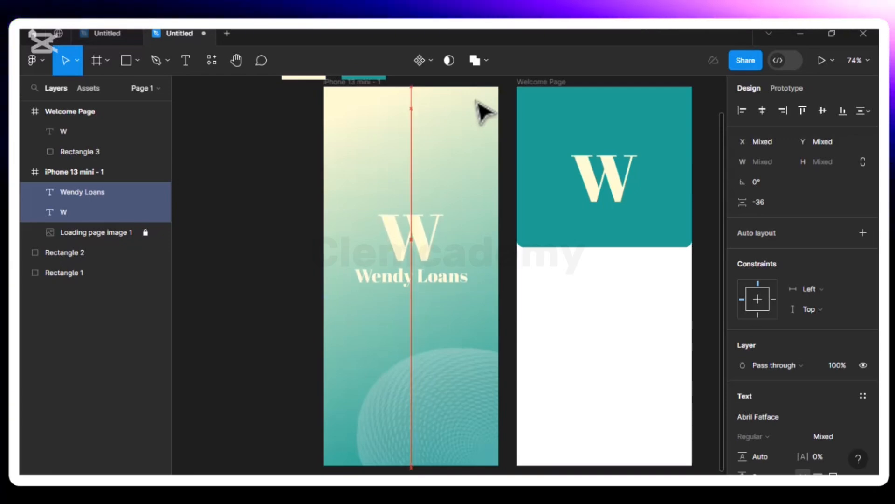
key("alt")
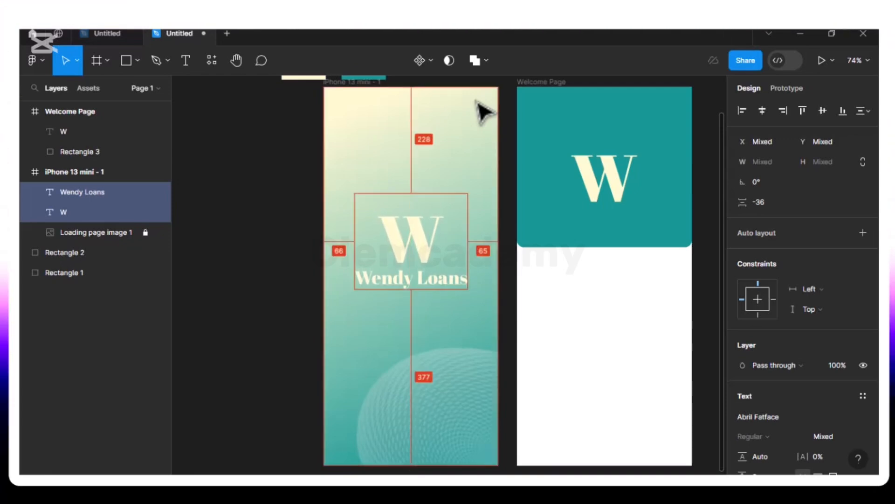
key("Down")
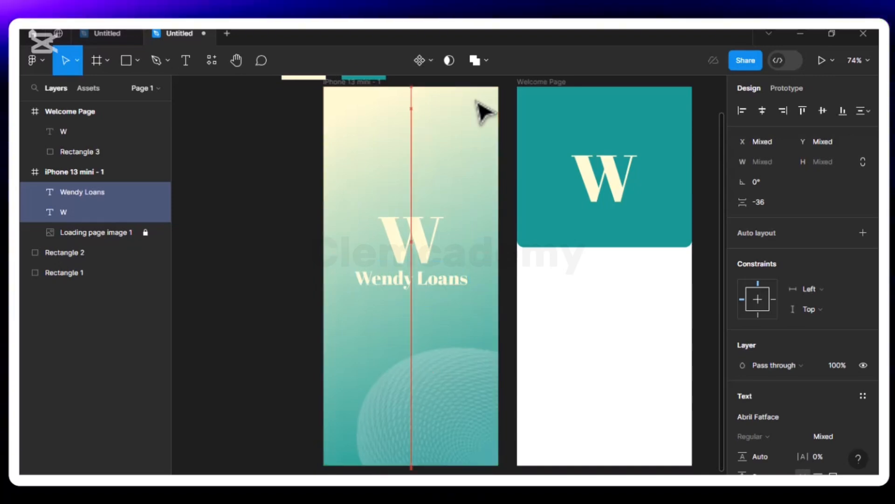
key("Down")
key("Down")
key("Down")
key("Down")
key("alt")
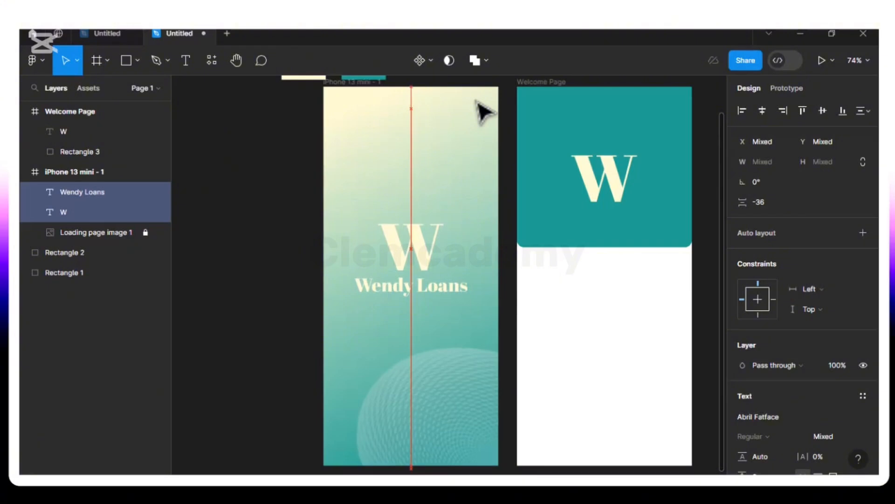
key("alt")
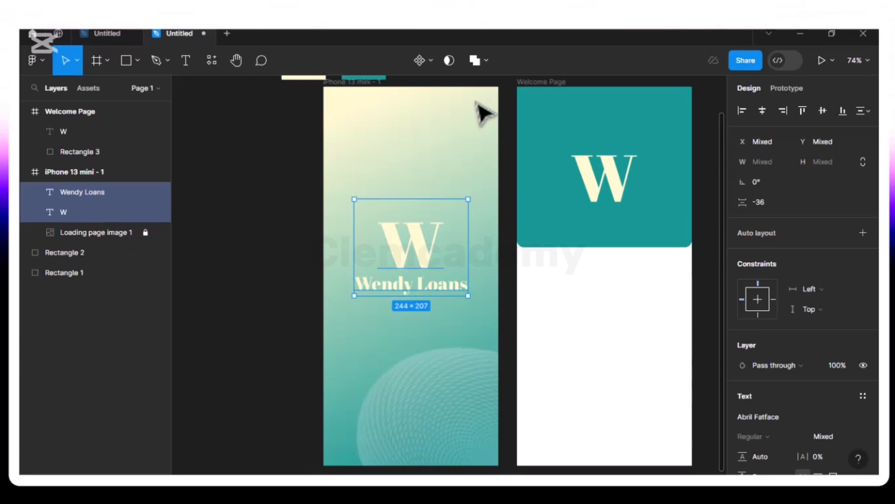
left_click(489, 174)
- Nudge the Welcome Page's W logo up to X 116, Y 77, centred in the teal header
left_click(624, 183)
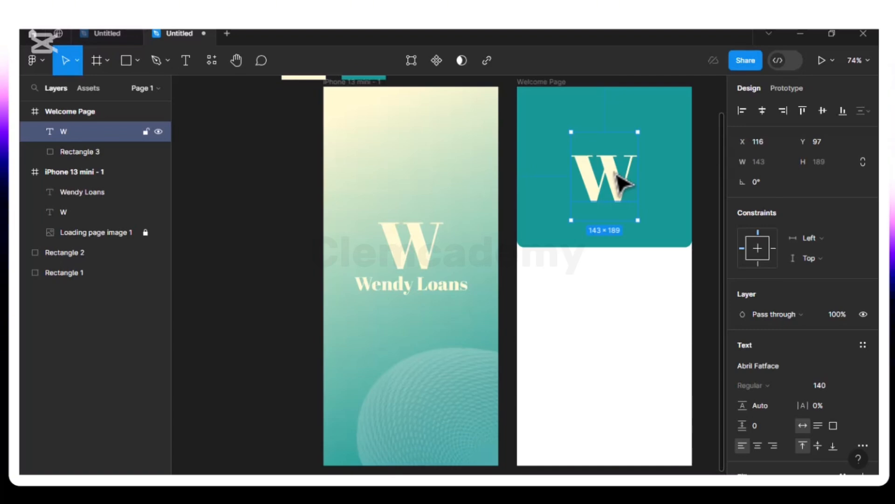
key("alt")
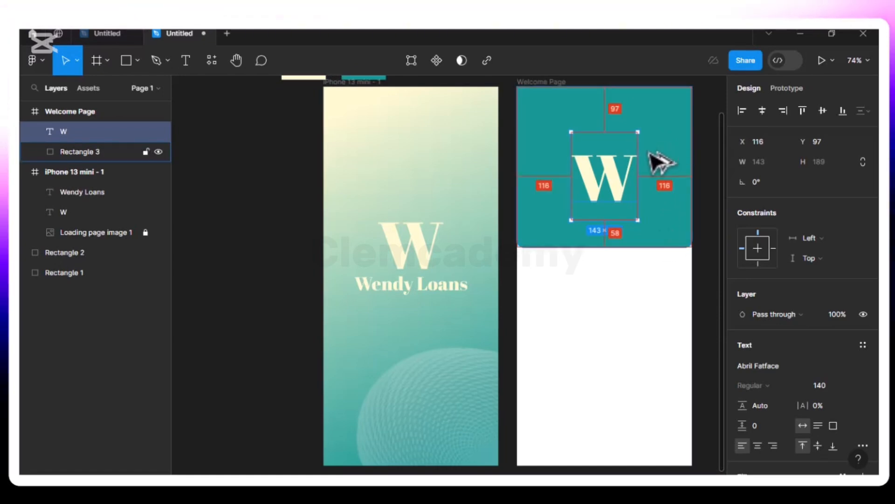
key("Up")
key("Up")
key("Up")
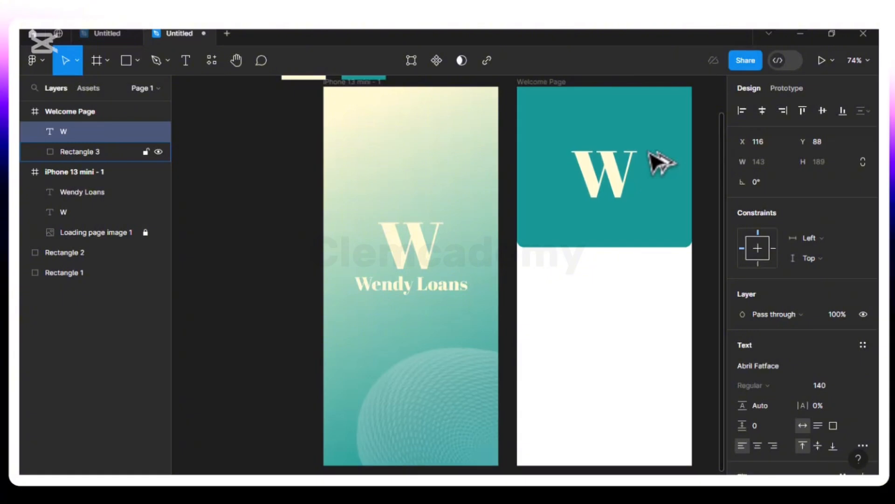
key("alt")
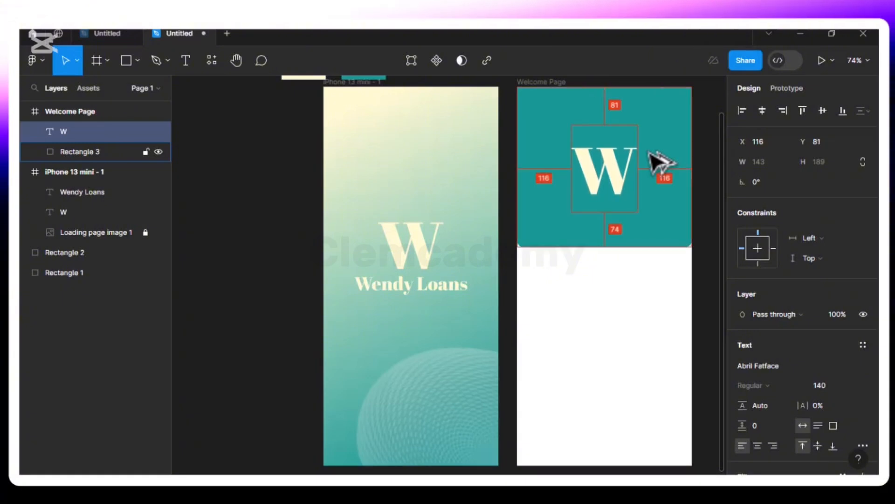
key("Up")
key("Up")
key("alt")
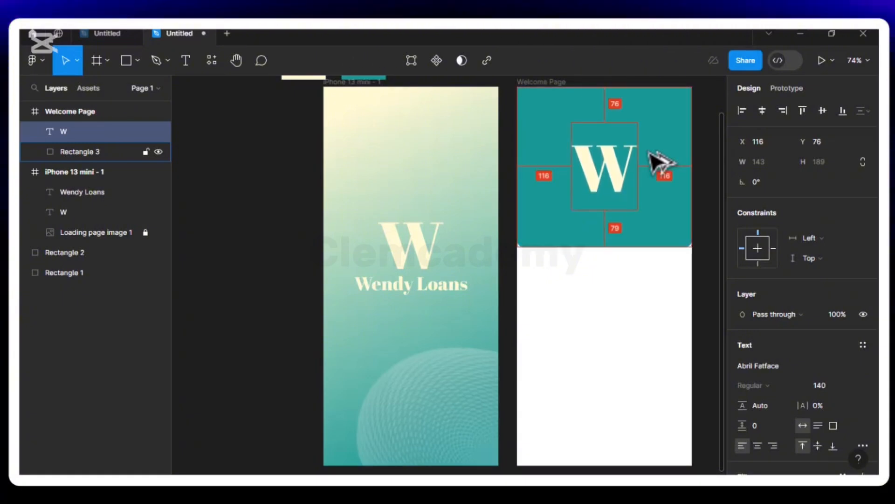
key("Up")
key("Up")
key("Up")
key("Down")
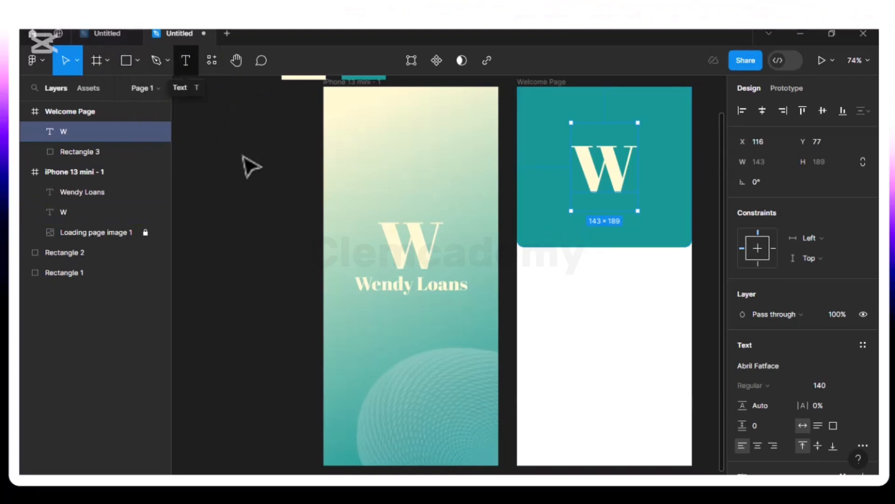
- Duplicate the Wendy Loans text onto the Welcome Page and retype it as 'Welcome Back'
left_click(399, 290)
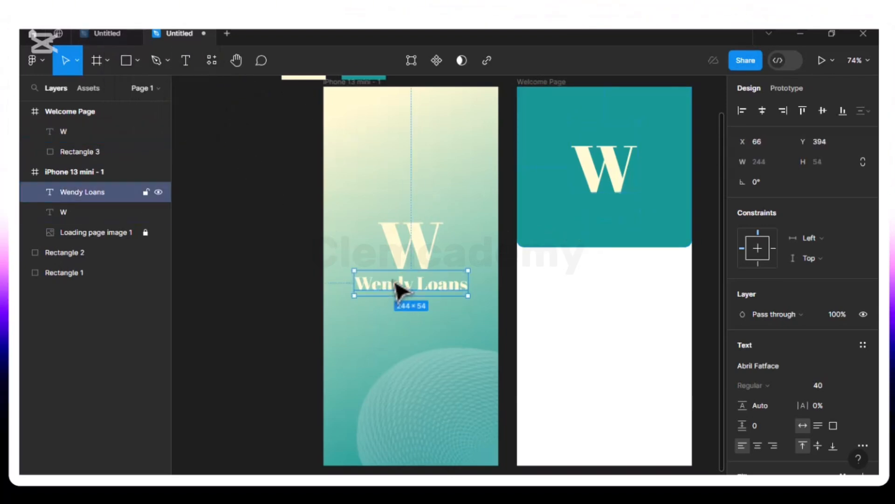
key("ctrl+d")
left_click_drag(400, 285, 593, 210)
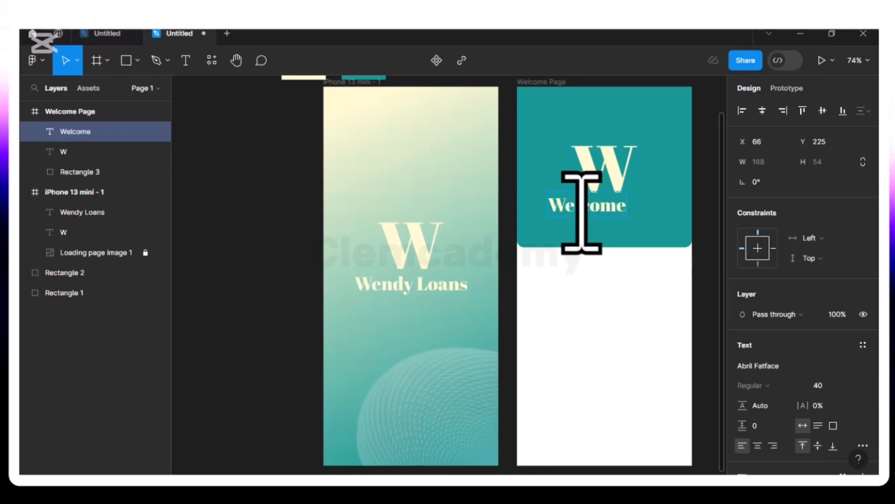
type("B")
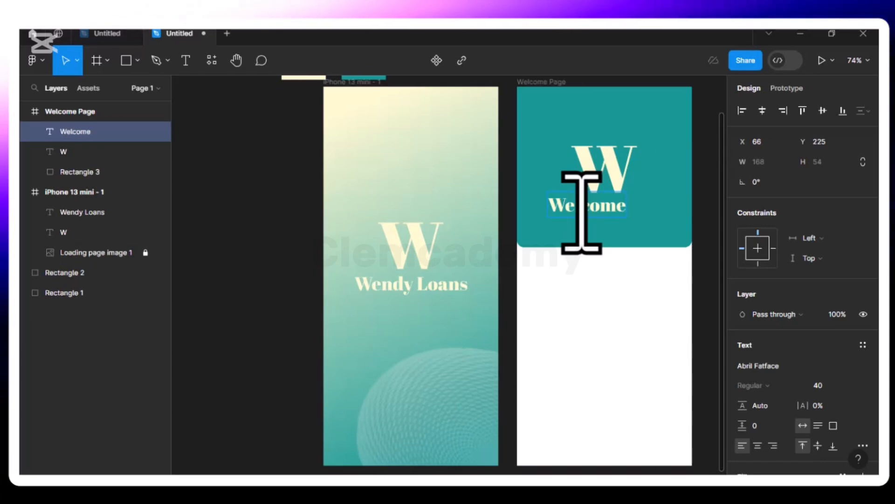
type("ack")
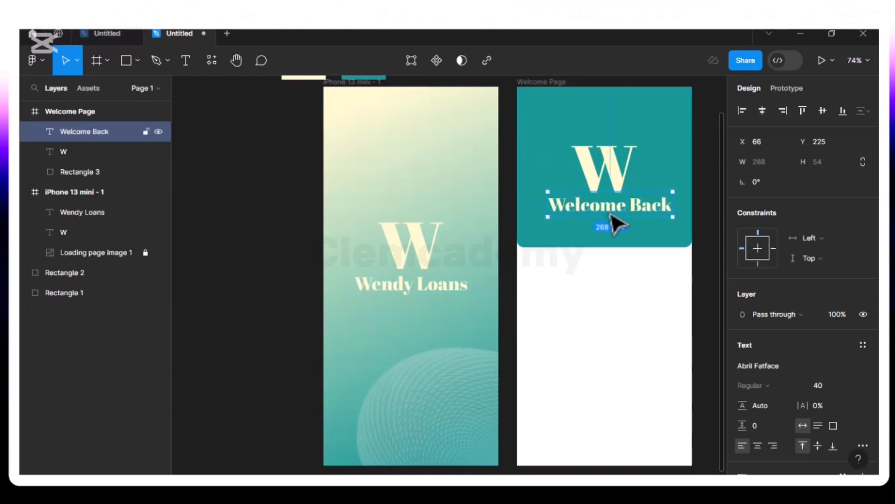
- Set Welcome Back to font size 32 and centre it under the W at X 81, Y 231
left_click(845, 378)
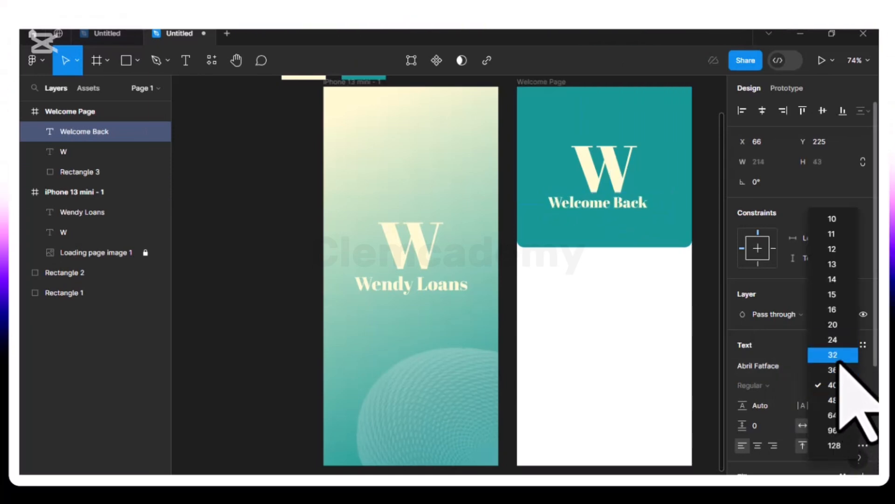
left_click(842, 360)
left_click_drag(578, 213, 592, 217)
key("Down")
key("Down")
key("Down")
key("Down")
key("Down")
key("Down")
key("alt")
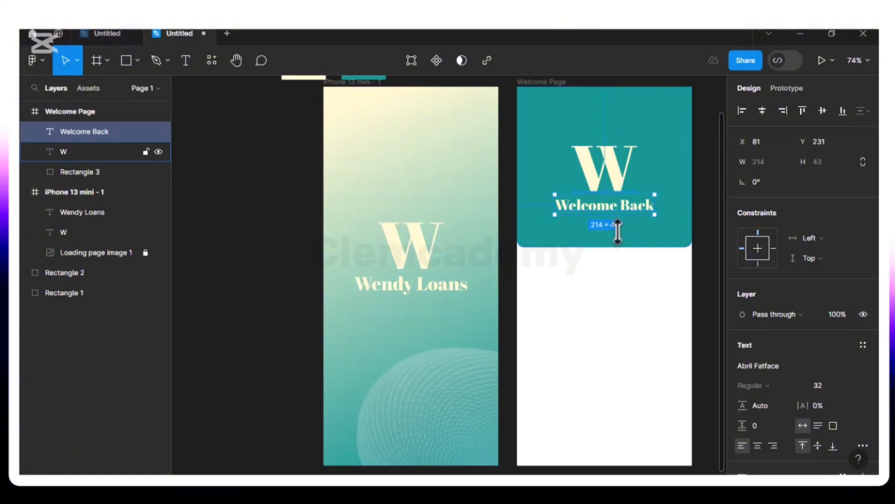
left_click(582, 319)
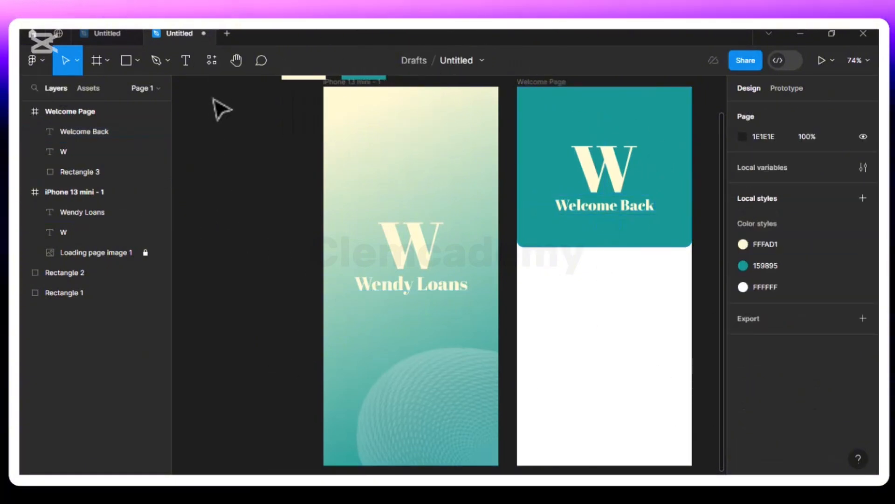
- Draw a grey D9D9D9 rectangle, 281×69 at X 47, Y 594, in the Welcome Page's lower area
left_click(127, 65)
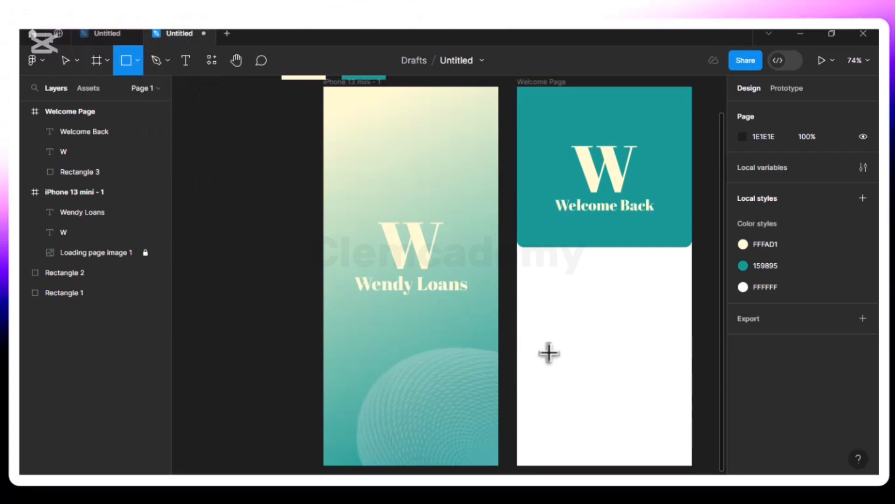
left_click_drag(554, 361, 670, 388)
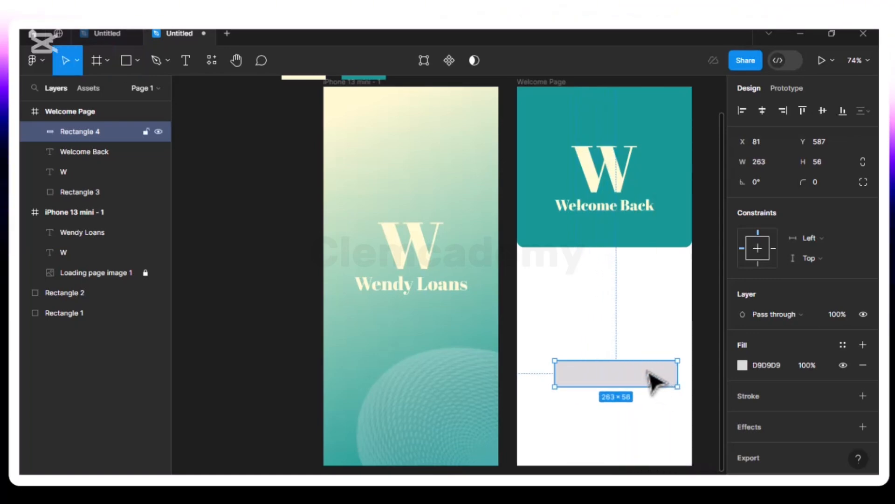
mouse_move(638, 382)
left_mouse_down()
mouse_move(620, 384)
mouse_move(627, 385)
left_mouse_up()
left_click_drag(543, 389, 532, 398)
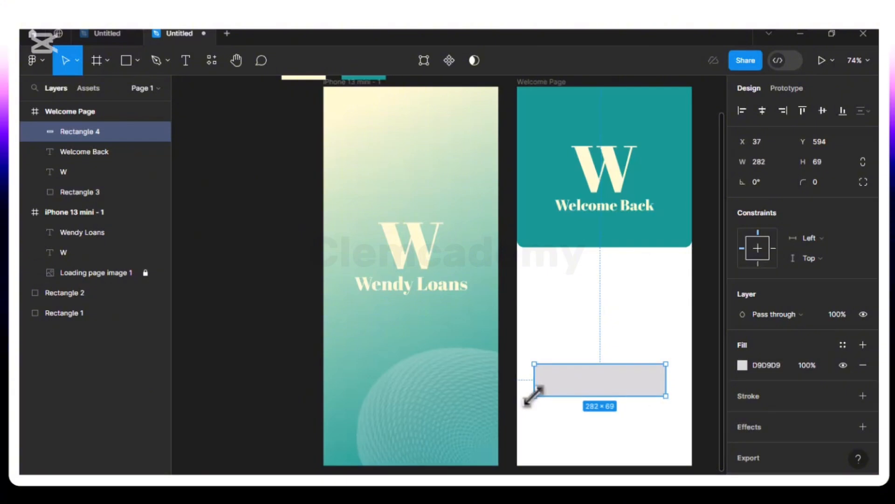
left_click_drag(593, 386, 598, 386)
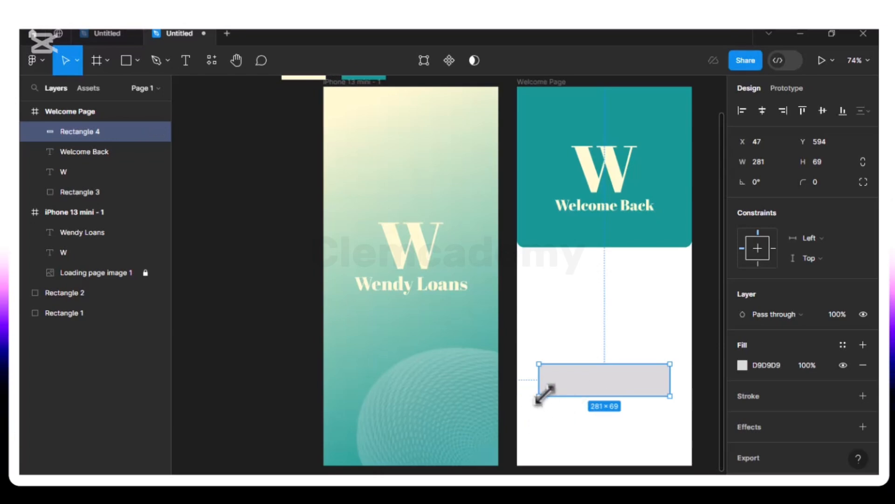
- Give Rectangle 4 a linear gradient fill running from teal 159895 to cream
left_click(742, 364)
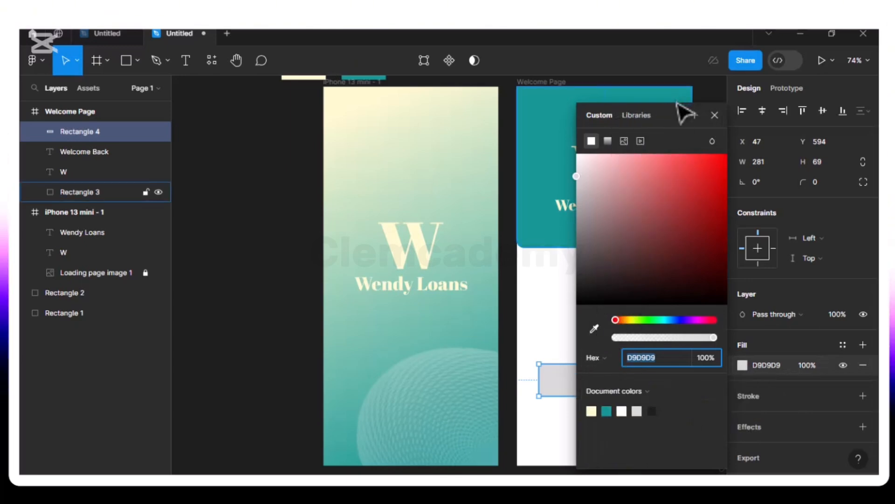
left_click_drag(679, 111, 342, 120)
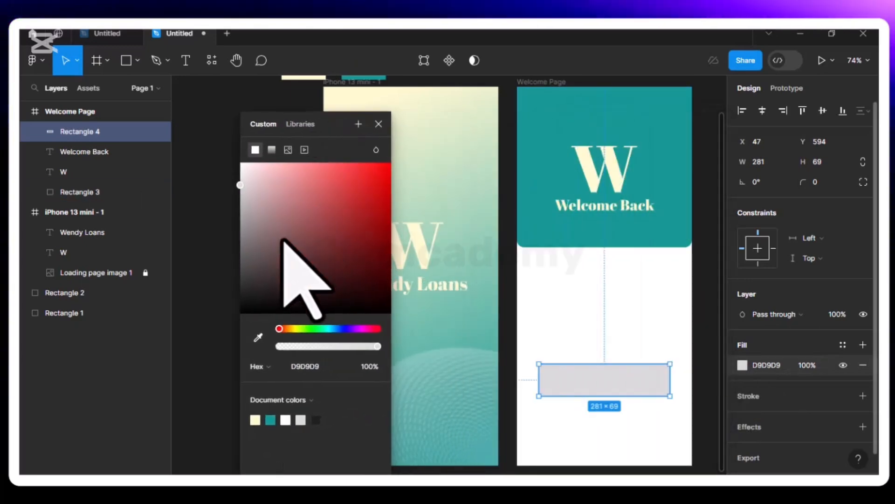
left_click(271, 150)
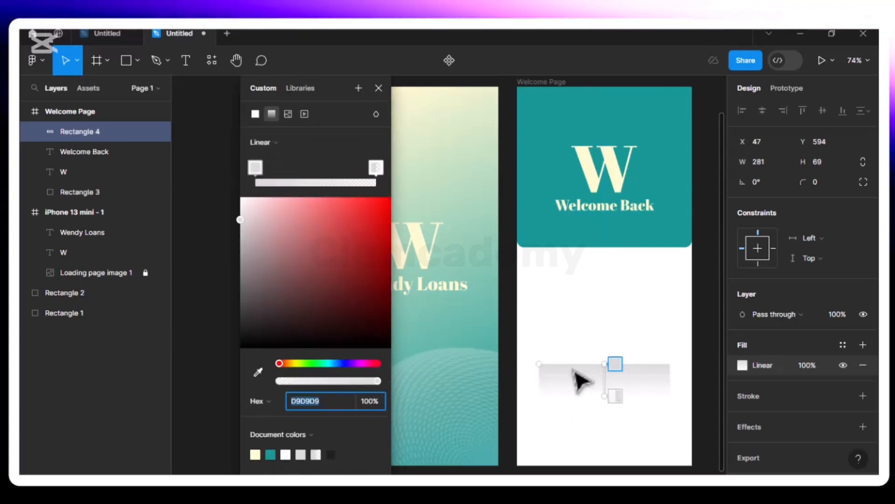
left_click_drag(606, 362, 578, 373)
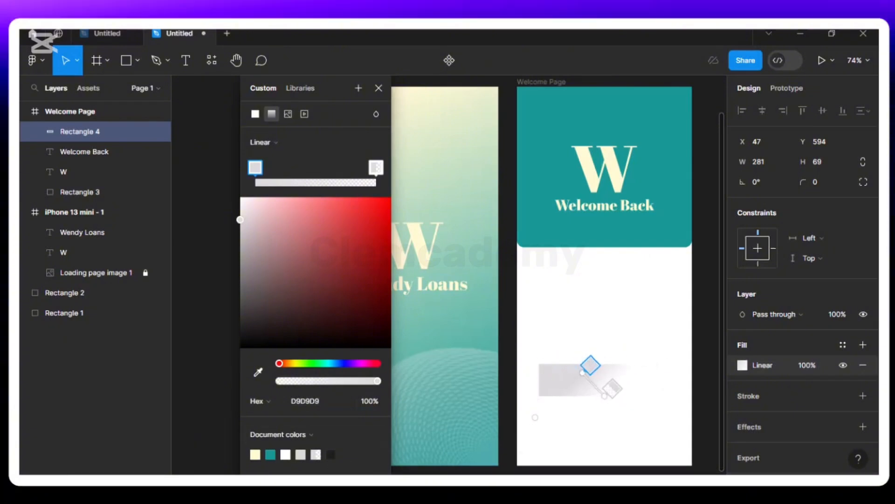
left_click(271, 453)
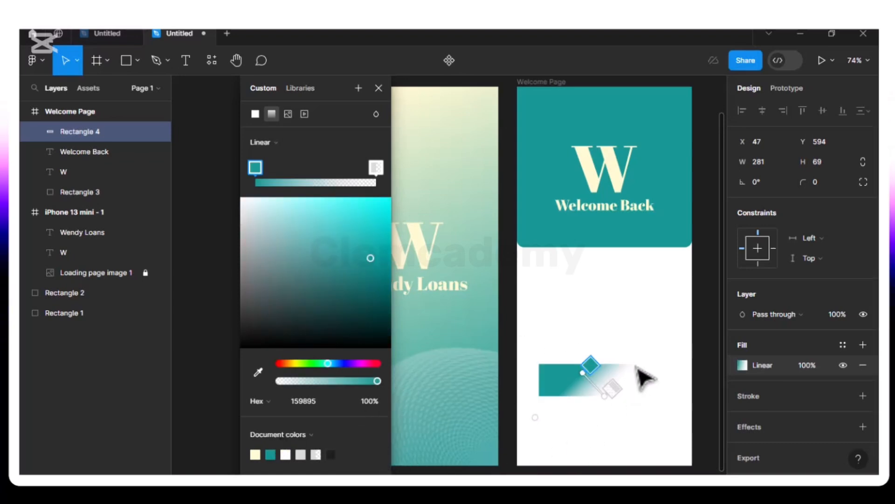
left_click(376, 166)
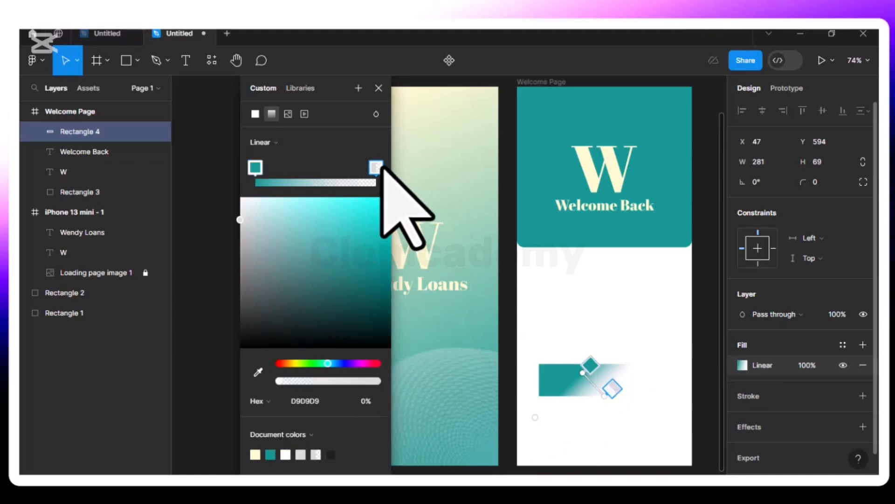
left_click(255, 454)
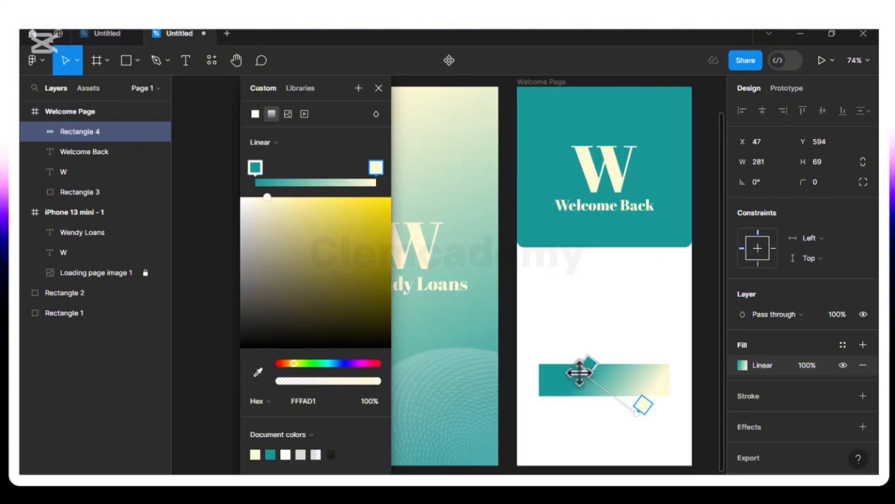
left_click_drag(589, 371, 608, 379)
mouse_move(639, 413)
left_mouse_down()
mouse_move(651, 404)
mouse_move(644, 413)
left_mouse_up()
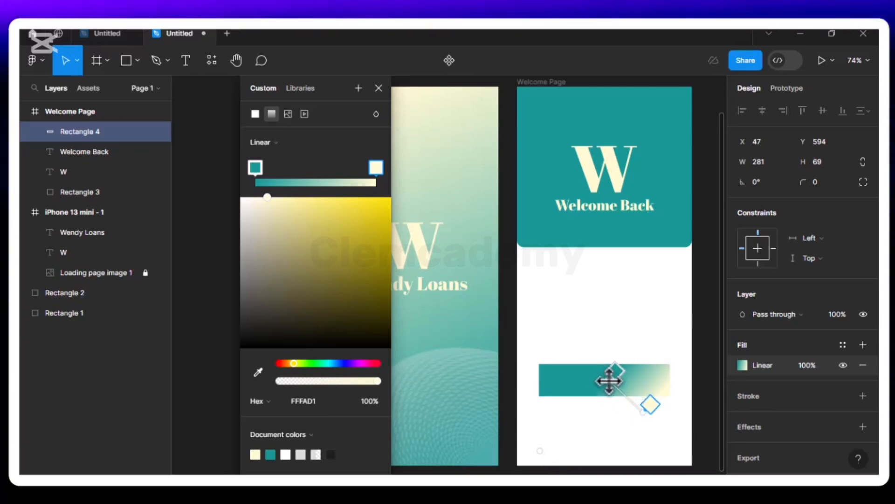
left_click_drag(616, 379, 611, 379)
left_click_drag(642, 411, 642, 414)
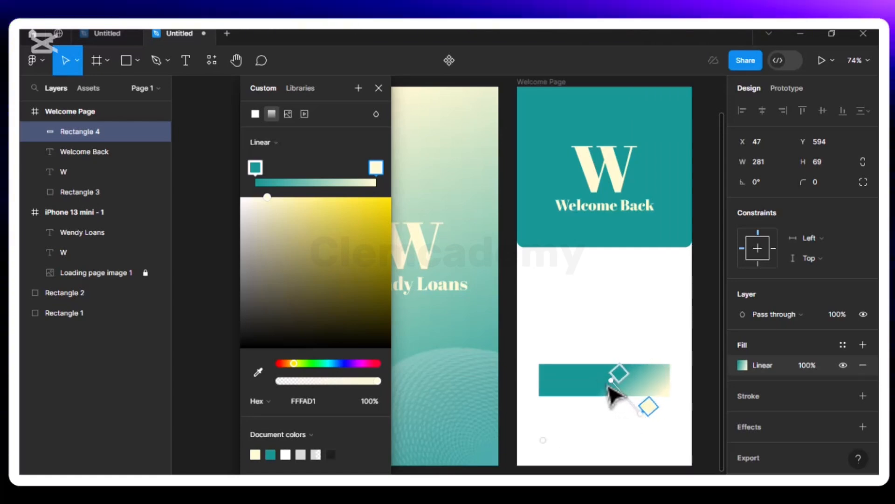
mouse_move(612, 380)
left_mouse_down()
mouse_move(618, 372)
mouse_move(620, 383)
left_mouse_up()
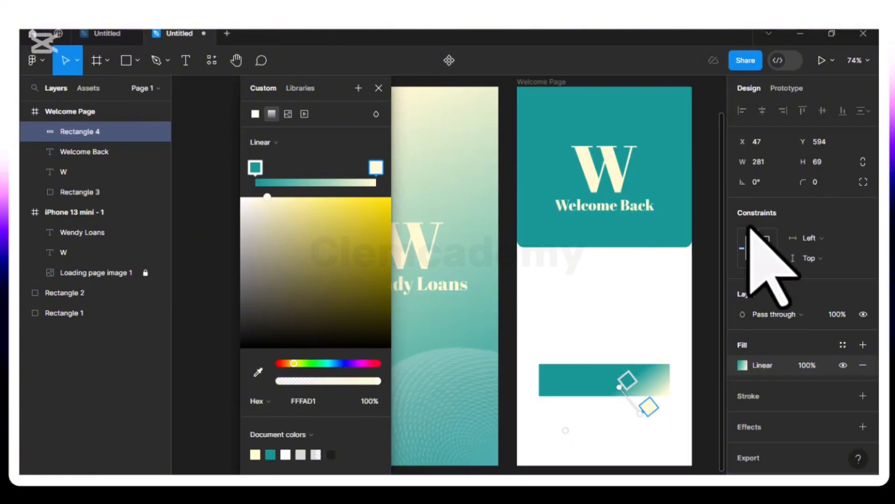
left_click(379, 87)
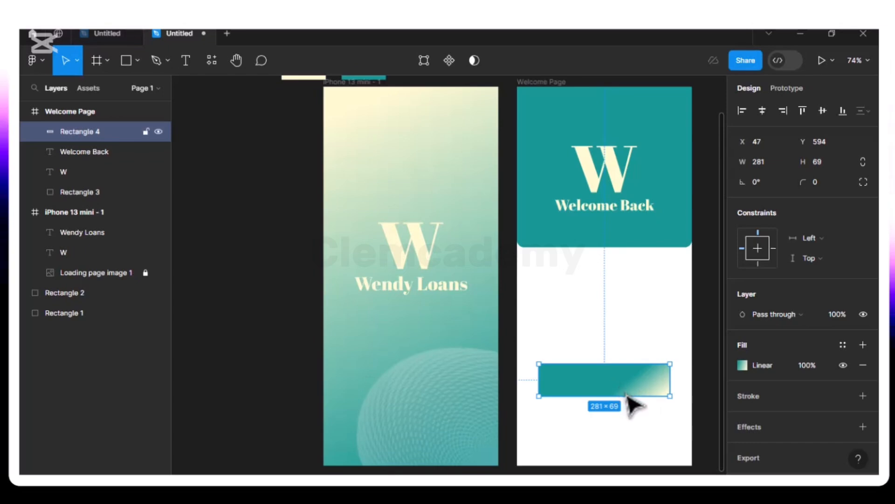
- Re-angle the gradient so teal covers most of the bar, fading to cream at the lower-right corner
left_click(742, 365)
left_click_drag(667, 88, 272, 82)
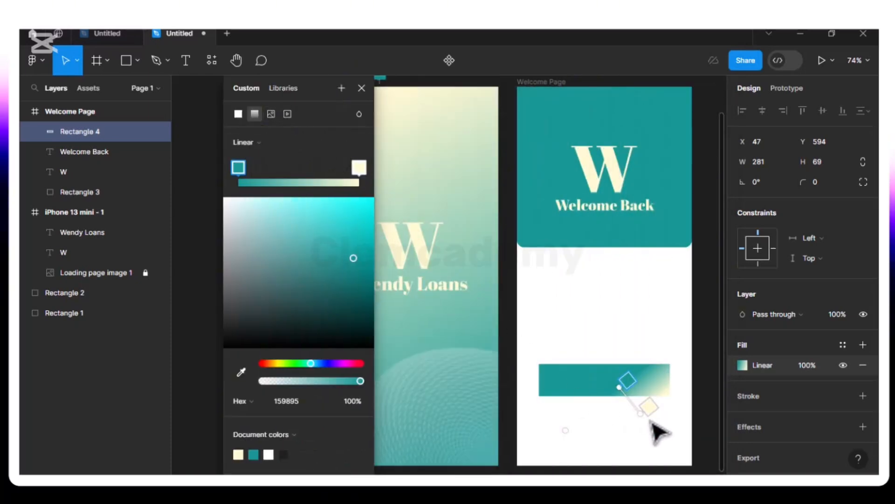
mouse_move(623, 390)
left_mouse_down()
mouse_move(639, 368)
mouse_move(622, 377)
mouse_move(633, 394)
mouse_move(622, 384)
left_mouse_up()
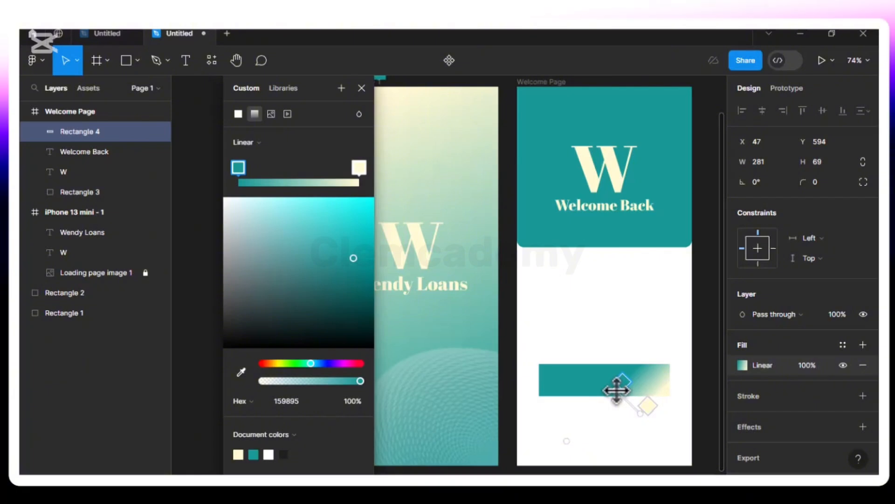
left_click_drag(649, 412, 670, 418)
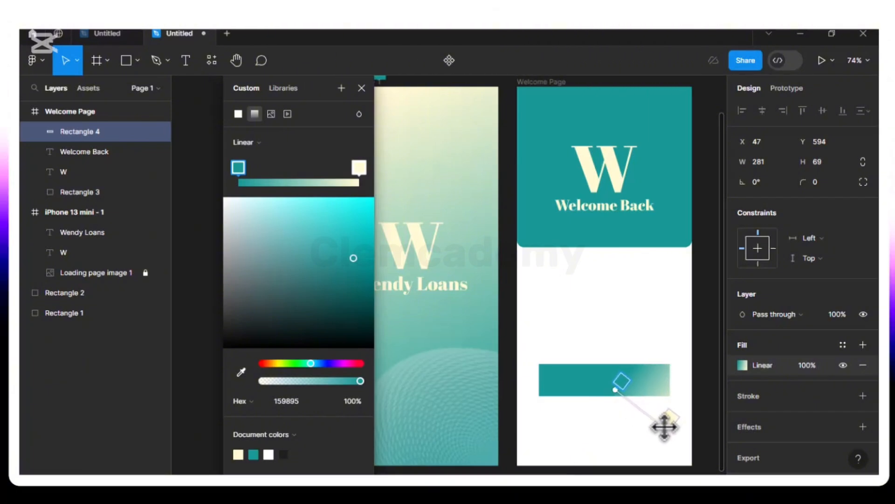
mouse_move(608, 386)
left_mouse_down()
mouse_move(624, 379)
mouse_move(623, 388)
left_mouse_up()
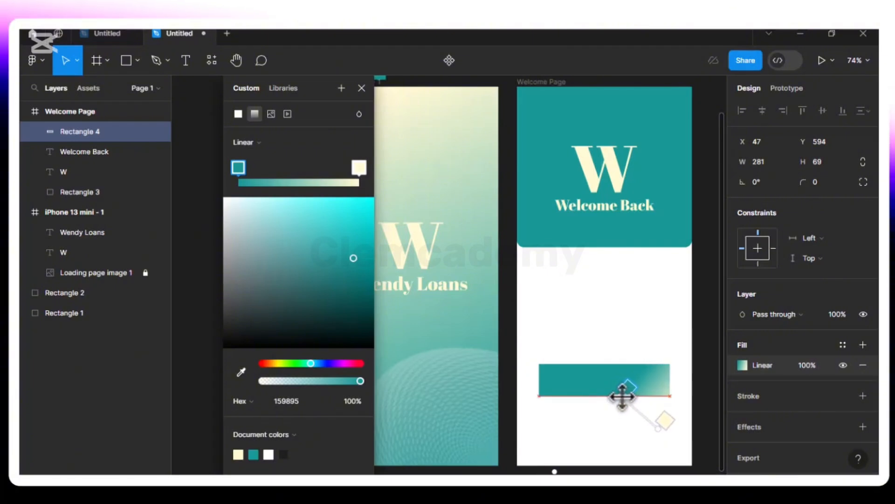
left_click(362, 88)
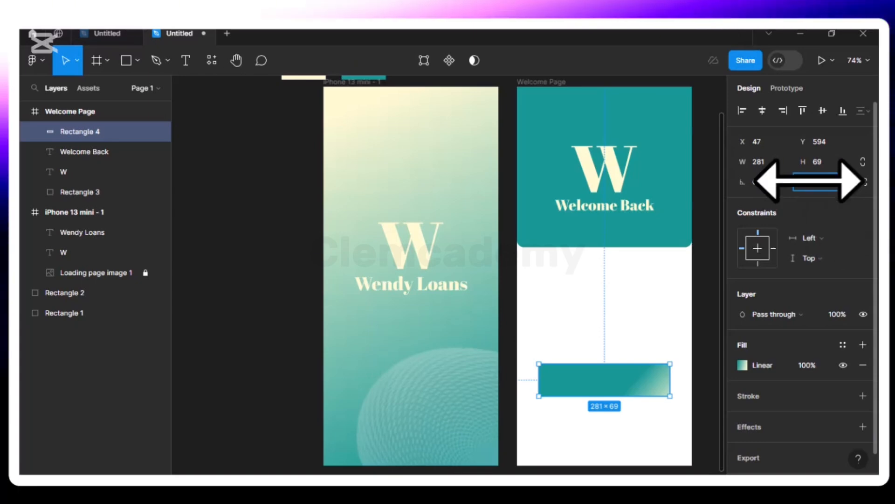
- Set Rectangle 4's corner radius to 15, turning the gradient bar into a button shape
left_click_drag(809, 181, 809, 181)
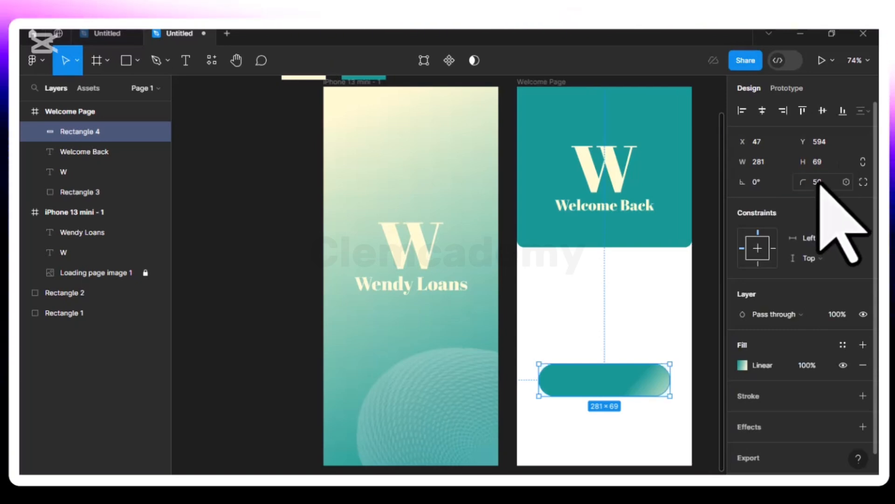
left_click(819, 183)
type("2")
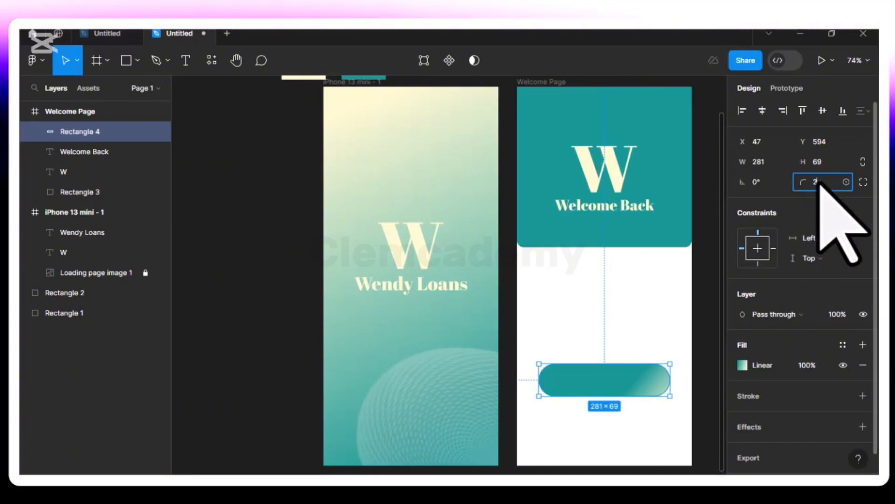
key("Return")
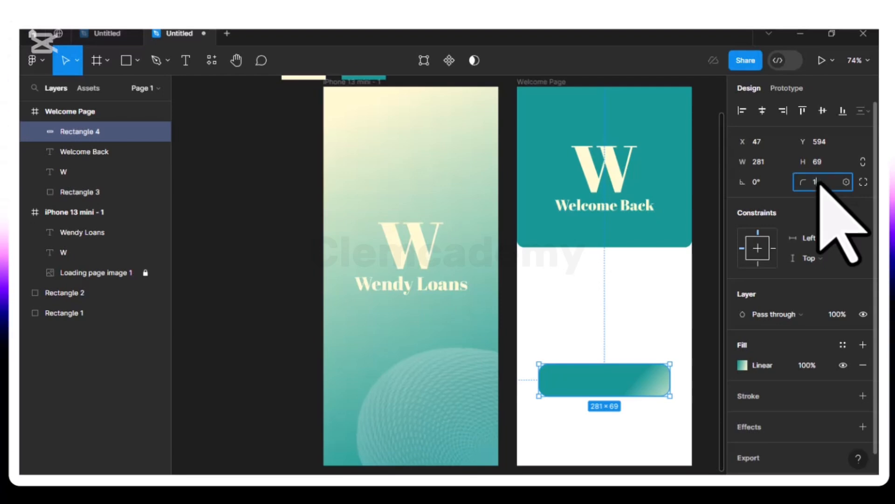
left_click(820, 183)
type("15")
key("Return")
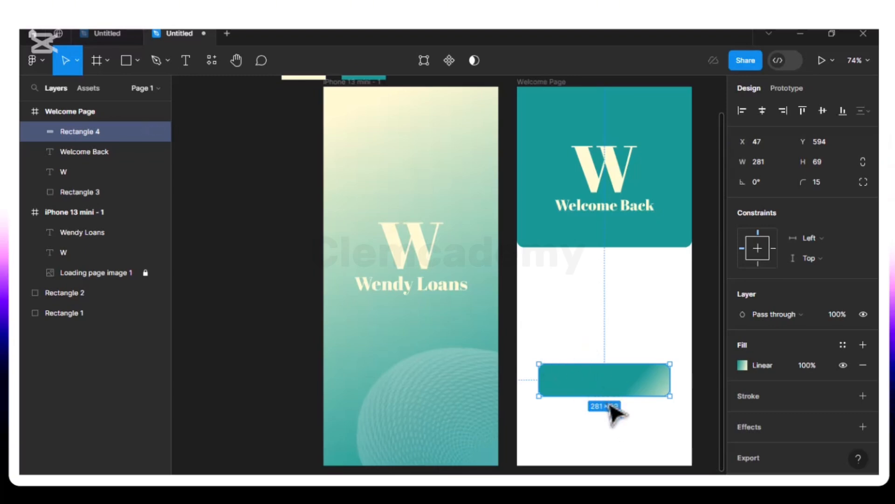
- Move the gradient handles so teal starts mid-bar and blends to cream at the right end
left_click(743, 365)
left_click_drag(666, 94, 304, 88)
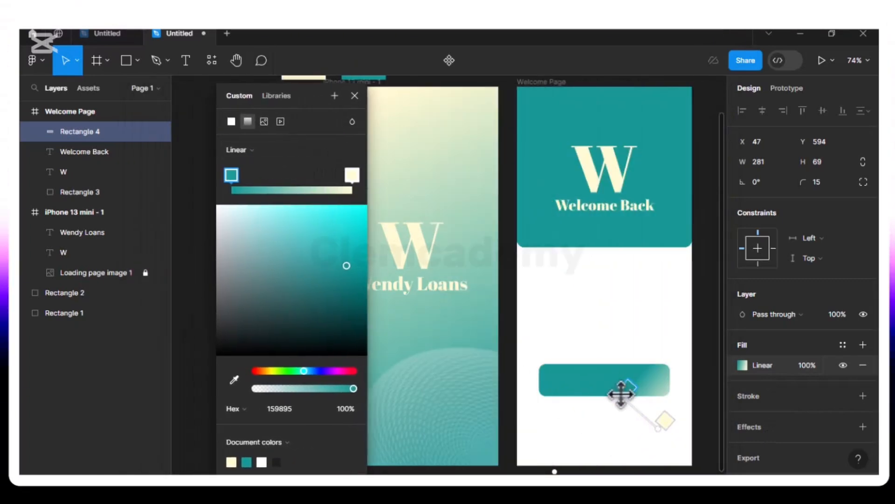
left_click_drag(621, 394, 604, 384)
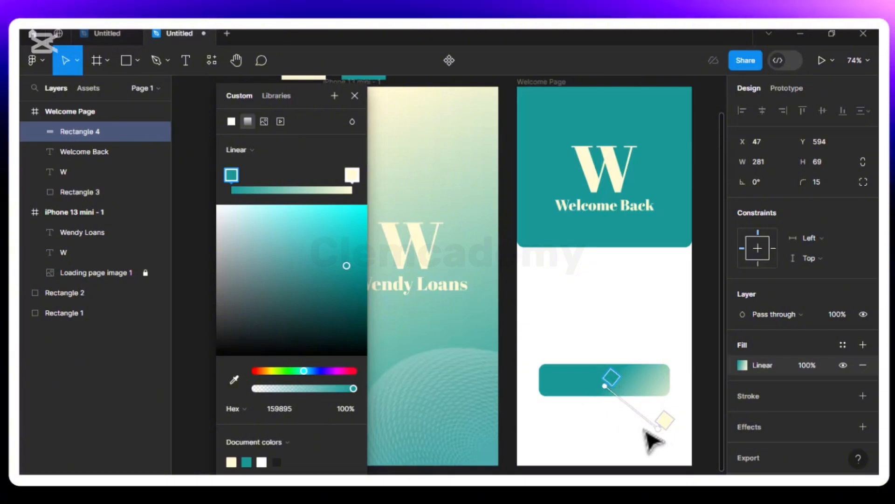
left_click_drag(659, 428, 619, 421)
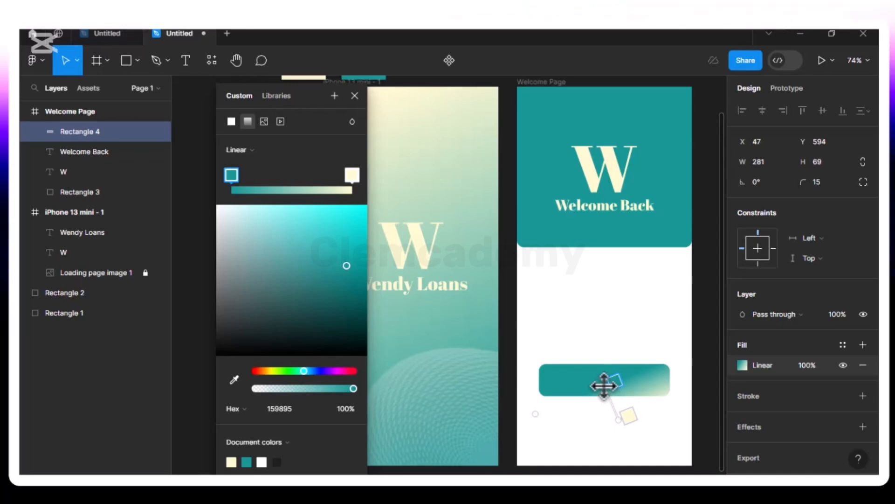
left_click_drag(604, 386, 601, 378)
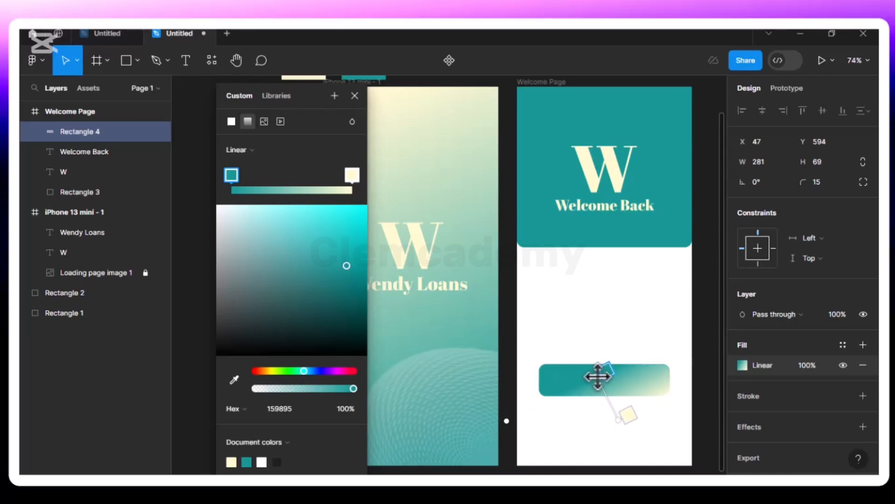
left_click(354, 96)
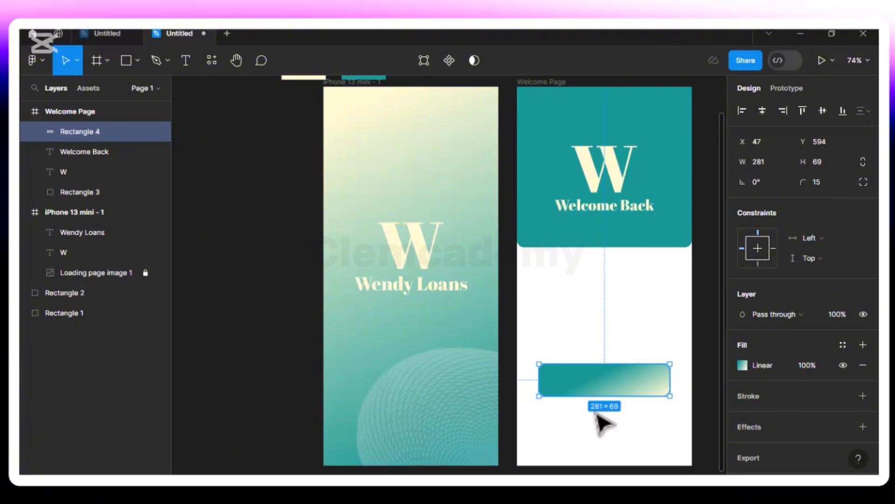
- Add a 'Log in' text label on the button in Roboto Regular, size 30
left_click(185, 62)
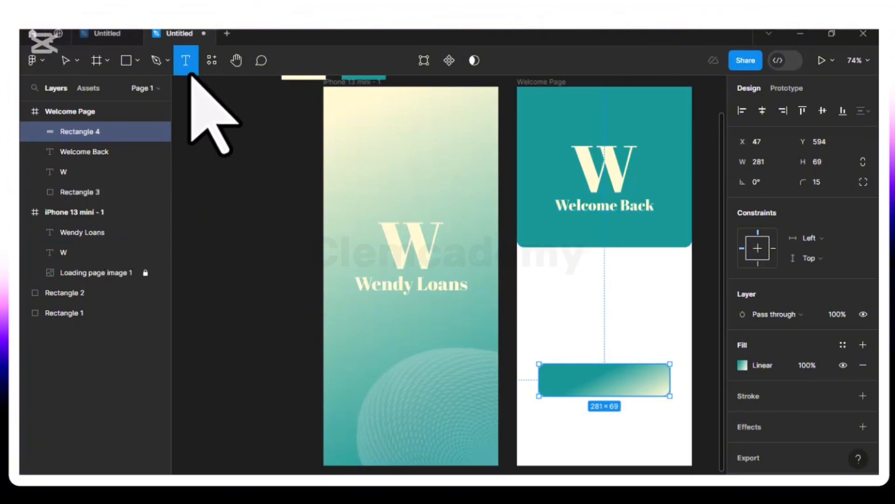
left_click(589, 373)
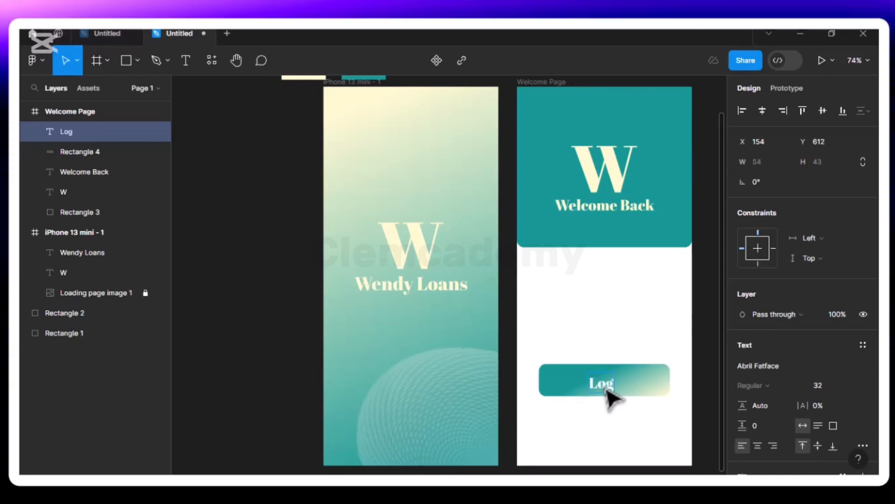
type("Log in")
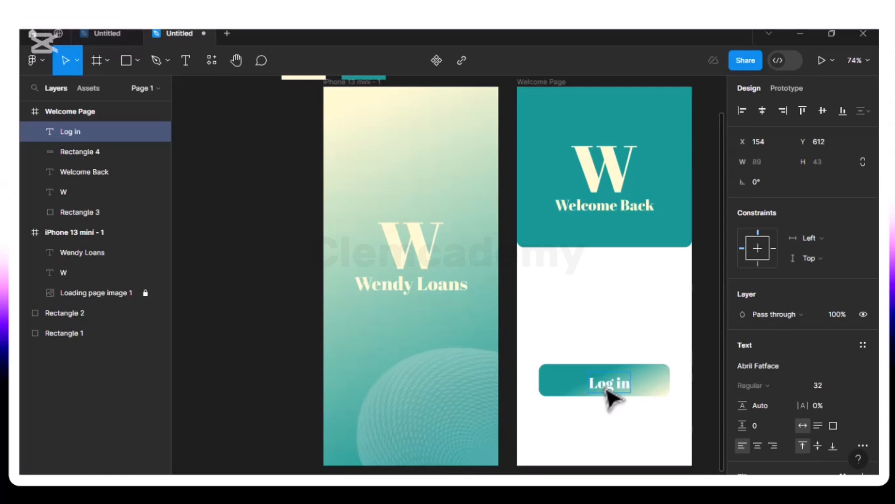
key("Escape")
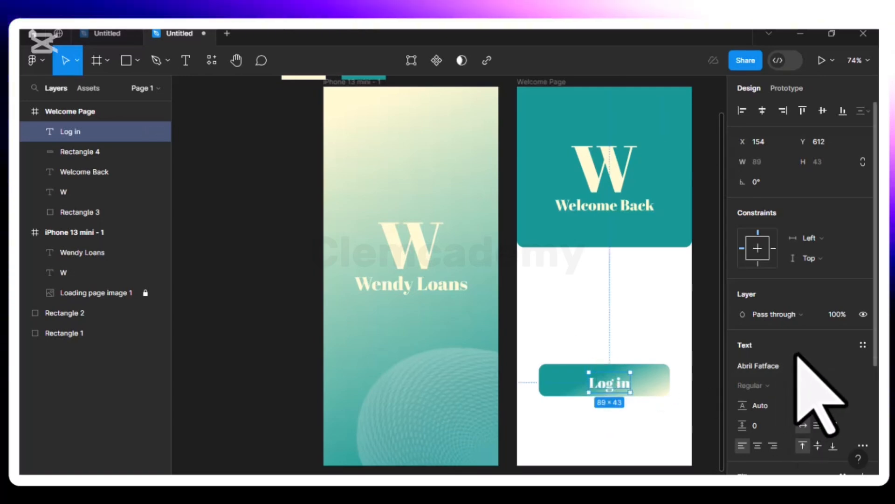
left_click(780, 365)
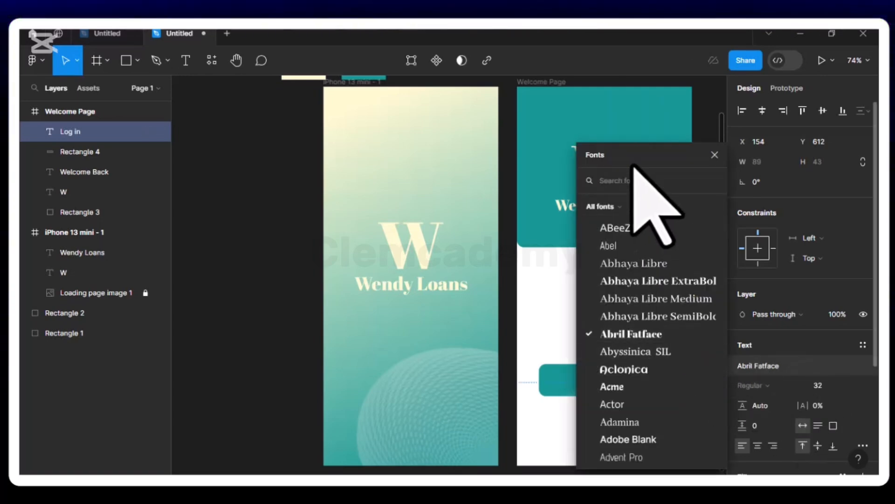
type("robo")
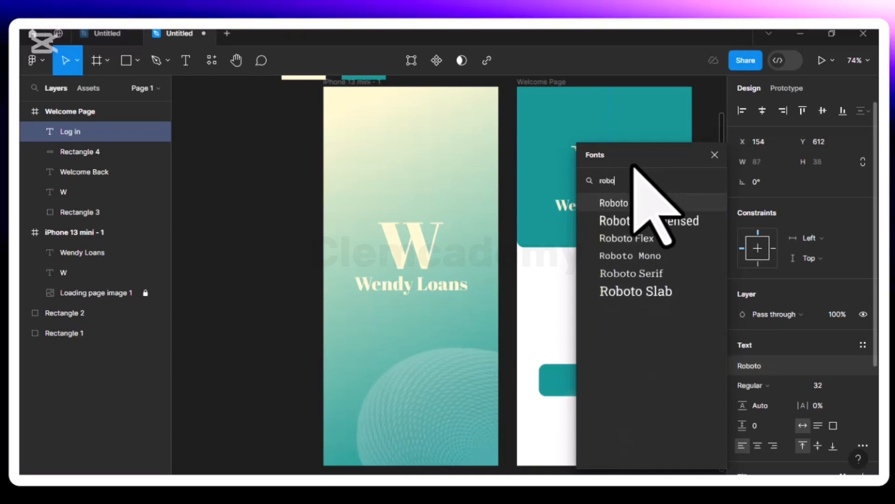
key("Return")
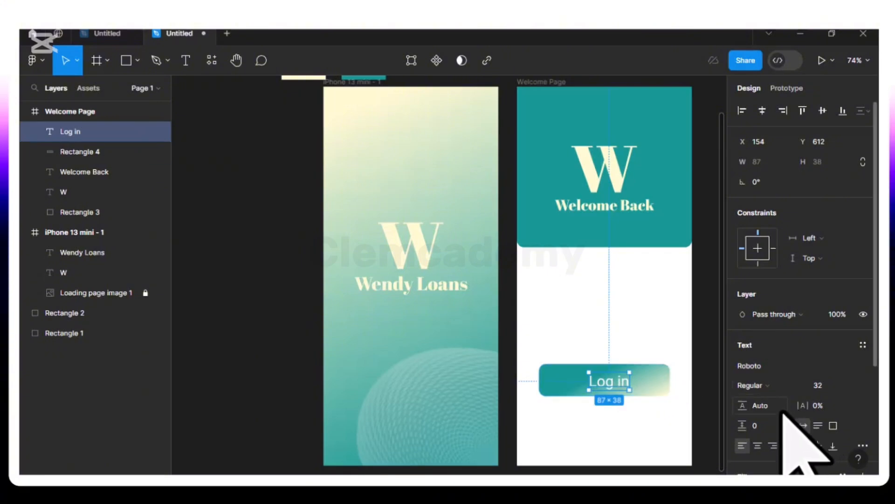
left_click(847, 388)
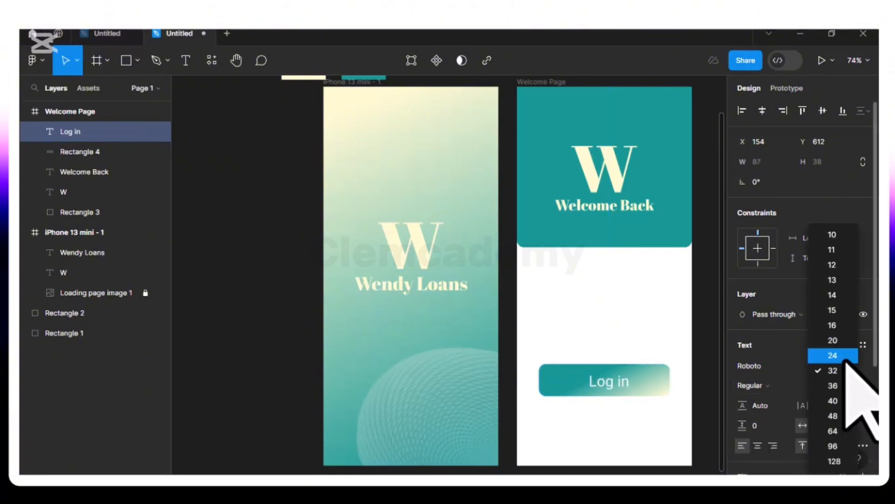
left_click(835, 371)
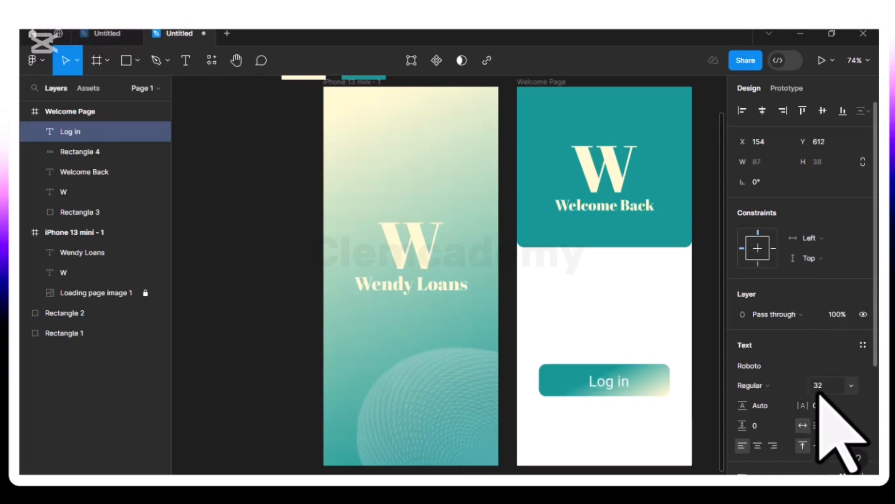
type("3")
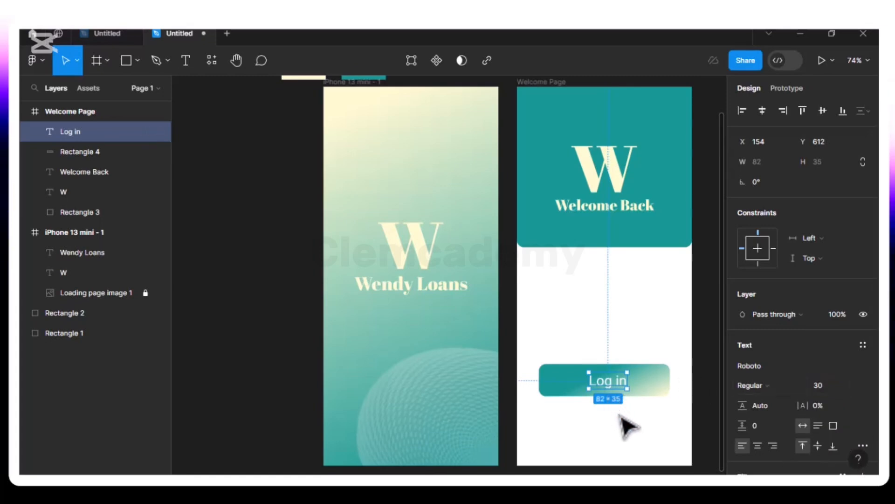
left_click(668, 432)
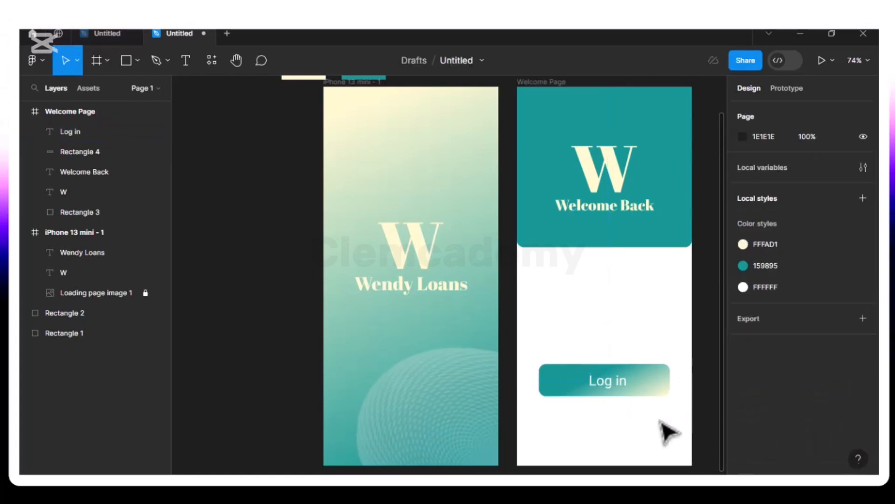
- Centre the Log in label inside the gradient button at X 147, Y 611
left_click(607, 380)
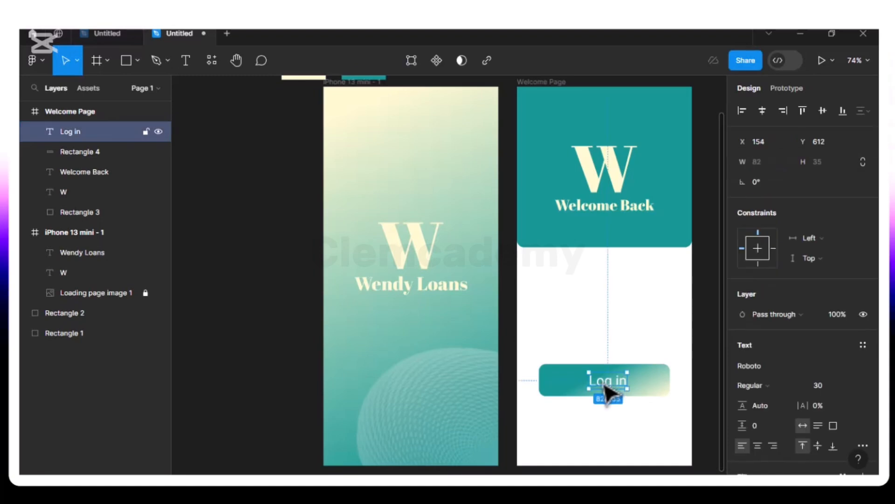
left_click_drag(604, 384, 605, 386)
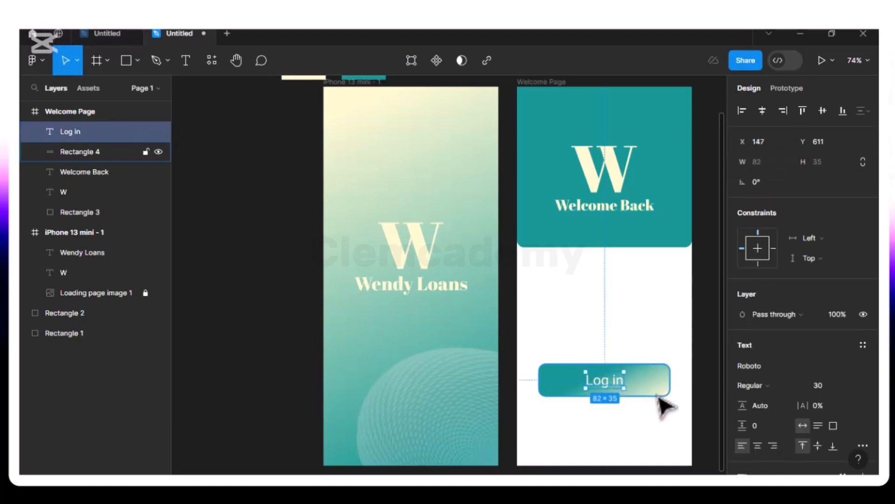
key("alt")
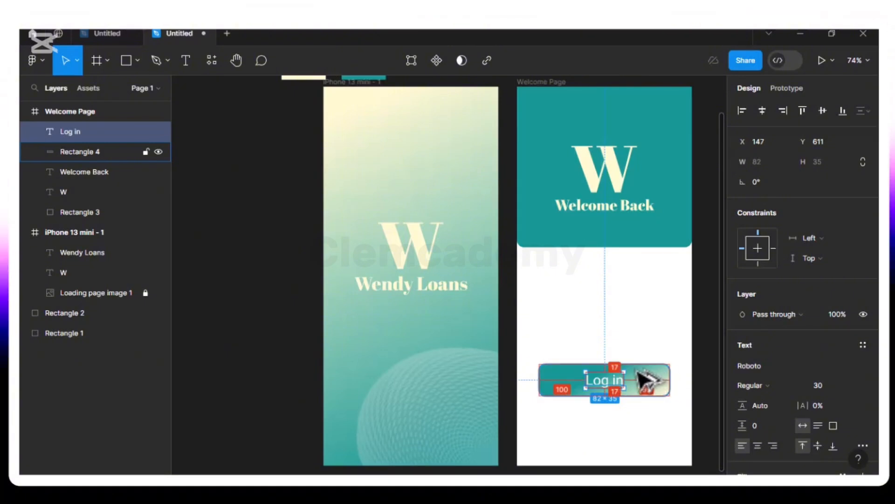
key("Left")
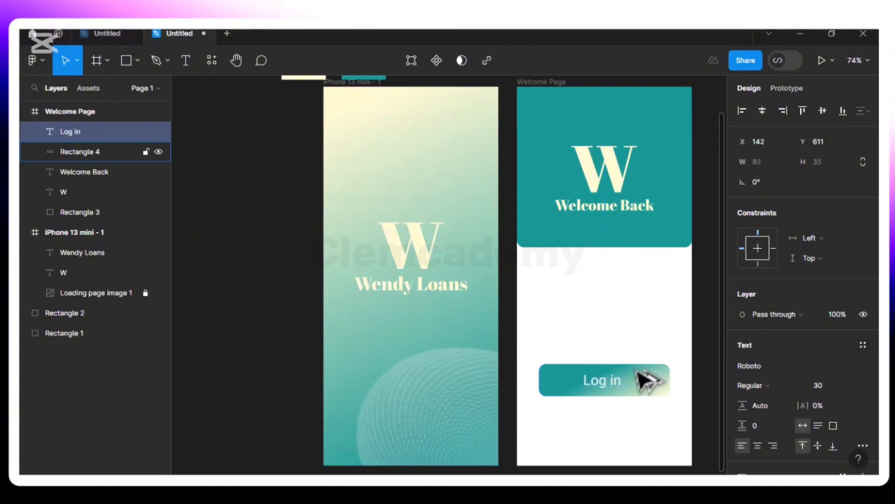
key("alt")
key("Right")
key("alt")
key("Right")
key("Right")
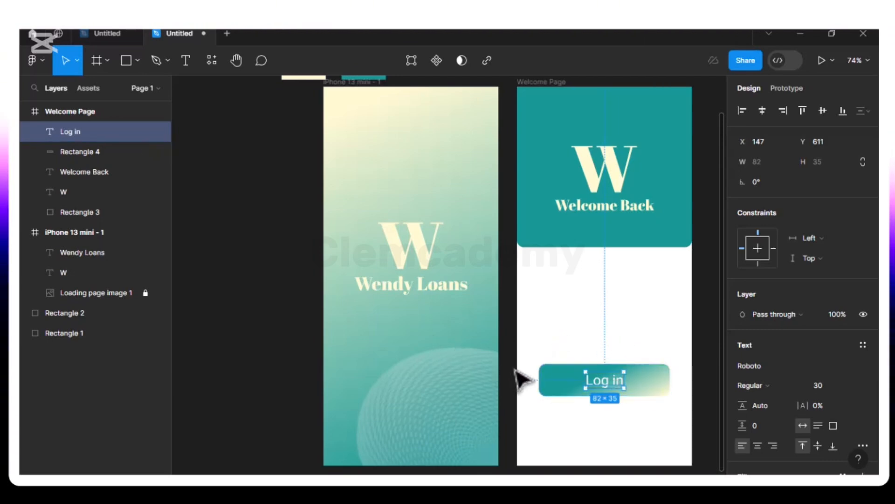
- Duplicate the Log in button and its label, placing the copy below the original
left_click_drag(529, 349, 596, 418)
key("ctrl+d")
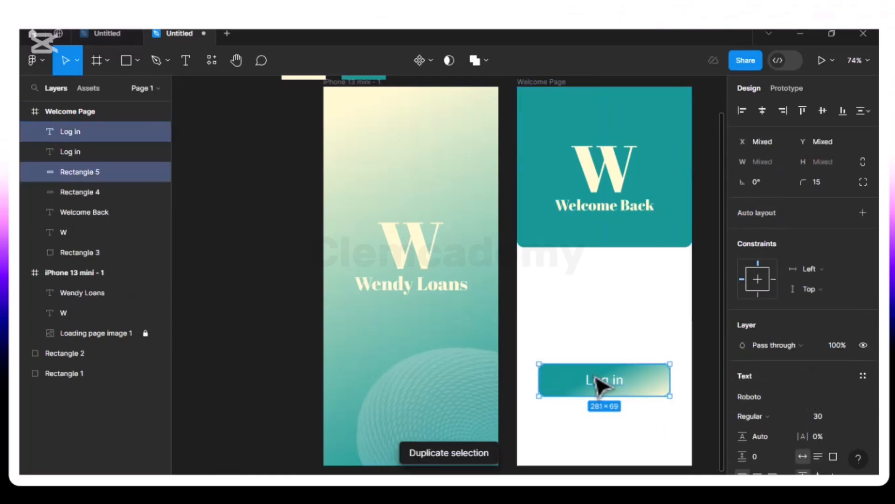
left_click_drag(554, 398, 555, 433)
key("alt")
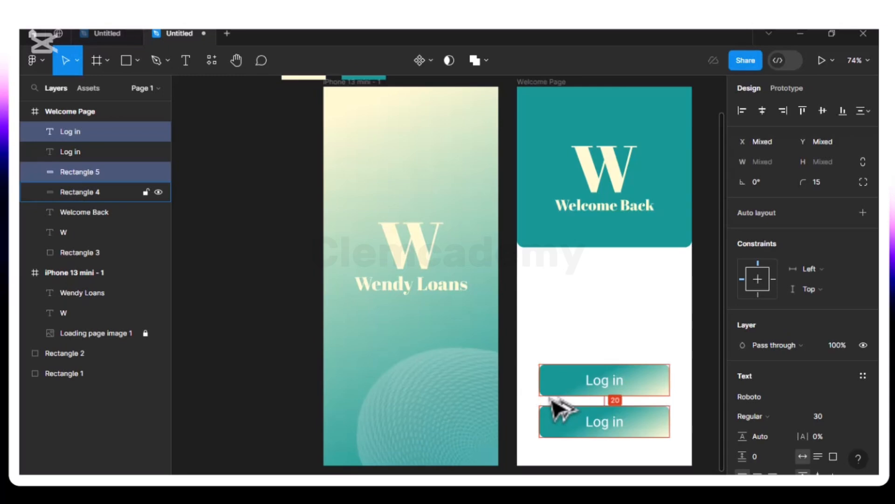
- Relabel the copy 'Sign up' and centre the label at X 138, Y 700
double_click(610, 434)
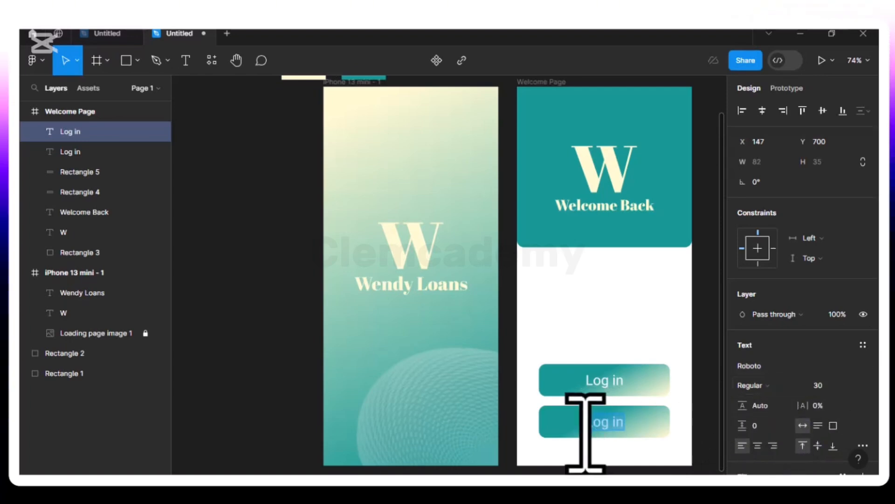
type("Si")
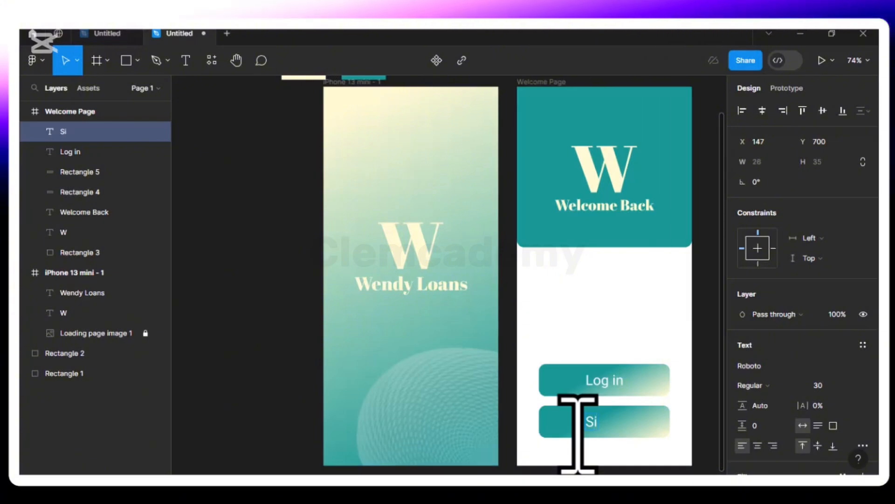
type("gn up")
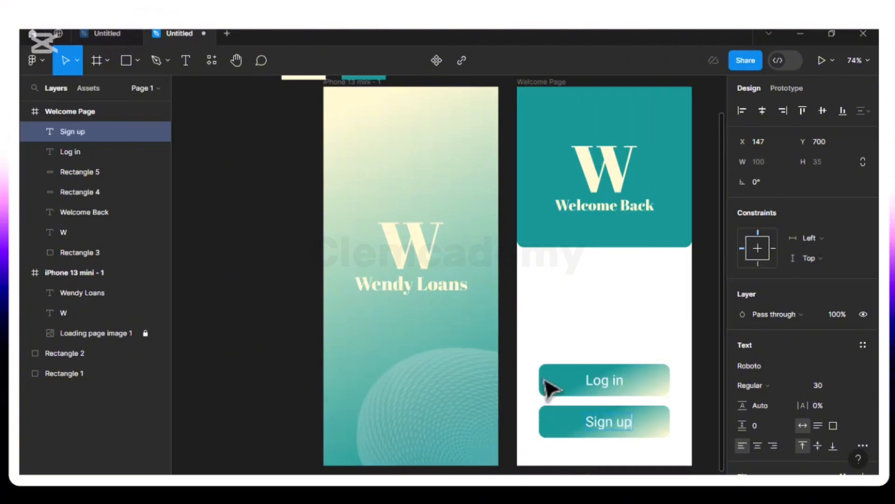
key("Escape")
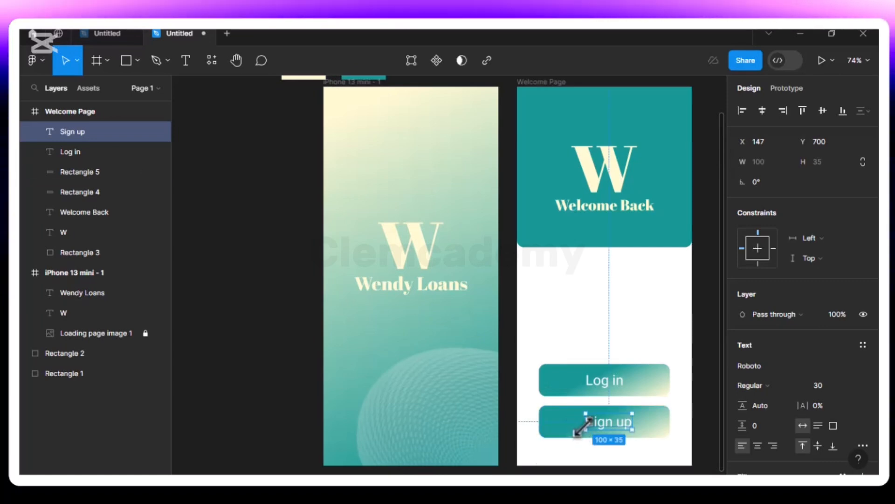
key("alt")
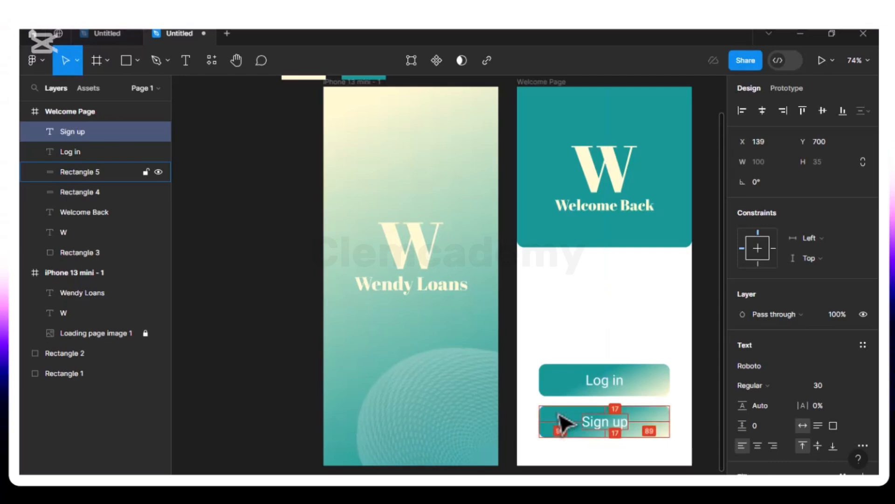
left_click_drag(563, 422, 562, 422)
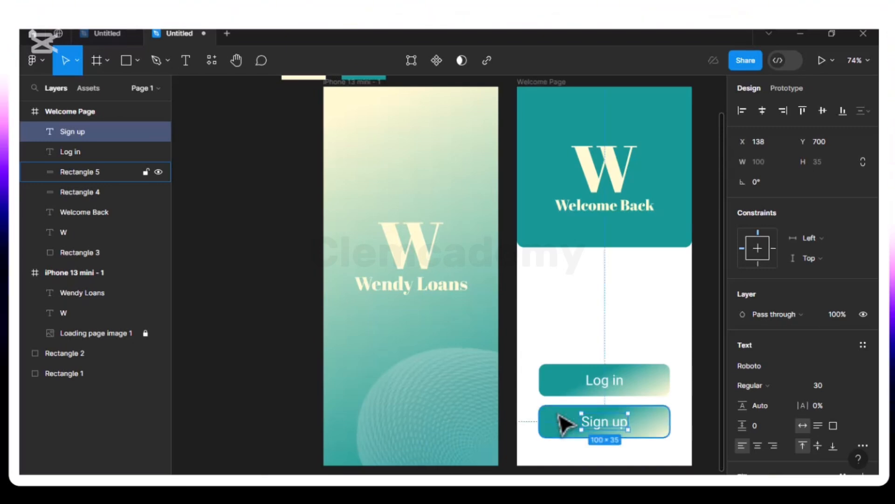
- Hide the Sign up button's gradient fill and give it a 1 px outline stroke
left_click(560, 425)
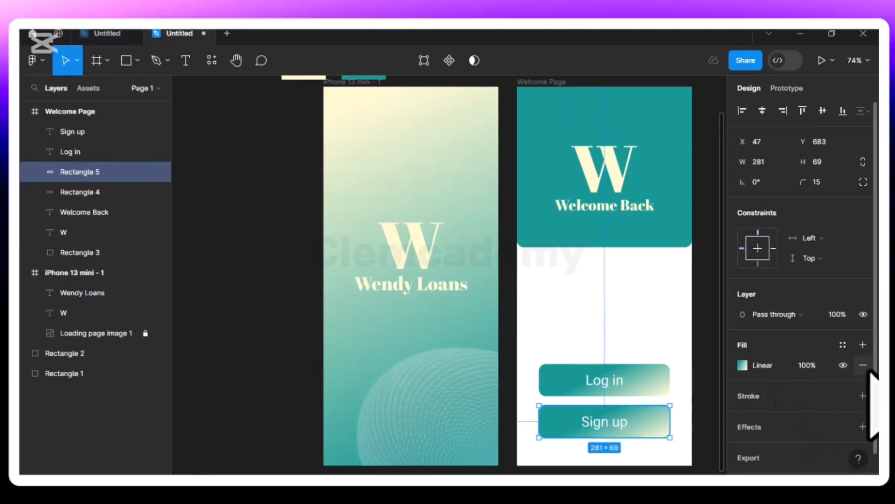
left_click(843, 364)
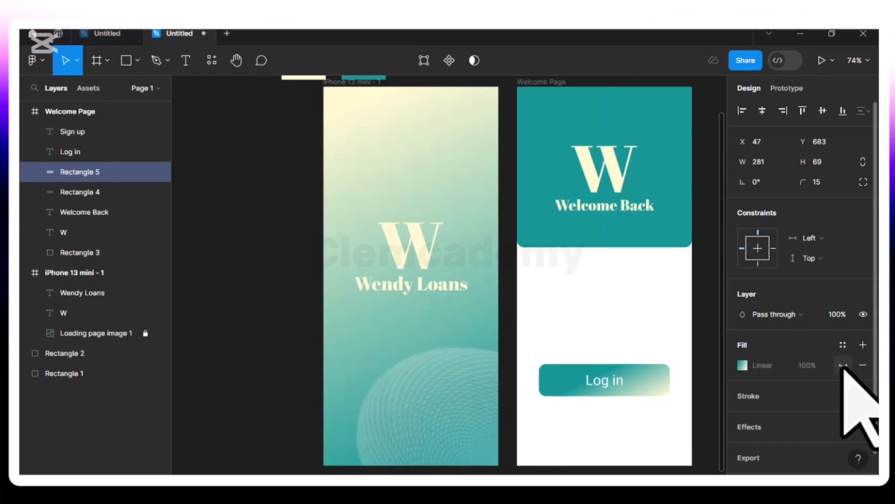
left_click(863, 396)
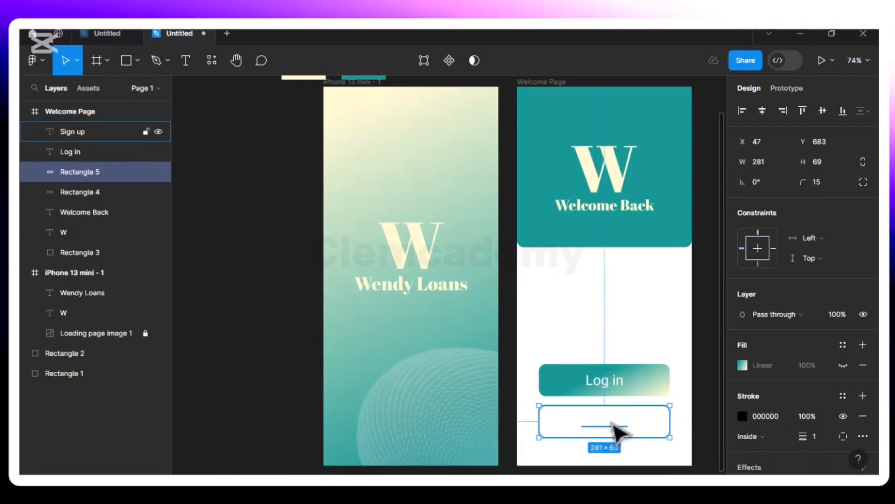
- Make the Sign up label text black 000000
left_click(616, 429)
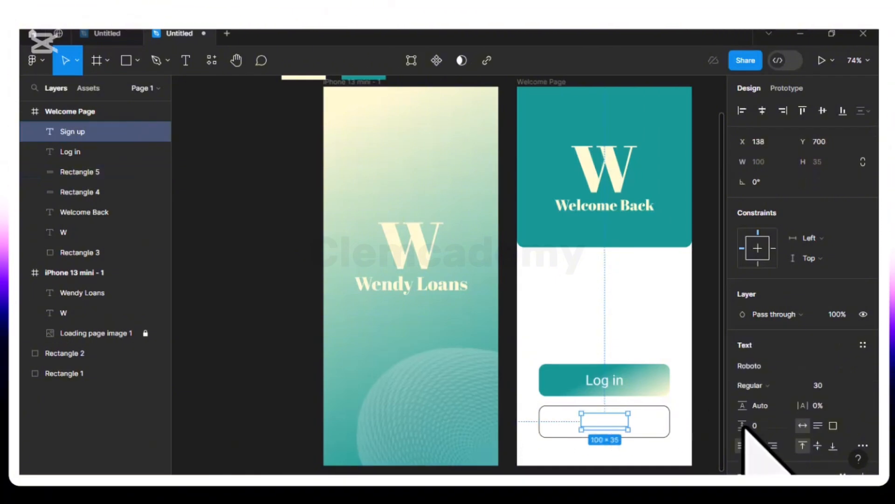
scroll(756, 401, "down", 4)
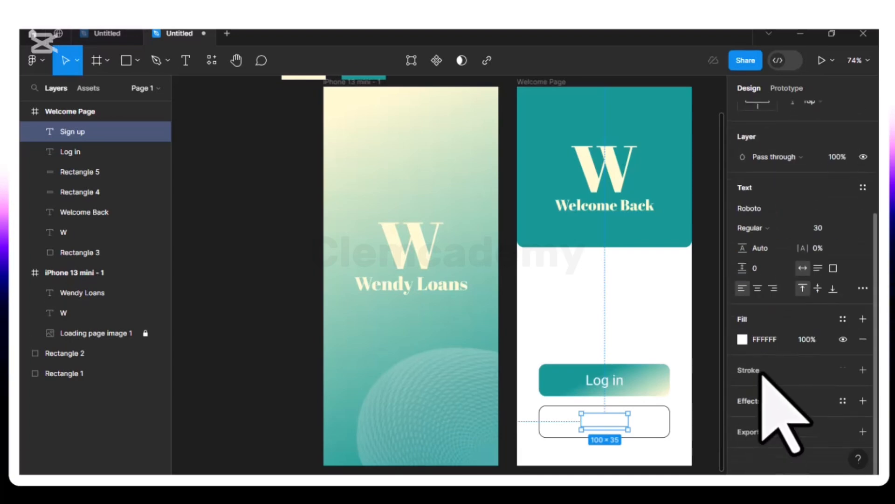
left_click(742, 339)
left_click_drag(599, 280, 550, 334)
left_click(716, 115)
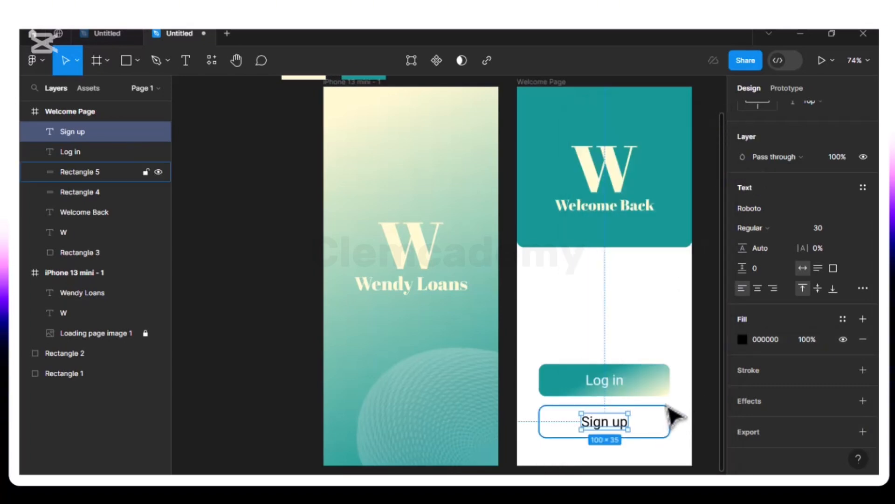
- Switch the button's outline stroke to a linear gradient, undoing a mistaken solid teal
left_click(668, 406)
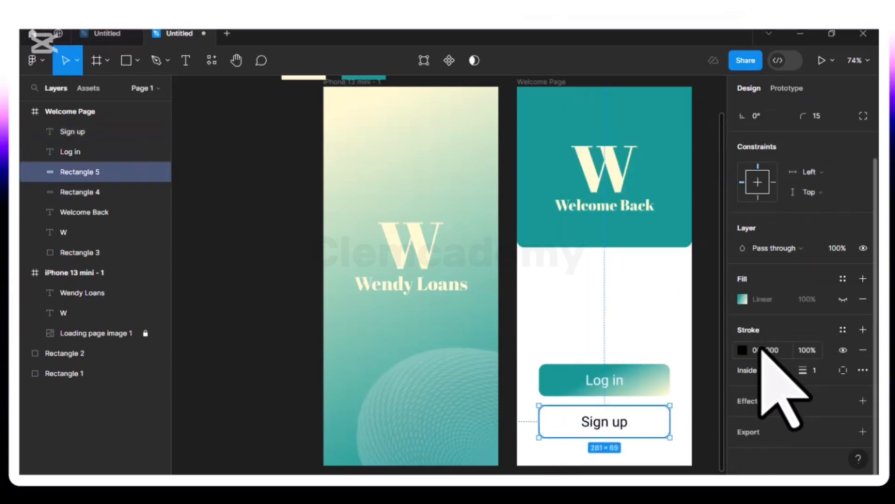
left_click(742, 351)
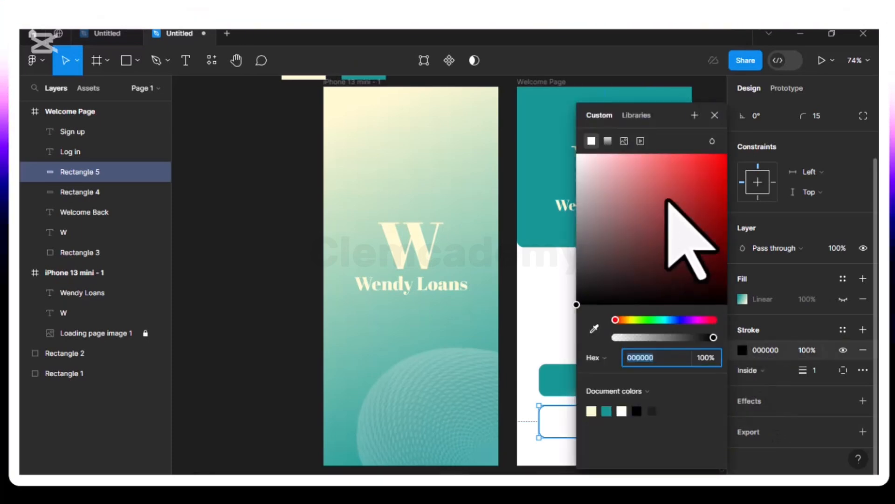
left_click(608, 141)
mouse_move(658, 87)
left_mouse_down()
mouse_move(617, 105)
mouse_move(382, 125)
mouse_move(350, 114)
left_mouse_up()
left_click(325, 111)
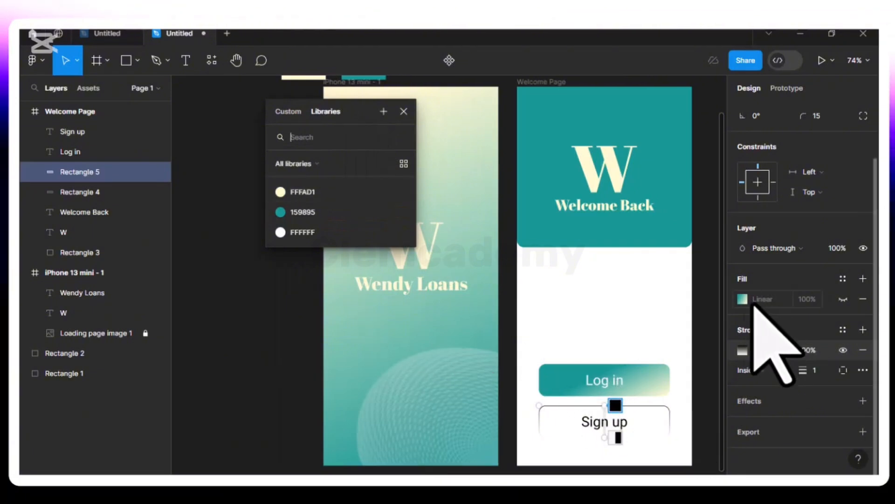
left_click(279, 217)
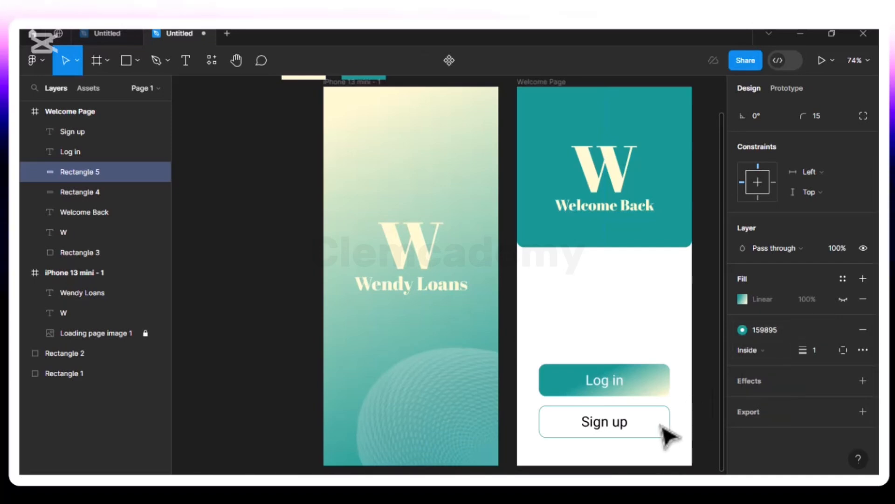
key("ctrl+z")
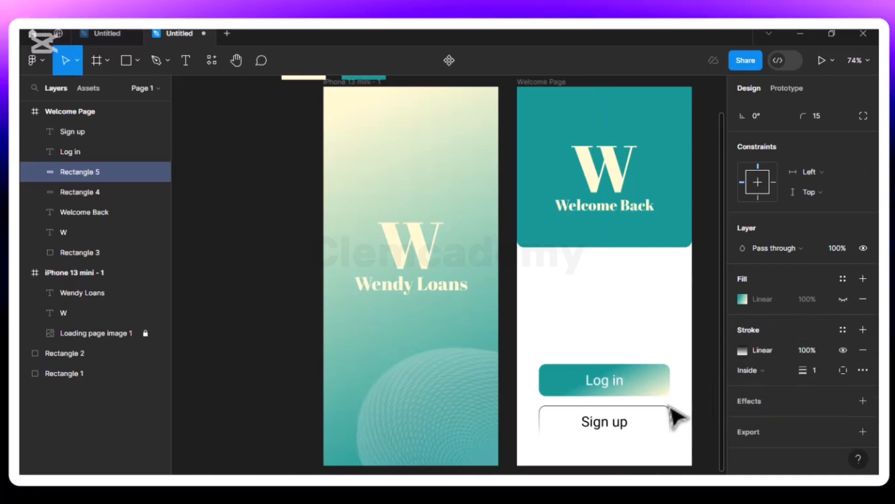
left_click(741, 350)
left_click_drag(641, 91, 275, 119)
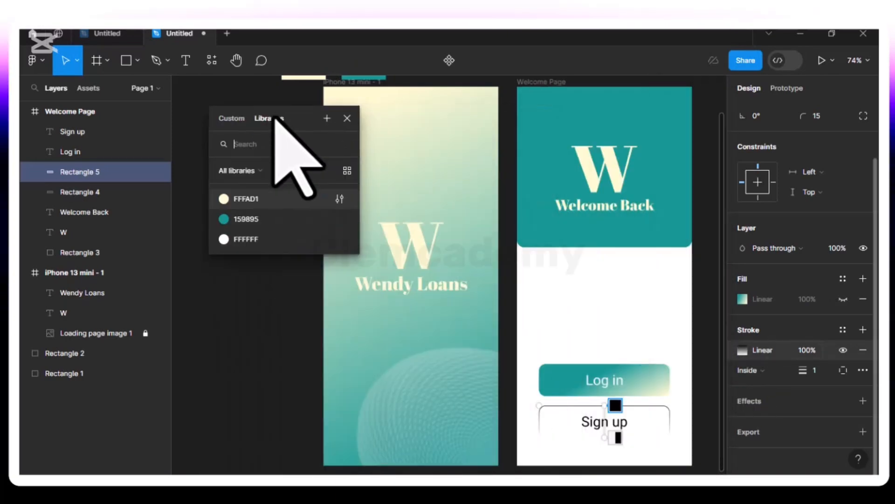
- Set the stroke gradient from teal 159895 to yellow FFE300, angled diagonally across the button
left_click(239, 122)
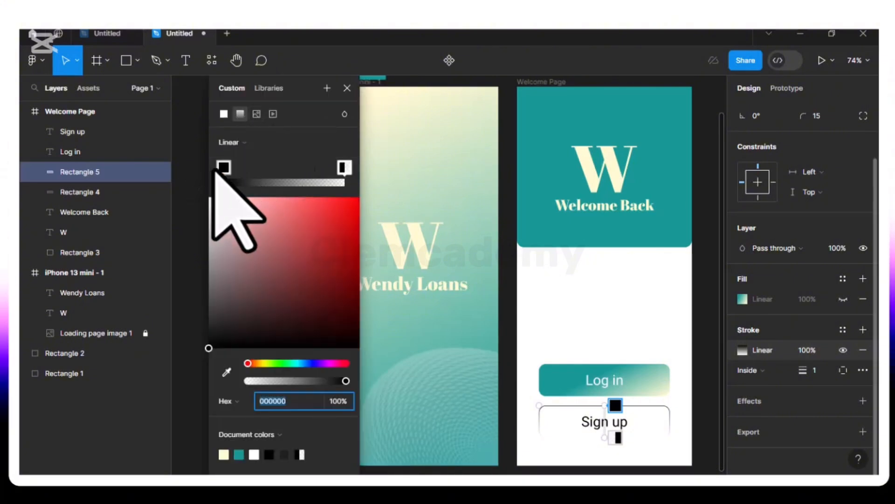
left_click(240, 453)
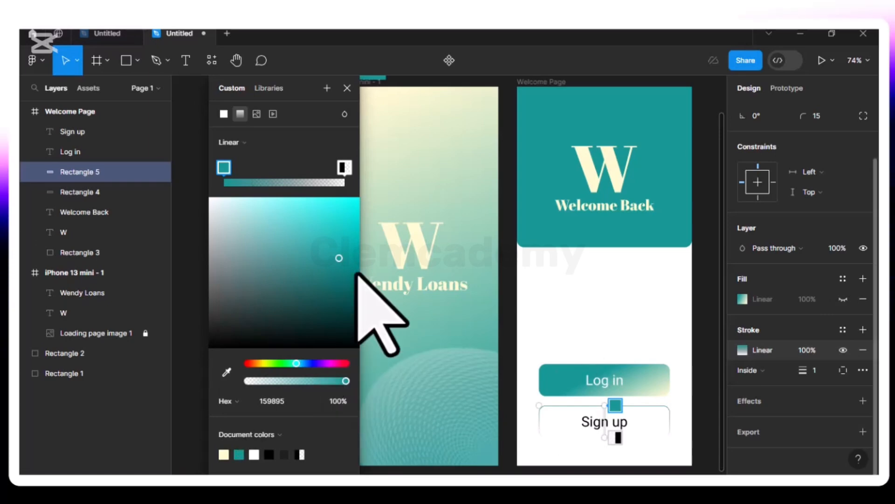
left_click(345, 168)
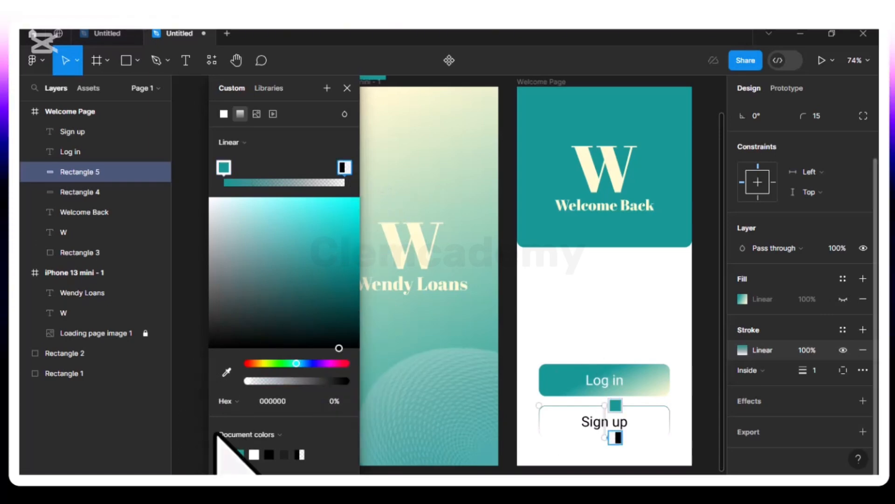
left_click(225, 453)
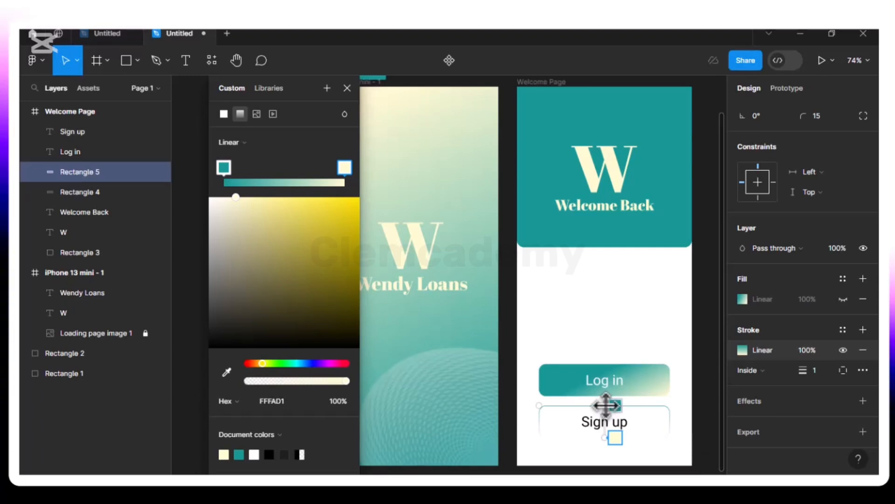
mouse_move(574, 408)
left_mouse_down()
mouse_move(566, 410)
mouse_move(583, 409)
left_mouse_up()
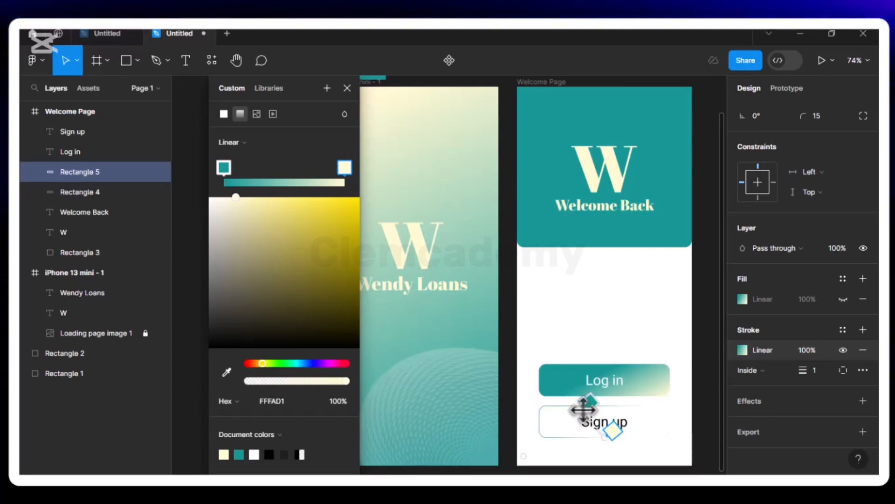
mouse_move(611, 444)
left_mouse_down()
mouse_move(605, 436)
mouse_move(625, 433)
mouse_move(649, 461)
mouse_move(678, 464)
left_mouse_up()
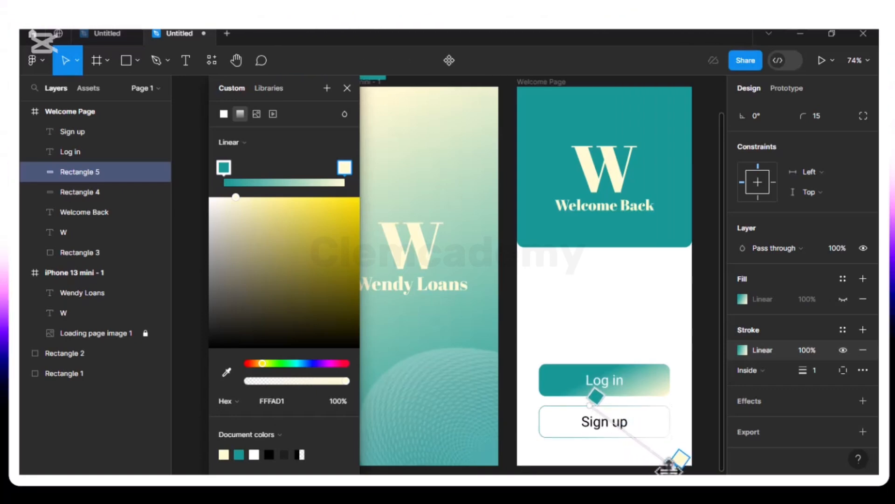
scroll(668, 467, "down", 3)
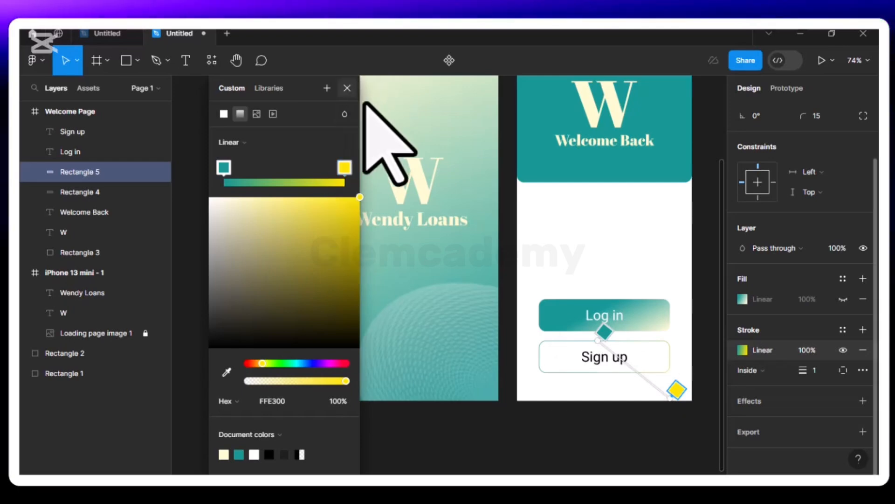
left_click(347, 88)
- Colour the Sign up button text teal 159895
left_click(592, 363)
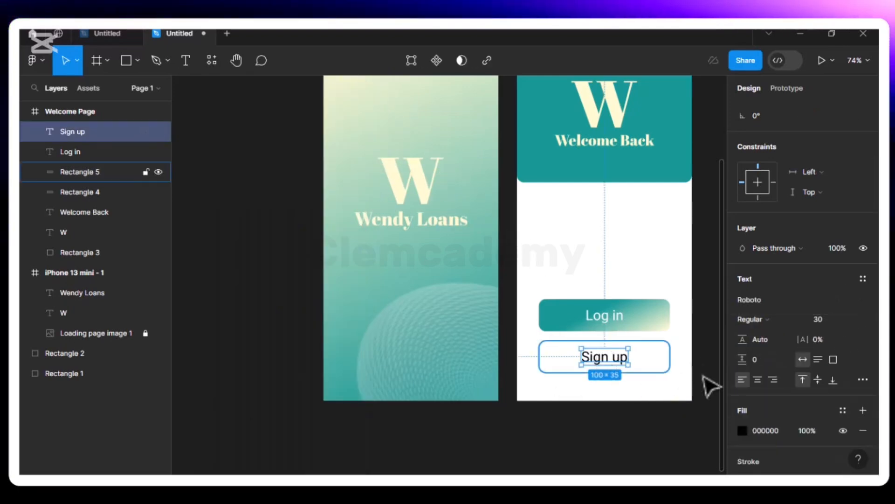
left_click(741, 430)
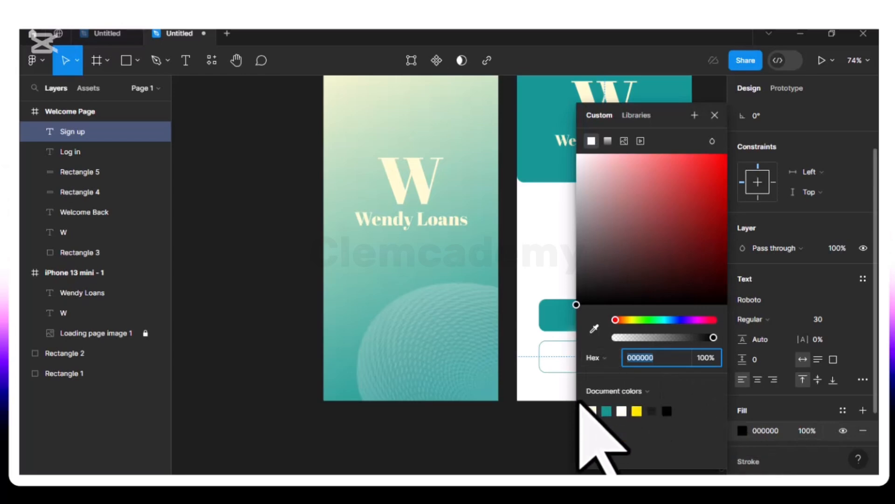
left_click(607, 411)
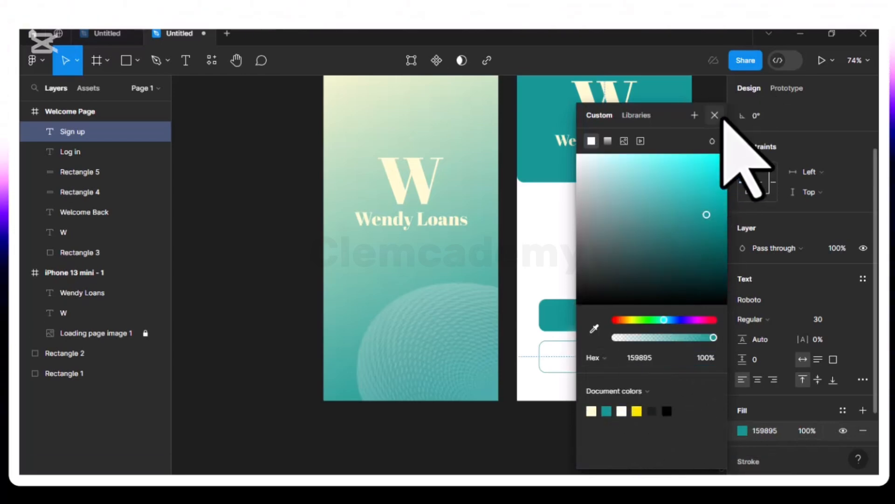
left_click(715, 115)
left_click(598, 429)
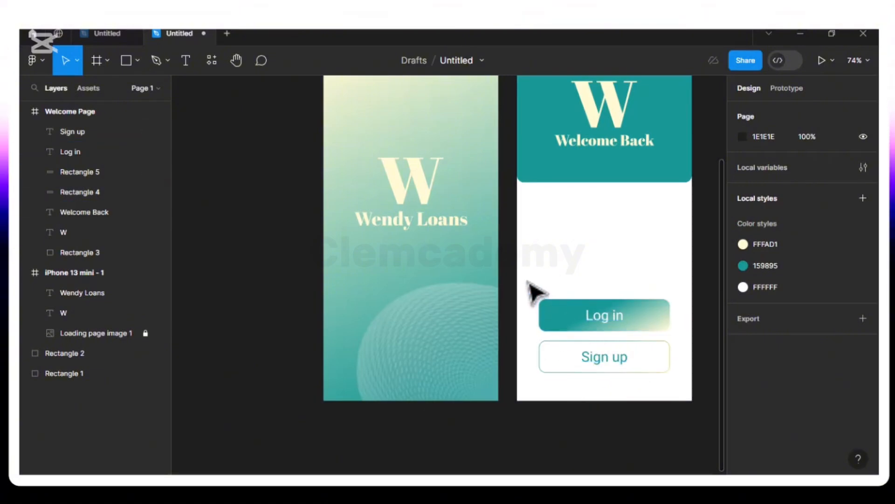
- Move the Log in and Sign up buttons higher up the Welcome Page
left_click_drag(570, 392, 644, 366)
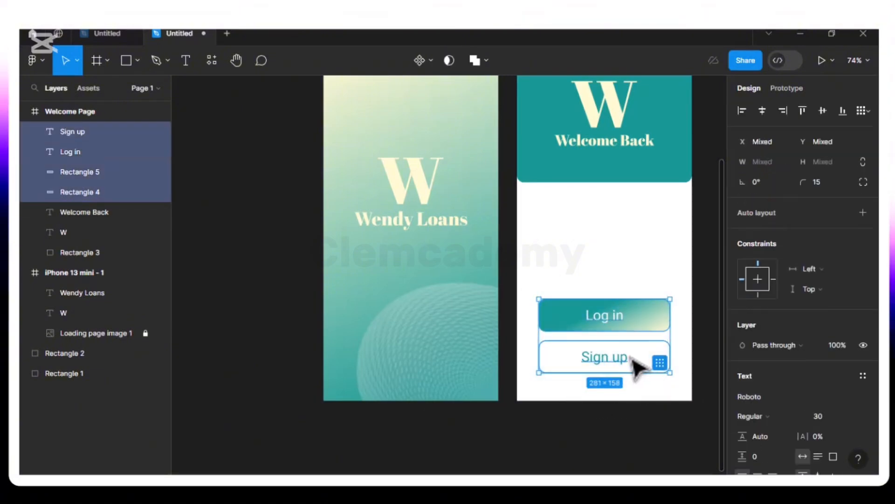
left_click_drag(605, 325, 595, 297)
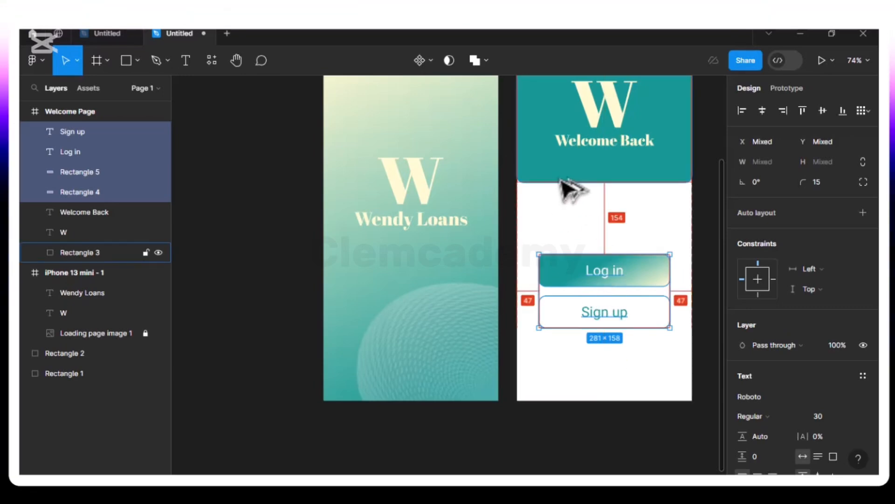
scroll(527, 261, "up", 5)
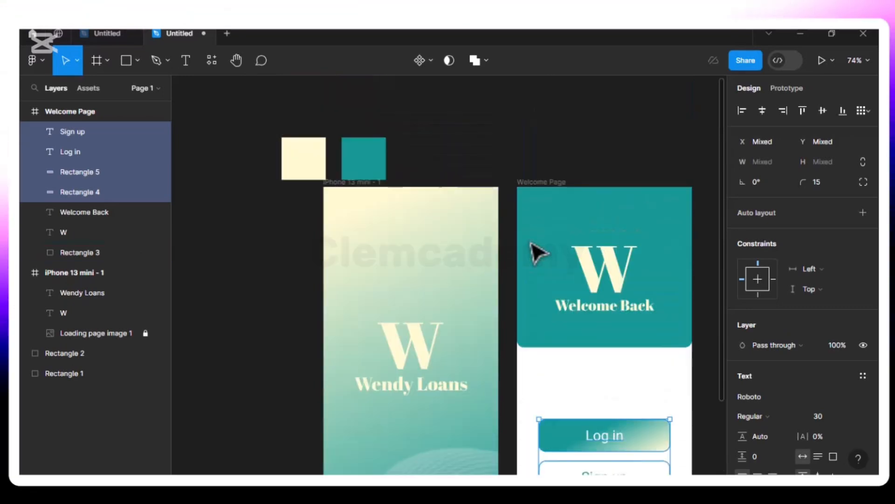
scroll(534, 266, "down", 1)
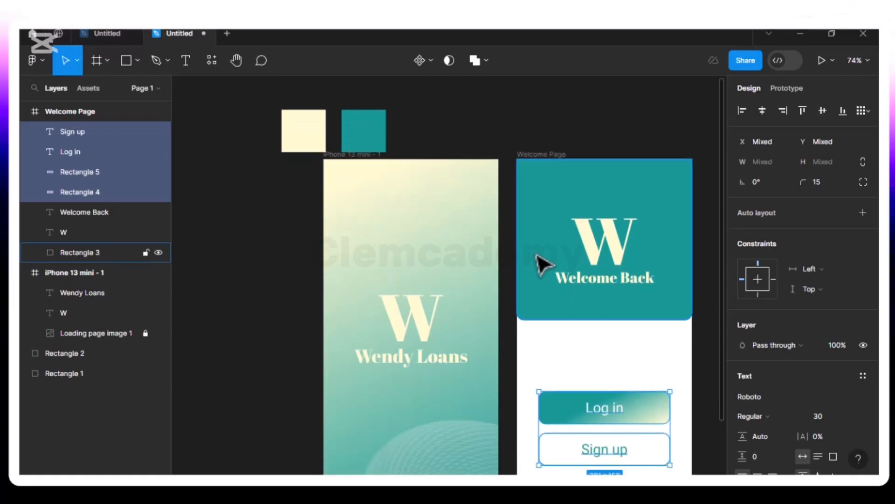
- Make the Welcome Page's W letter and Welcome Back heading pure white FFFFFF
left_click(617, 252)
scroll(784, 410, "down", 4)
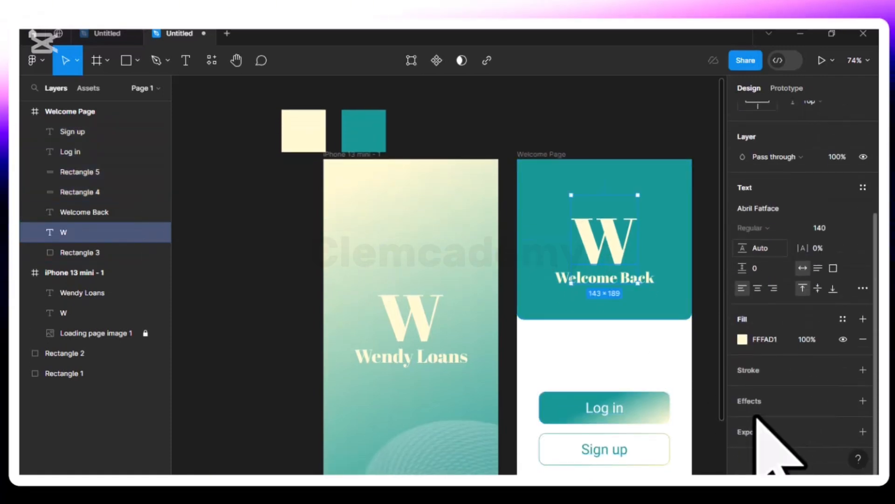
left_click(742, 339)
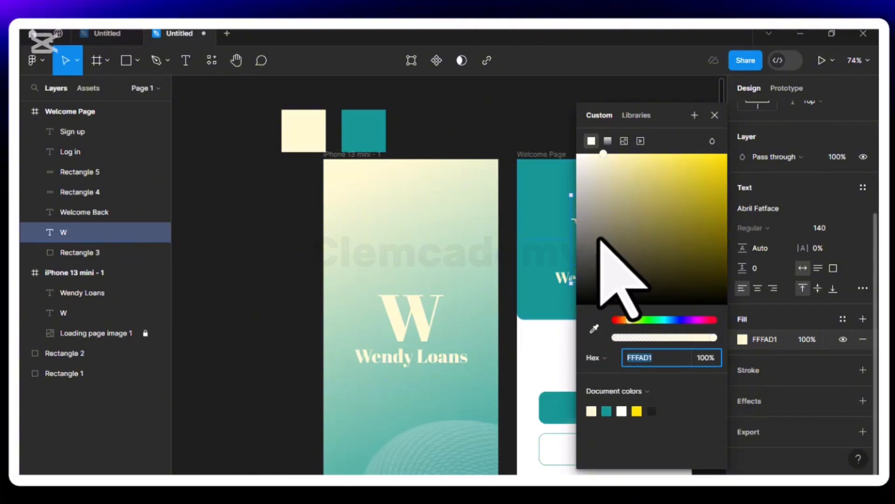
left_click_drag(600, 170, 556, 146)
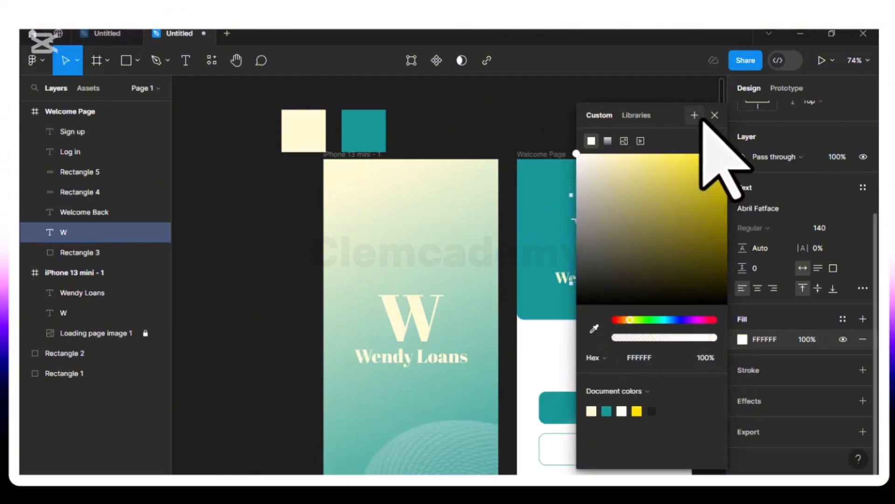
left_click(713, 115)
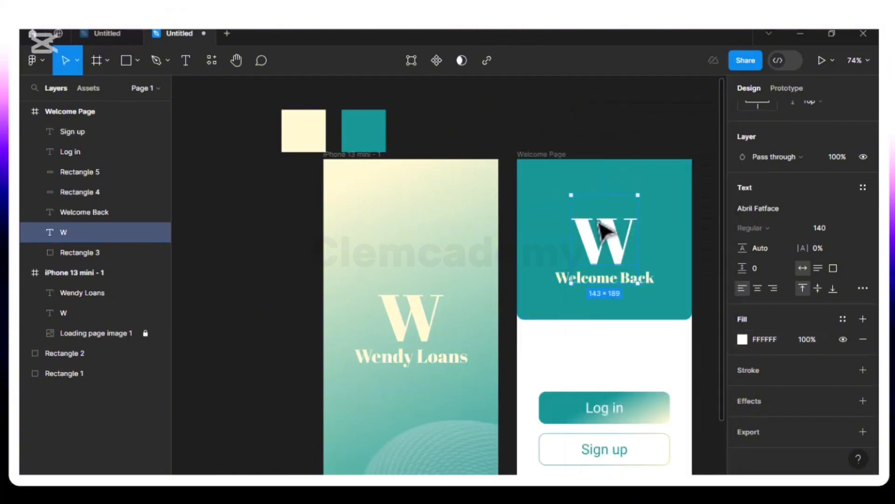
left_click(560, 278)
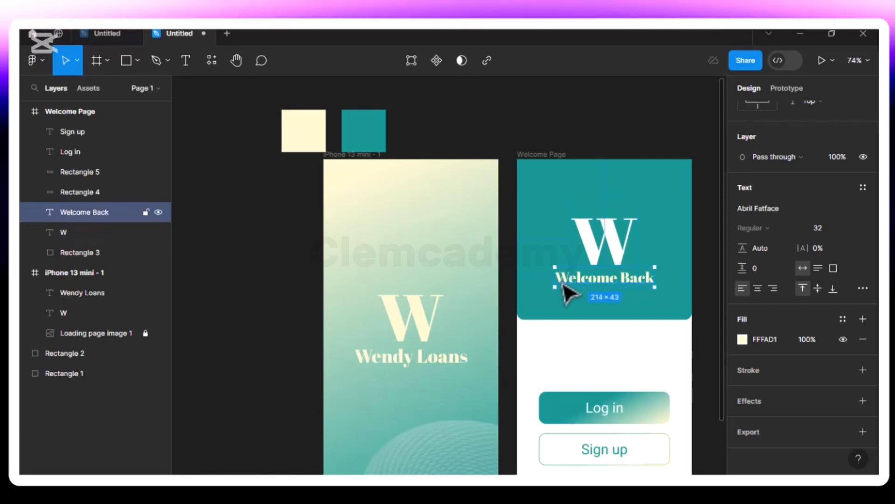
left_click(742, 339)
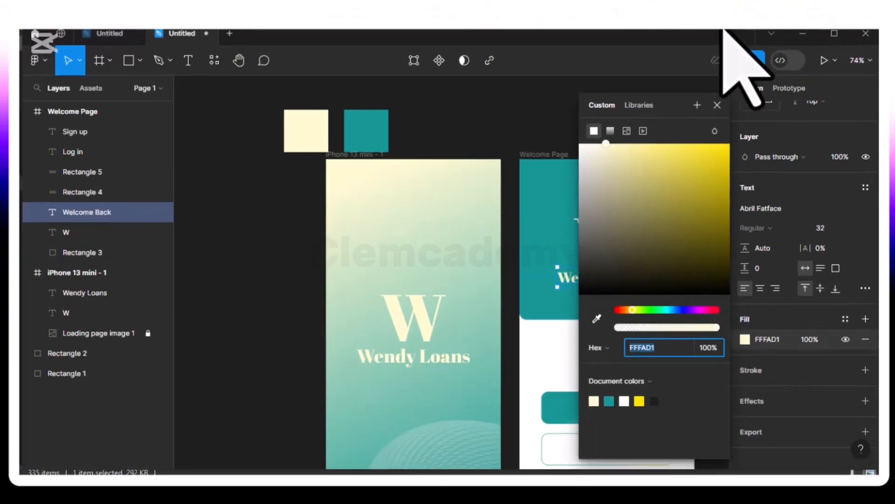
left_click_drag(603, 156, 516, 144)
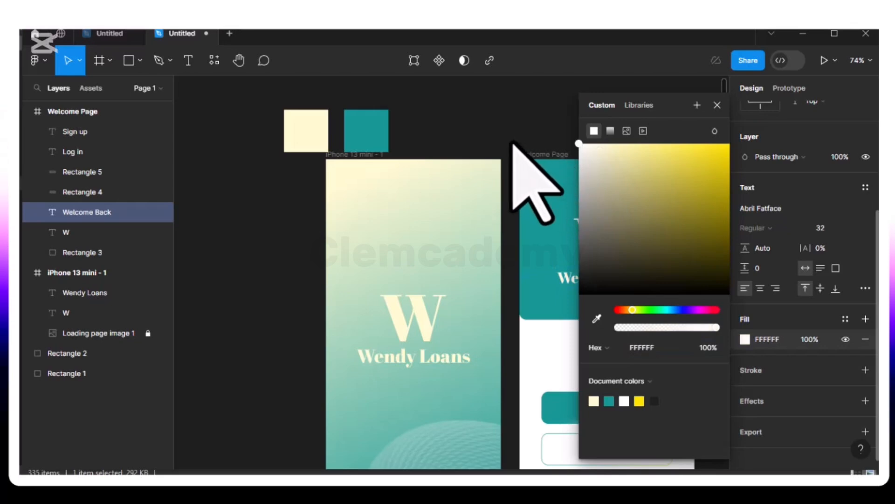
left_click(717, 105)
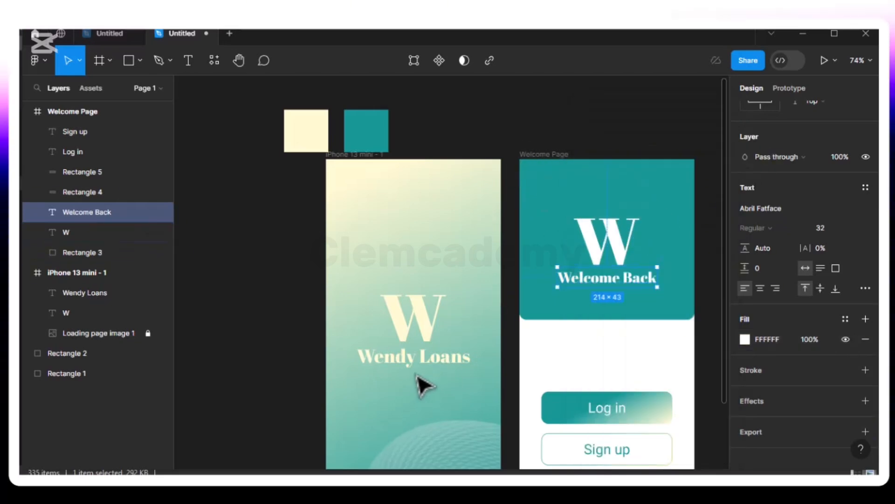
- Turn the launch screen's Wendy Loans title and W letter white FFFFFF
left_click(444, 365)
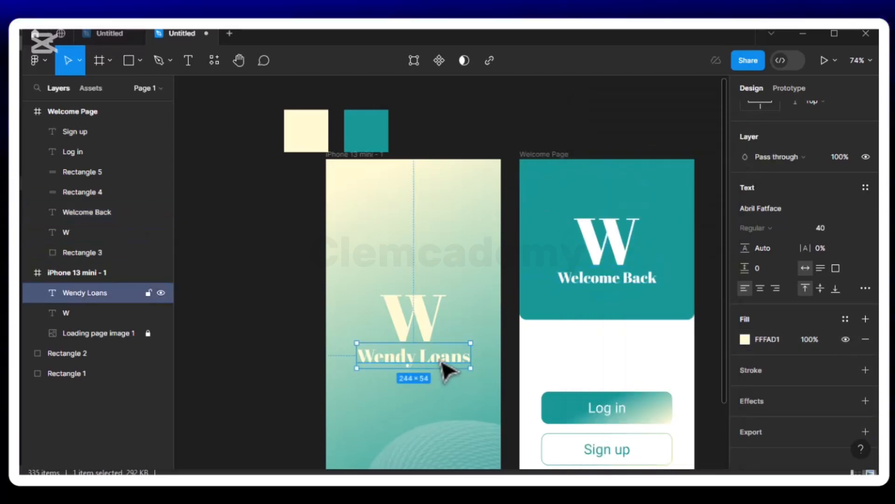
left_click(745, 339)
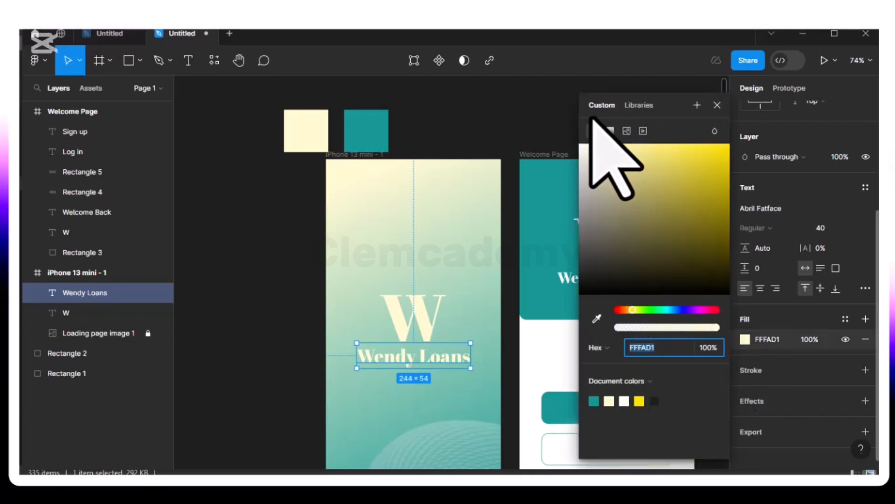
left_click_drag(603, 161, 552, 140)
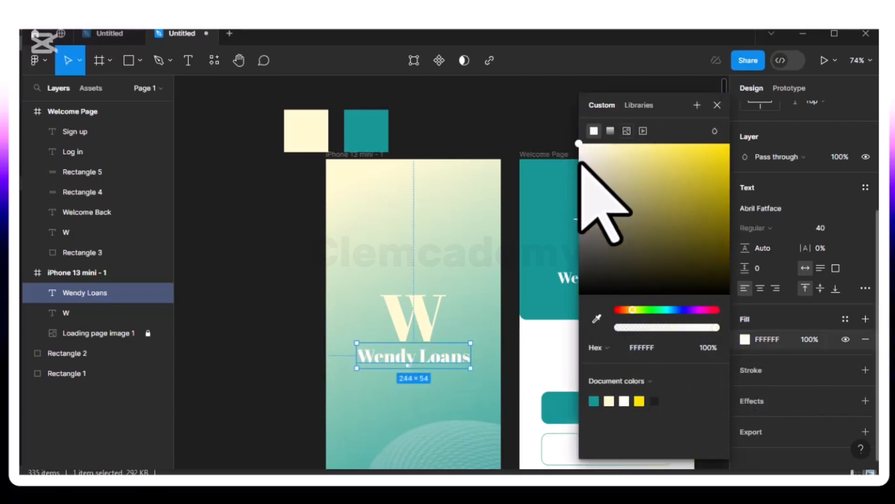
left_click(431, 329)
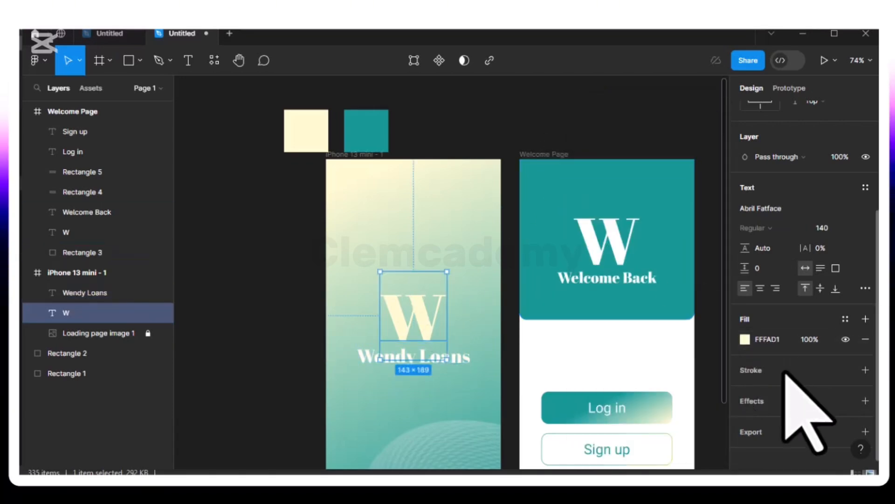
left_click(745, 339)
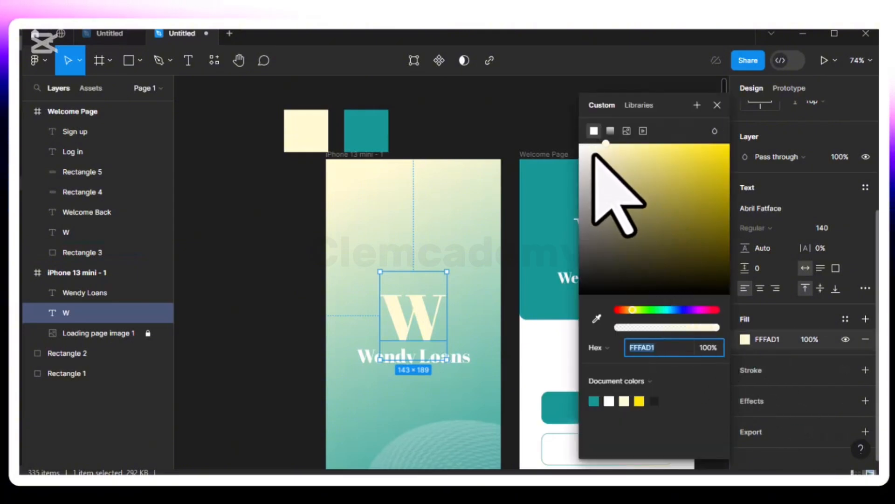
left_click_drag(592, 156, 538, 141)
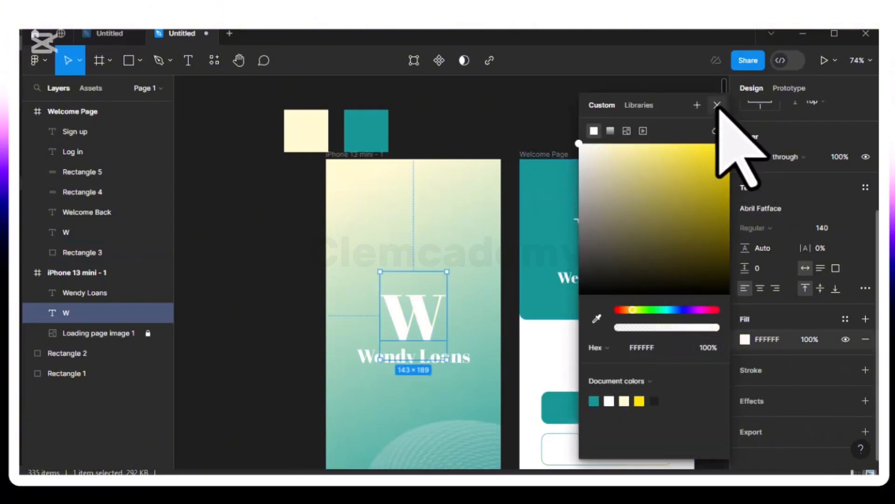
left_click(718, 105)
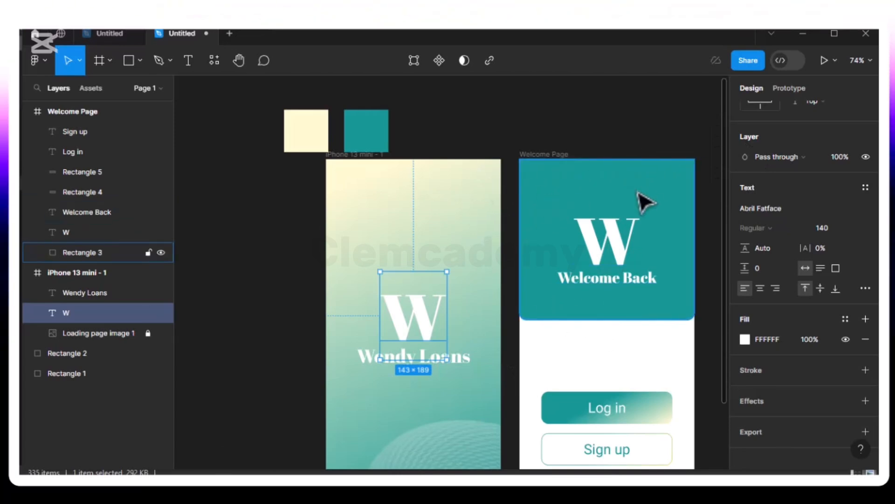
- Import the Light - Portrait 1 image from the Apple IOS assets folder onto the canvas
scroll(604, 280, "down", 5)
scroll(589, 303, "up", 7)
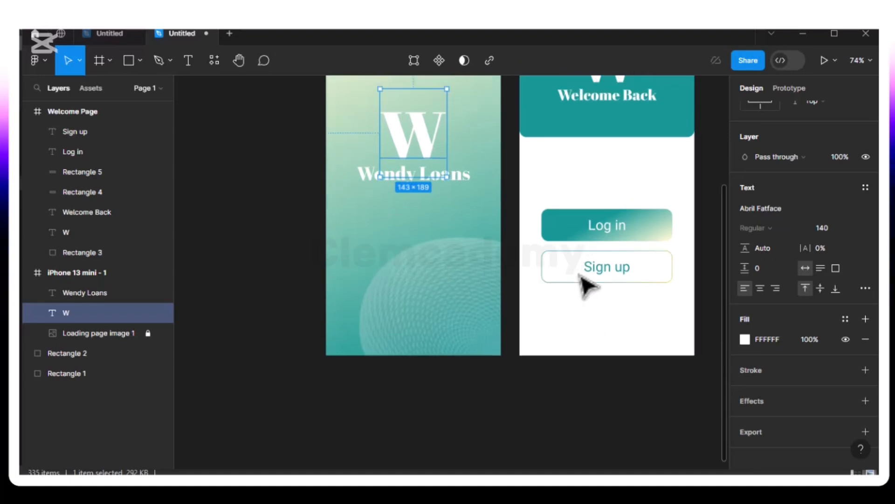
scroll(548, 264, "down", 2)
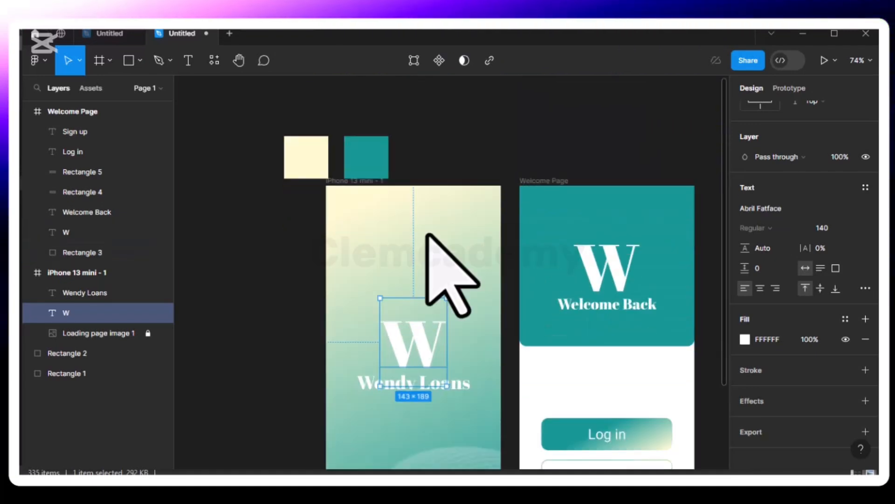
left_click(140, 62)
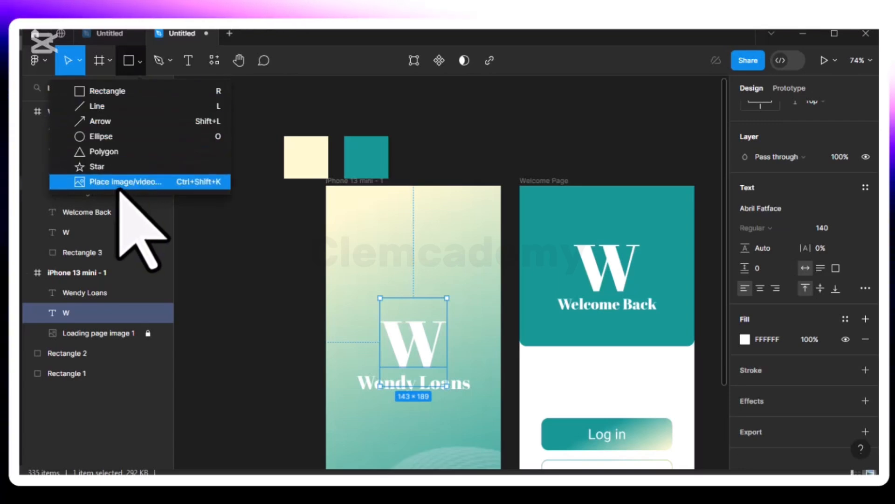
left_click(124, 182)
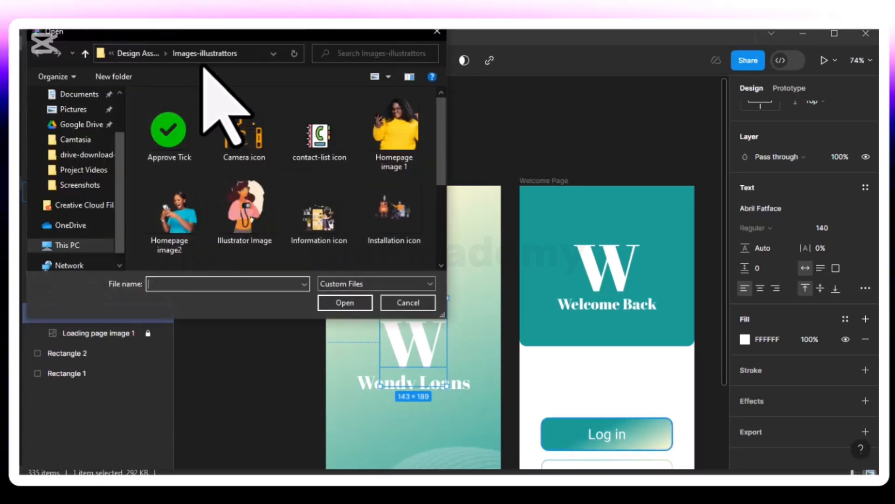
left_click(152, 60)
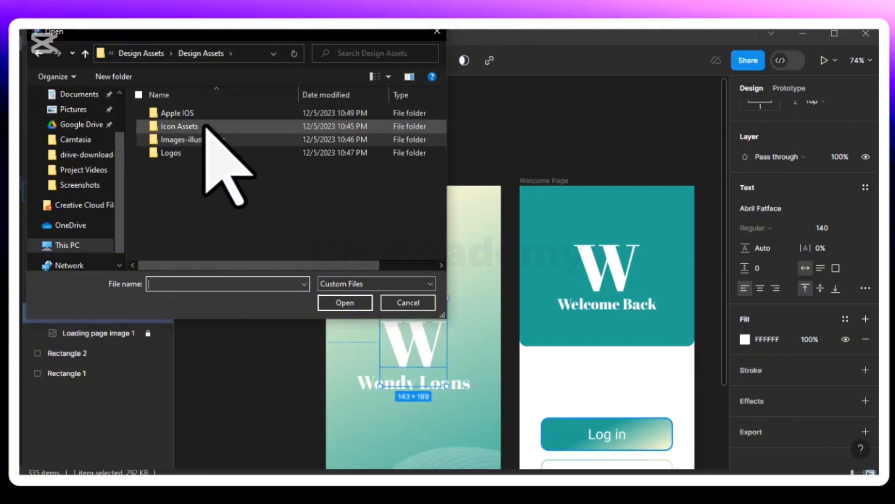
double_click(216, 115)
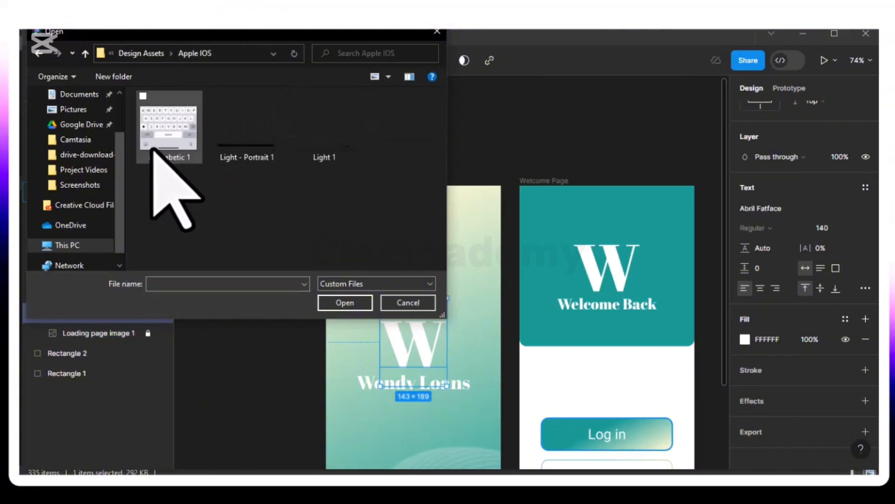
left_click_drag(232, 140, 611, 147)
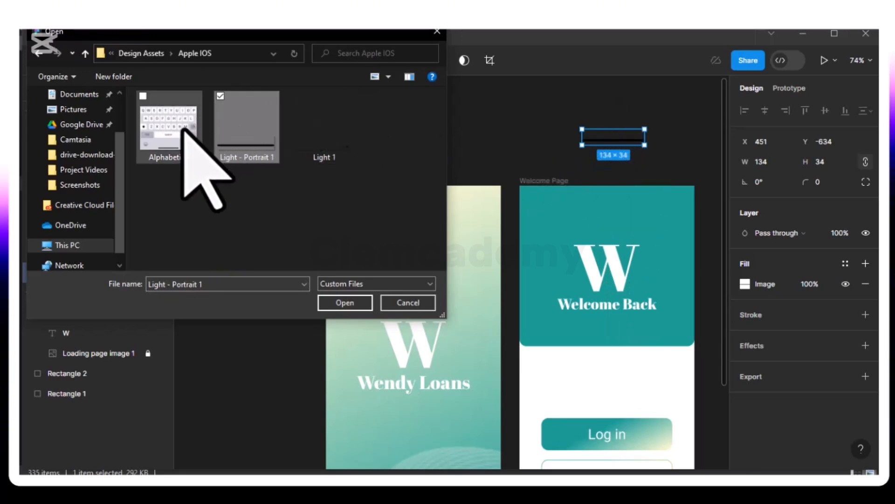
- Place the Light 1 status bar image at the top of the Welcome Page
left_click(312, 142)
left_click_drag(312, 142, 557, 215)
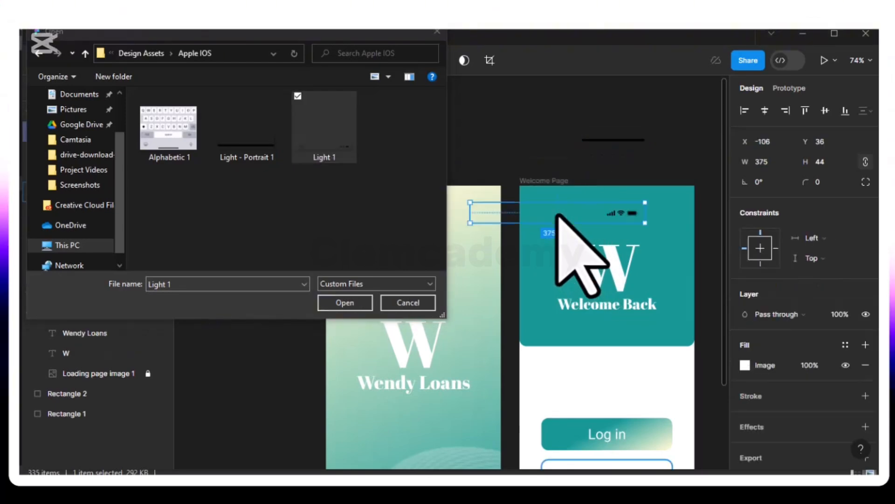
left_click(438, 32)
left_click_drag(532, 218, 588, 206)
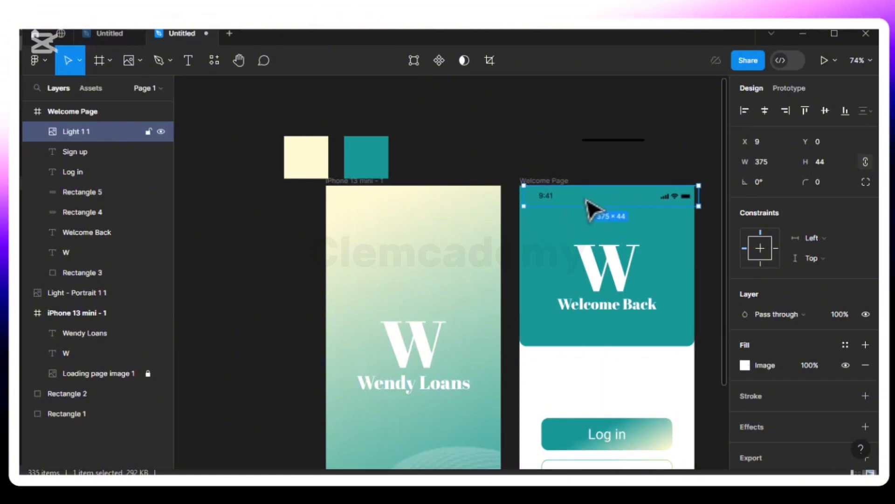
left_click(608, 141)
- Centre the 134×34 home-indicator bar at the Welcome Page bottom, X 121, Y 778
left_click_drag(586, 378, 609, 365)
key("alt")
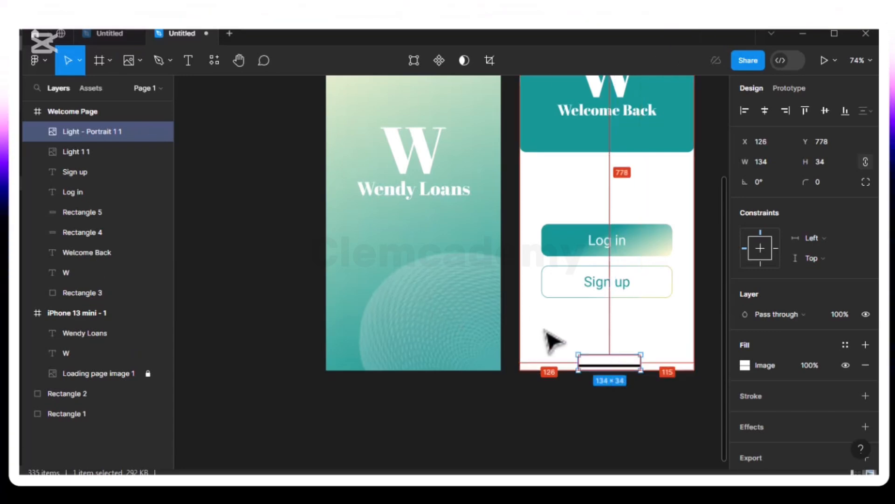
key("Left")
key("Left")
key("Left")
key("Left")
key("Left")
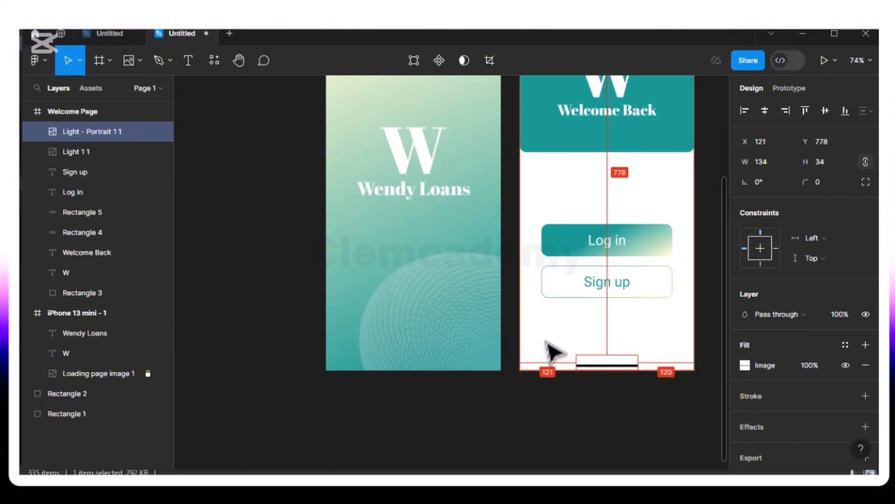
scroll(578, 348, "up", 2)
scroll(602, 338, "up", 8)
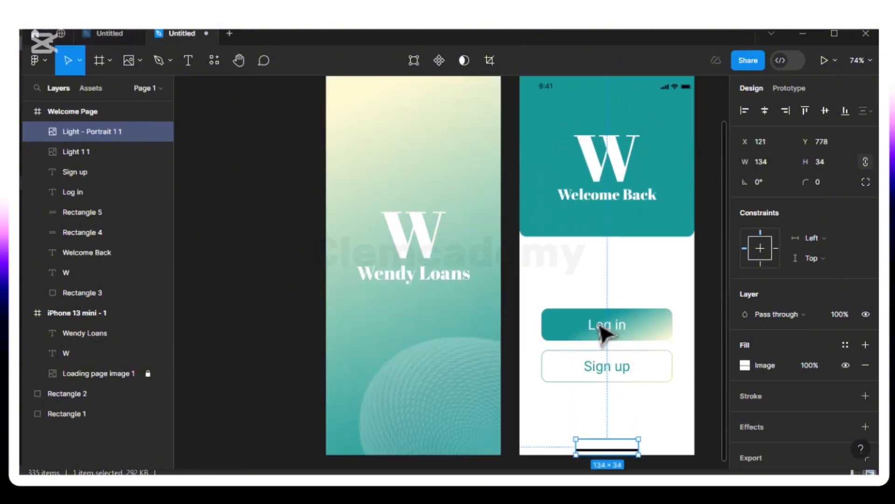
scroll(602, 334, "down", 7)
scroll(602, 321, "up", 4)
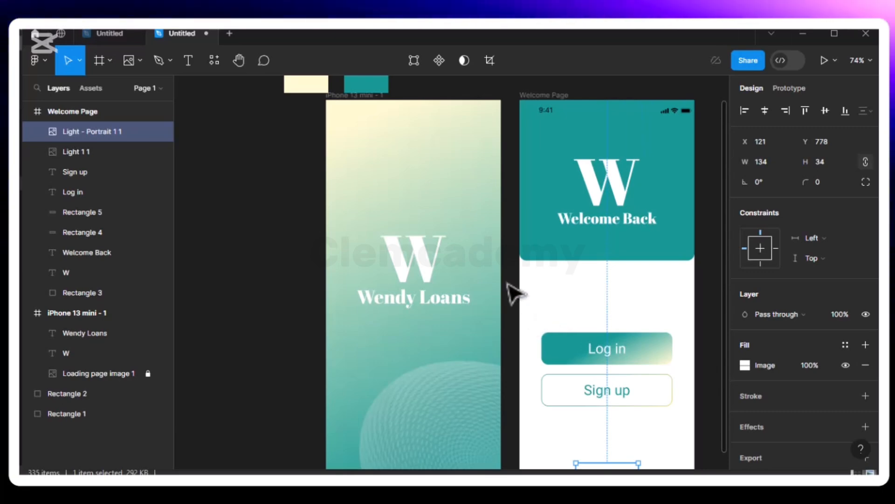
- Rename the iPhone 13 mini - 1 frame to 'Launch Screen Page'
left_click(340, 97)
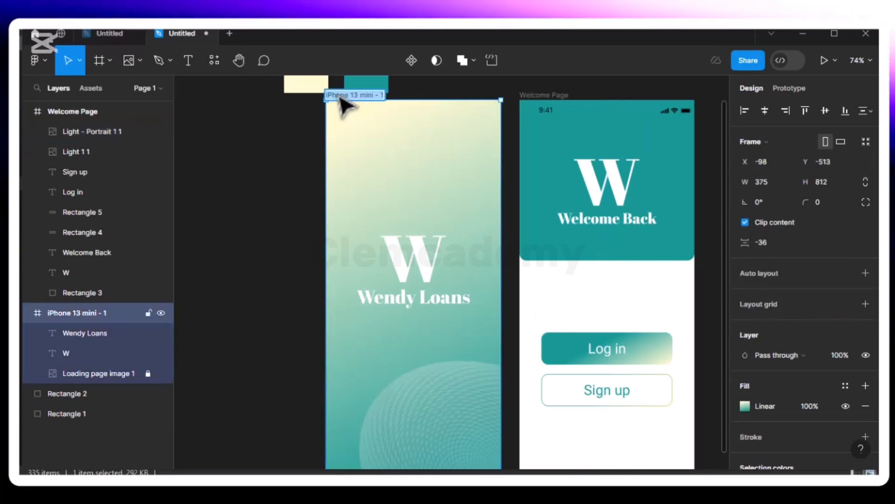
type("Launch Scre")
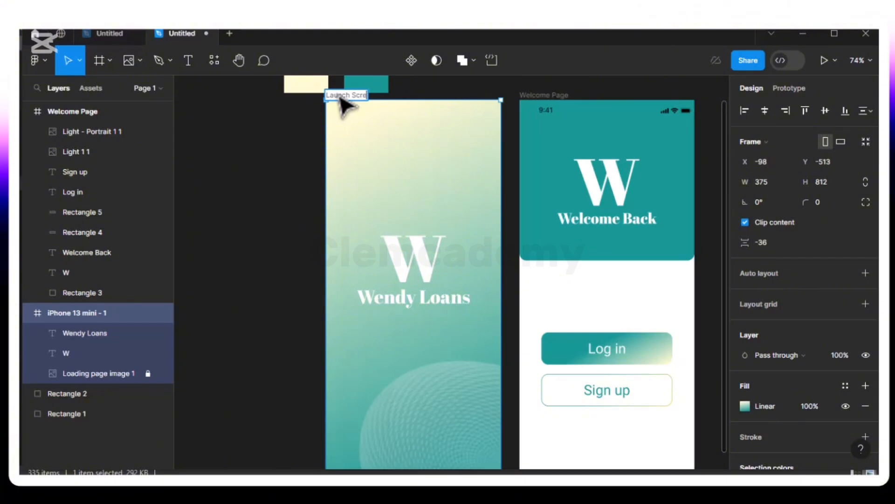
type("en Page")
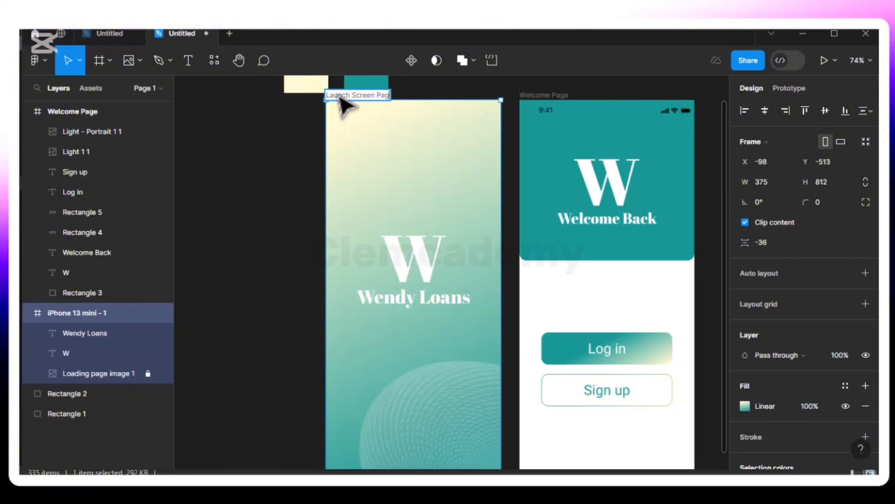
key("Return")
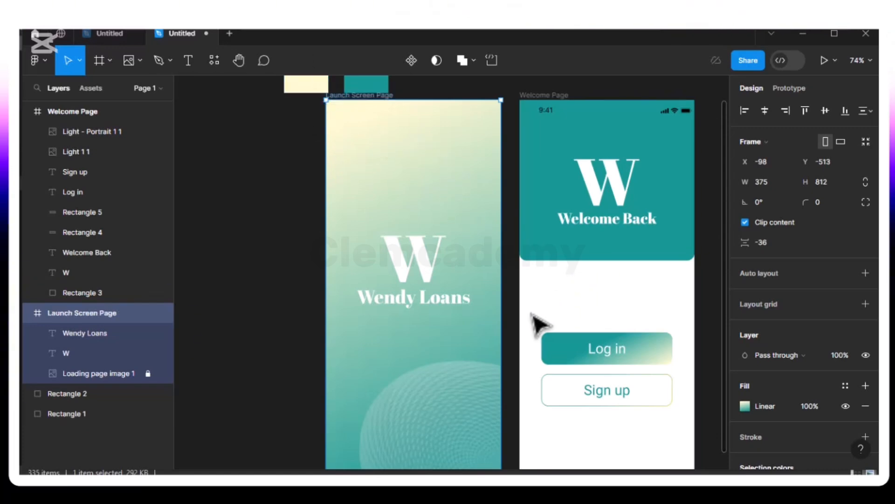
scroll(536, 321, "down", 1)
left_click_drag(537, 282, 691, 436)
- Nudge the Log in and Sign up buttons slightly lower on the Welcome Page
key("Down")
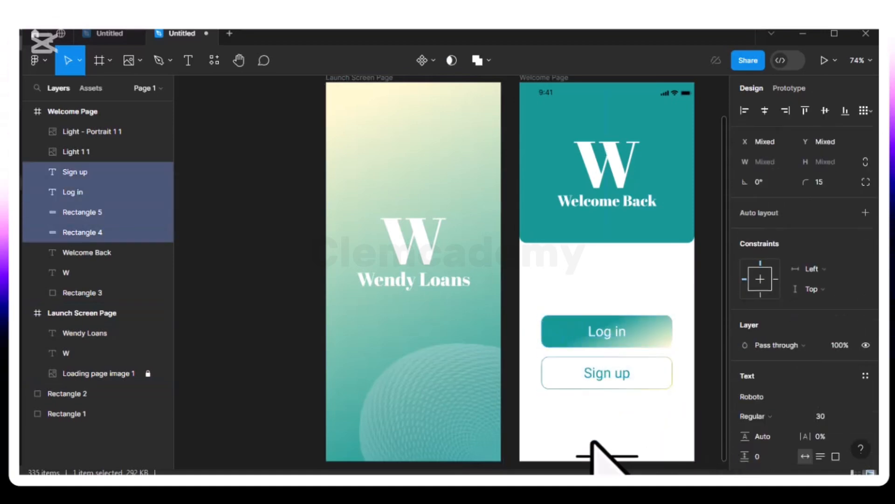
key("Down")
key("Down")
key("Down")
key("Down")
key("Down")
key("Down")
key("Down")
key("Down")
key("Down")
key("Down")
key("Down")
key("Down")
key("Down")
key("Down")
key("Down")
key("Down")
key("Down")
key("Down")
key("Down")
key("Down")
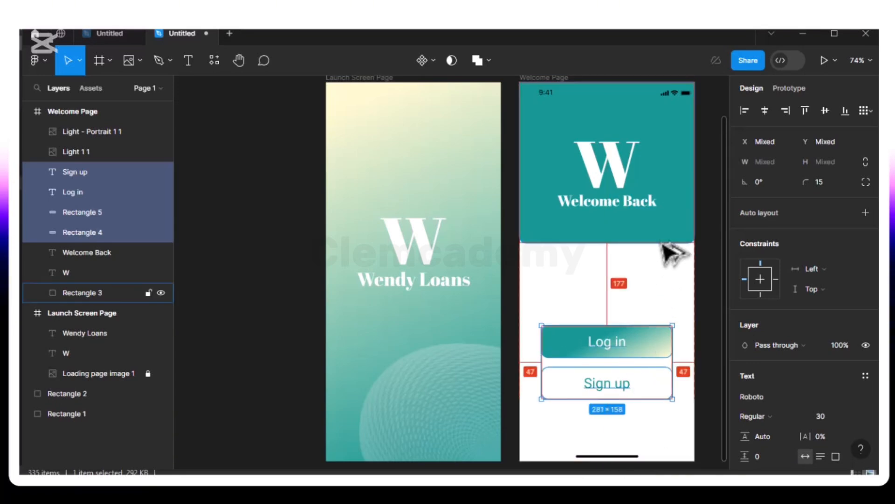
key("Down")
key("Down")
key("Down")
key("Down")
key("Down")
key("Down")
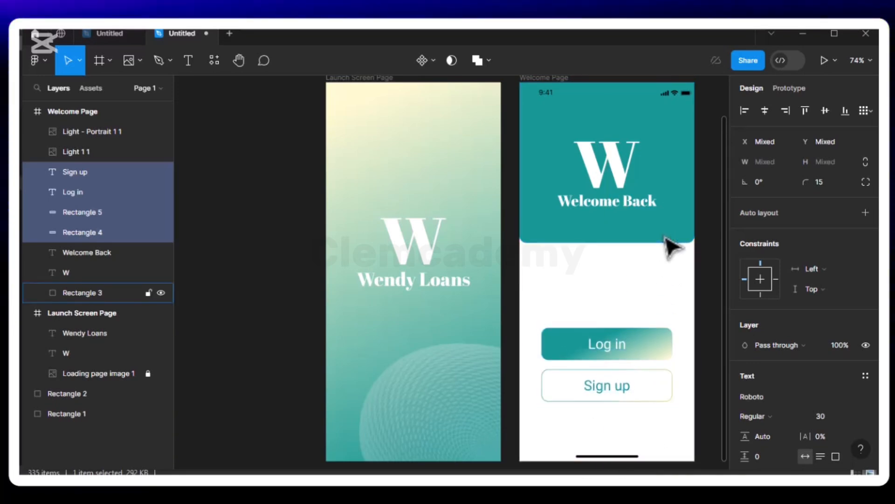
key("Up")
key("Up")
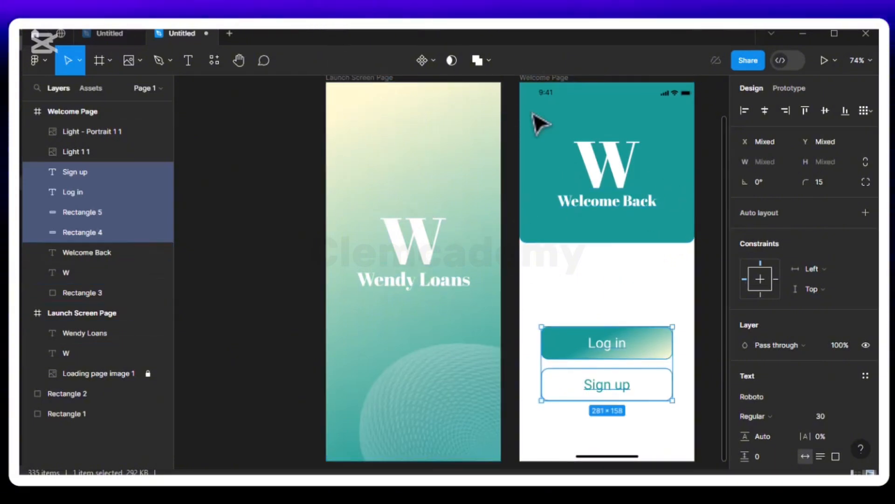
- Align the status bar image flush with the frame's left edge at X 0
left_click(583, 104)
key("Left")
key("Left")
key("Left")
key("Left")
key("Left")
key("Left")
key("Left")
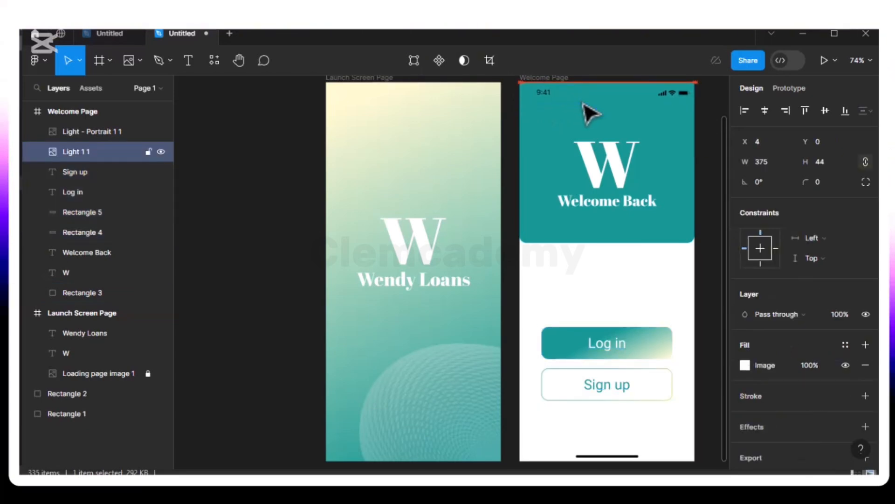
key("Left")
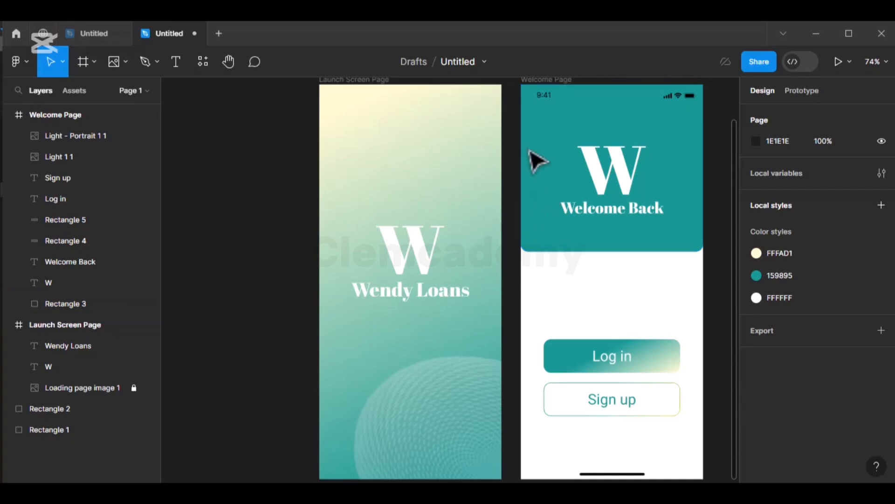
- Duplicate the Welcome Page frame and name the copy 'Sign In Page 1'
left_click(565, 89)
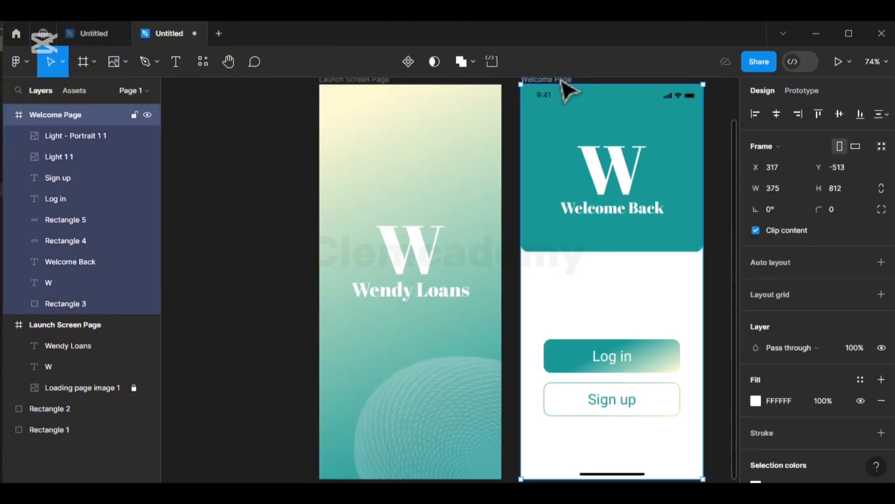
key("ctrl+d")
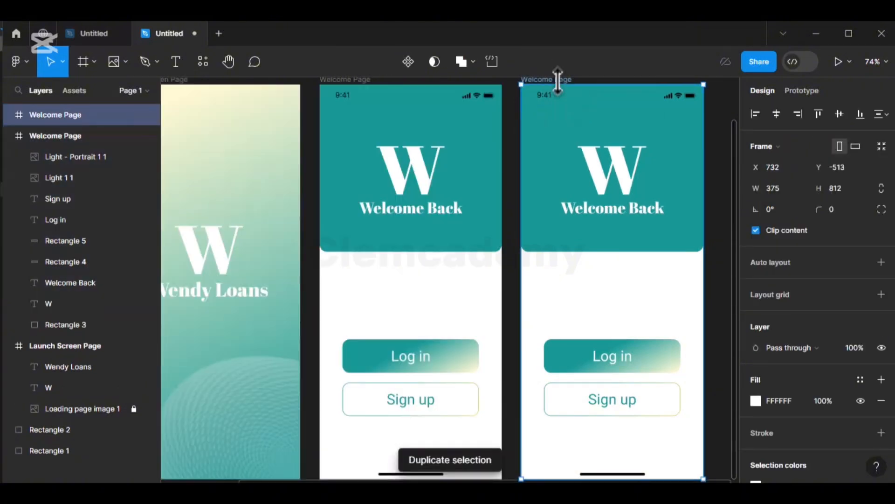
scroll(561, 89, "up", 1)
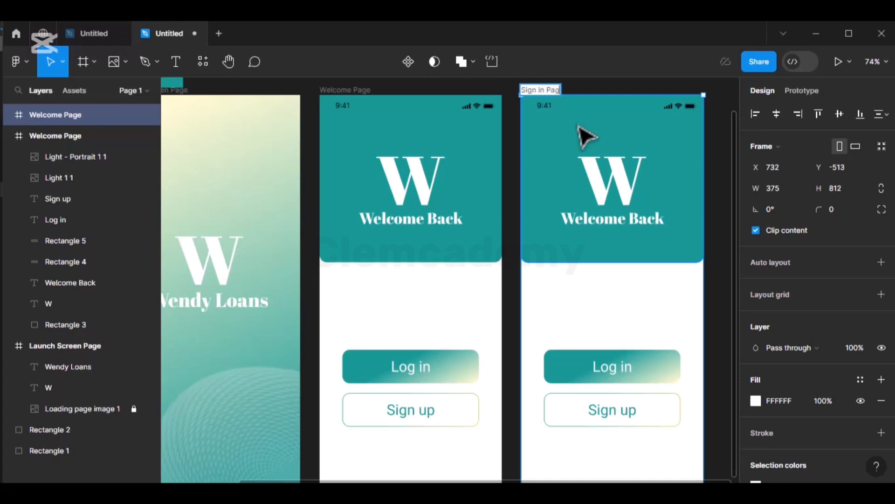
key("Return")
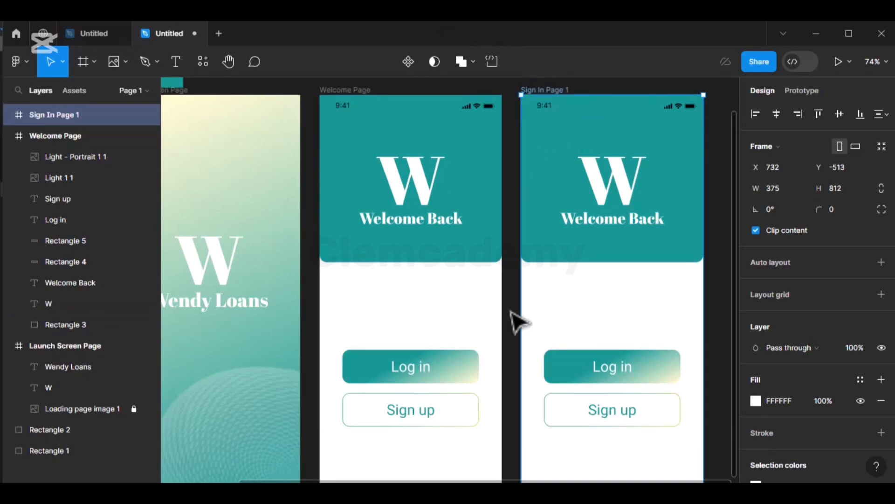
- Shrink the W to font size 100 and Welcome Back to 30 on Sign In Page 1
left_click(614, 194)
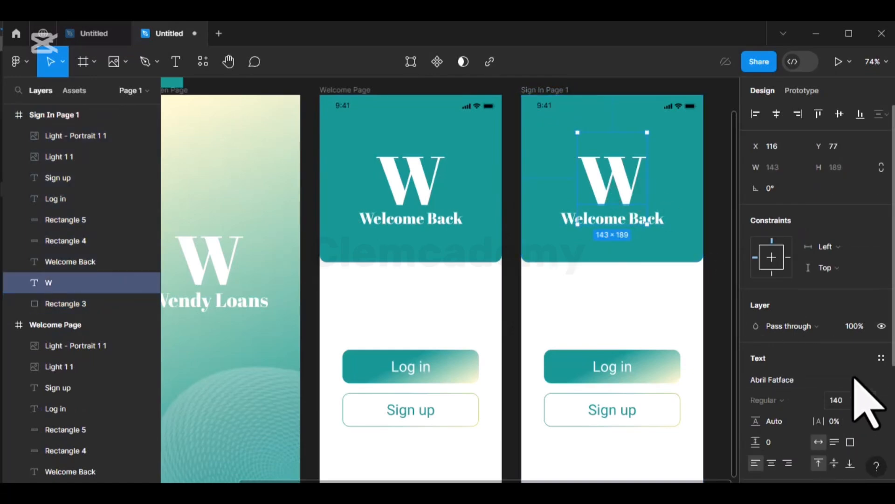
left_click(833, 400)
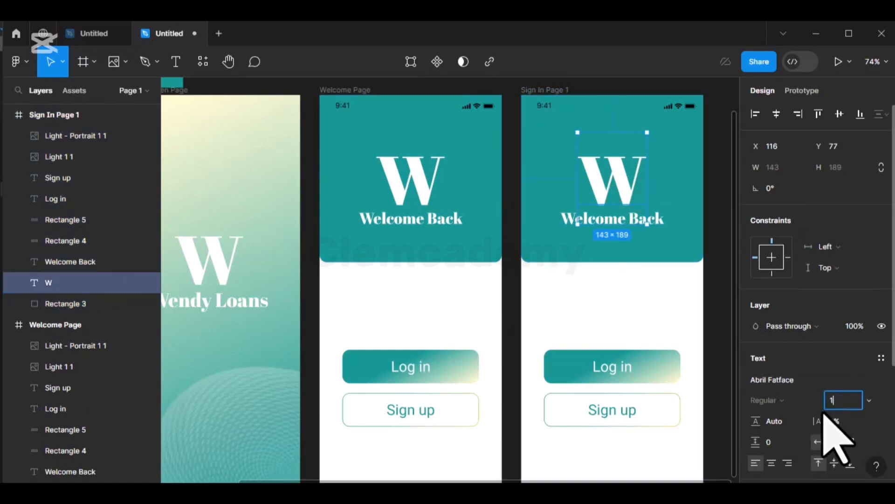
key("Return")
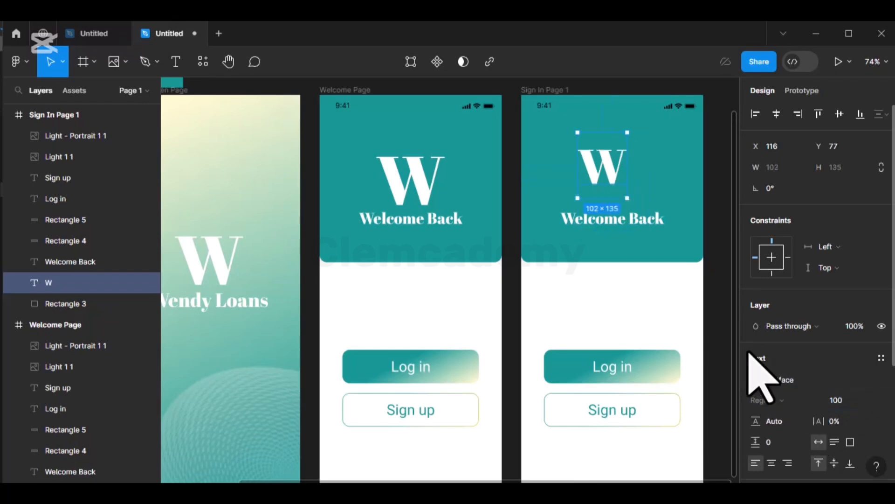
left_click(648, 225)
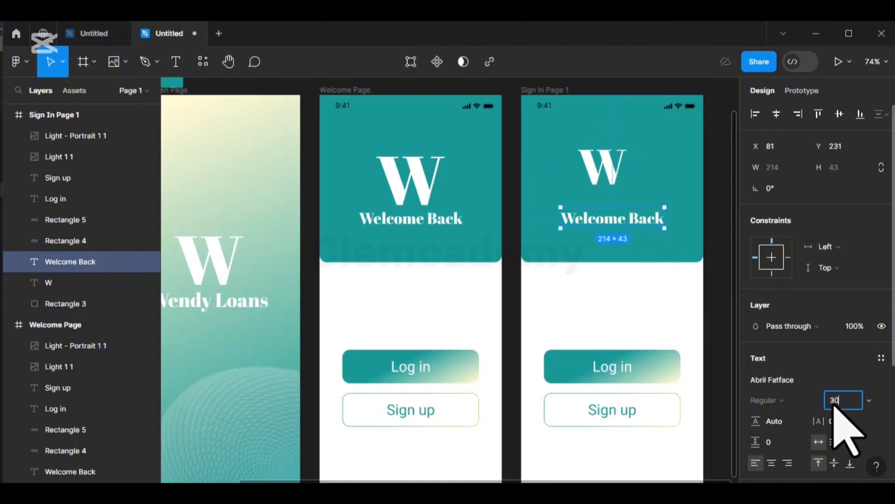
key("Return")
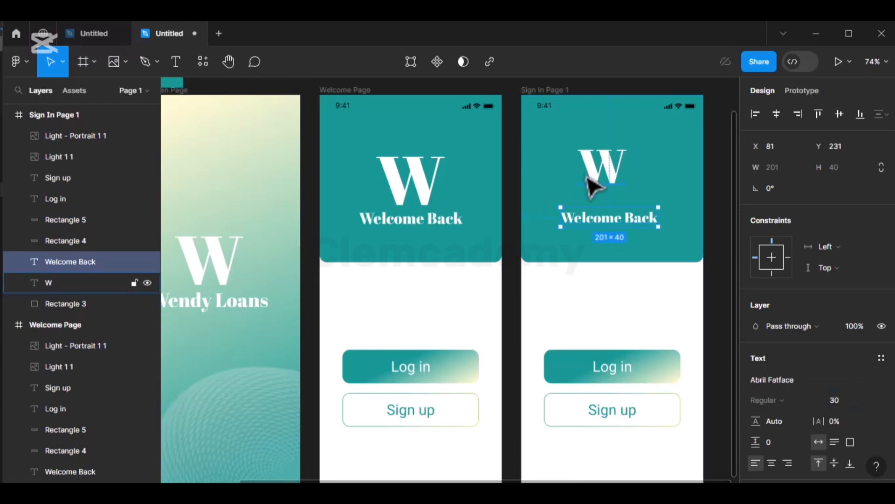
- Shorten the teal header to 375×271 and shift the W back to centre
left_click(671, 260)
left_click_drag(666, 262, 672, 227)
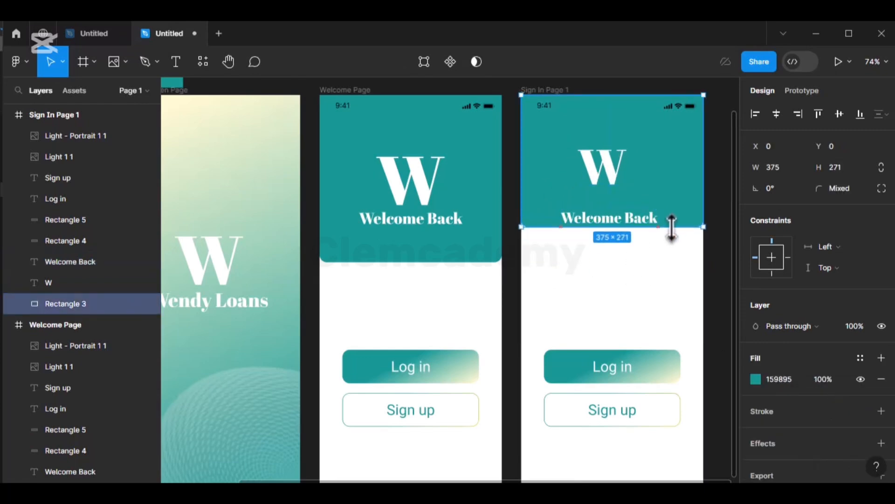
left_click_drag(599, 172, 640, 205)
- Nudge Welcome Back upward, checking its spacing to the W
left_click(633, 227)
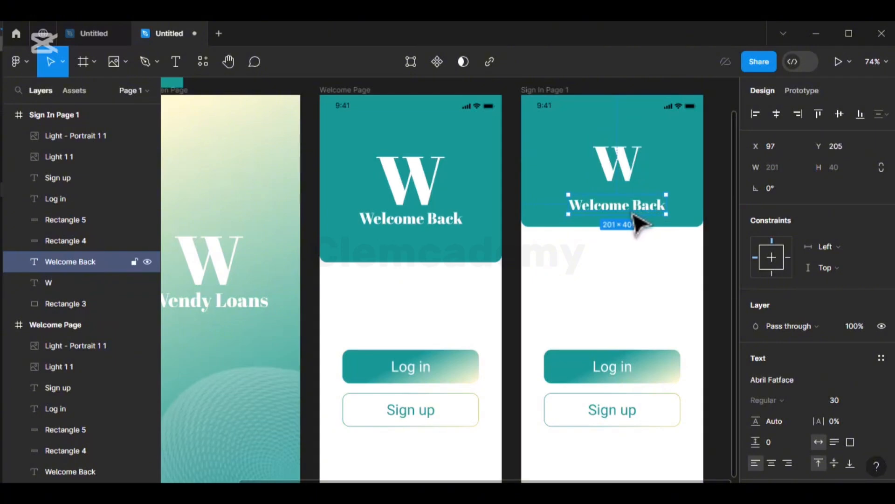
key("Up")
key("Up")
key("Up")
key("Up")
key("Up")
key("Up")
key("Up")
key("Up")
key("Up")
key("Up")
key("Up")
key("alt")
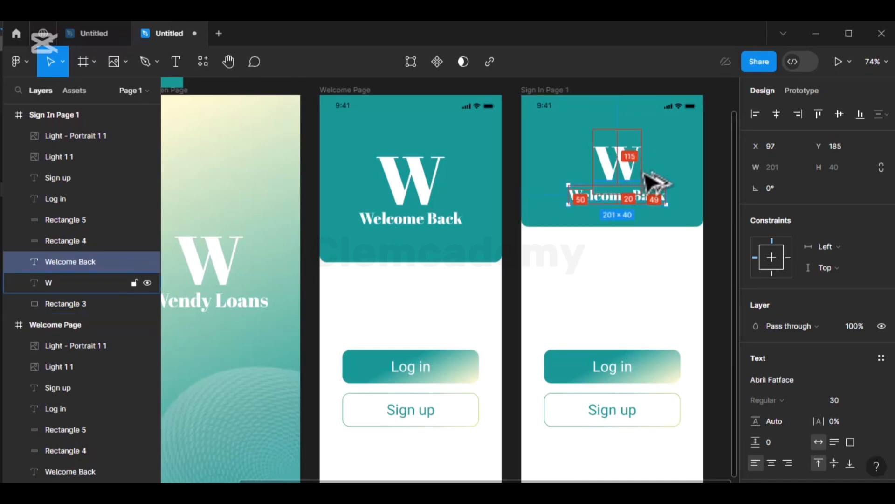
key("Up")
key("Up")
key("alt")
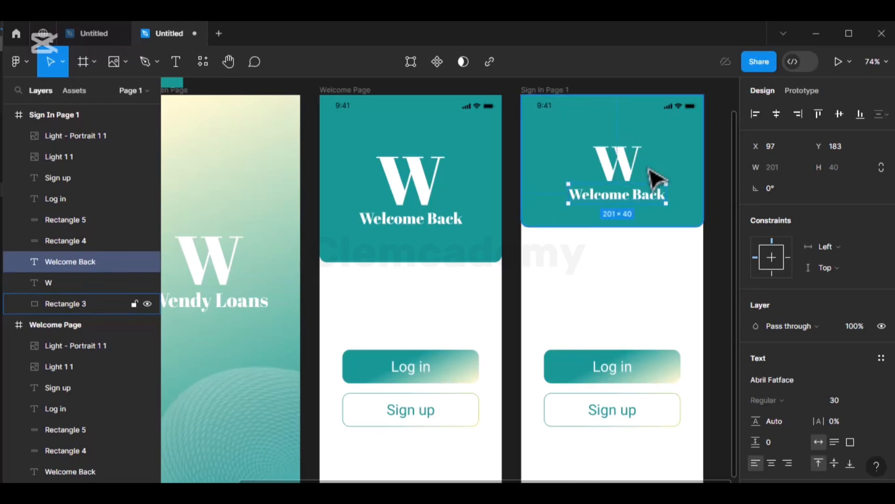
key("alt")
key("Up")
key("Up")
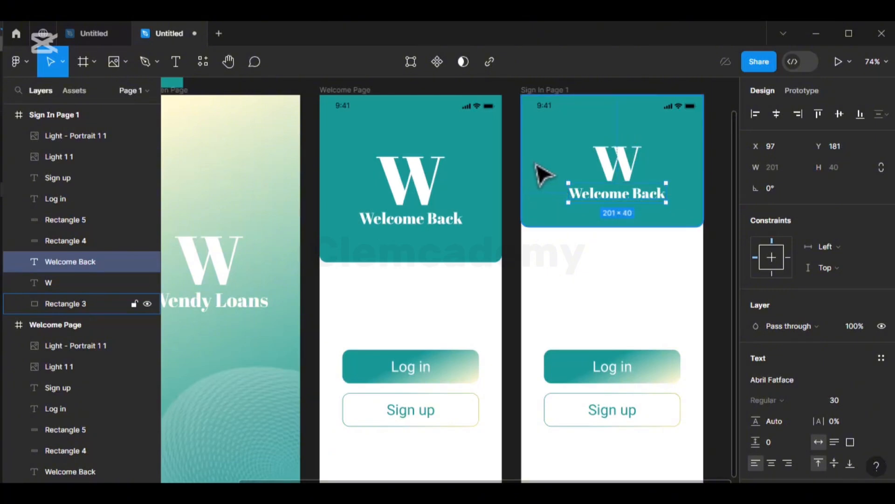
- Centre the W and Welcome Back horizontally within the teal header
left_click(617, 173, "shift")
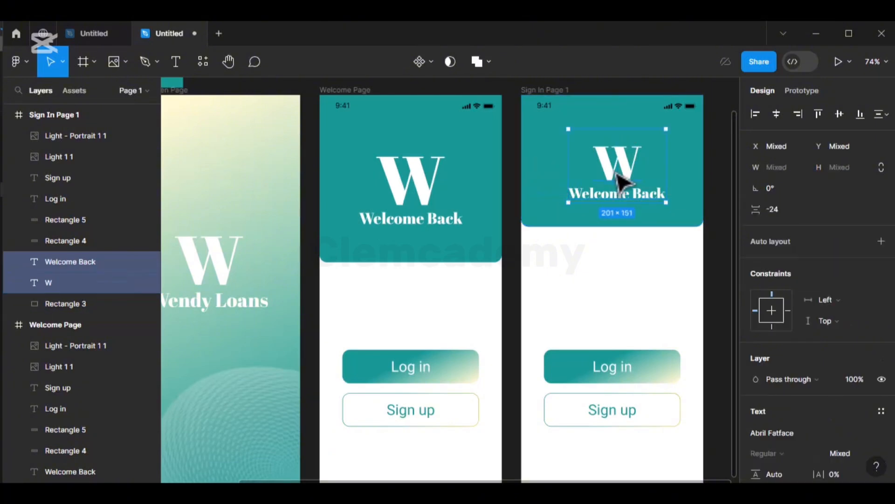
key("Left")
key("Left")
key("Left")
key("Left")
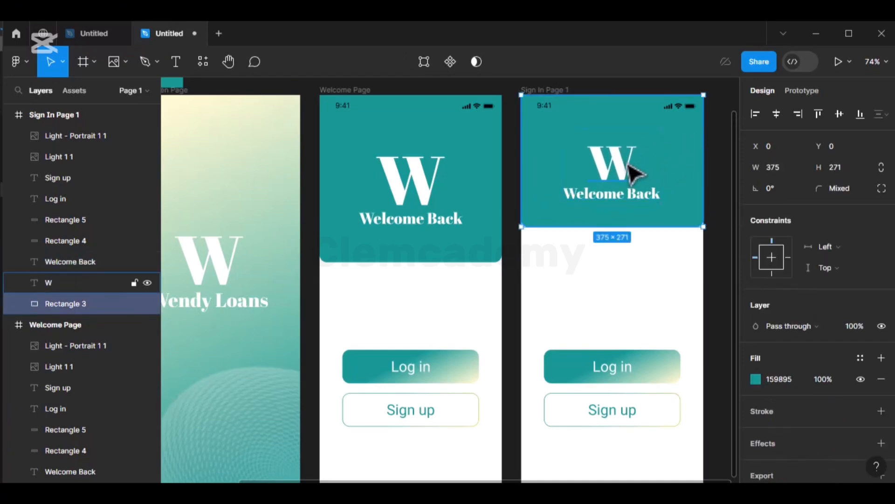
left_click(634, 173)
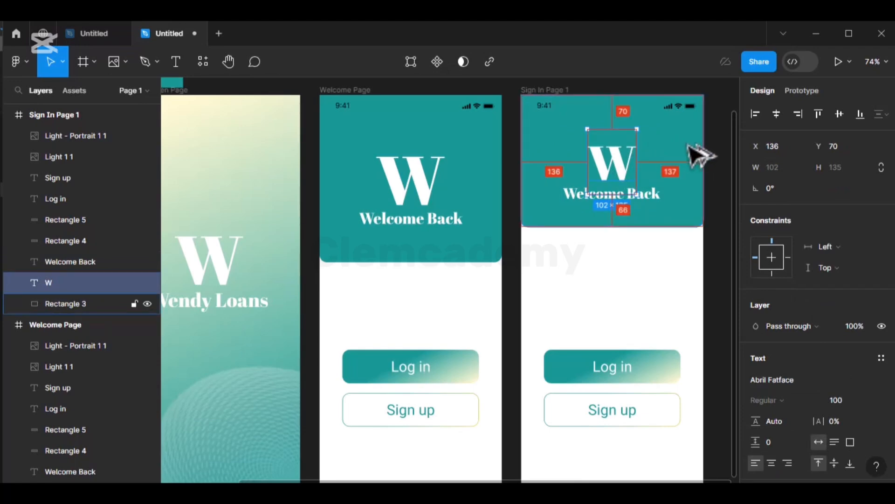
left_click(661, 200)
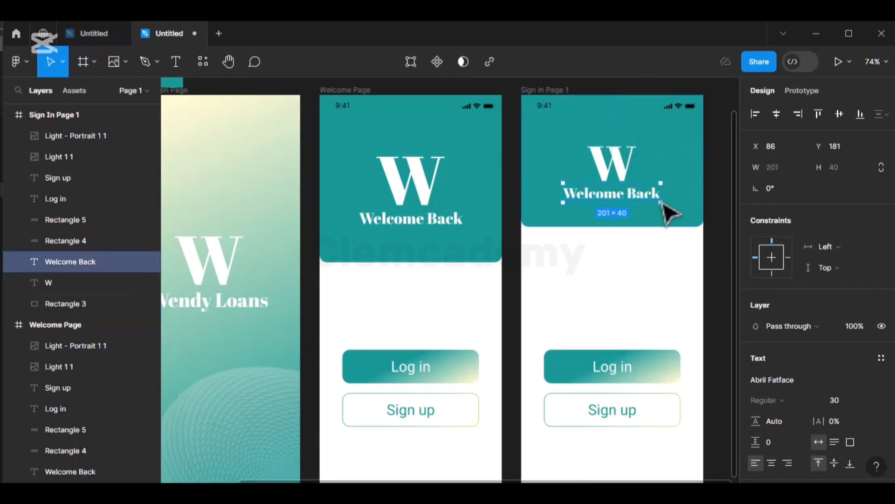
key("alt")
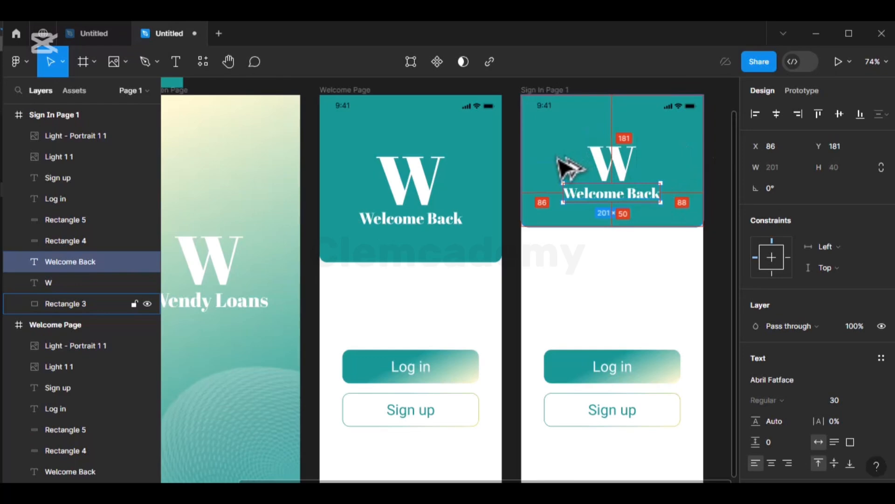
key("Right")
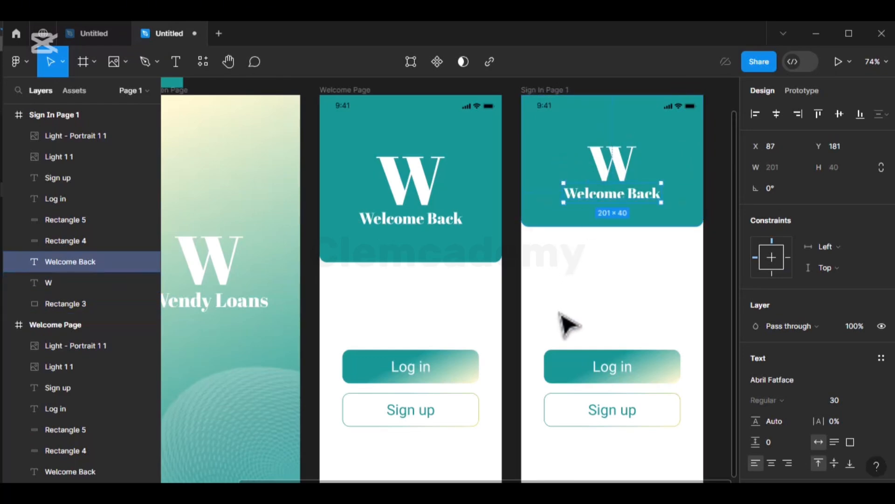
left_click(549, 327)
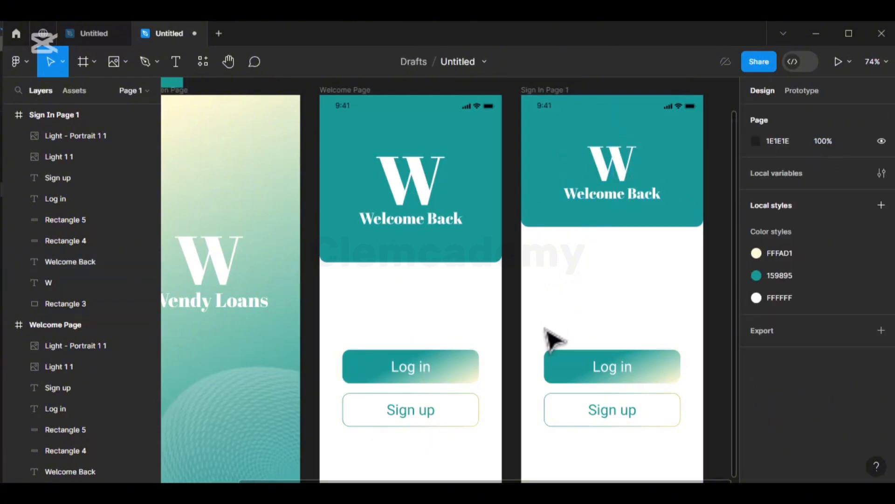
- Replace the Log in and Sign up buttons with a size-24 'Sign in' heading below the header
left_click_drag(537, 311, 682, 466)
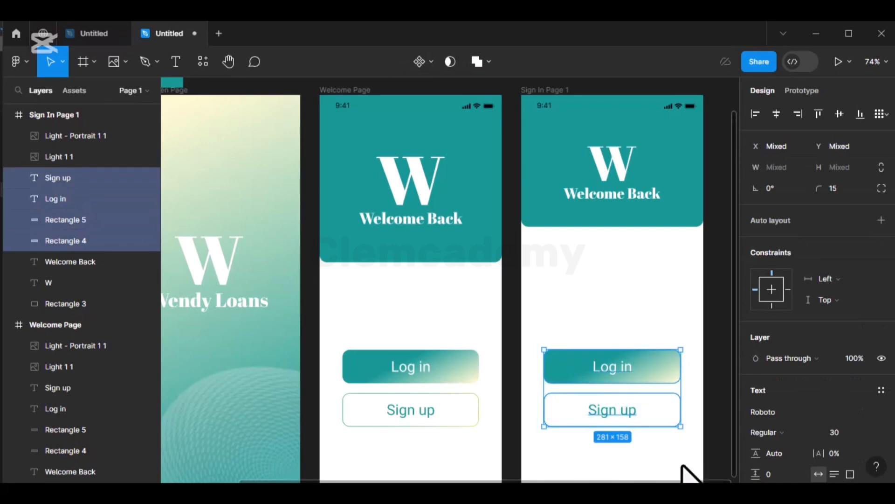
key("Delete")
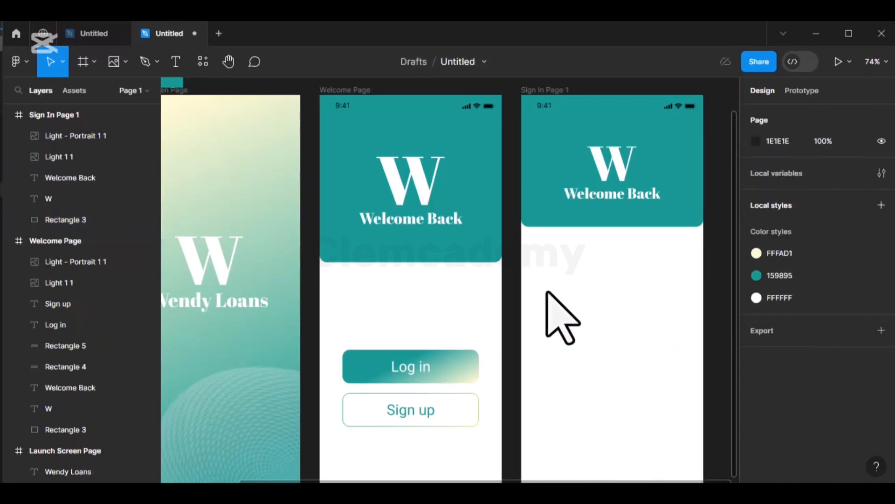
left_click(175, 62)
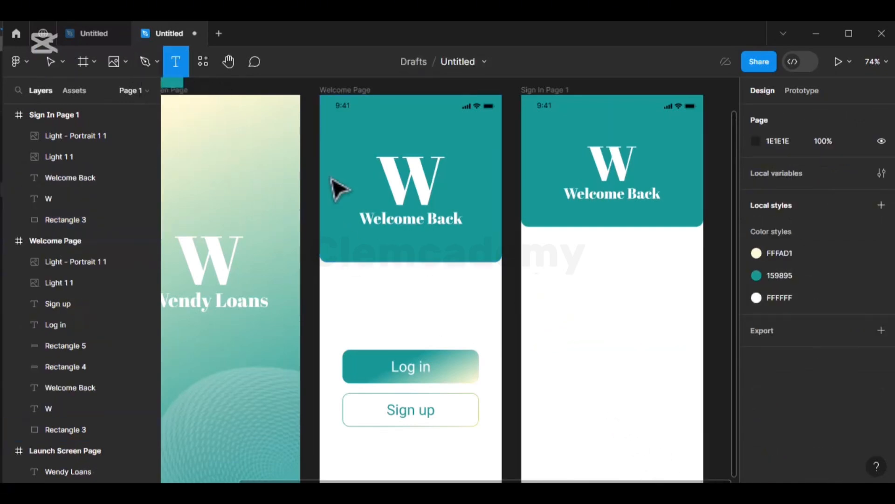
left_click(540, 300)
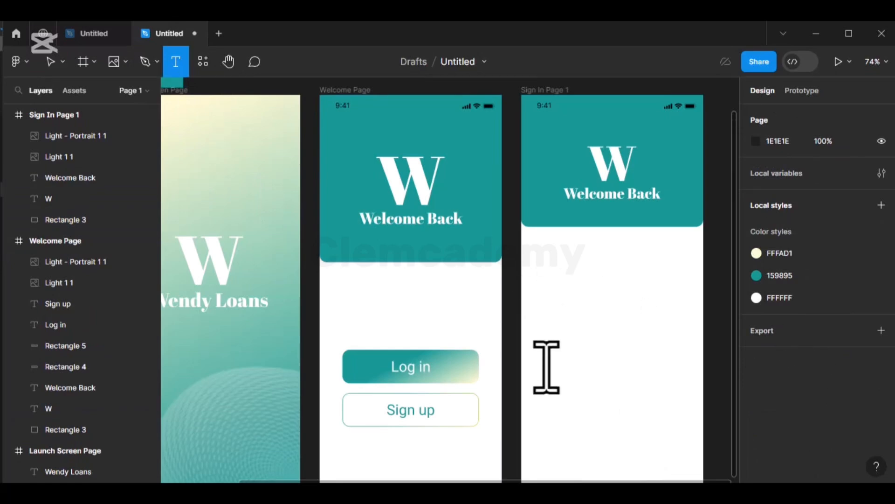
key("Escape")
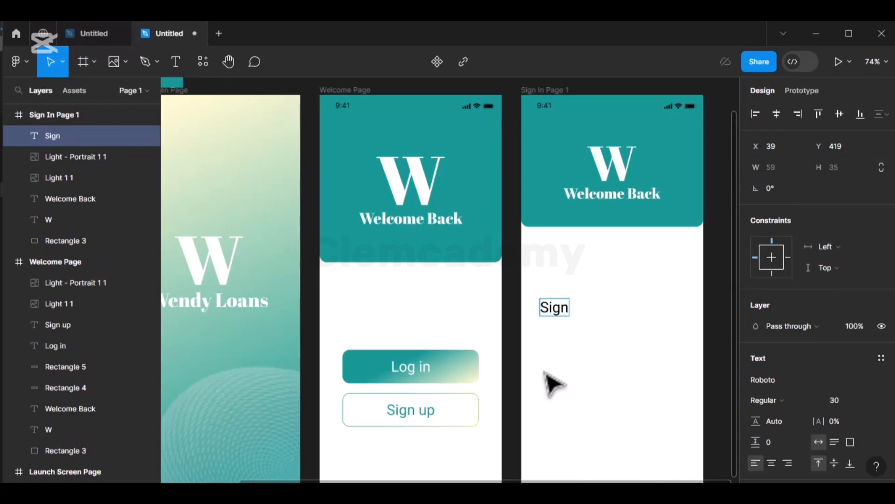
key("Escape")
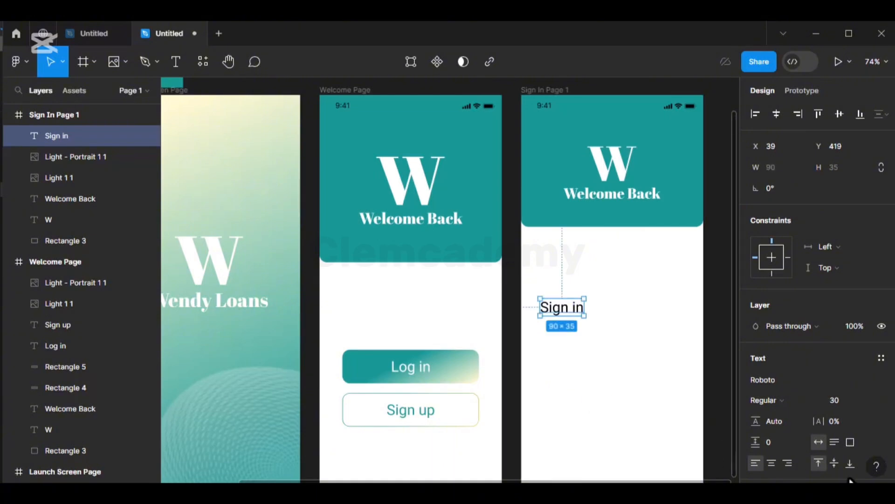
left_click(869, 400)
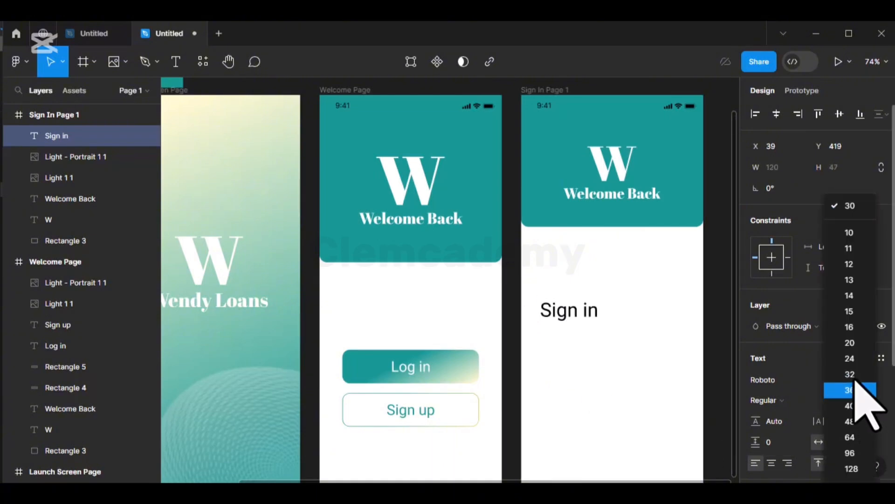
left_click(854, 356)
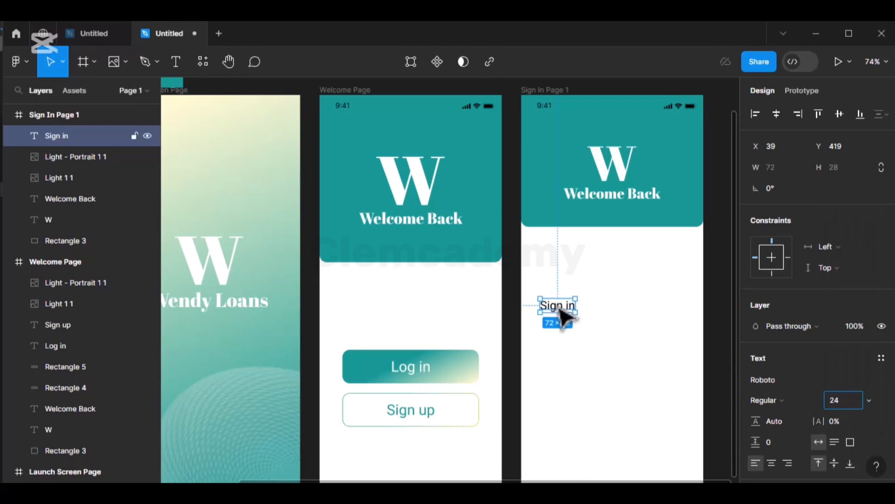
left_click_drag(560, 308, 554, 284)
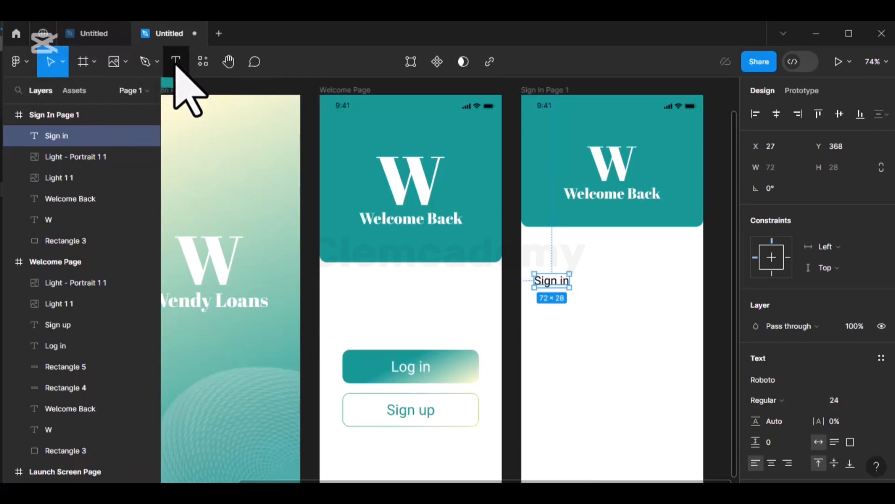
- Add a size-16 'Phone number' label just under Sign in
left_click(173, 63)
left_click(541, 326)
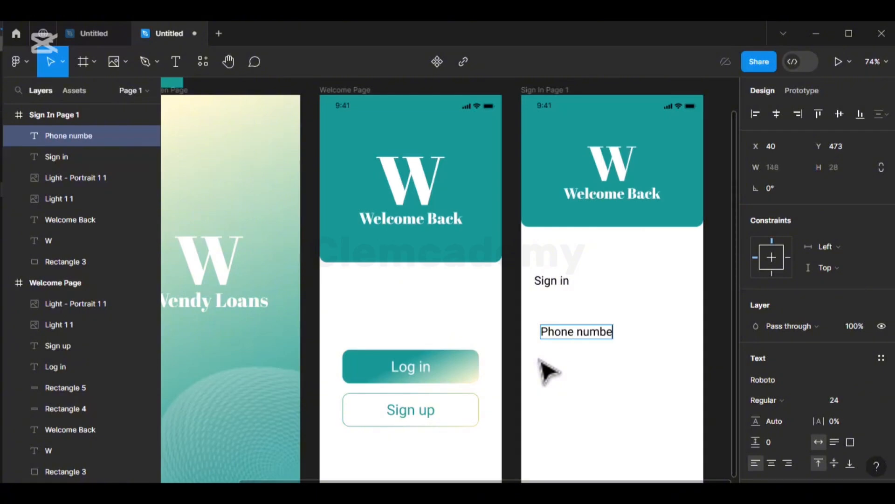
key("Escape")
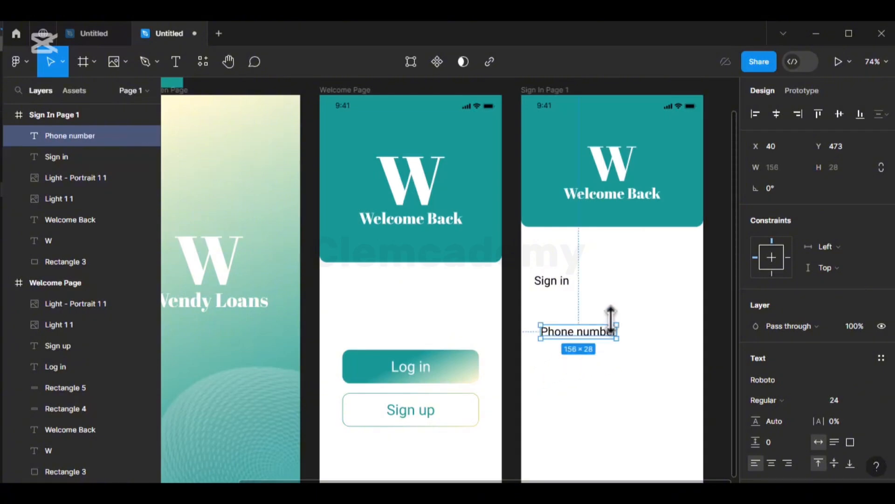
left_click(869, 401)
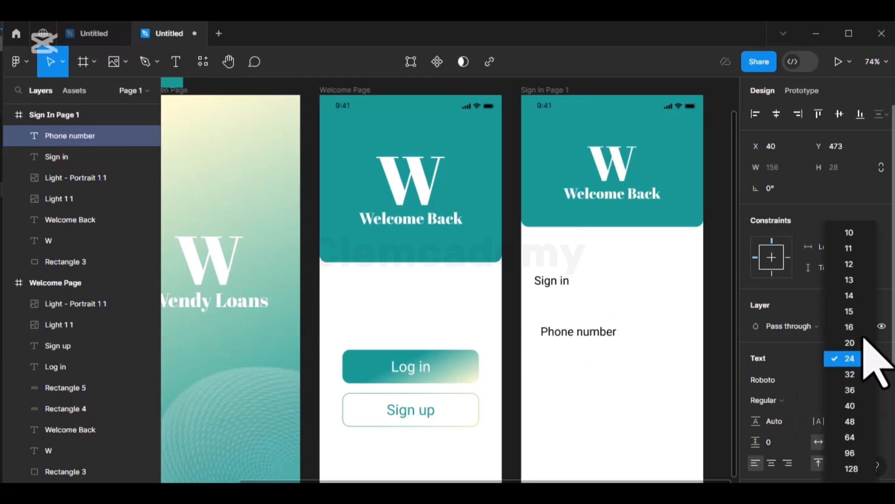
left_click(856, 327)
mouse_move(562, 332)
left_mouse_down()
mouse_move(556, 314)
mouse_move(565, 316)
left_mouse_up()
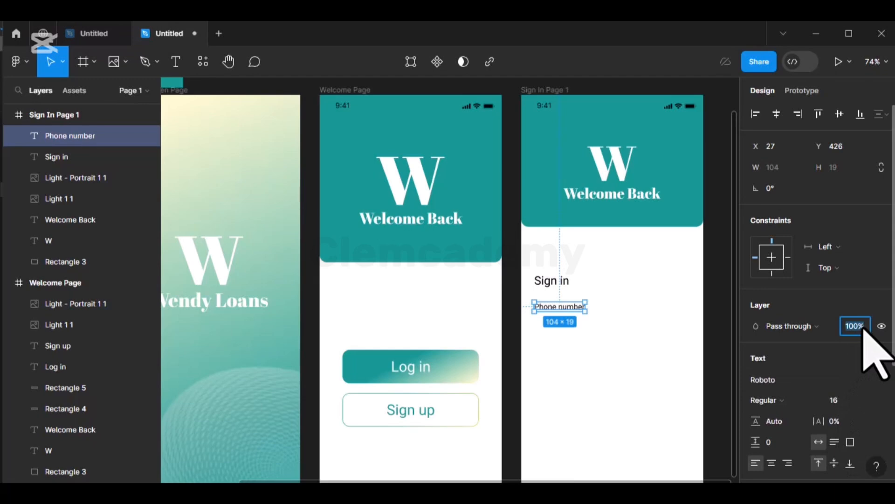
- Fade the Phone number text to 50% fill opacity
scroll(820, 405, "down", 4)
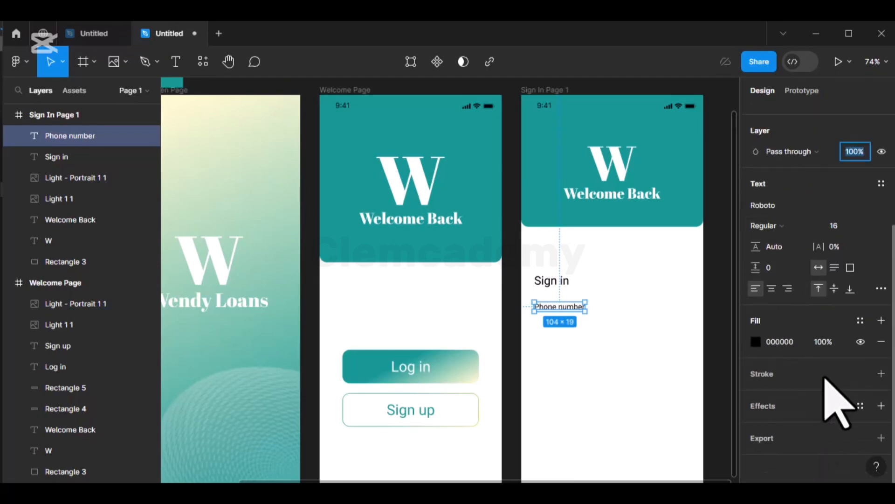
left_click(825, 346)
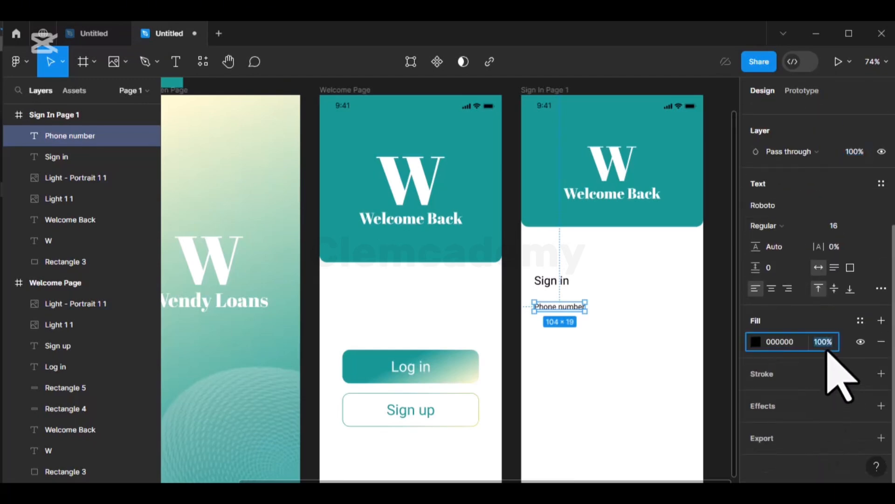
key("Return")
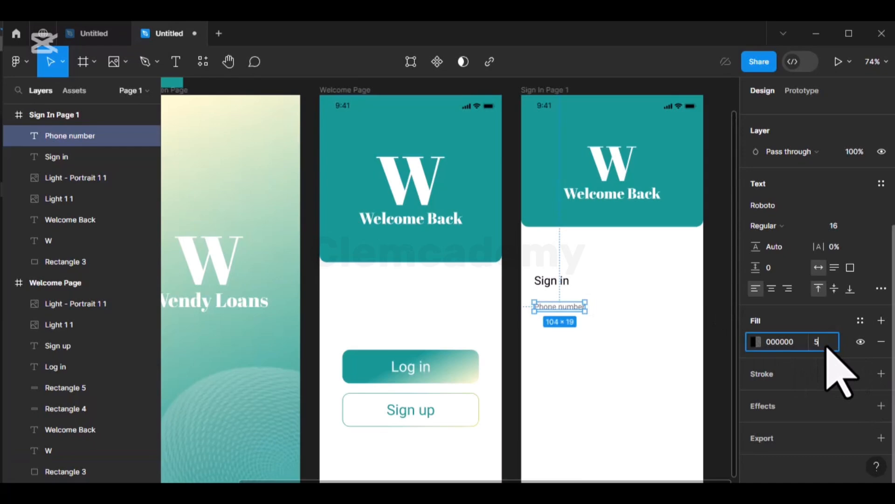
left_click(827, 346)
type("50")
key("Return")
left_click(562, 350)
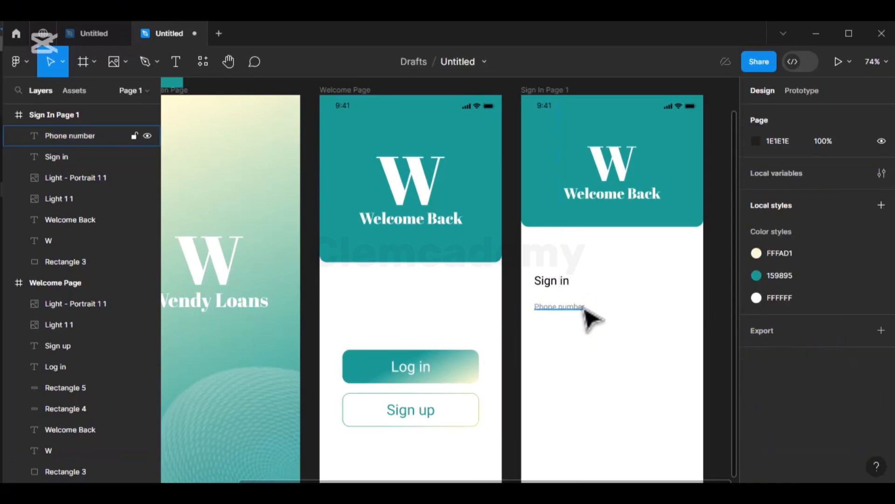
left_click(572, 312)
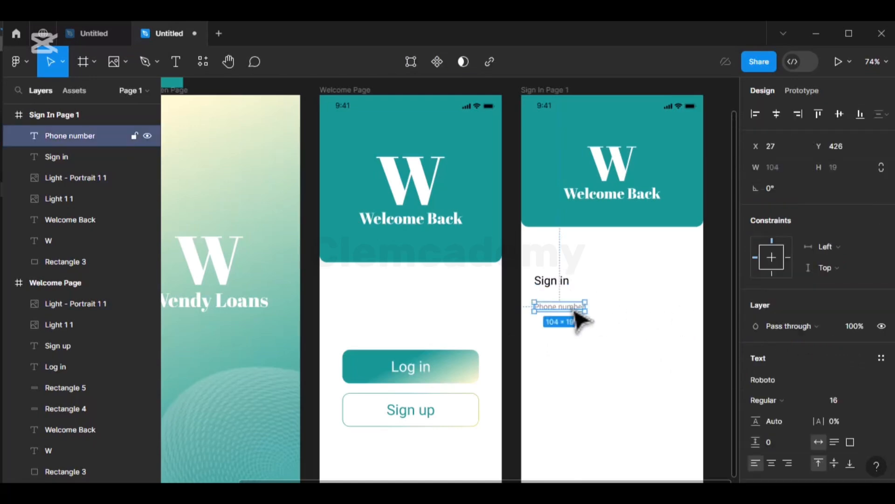
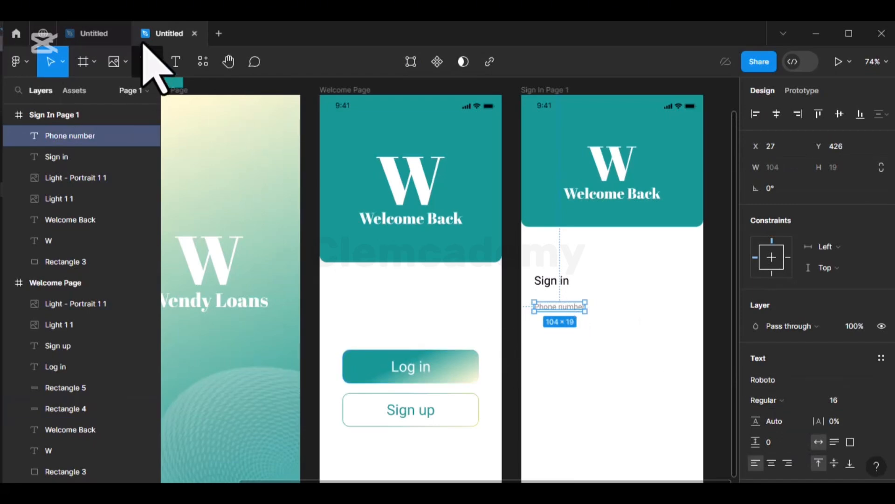
- Draw a level 0° line beneath the Phone number label with the Line tool
left_click(120, 62)
left_click(75, 109)
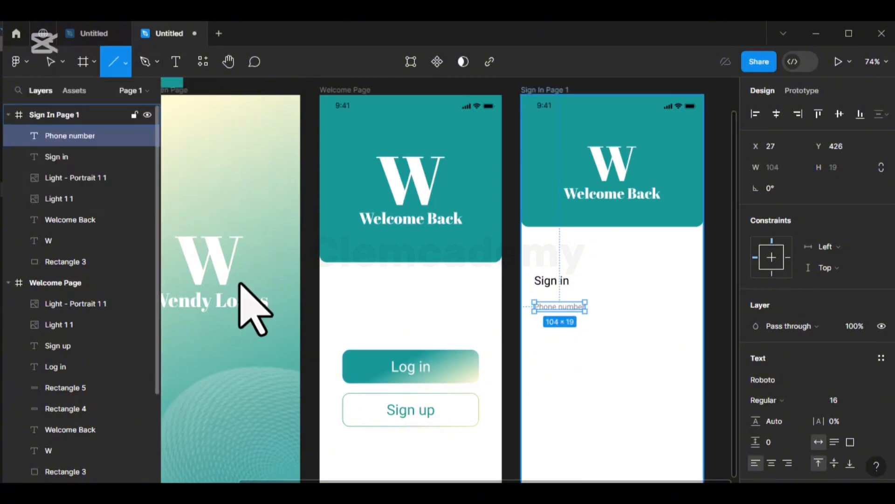
mouse_move(535, 335)
left_mouse_down()
mouse_move(605, 366)
mouse_move(632, 345)
mouse_move(694, 333)
left_mouse_up()
left_click(777, 188)
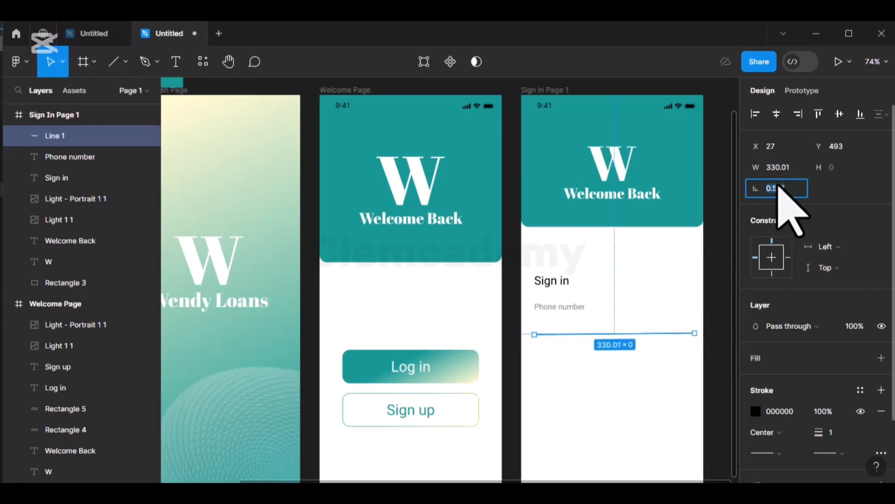
key("Return")
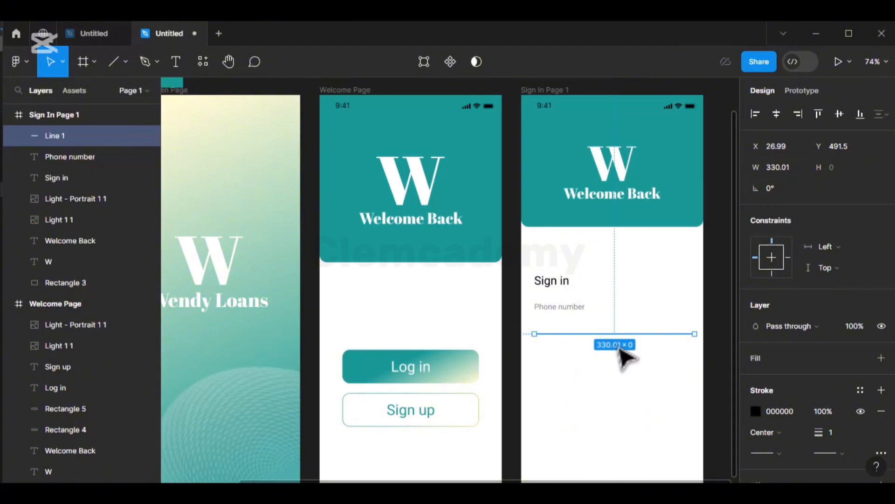
- Align the 326.04-wide line's left end with the labels at X 27, keeping it at 0° rotation
key("Left")
key("Left")
key("Left")
key("Left")
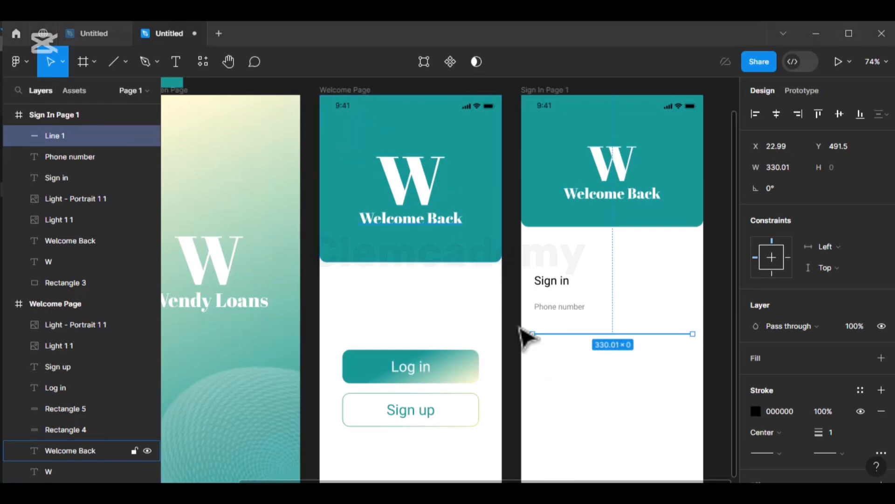
key("alt")
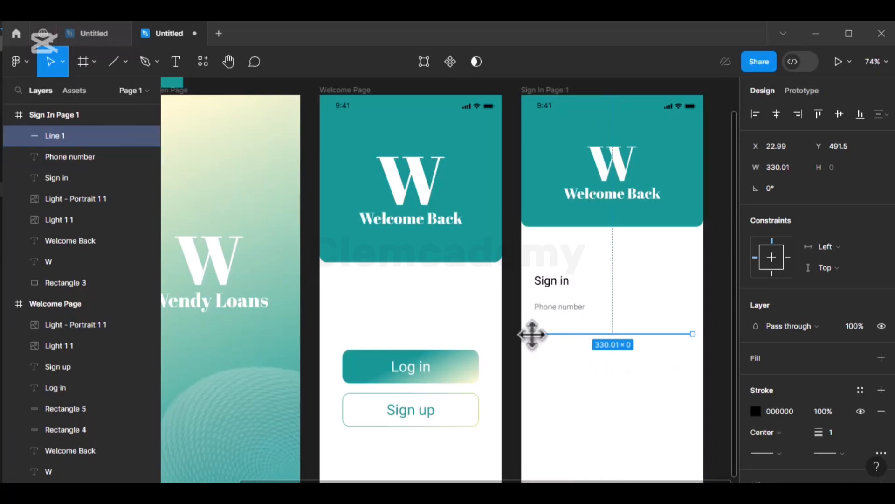
left_click_drag(532, 334, 537, 332)
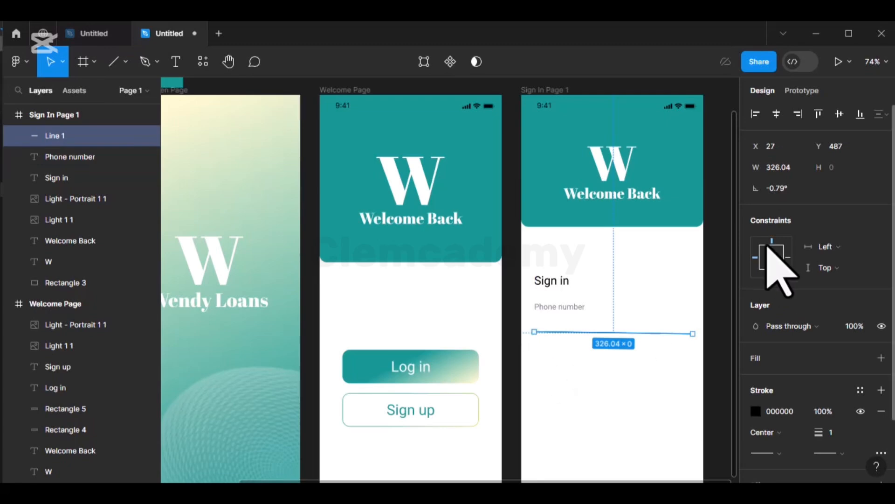
left_click(792, 189)
type("0")
key("Return")
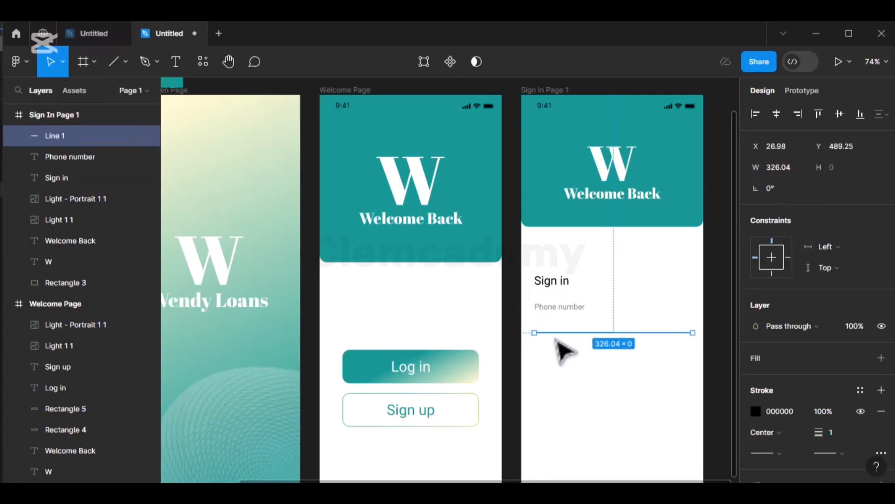
key("alt")
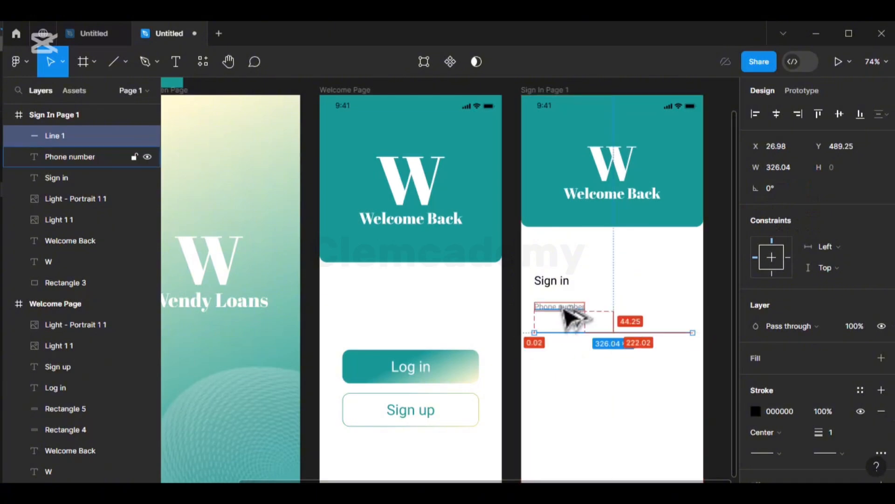
- Check the spacing between Sign in and Phone number, leaving the label where it was
left_click(560, 287)
key("alt")
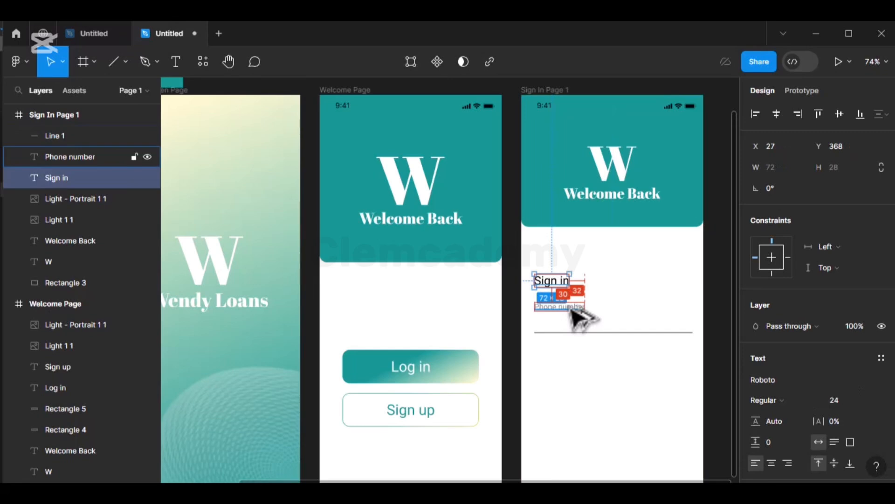
left_click(573, 308)
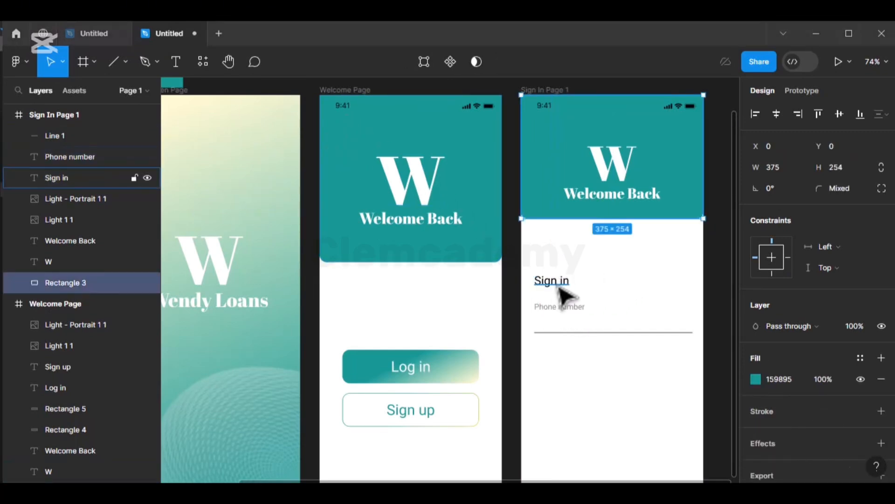
left_click(559, 286)
key("alt")
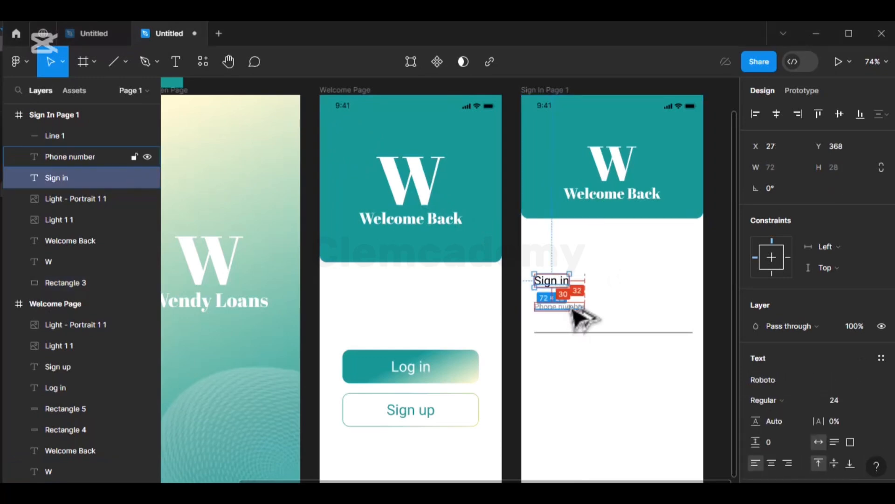
left_click(574, 307)
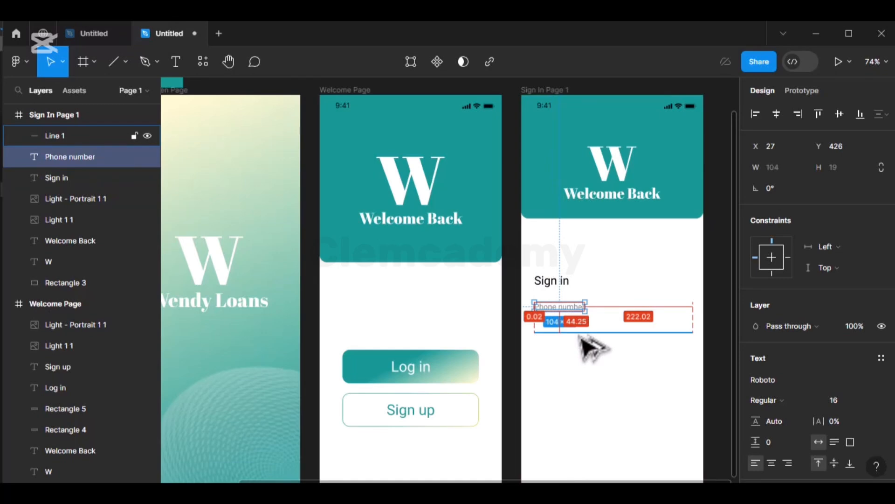
key("Up")
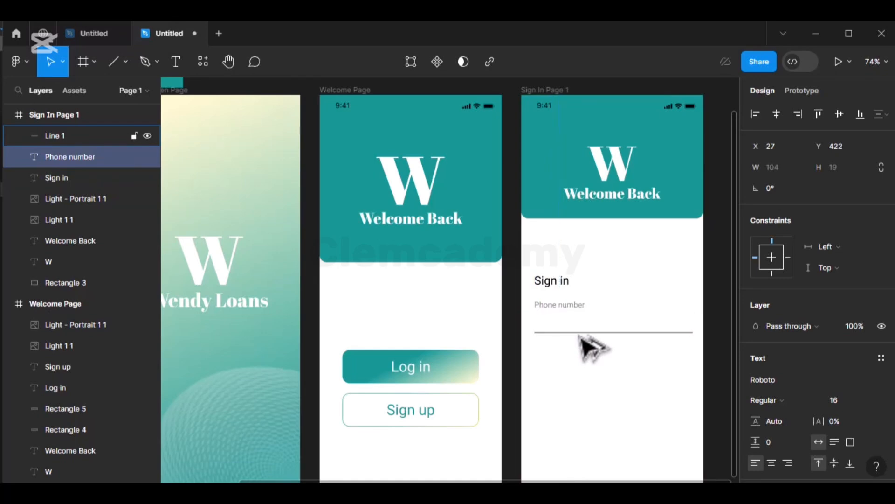
key("Down")
key("Down")
key("Down")
key("Down")
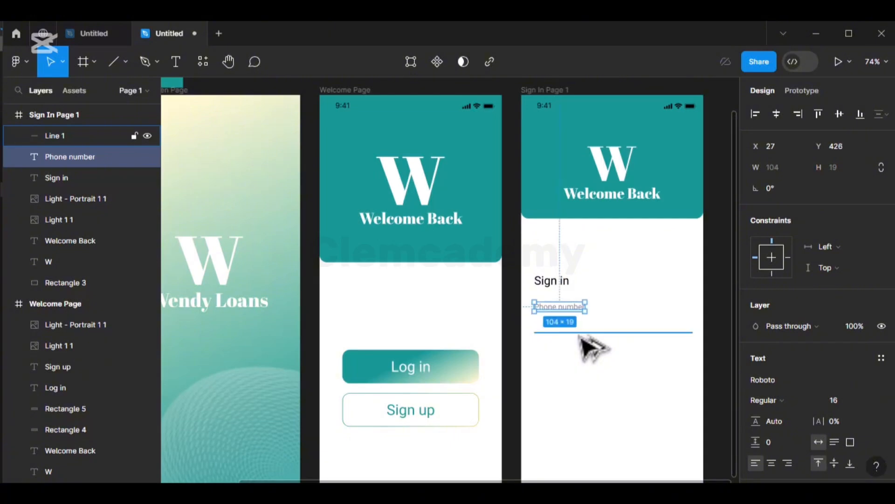
- Nudge the underline up to Y 475.25, closer to the Phone number label
left_click(580, 334)
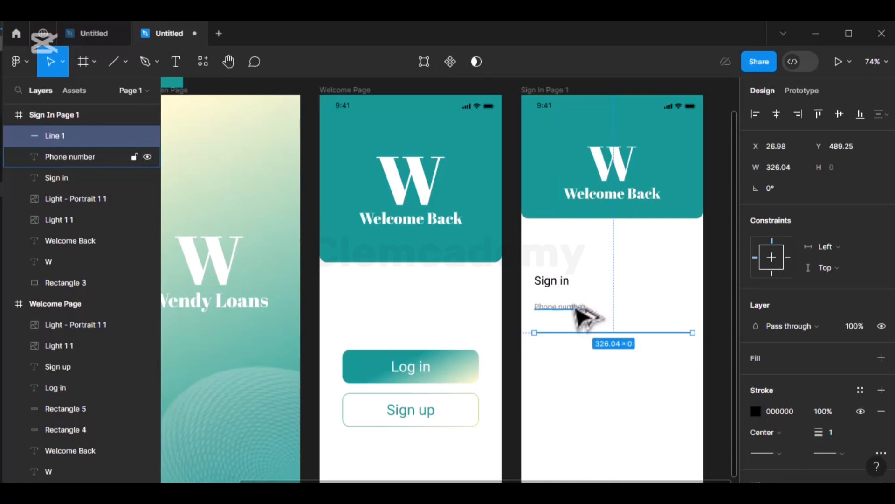
key("Up")
key("Up")
key("Up")
key("Up")
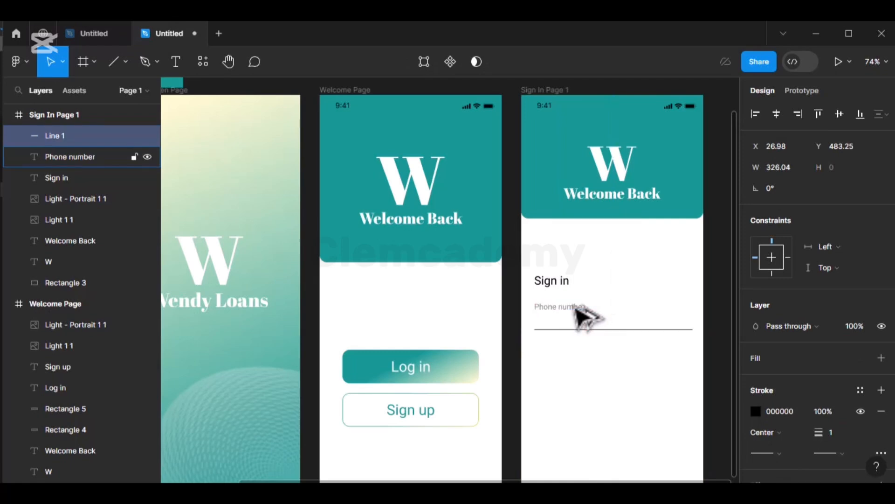
key("Up")
key("Up")
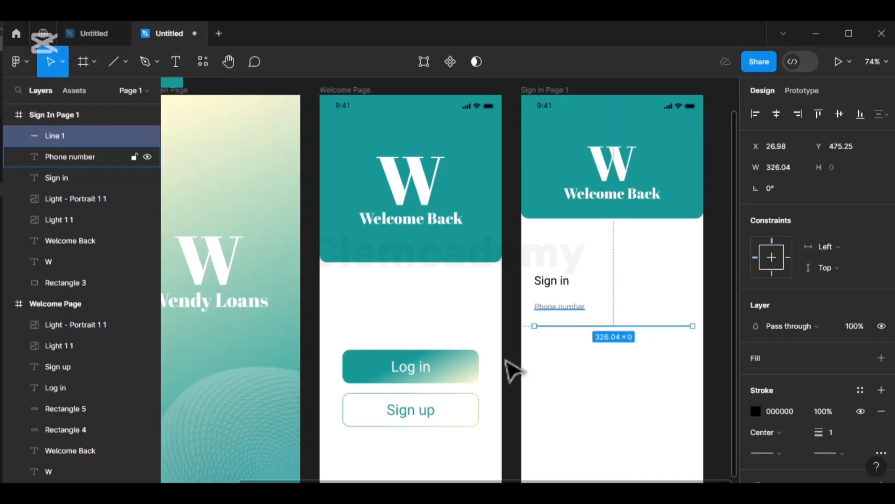
left_click(560, 285)
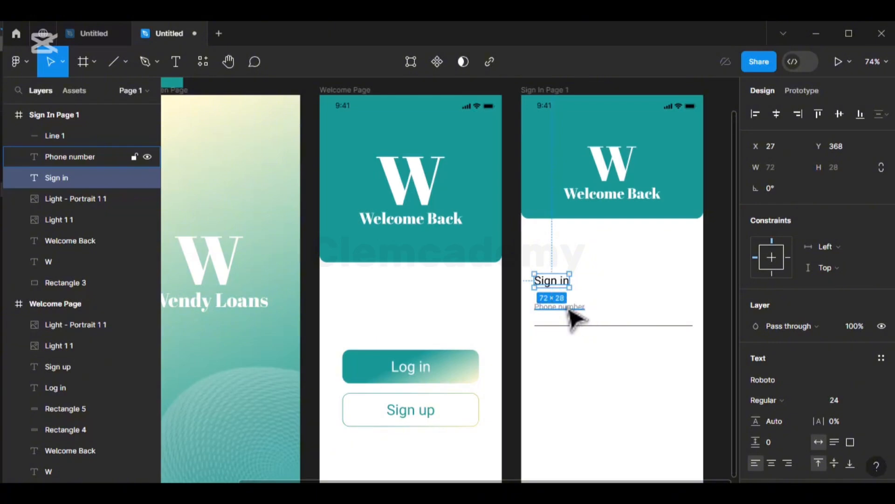
key("ctrl+plus")
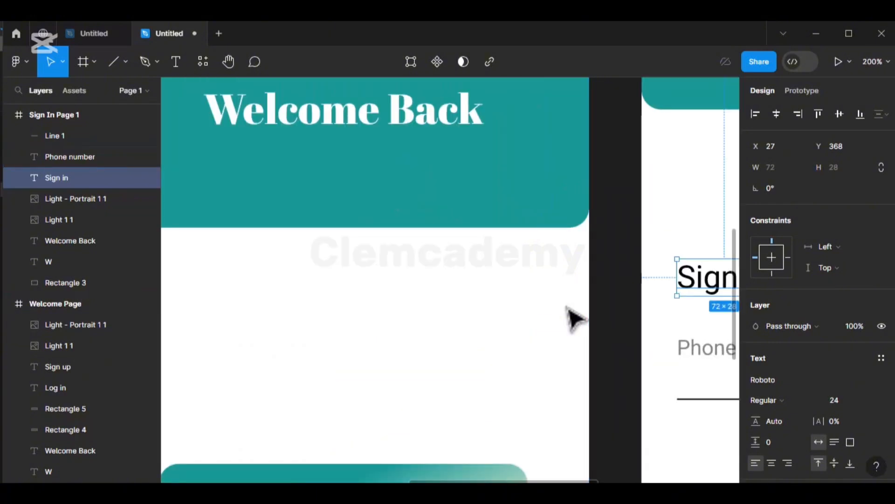
scroll(573, 320, "right", 8)
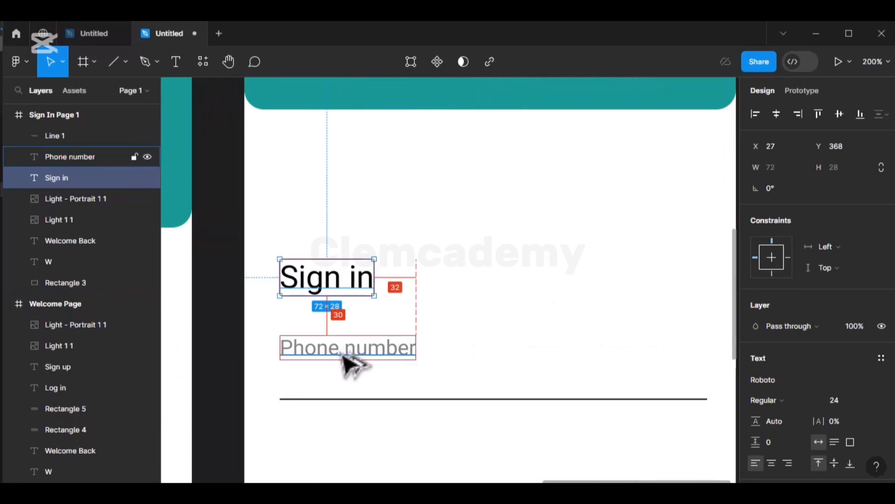
left_click(353, 355)
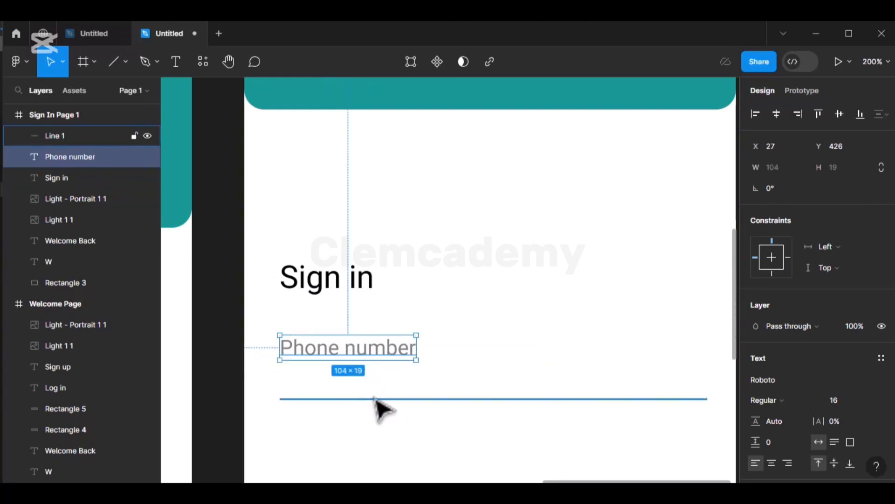
scroll(376, 400, "down", 4)
key("ctrl+minus")
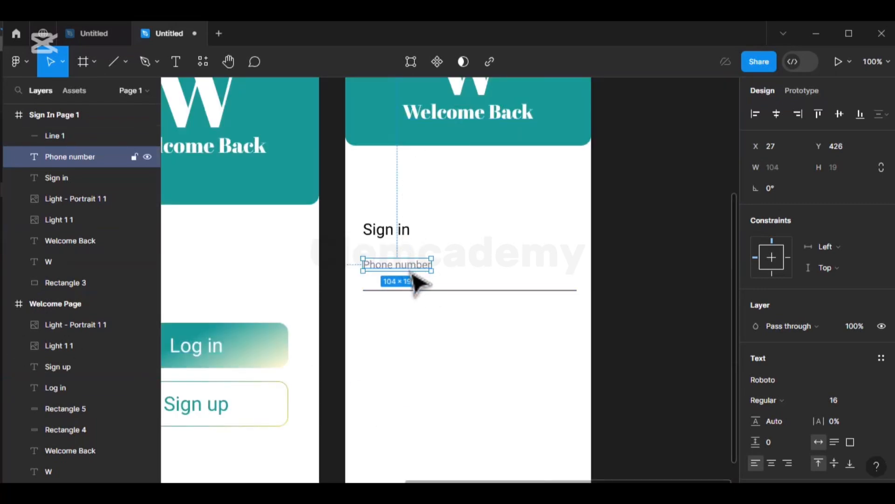
- Duplicate the Phone number label below the underline at Y 506 and rename it Password
key("ctrl+d")
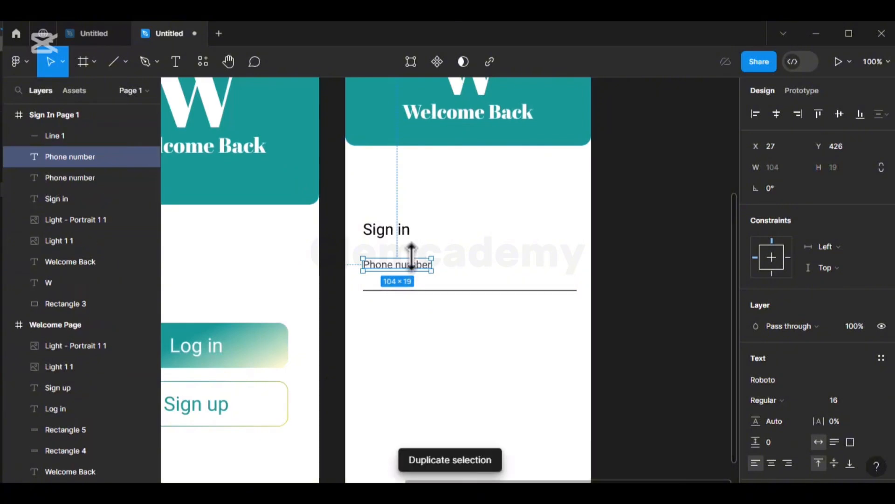
left_click_drag(415, 276, 420, 320)
key("alt")
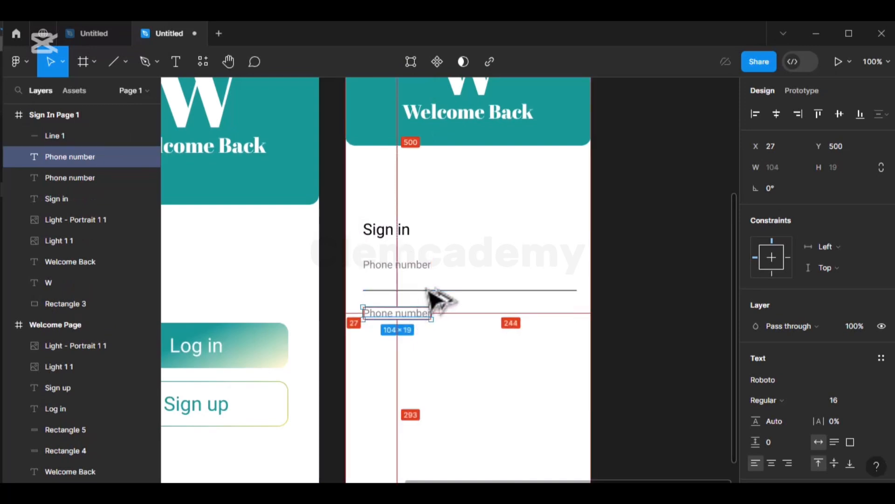
key("Down")
key("Down")
key("Down")
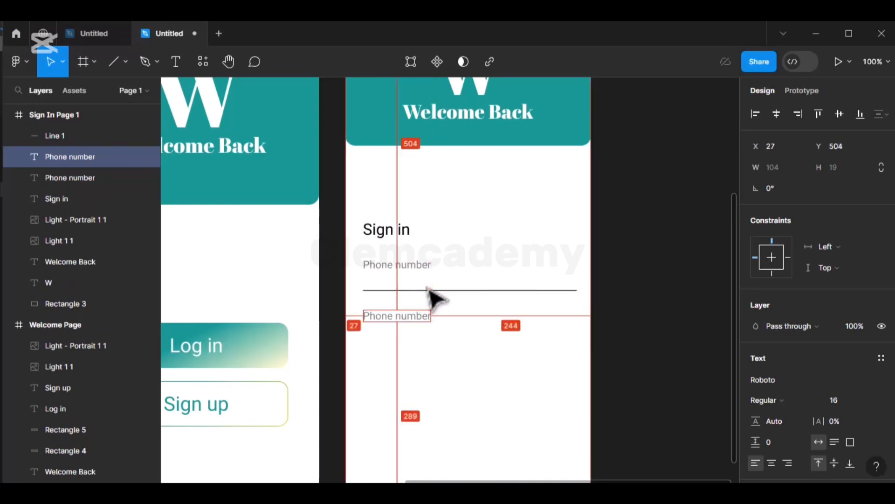
key("Down")
key("Down")
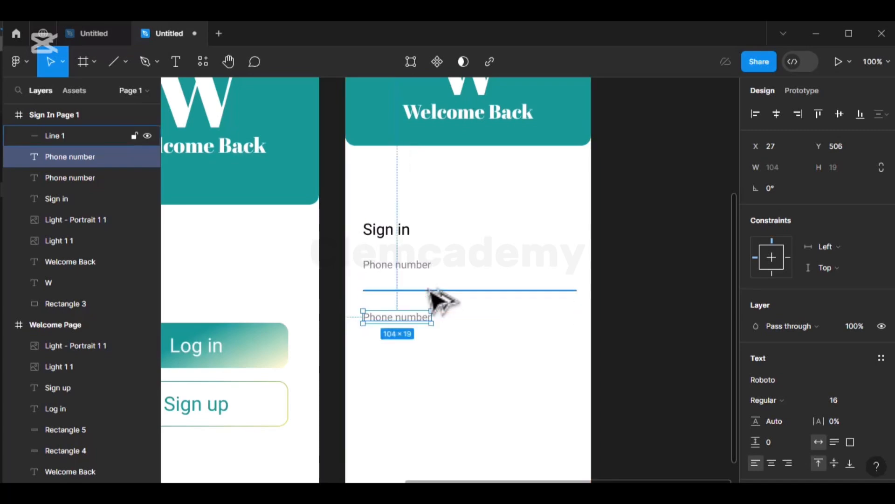
double_click(416, 318)
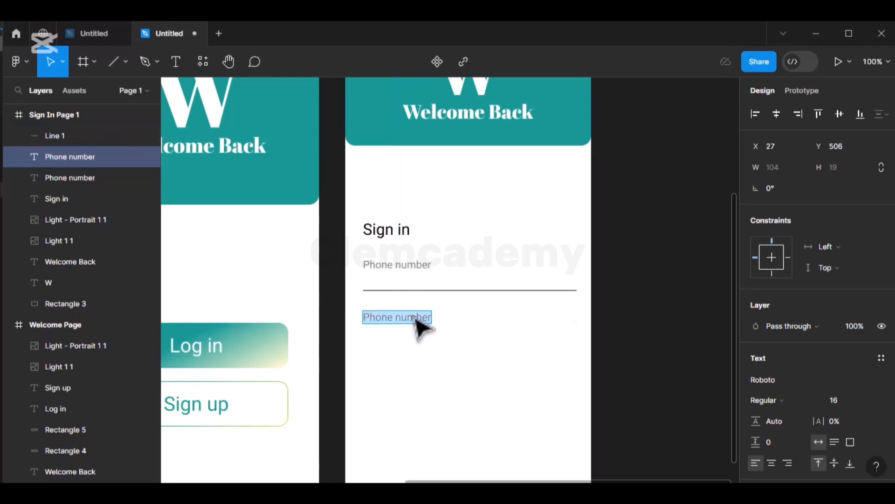
type("Password")
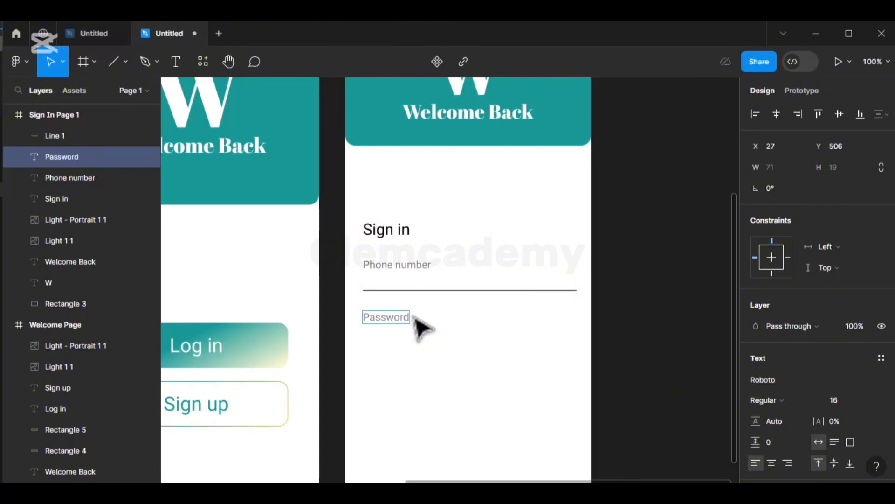
key("Escape")
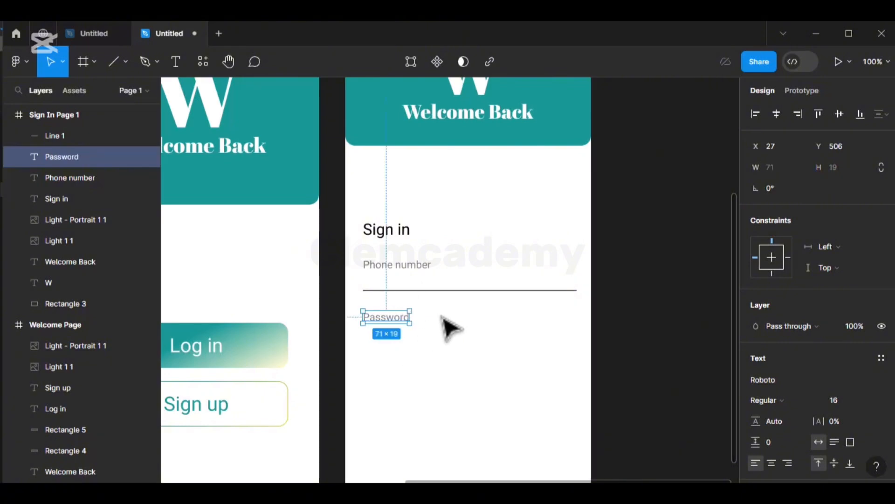
left_click(462, 294)
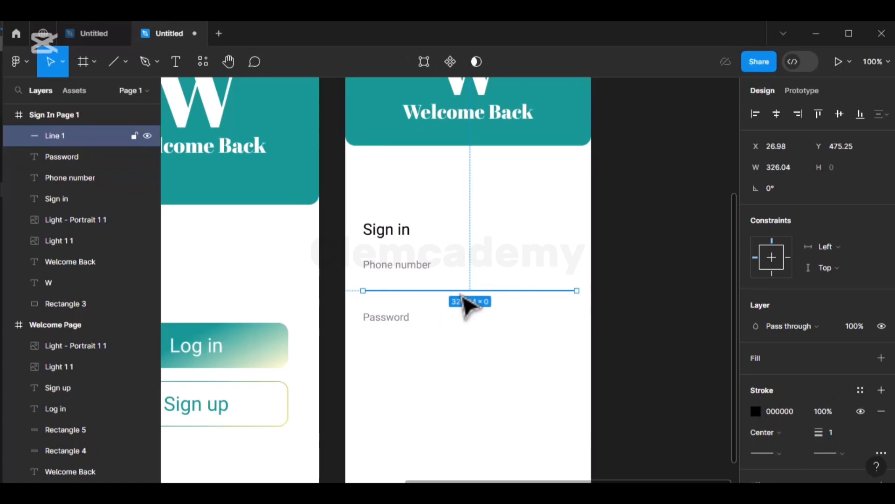
- Duplicate the underline and place the copy just below the Password label
key("ctrl+d")
left_click_drag(462, 296, 464, 357)
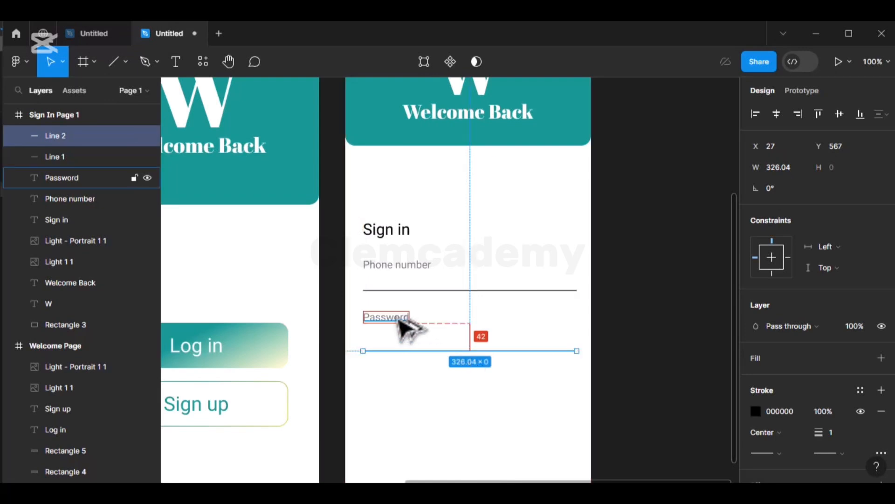
key("Up")
key("Up")
key("Up")
key("Up")
key("Up")
key("Up")
key("Up")
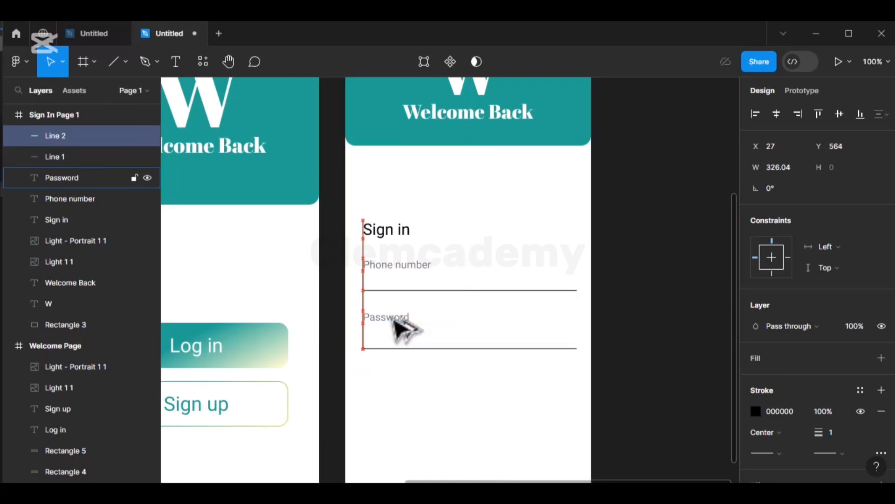
key("Up")
key("Up")
key("Up")
key("Up")
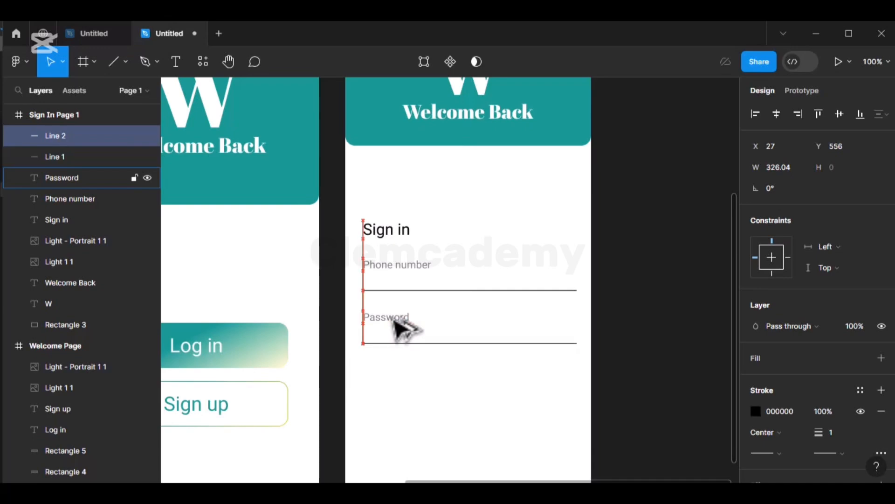
key("Up")
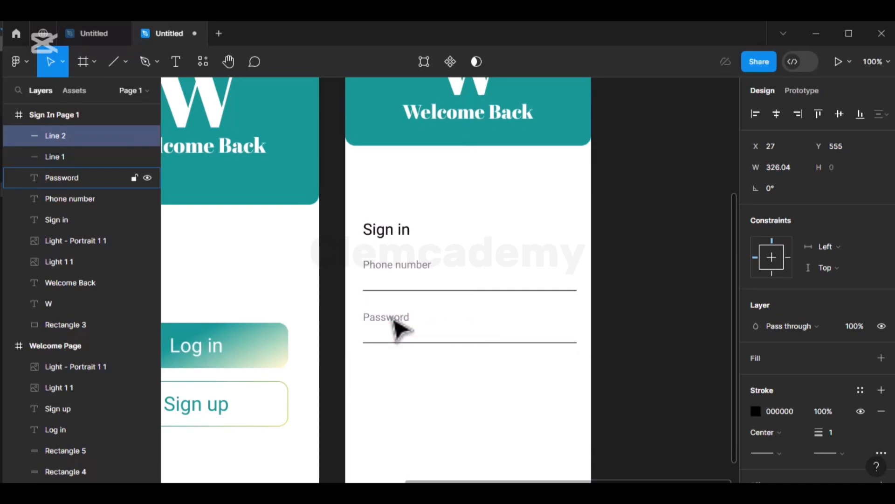
scroll(398, 329, "down", 3)
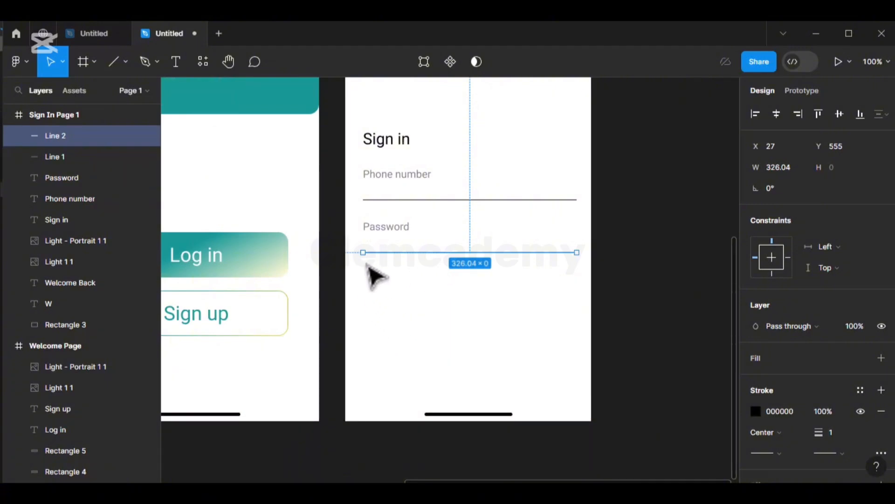
- Place a copy of the Password label beneath the second underline
left_click(398, 233)
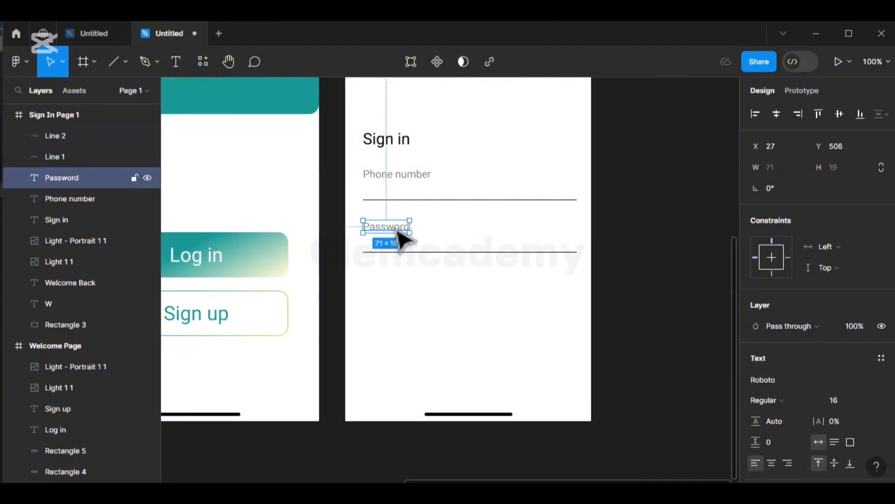
key("ctrl+d")
left_click_drag(400, 236, 402, 282)
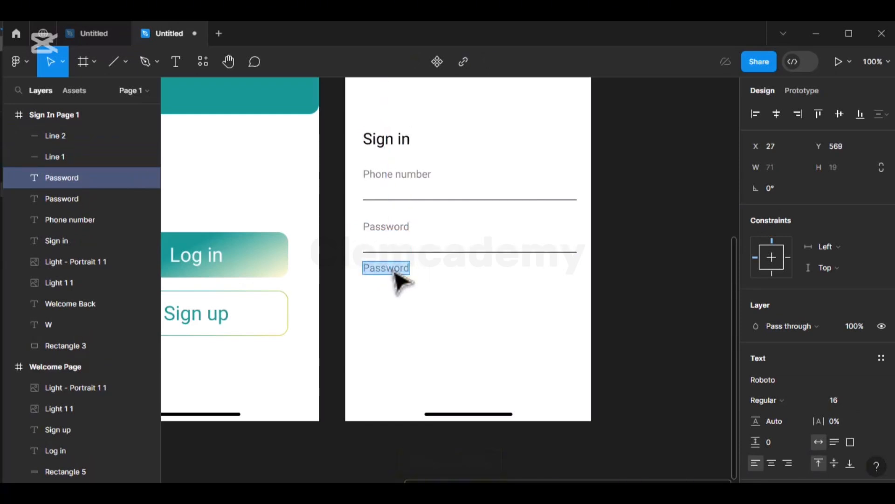
- Change the copied label's text to 'Forgot password'
type("Forgot p")
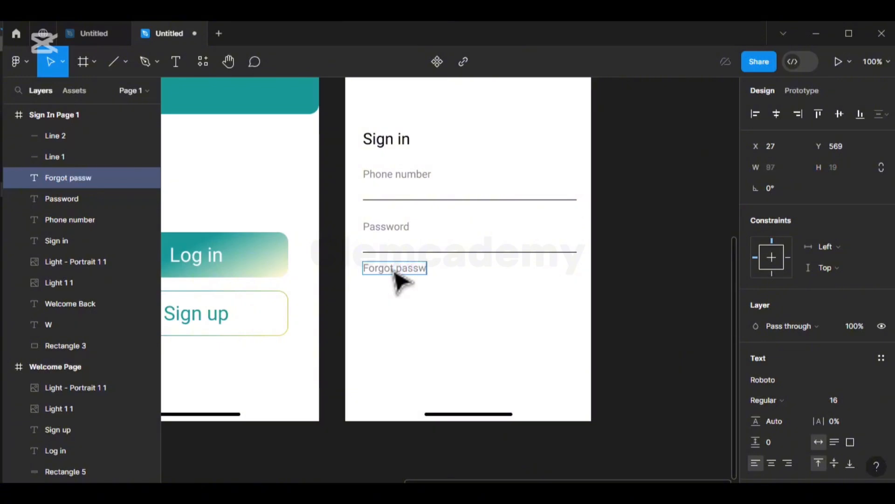
key("Escape")
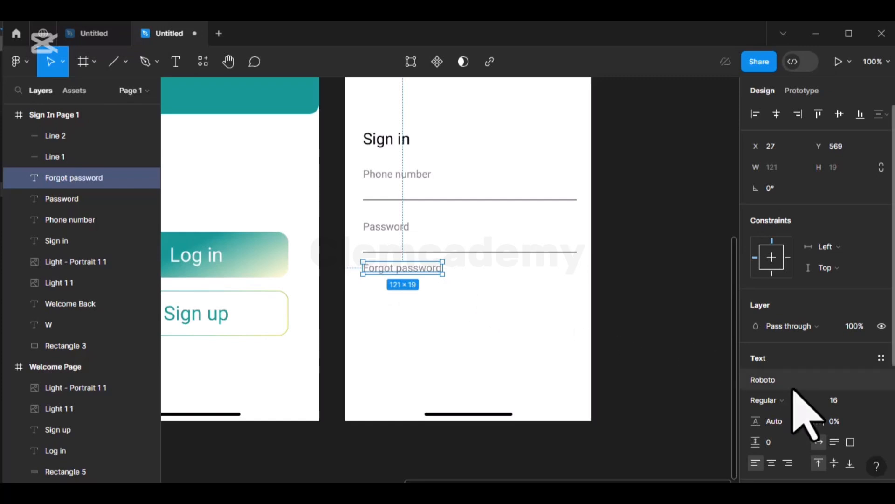
scroll(793, 406, "down", 4)
- Color Forgot password blue 1609A9 at 100% opacity and set it 16 below the underline
left_click(756, 342)
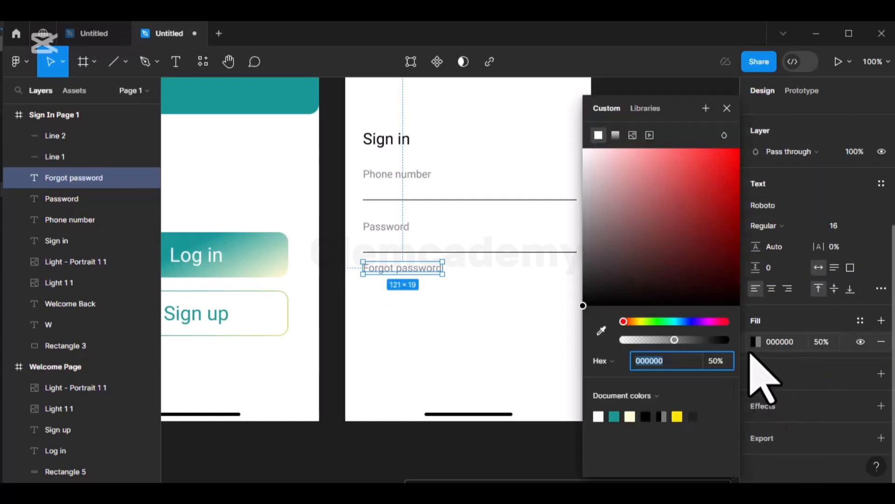
left_click(689, 321)
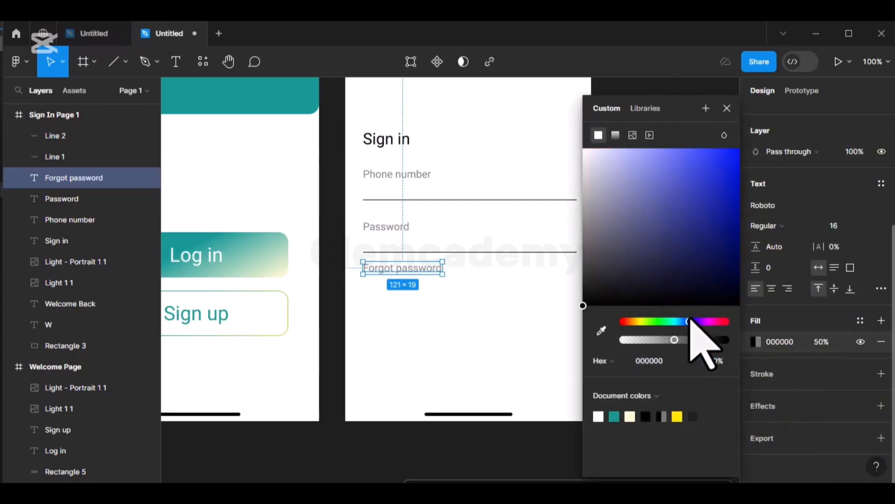
left_click_drag(691, 321, 693, 321)
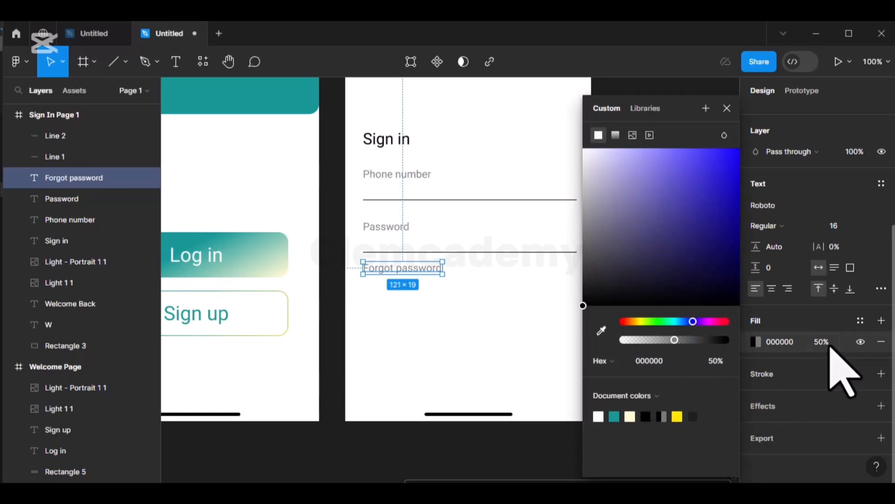
left_click(716, 364)
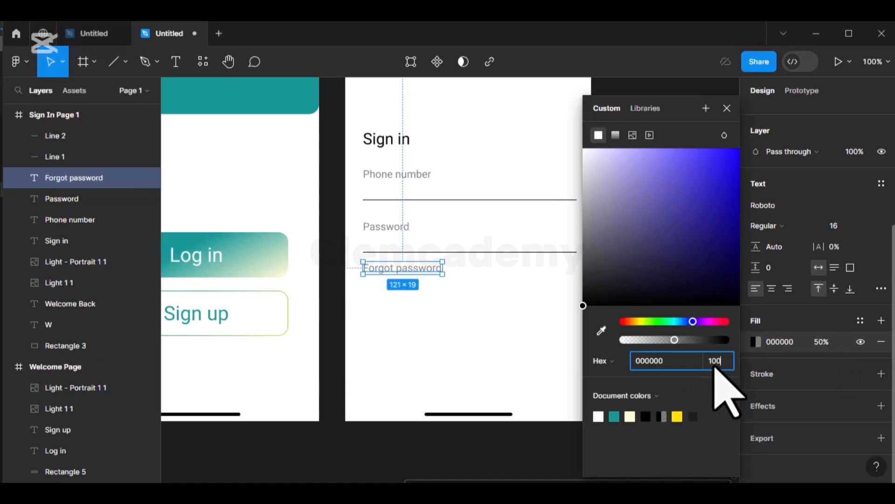
key("Return")
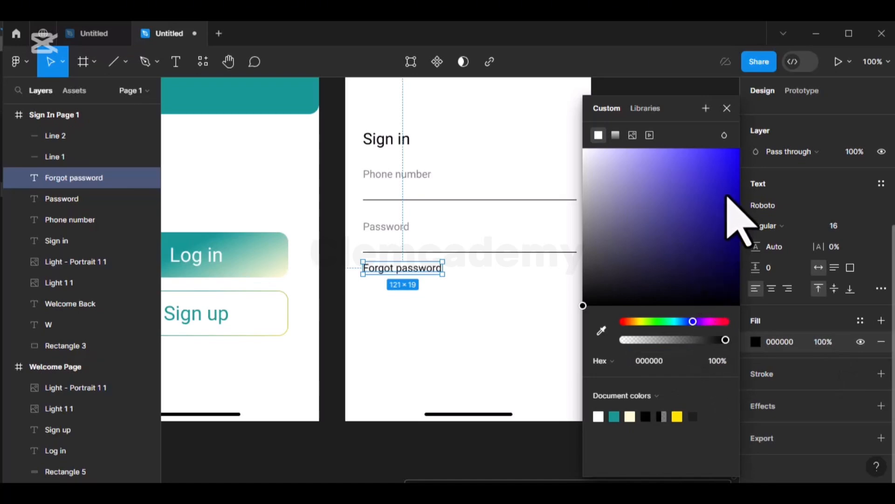
left_click(726, 189)
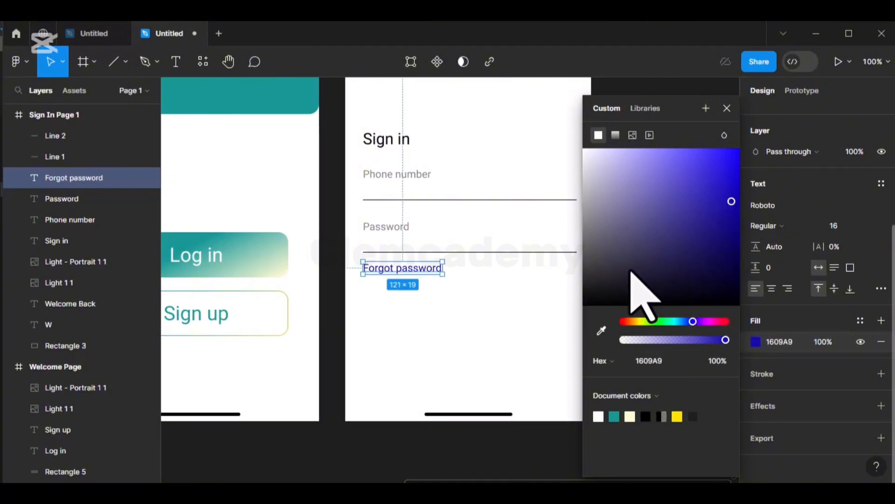
left_click(727, 108)
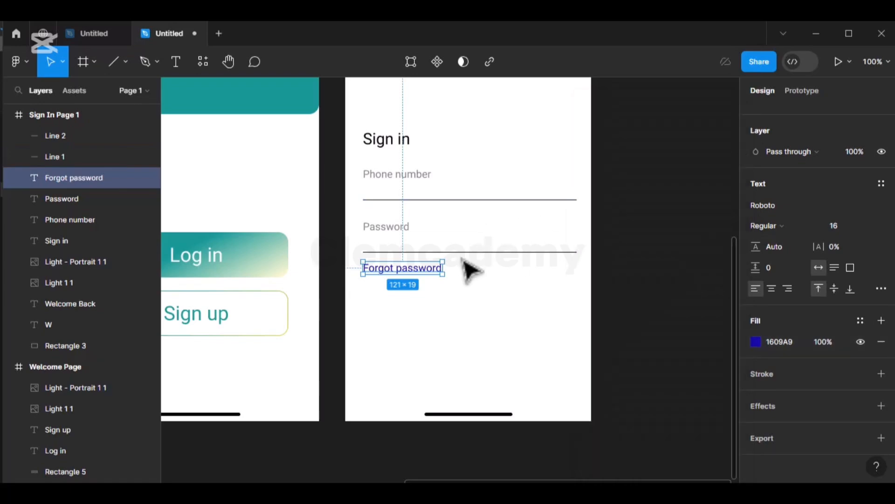
key("alt")
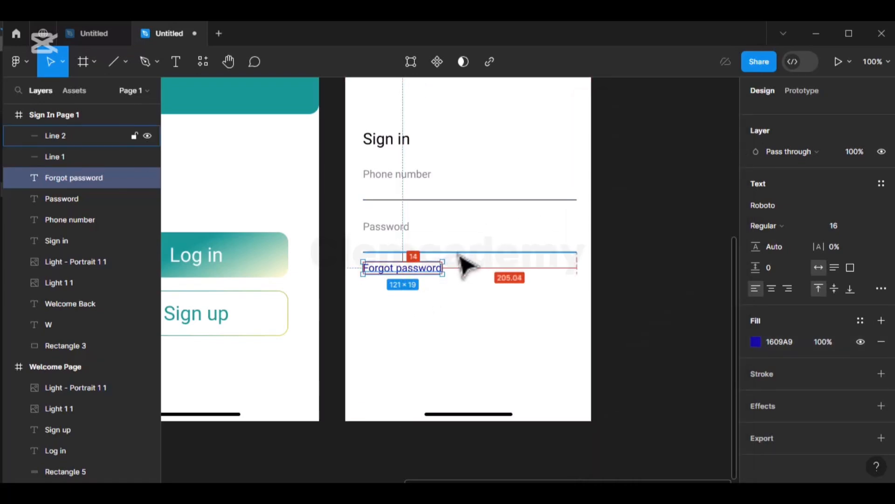
key("Down")
key("Down")
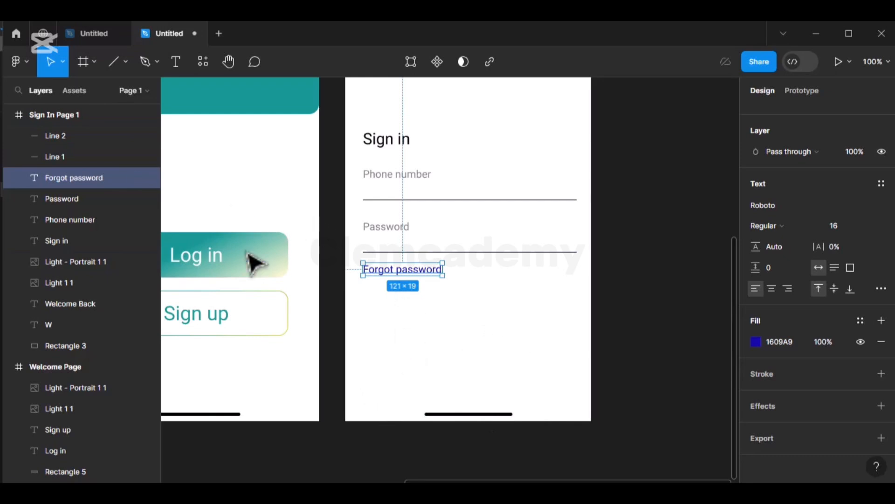
- Copy the Log in button shape below Forgot password as a solid teal 159895 rectangle, 253×54
left_click(261, 260)
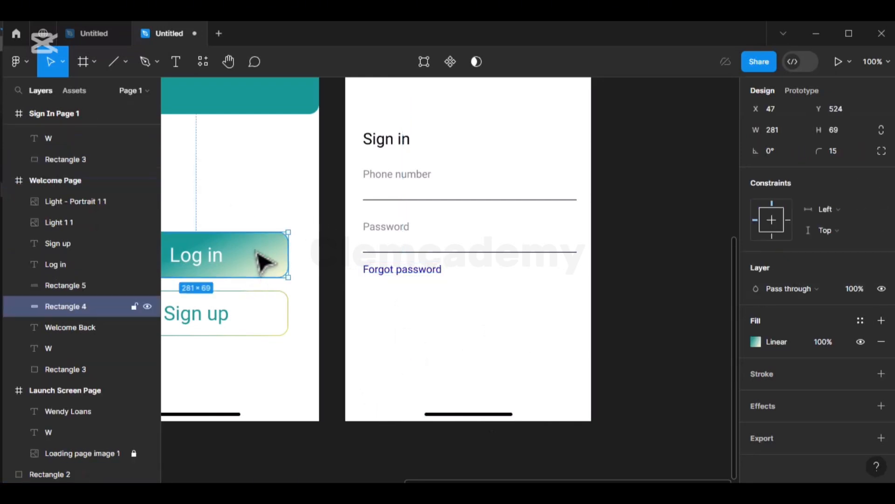
key("ctrl+d")
left_click_drag(261, 260, 523, 327)
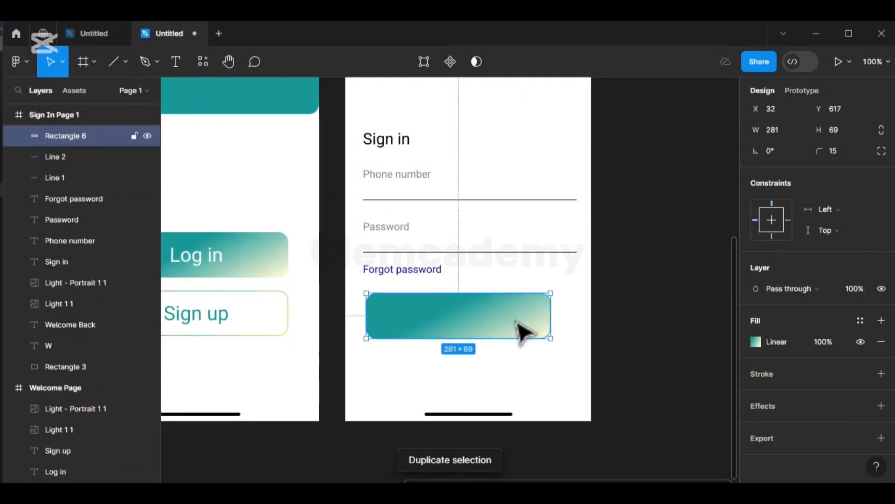
left_click(754, 342)
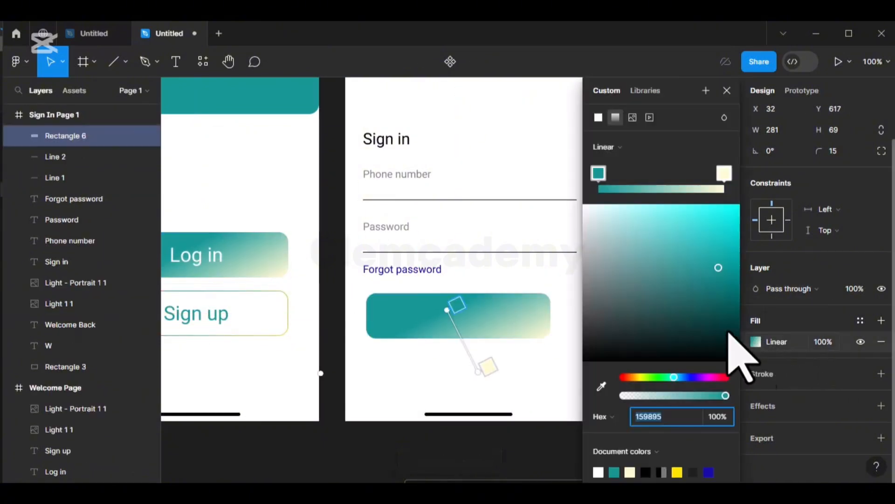
left_click(613, 123)
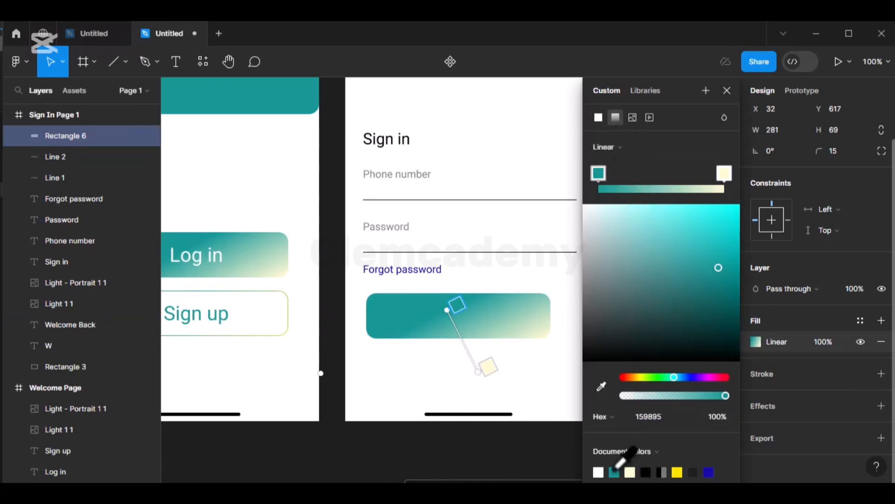
left_click(599, 118)
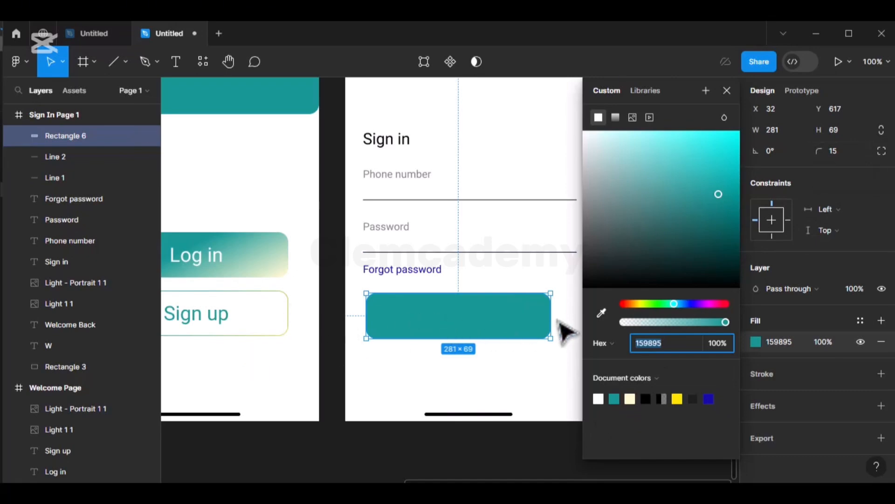
left_click_drag(456, 293, 453, 303)
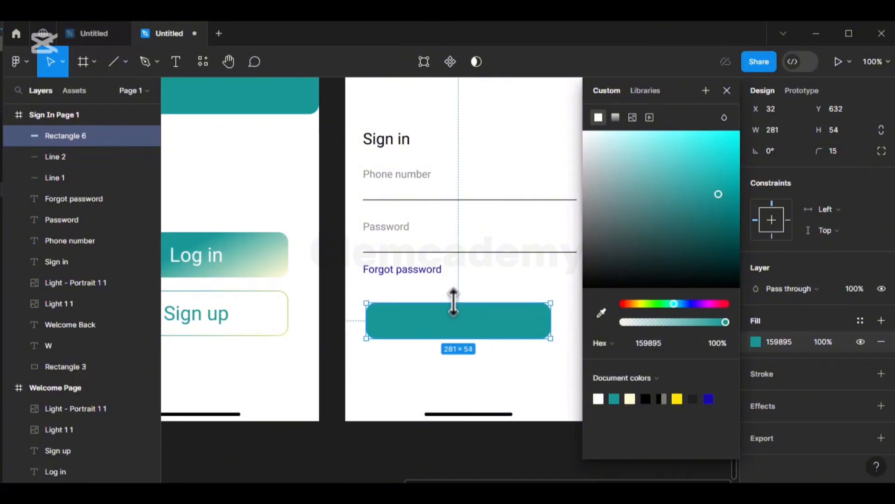
left_click_drag(555, 325, 504, 333)
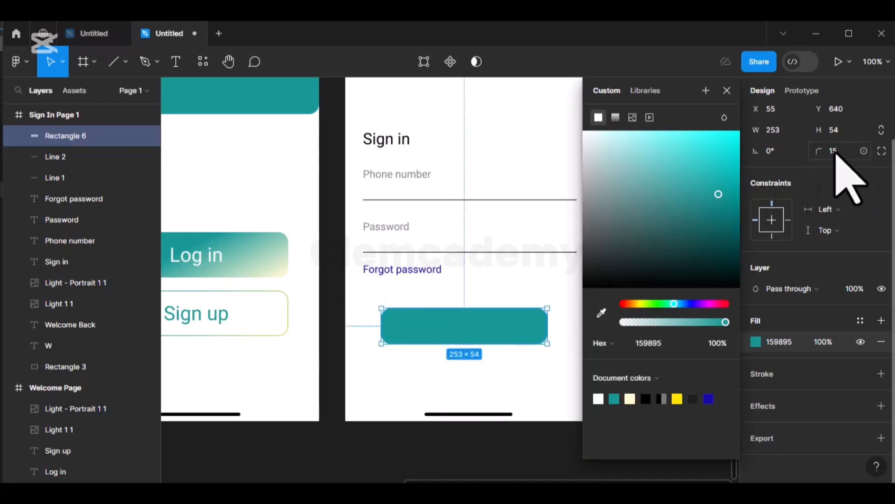
type("1")
left_click(727, 90)
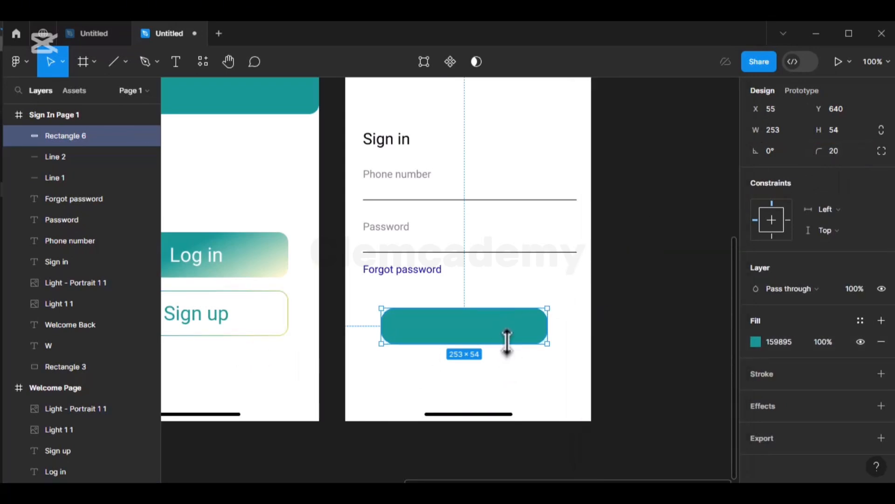
- Move the teal button rectangle lower in the frame to about Y 678
key("ctrl+minus")
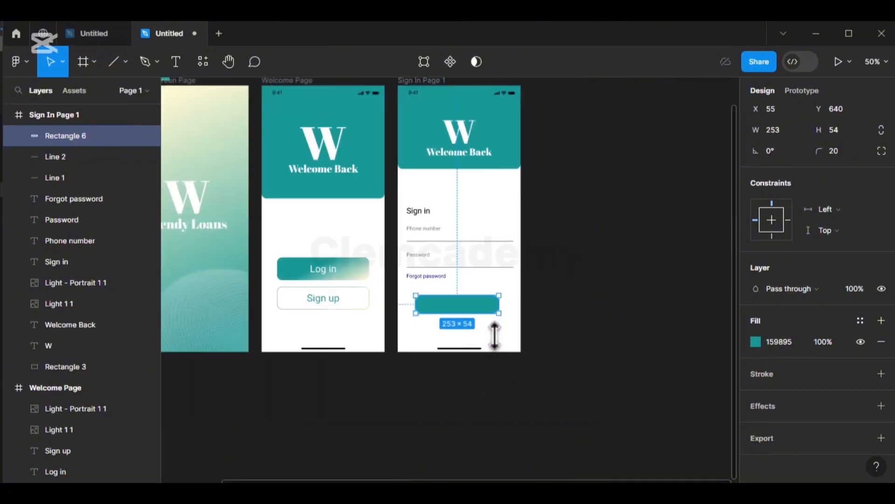
scroll(494, 335, "up", 1)
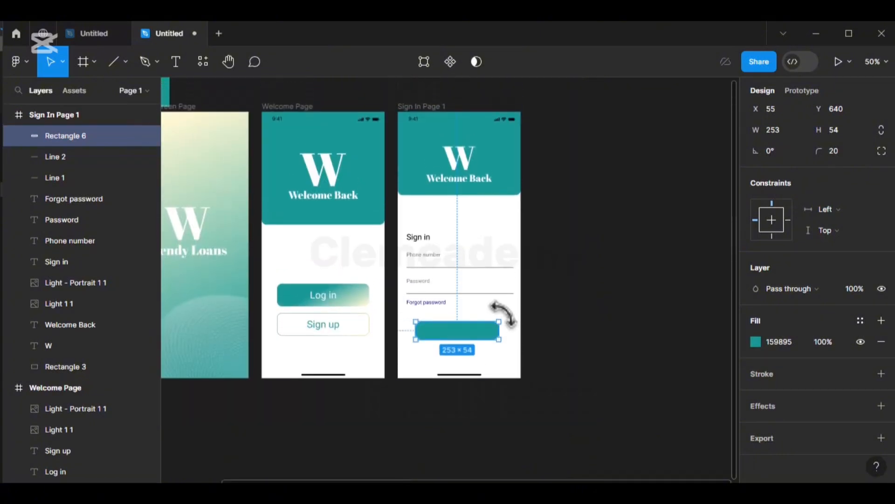
key("ctrl+plus")
scroll(510, 325, "up", 1)
scroll(509, 326, "down", 1)
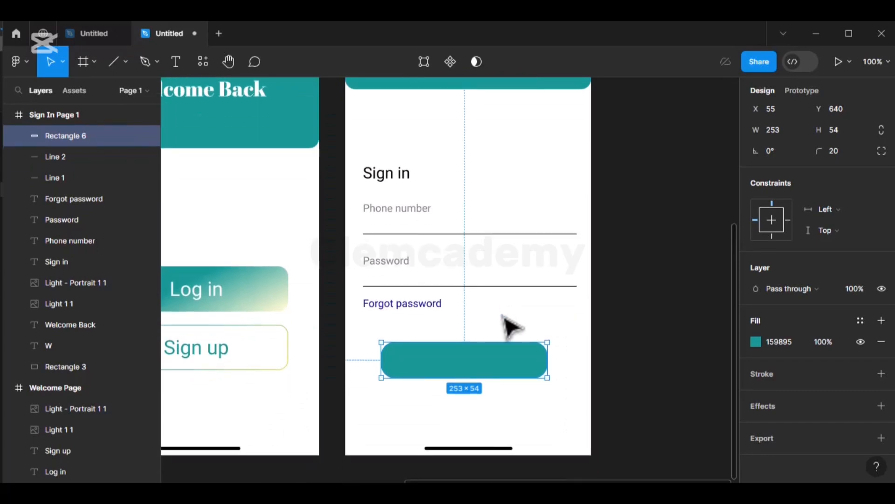
key("ctrl+minus")
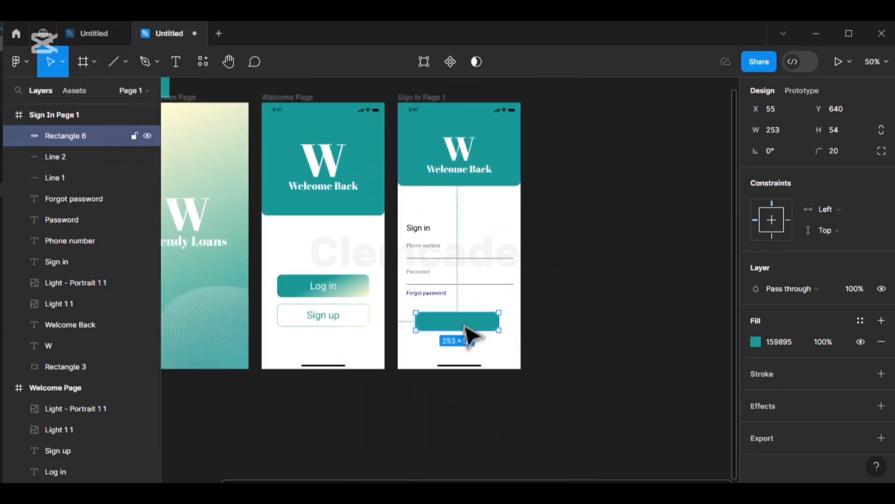
left_click_drag(465, 327, 467, 340)
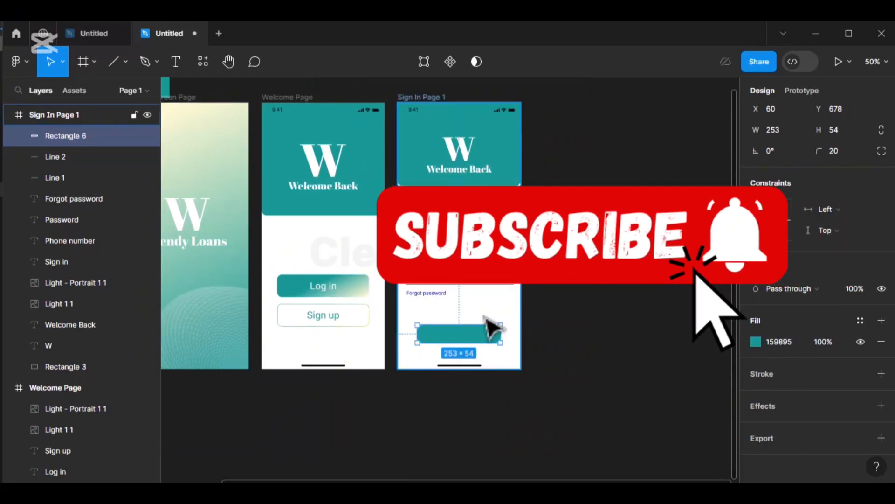
key("shift+0")
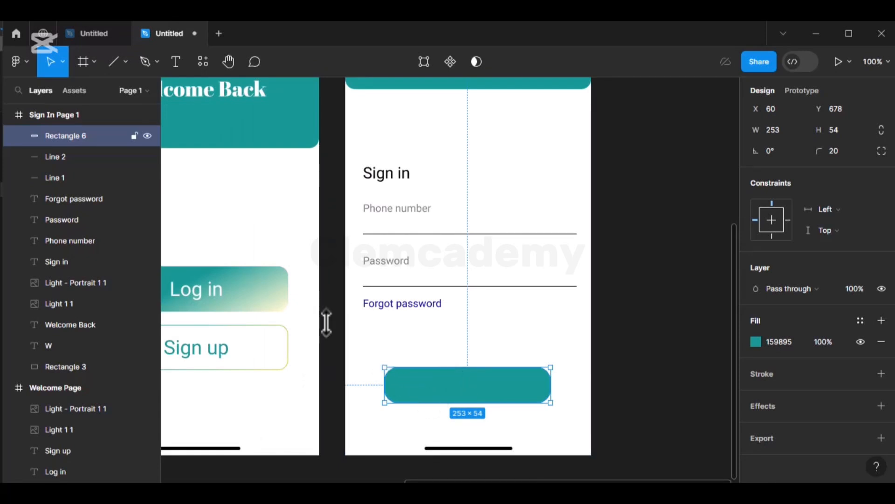
left_click(387, 180)
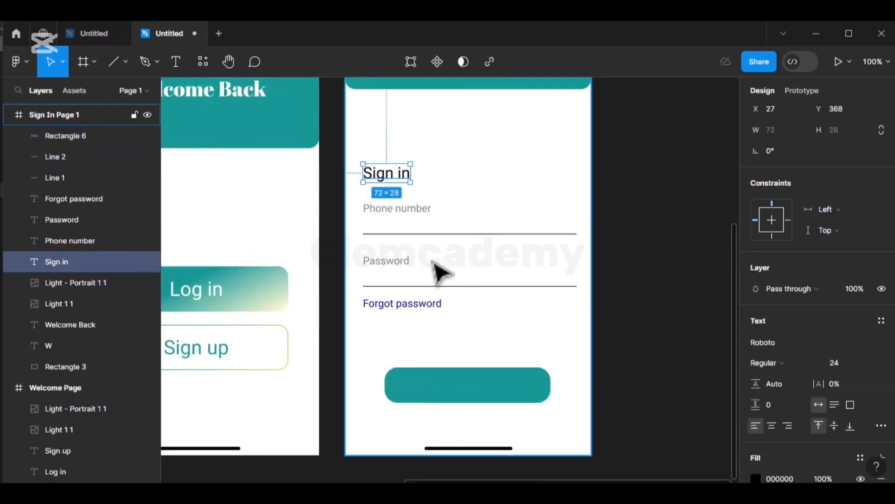
- Put a copy of the Sign in heading on the teal button, brought to front, size 20, centred
key("ctrl+d")
left_click_drag(398, 178, 481, 385)
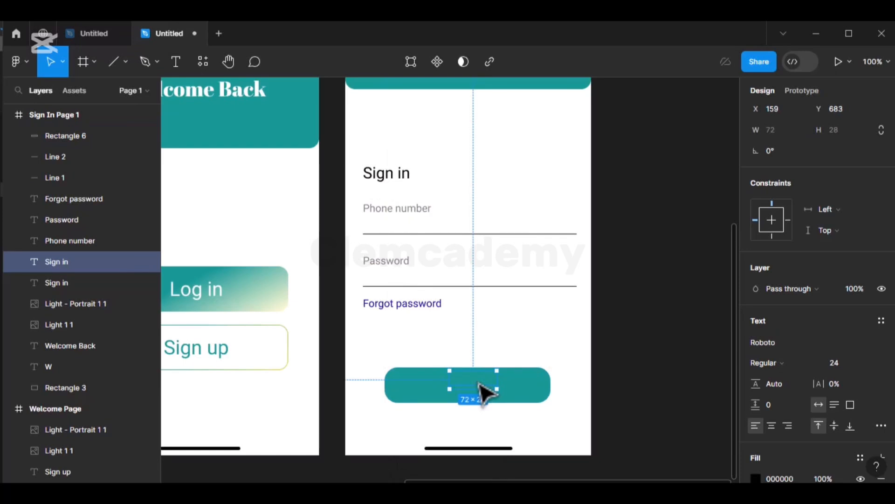
right_click(480, 391)
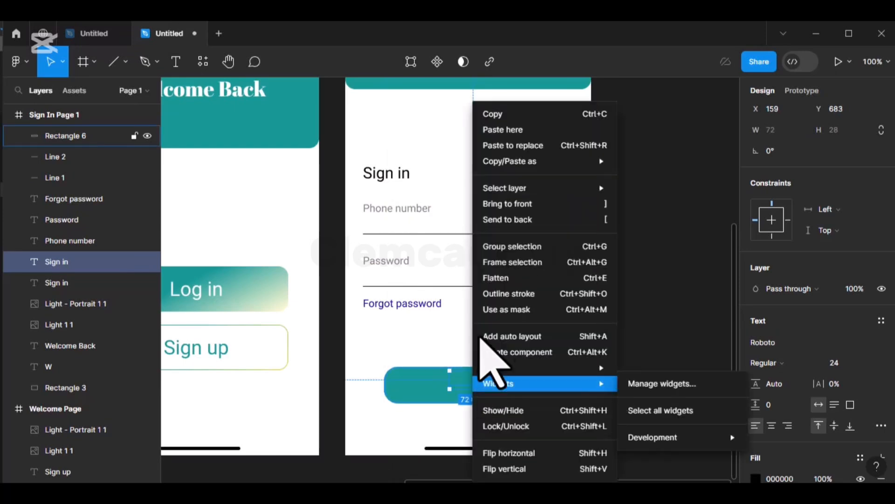
left_click(526, 205)
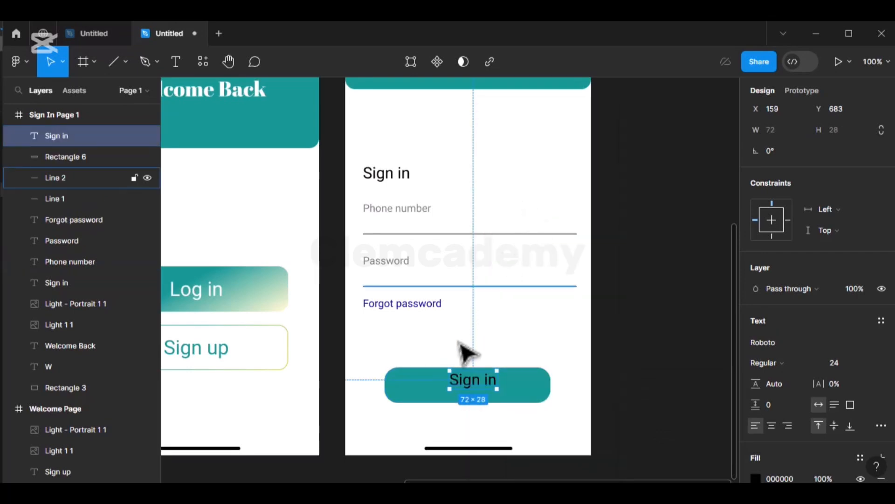
left_click(877, 363)
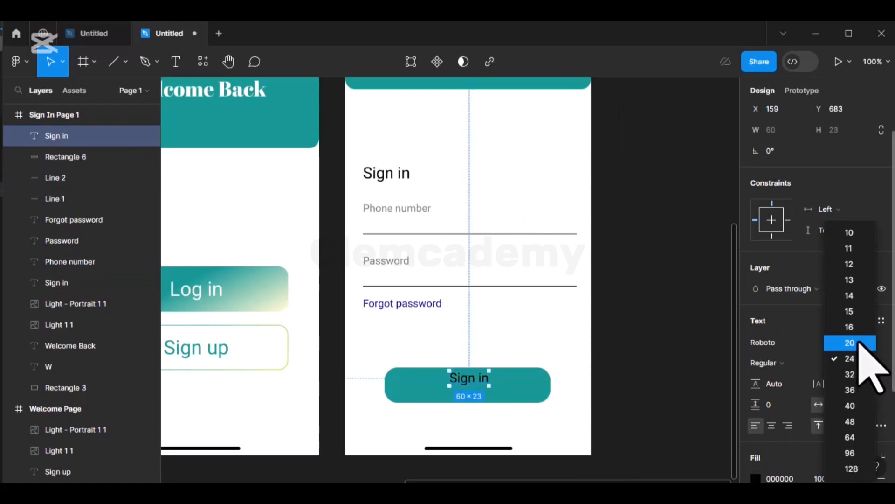
left_click(859, 344)
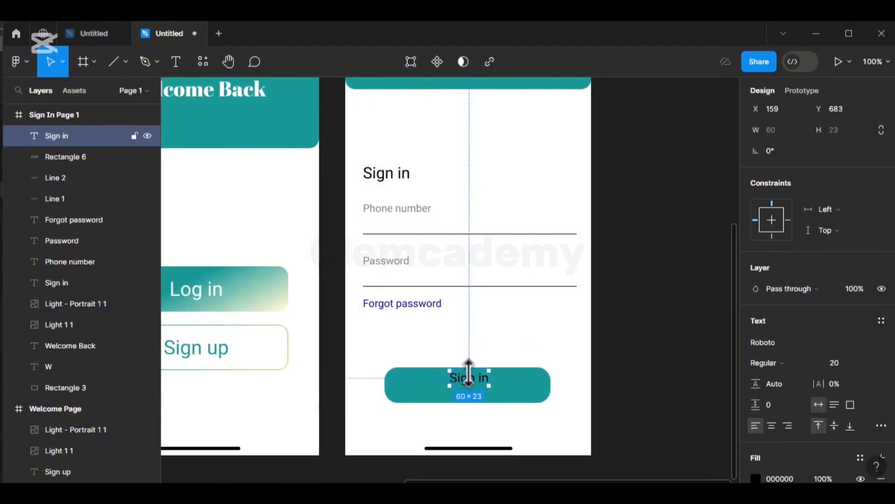
left_click_drag(471, 378, 469, 387)
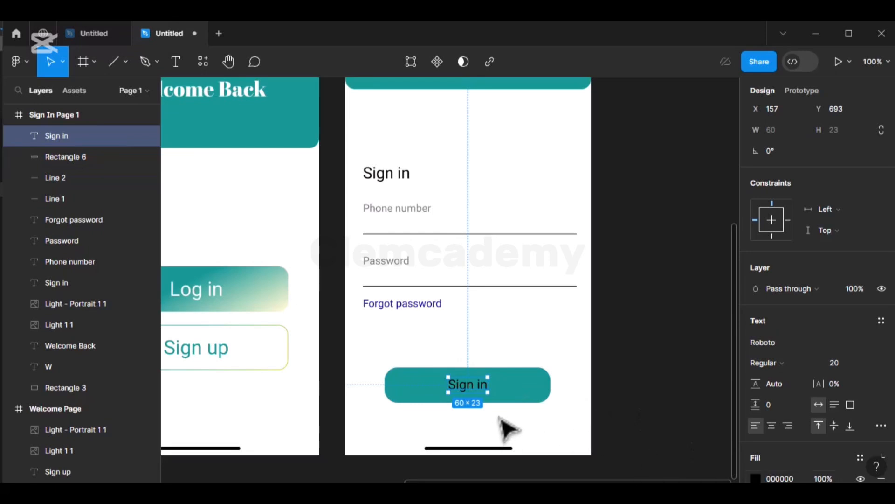
key("alt")
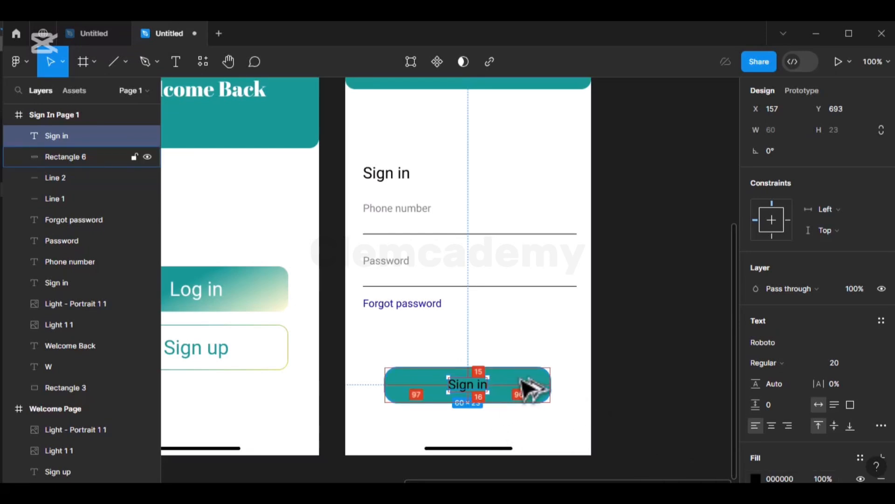
- Make the button label white FFFFFF and check the button's distance to Forgot password
left_click(756, 479)
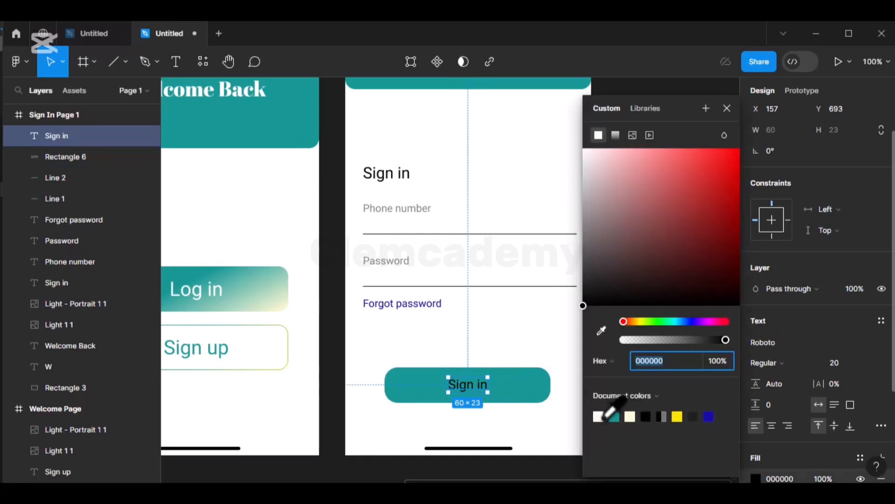
left_click_drag(600, 219, 557, 140)
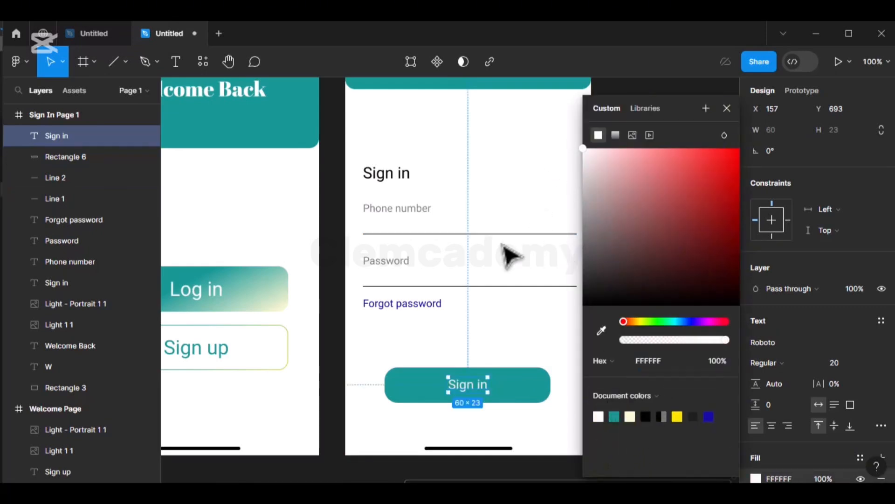
left_click(727, 108)
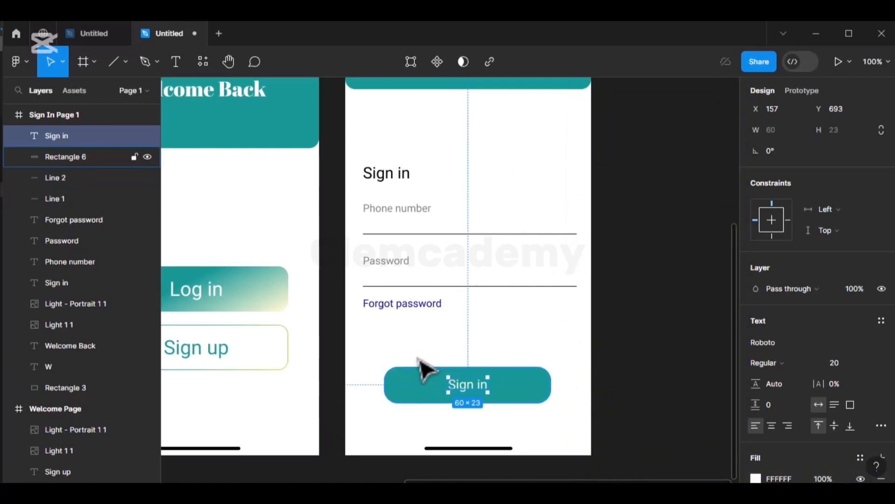
scroll(425, 369, "up", 1)
scroll(425, 369, "up", 2)
scroll(425, 369, "down", 2)
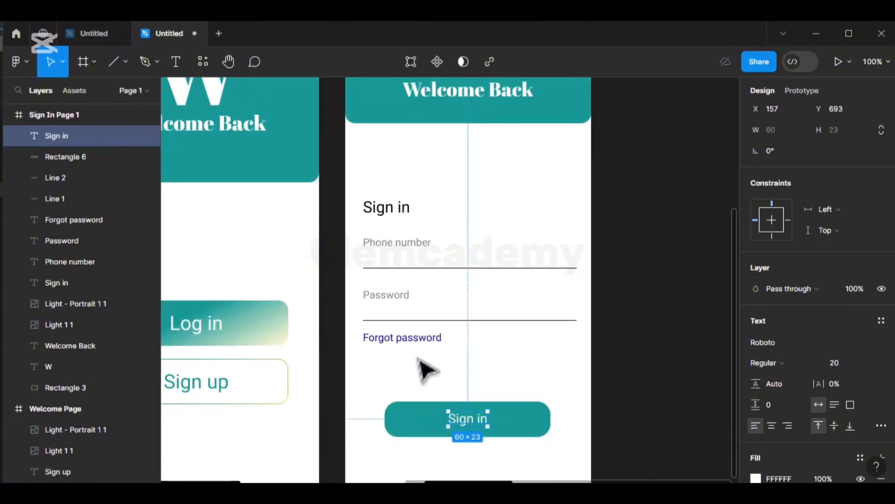
key("minus")
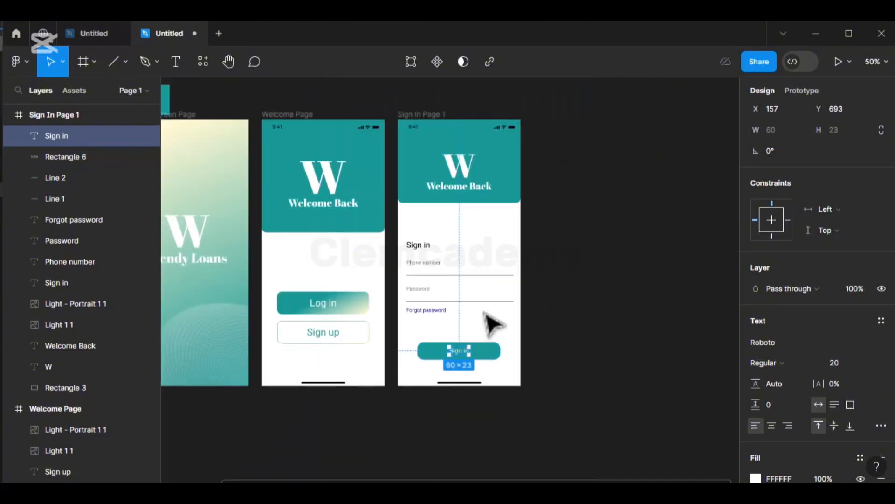
left_click(466, 327)
left_click_drag(419, 334, 503, 371)
key("alt")
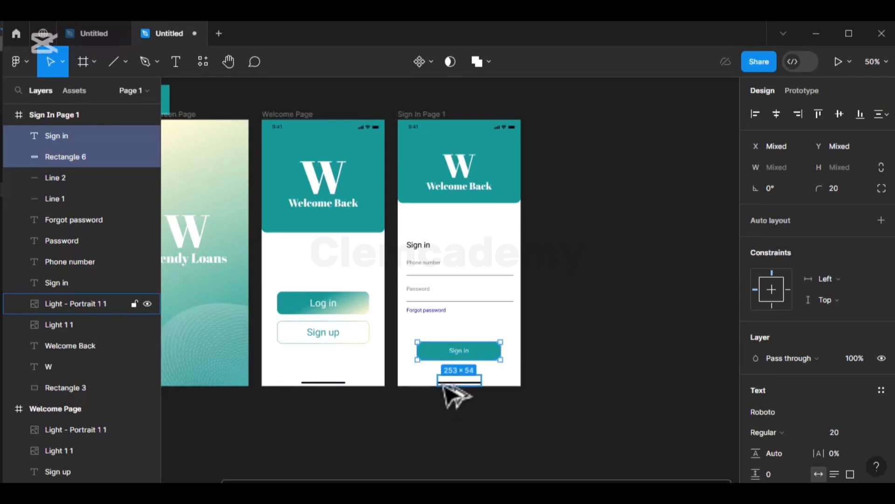
left_click(575, 314)
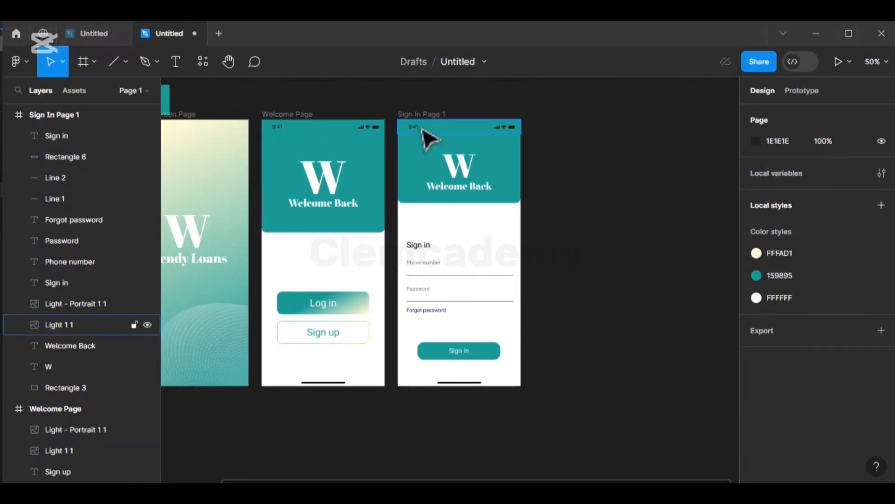
- Duplicate the Sign In Page 1 frame to create Sign In Page 2 beside it
left_click(430, 115)
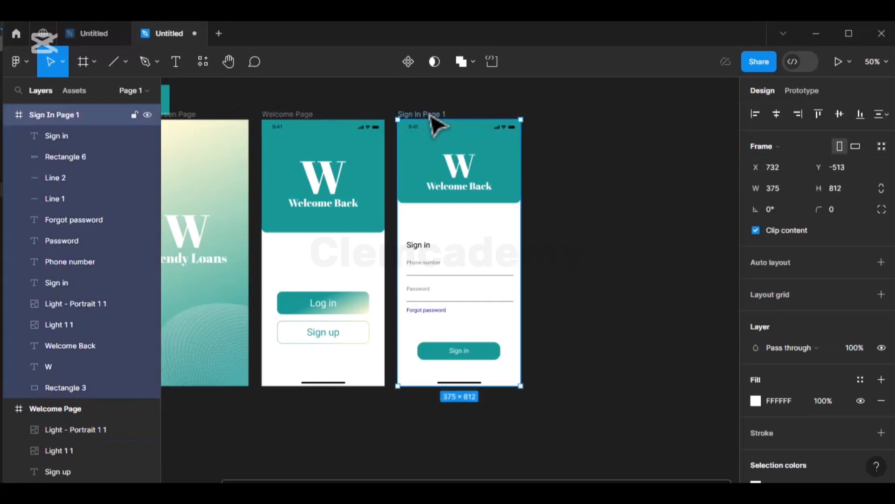
key("ctrl+d")
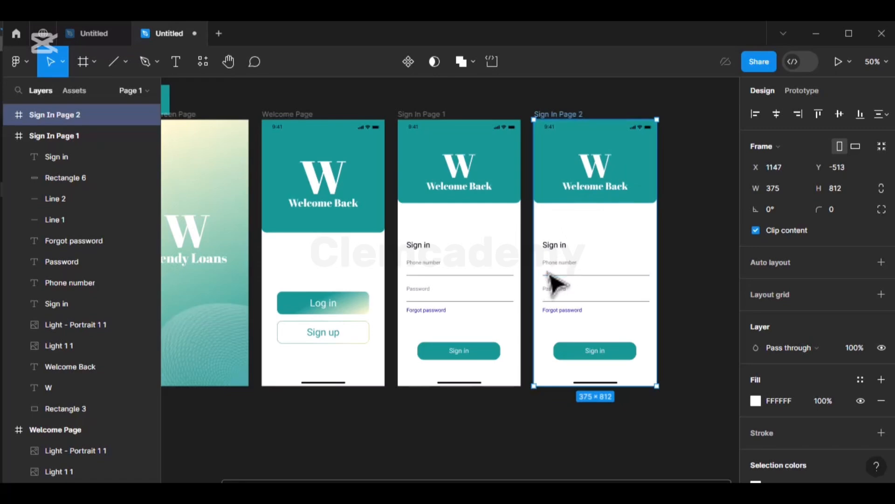
- Copy the Phone number placeholder below itself and retype it as a sample phone number
left_click(561, 265)
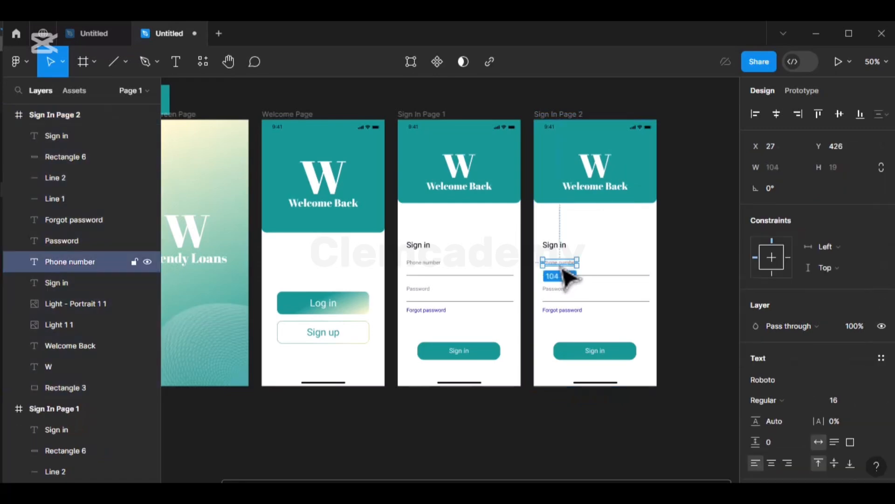
key("ctrl+d")
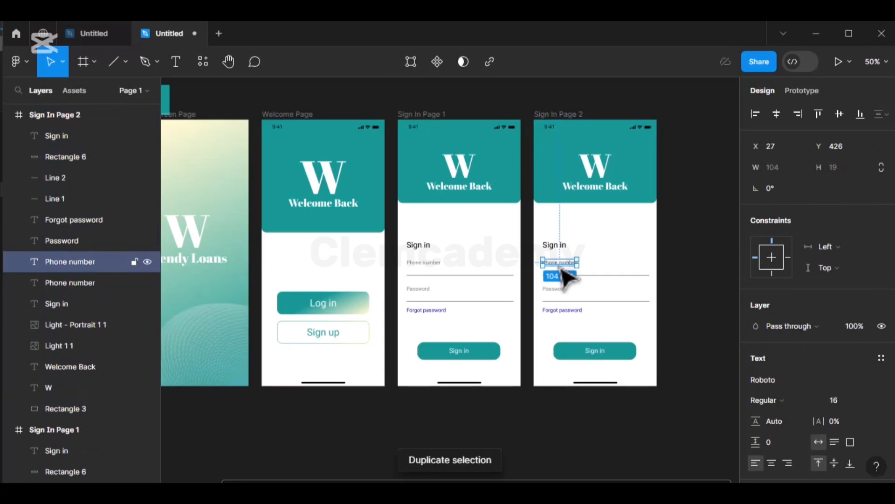
key("shift+0")
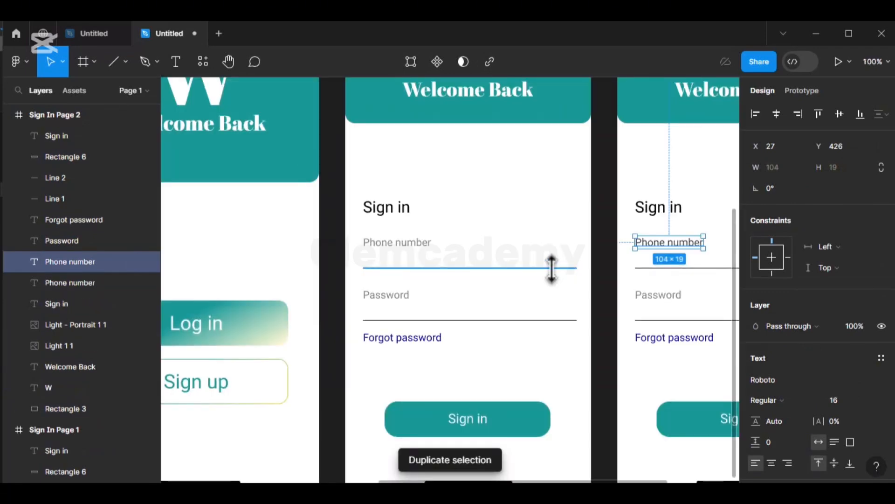
scroll(552, 268, "right", 5)
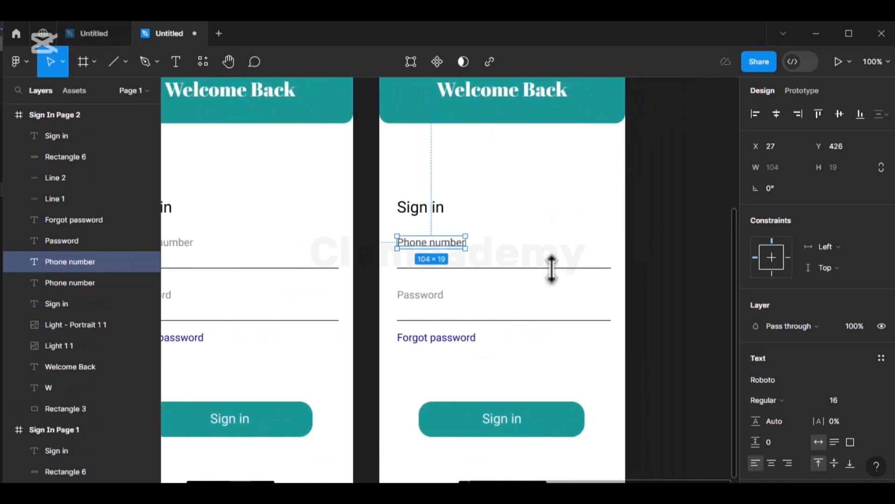
left_click_drag(446, 255, 450, 266)
double_click(455, 260)
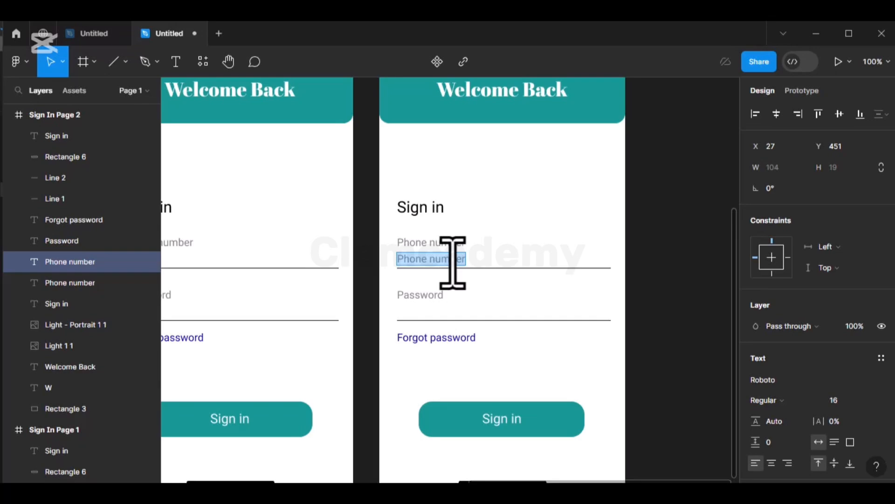
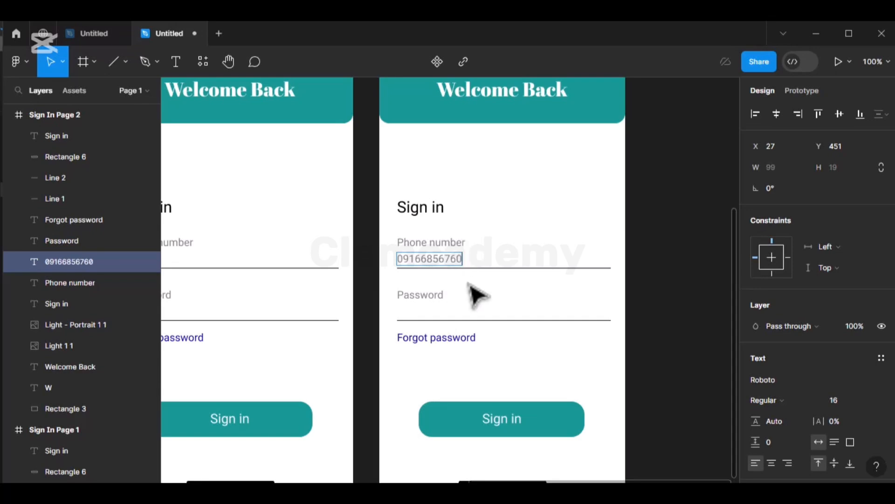
key("Escape")
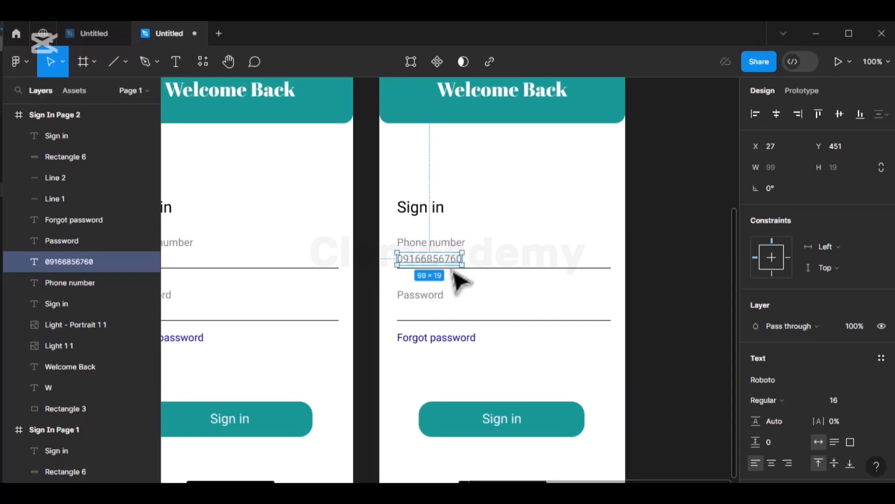
- Make the phone number 100% opaque at size 14, resting just above the underline
scroll(816, 424, "down", 4)
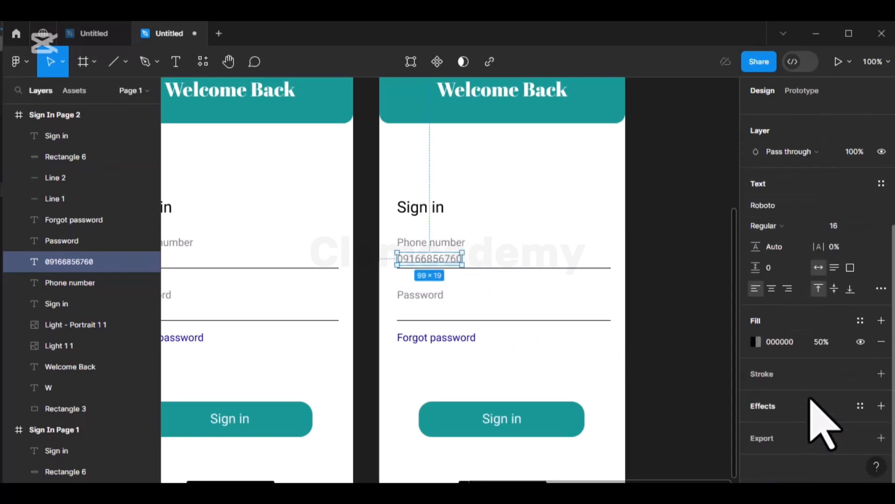
left_click(819, 342)
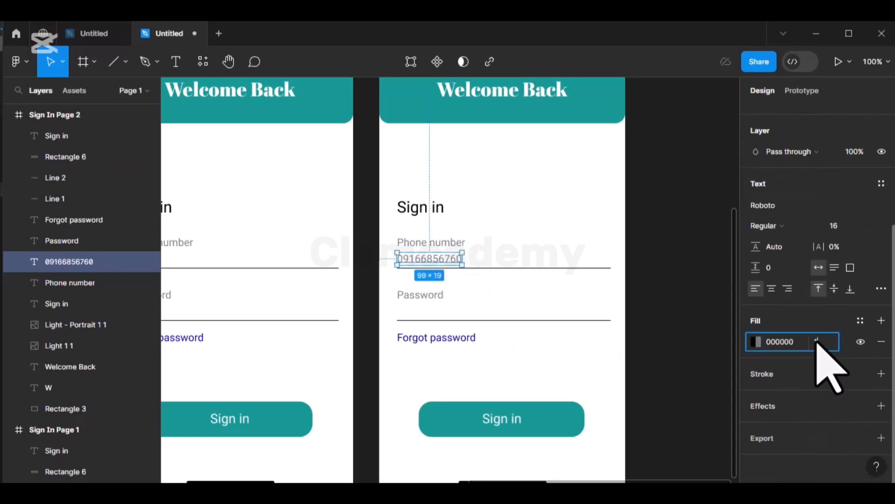
key("Return")
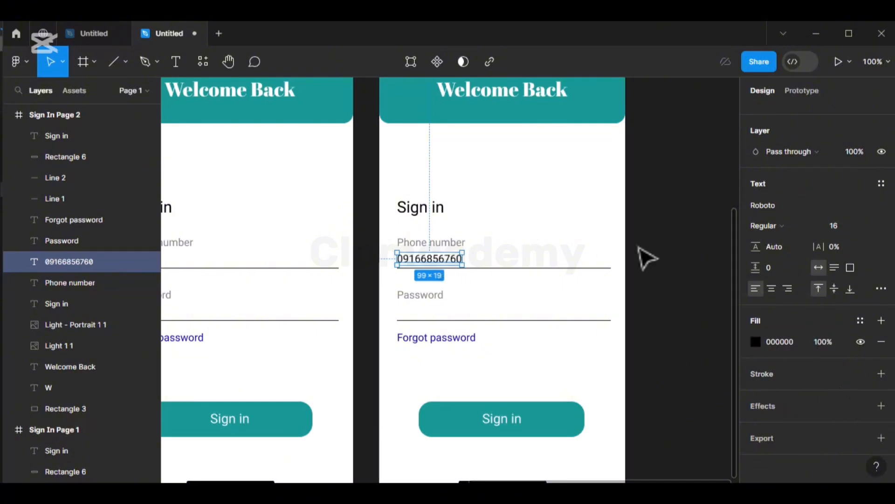
left_click(868, 225)
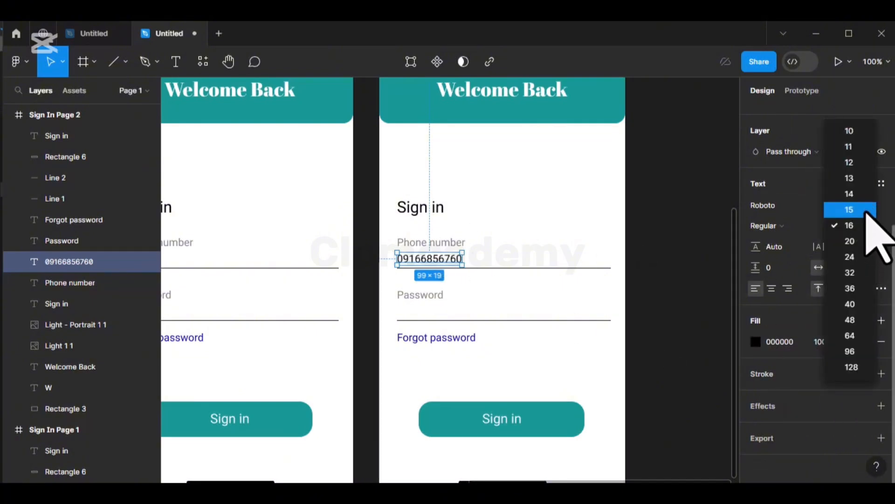
left_click(849, 193)
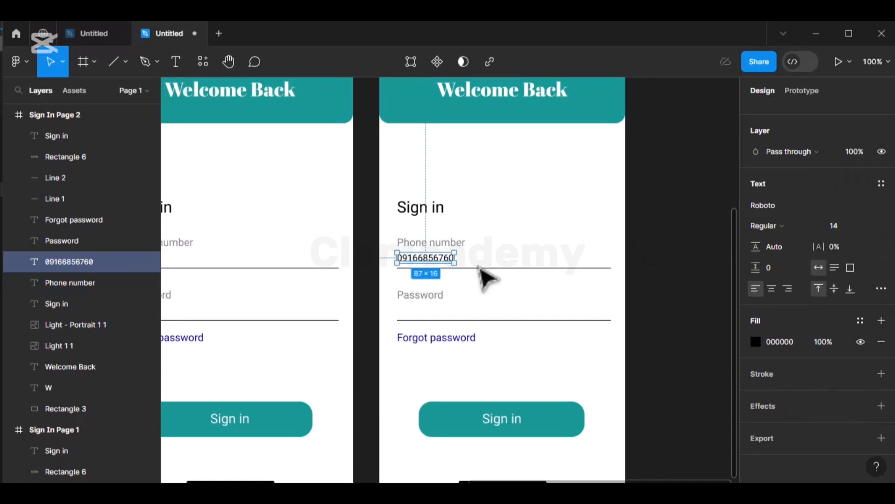
left_click_drag(424, 275, 424, 274)
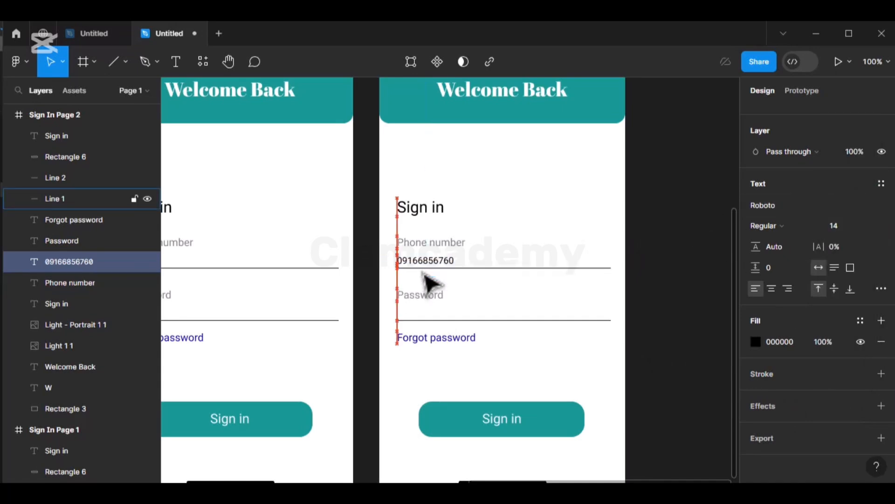
key("alt")
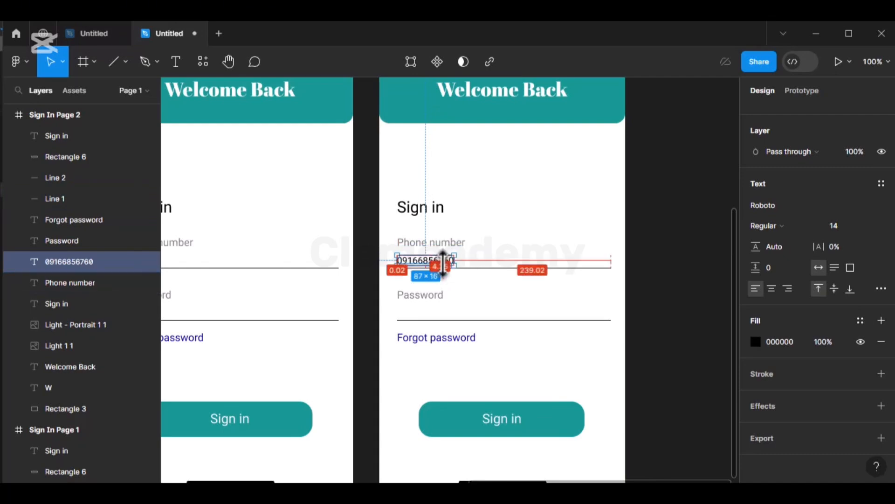
left_click(479, 260)
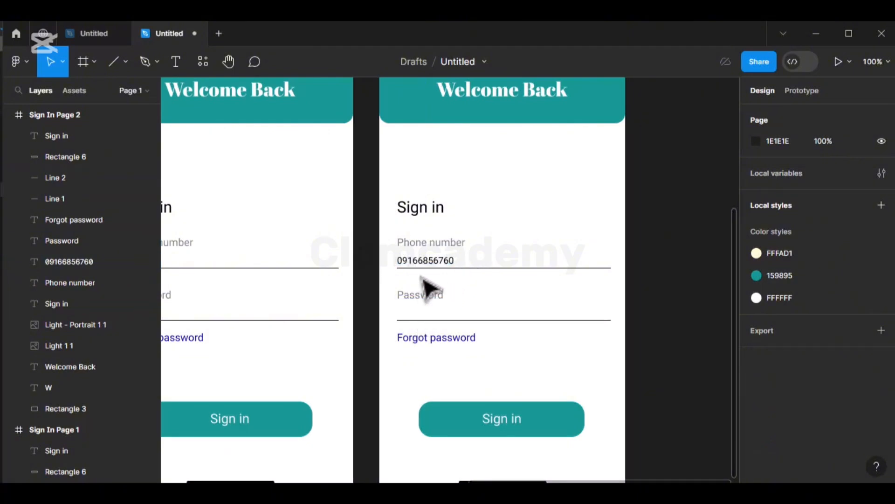
- Copy the phone number into the Password field and replace it with seven asterisks
left_click(426, 262)
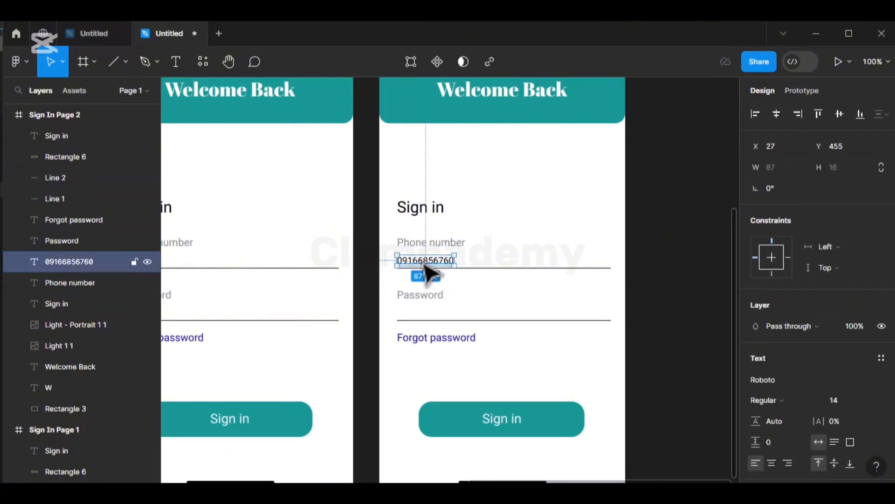
key("ctrl+d")
left_click_drag(427, 268, 424, 321)
key("Up")
key("Up")
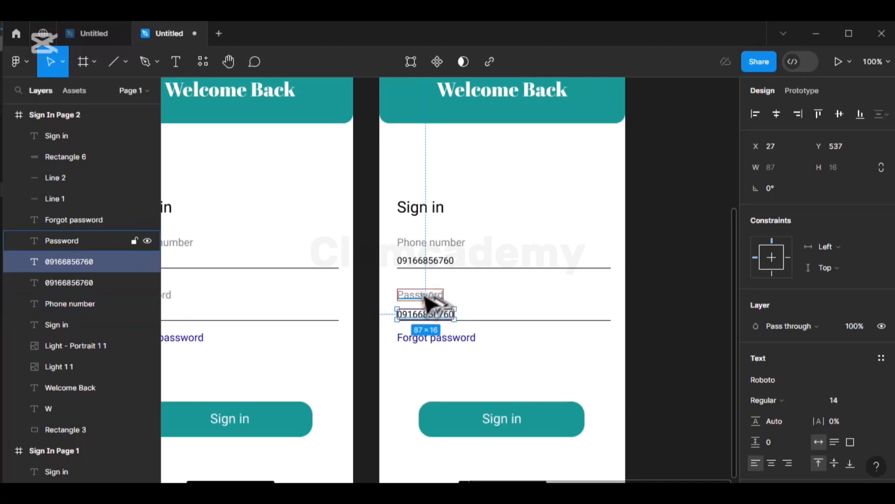
key("Up")
key("alt")
key("Up")
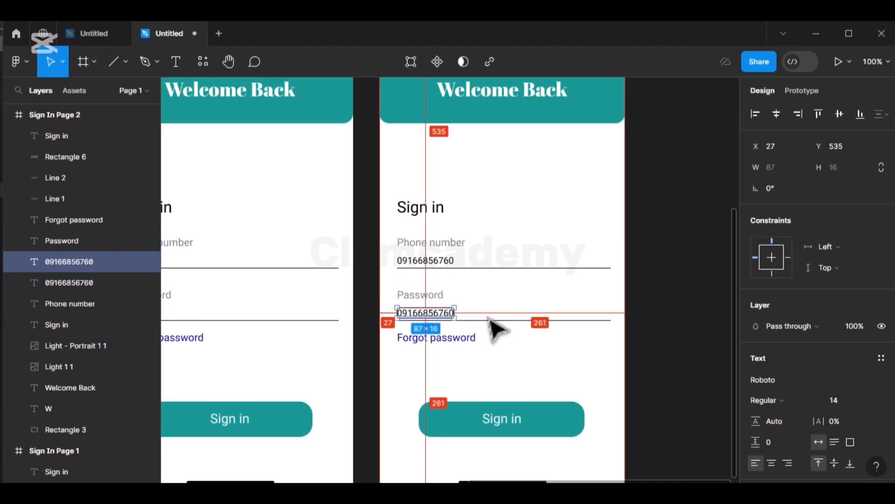
double_click(446, 317)
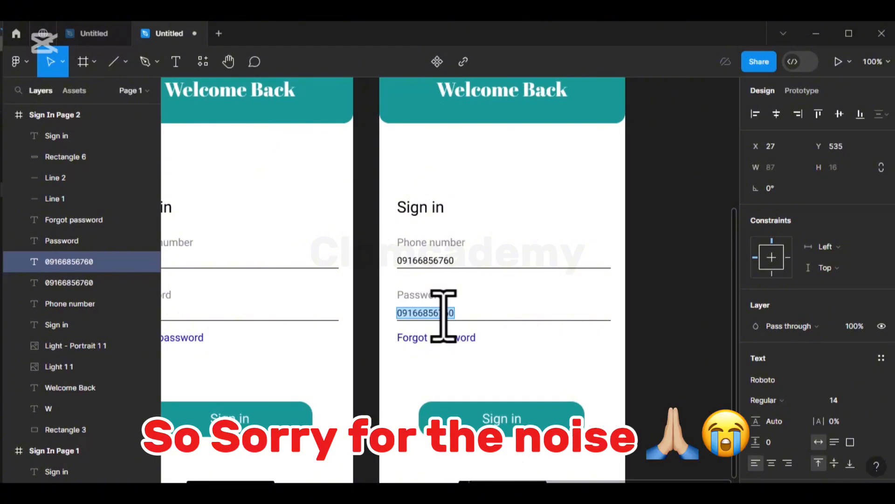
type("*")
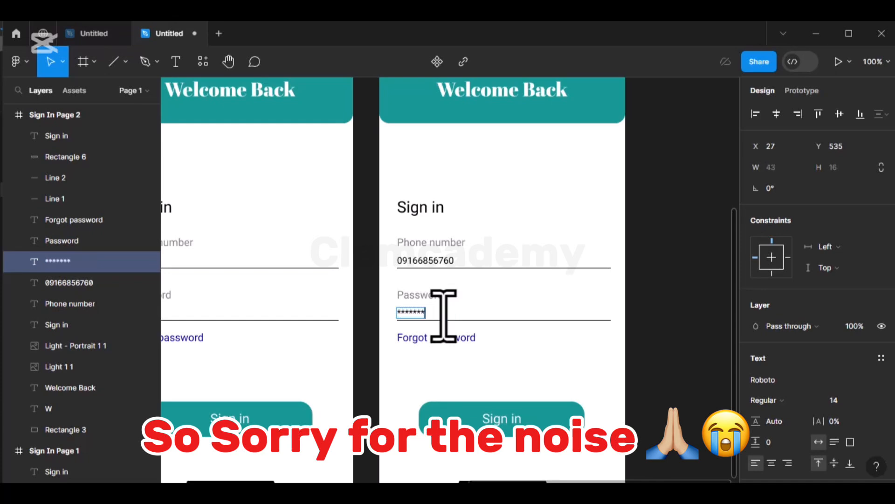
key("Escape")
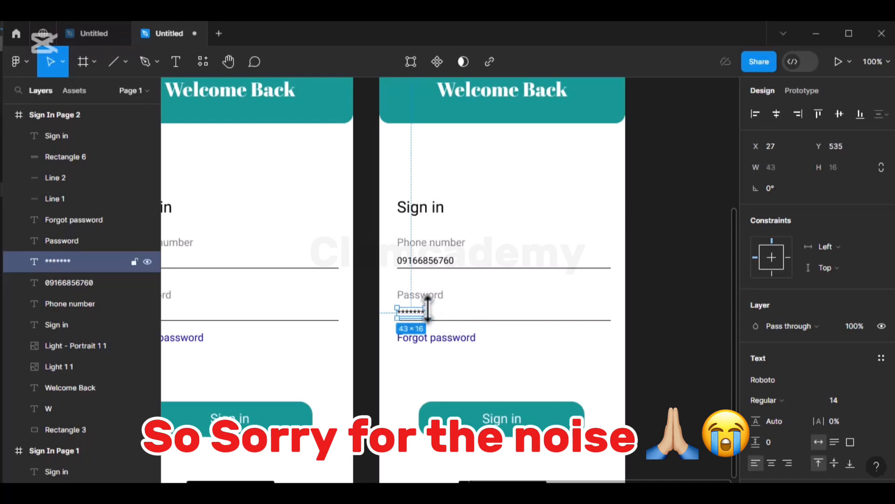
left_click(447, 322)
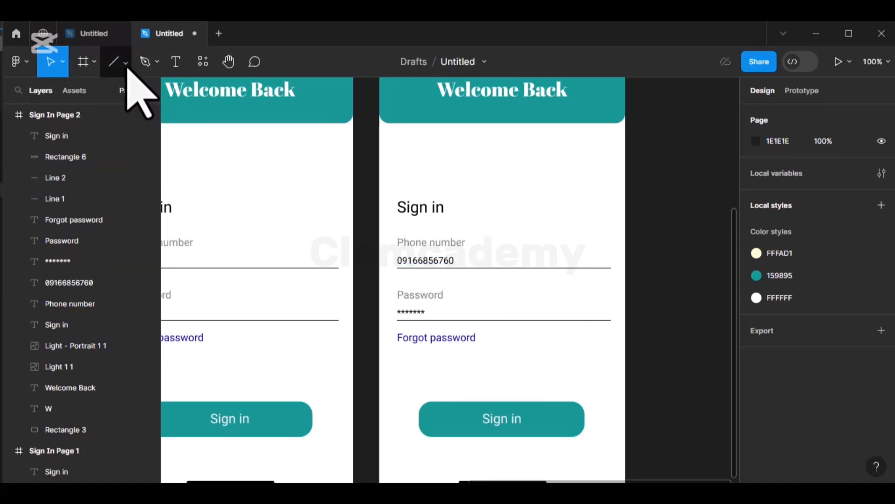
- Place the Eye icon image from the Icon Assets folder onto the sign-in frame
left_click(127, 67)
left_click(113, 195)
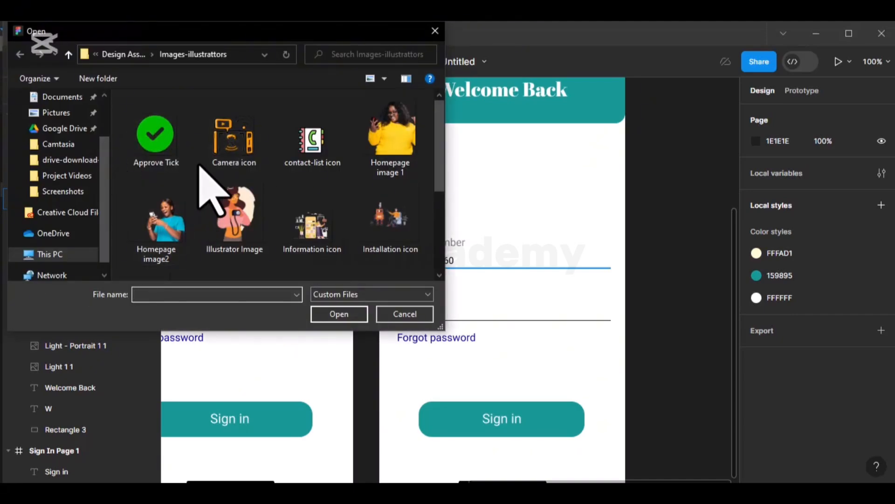
scroll(210, 188, "down", 3)
scroll(207, 161, "up", 3)
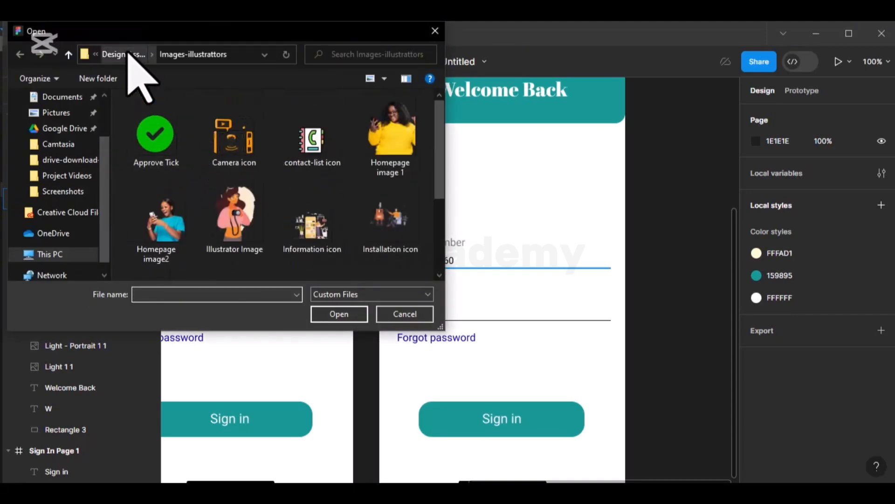
left_click(130, 52)
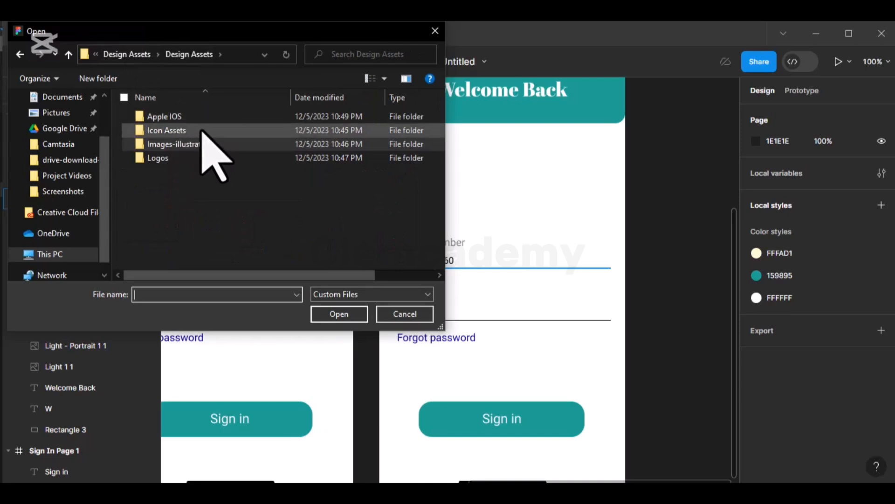
double_click(204, 131)
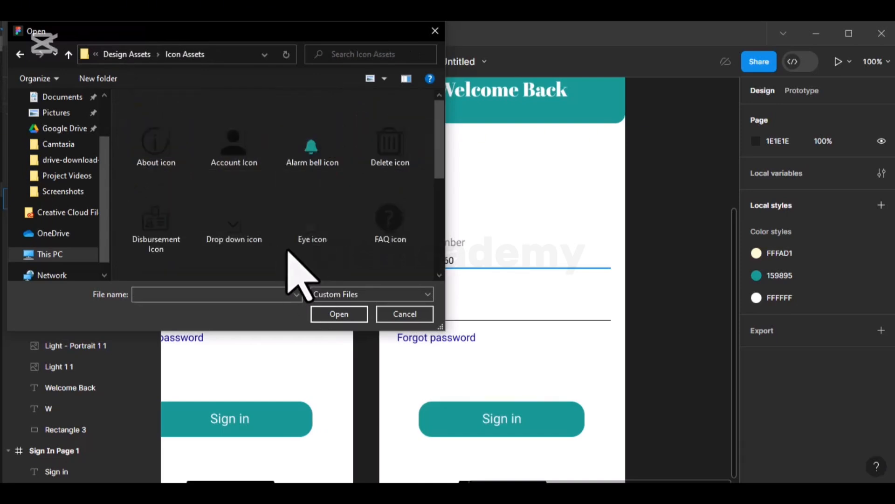
left_click(310, 231)
left_click_drag(310, 230, 568, 207)
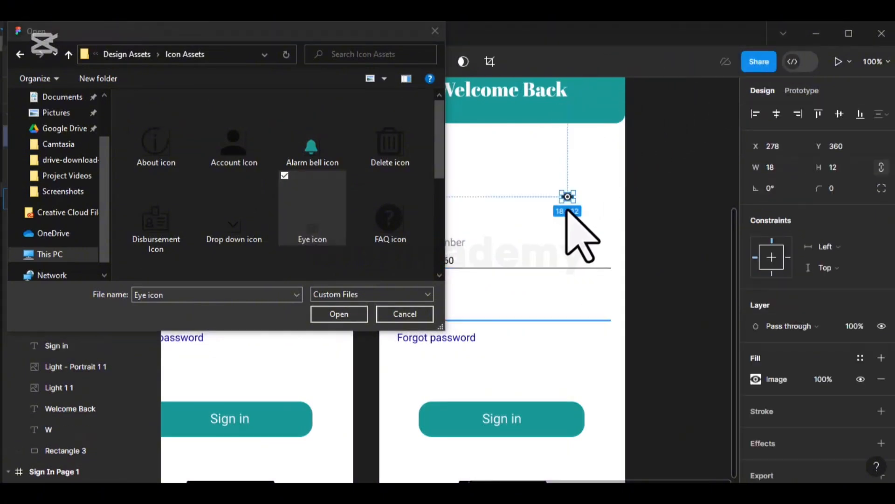
left_click(434, 31)
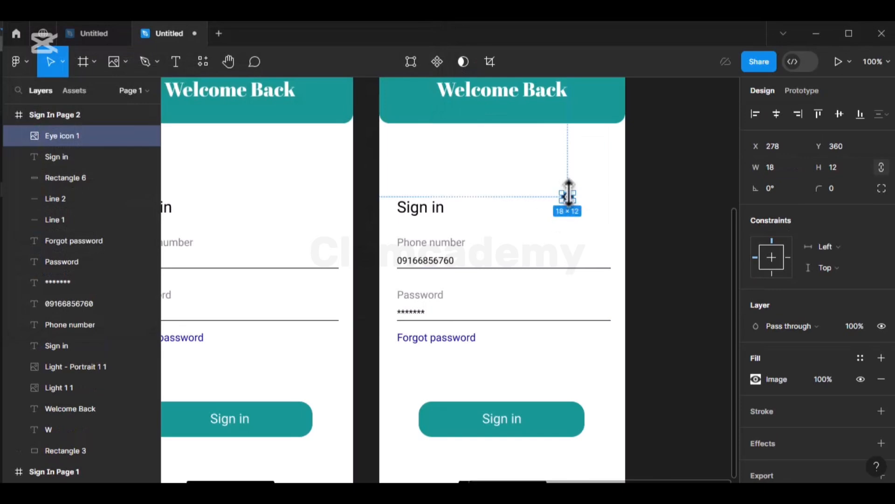
- Move the 18×12 eye icon to the password field's right end, checking its spacing to the underline
left_click_drag(568, 196, 607, 313)
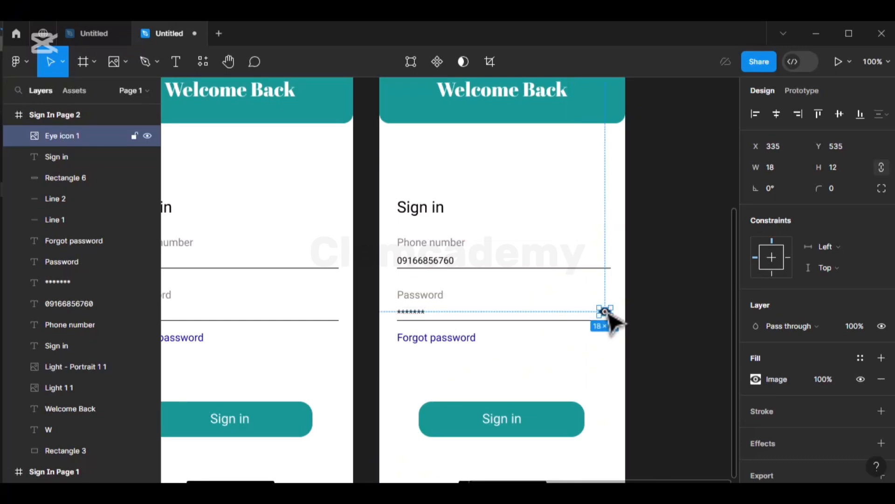
key("alt")
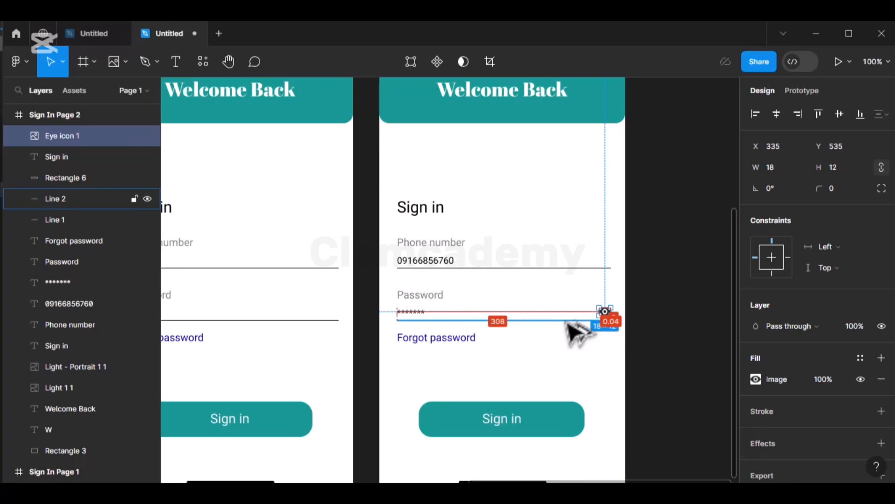
key("alt")
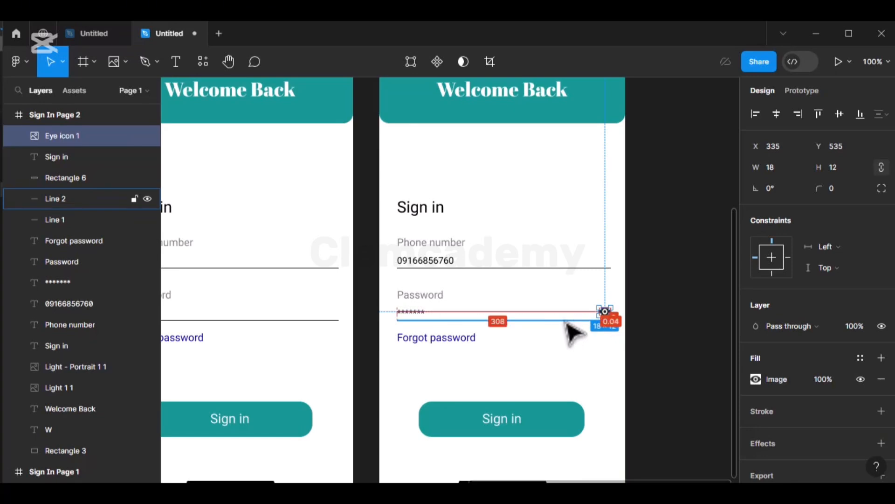
scroll(573, 333, "up", 5)
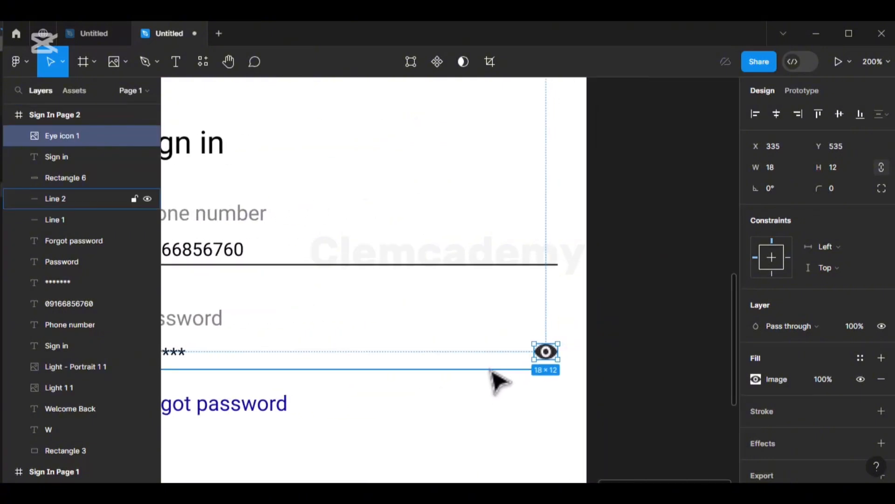
key("alt")
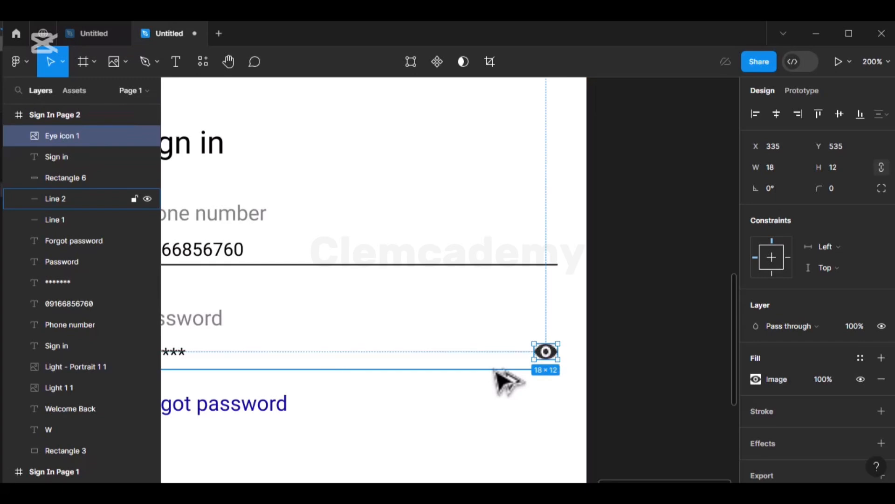
key("minus")
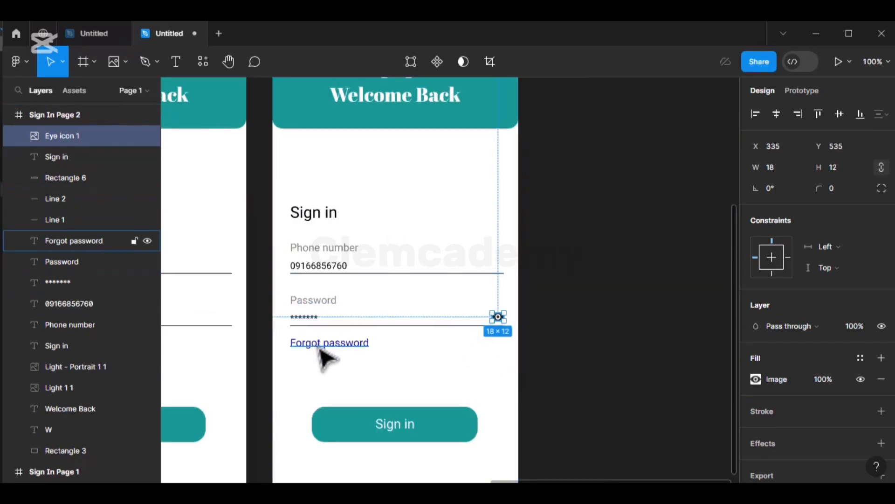
scroll(346, 234, "up", 5)
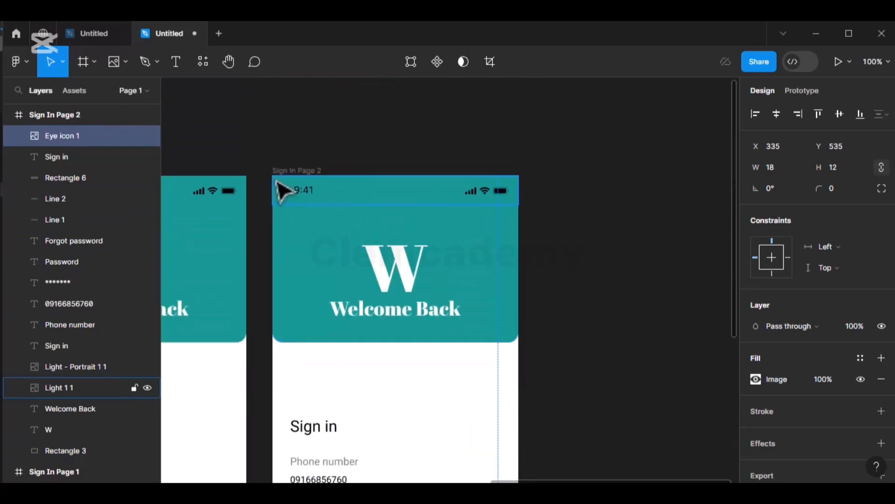
scroll(312, 206, "down", 4)
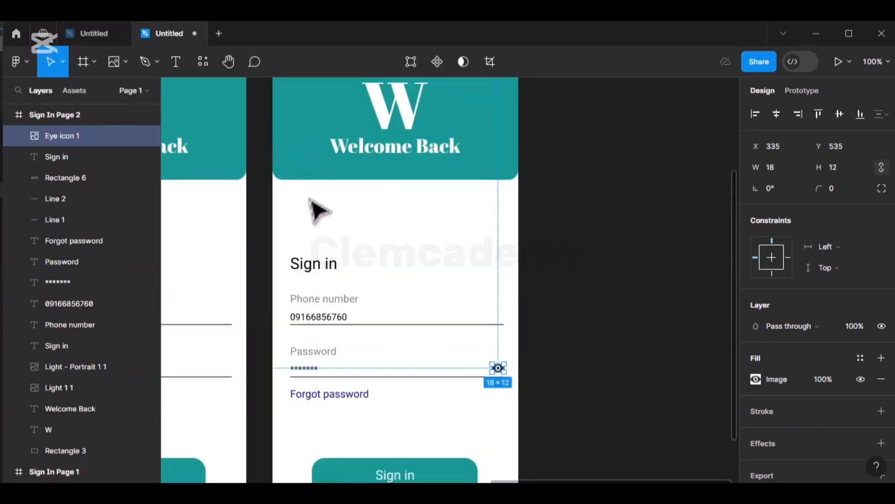
key("ctrl+plus")
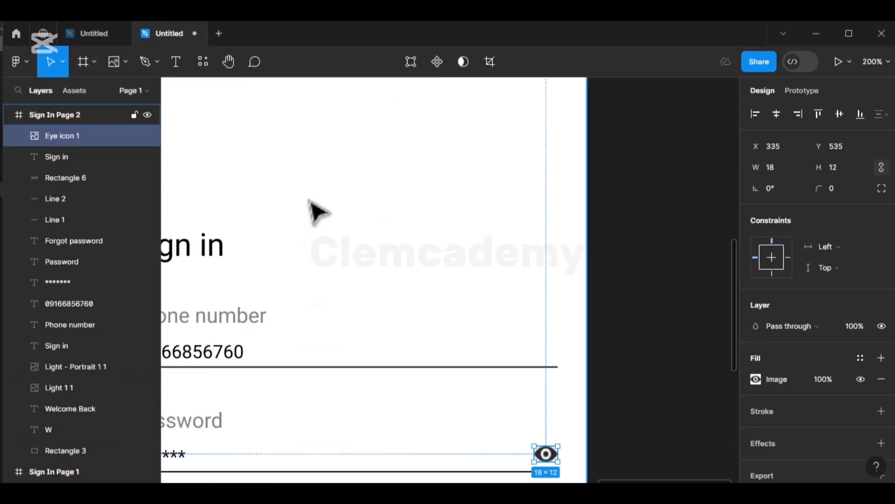
key("ctrl+minus")
key("ctrl+minus")
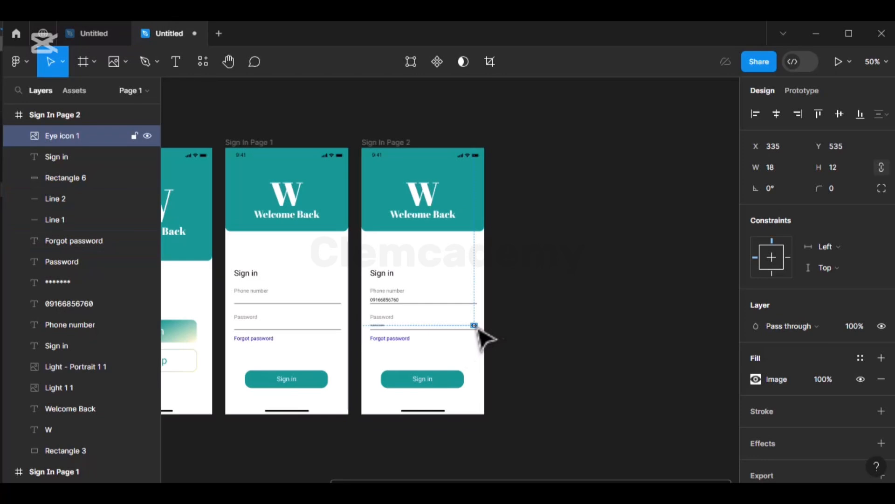
- Duplicate Sign In Page 2 into Sign In Page 3 and delete the copy's eye icon
left_click(380, 331)
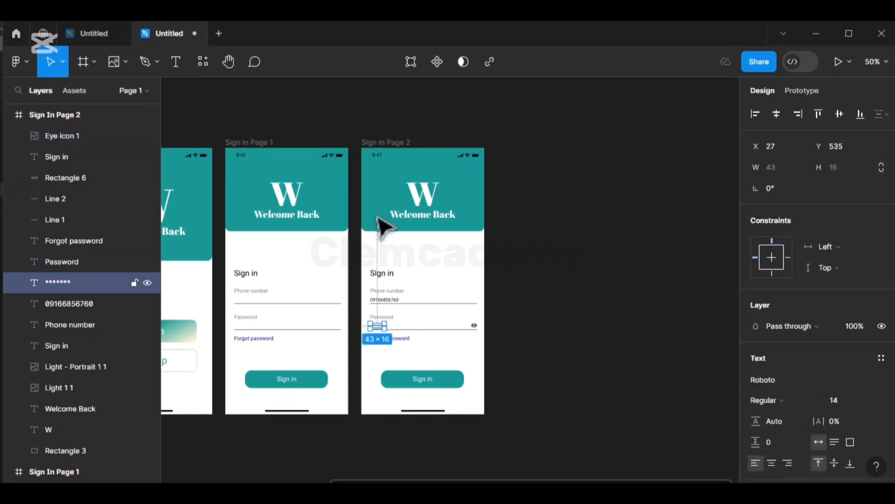
left_click(390, 148)
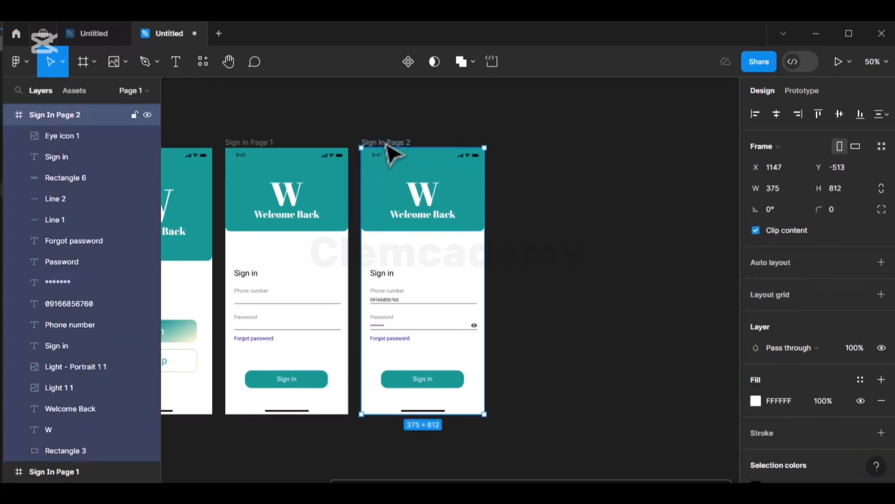
key("ctrl+d")
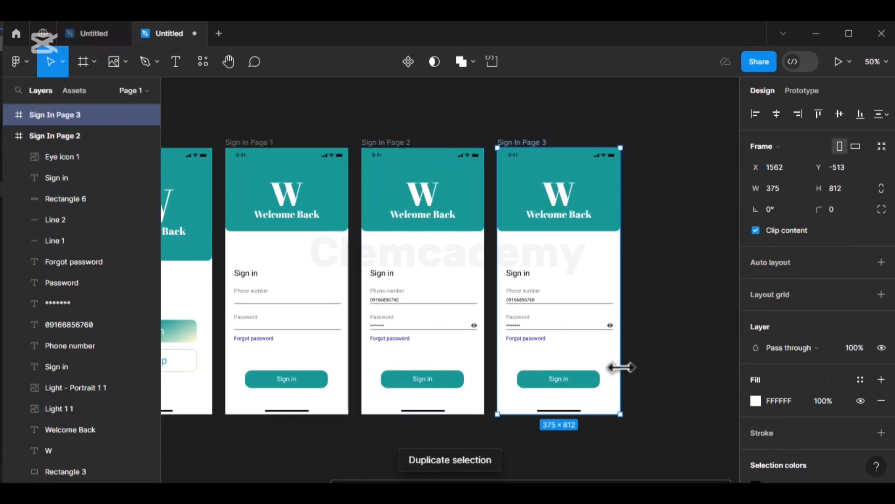
left_click(611, 326)
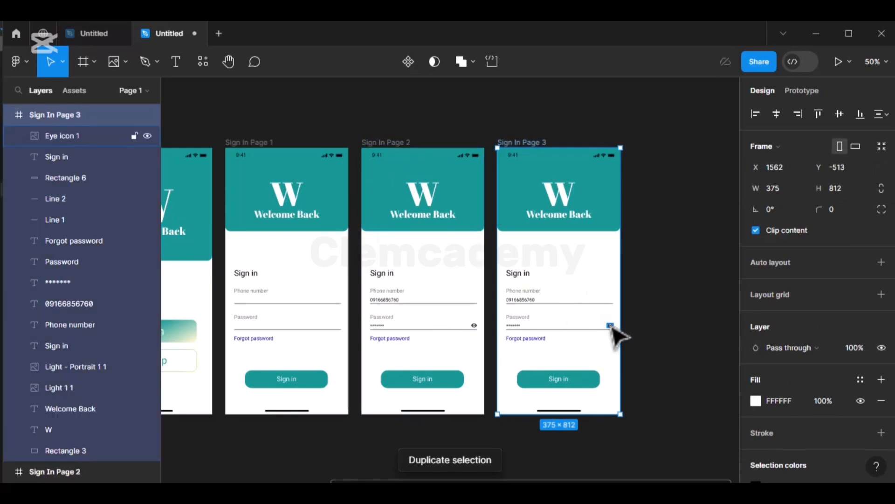
key("Delete")
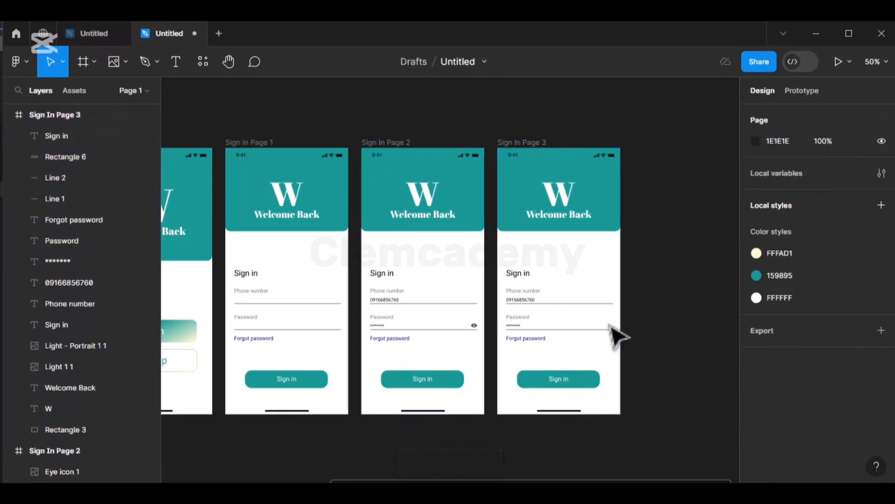
- Place the Hidden eye icon from Icon Assets, then delete the misplaced copy
left_click(124, 70)
left_click(124, 189)
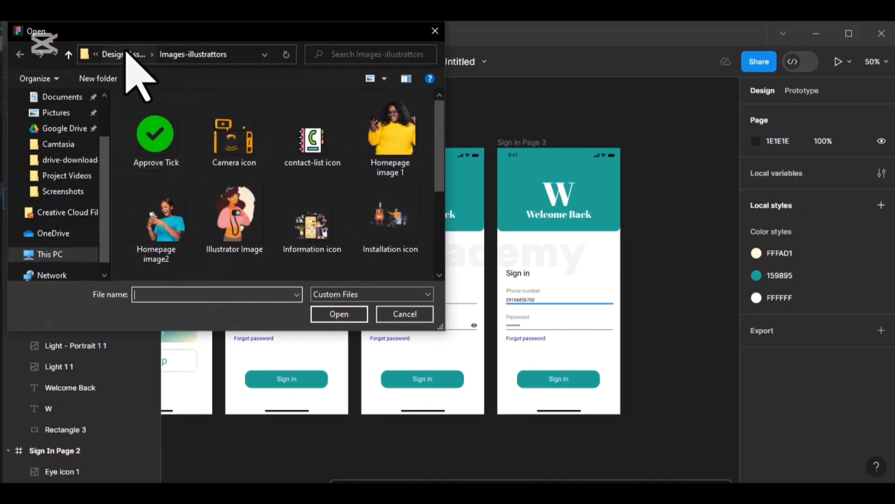
left_click(124, 54)
double_click(186, 117)
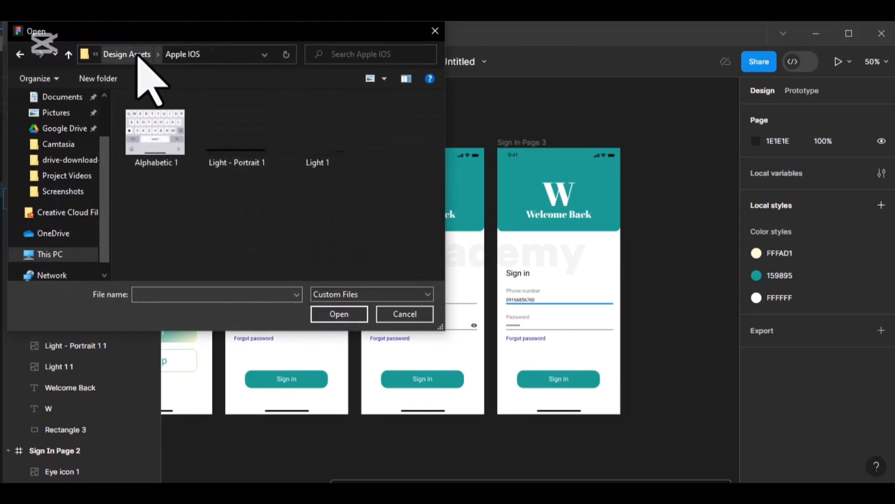
left_click(135, 55)
left_click(167, 131)
double_click(167, 133)
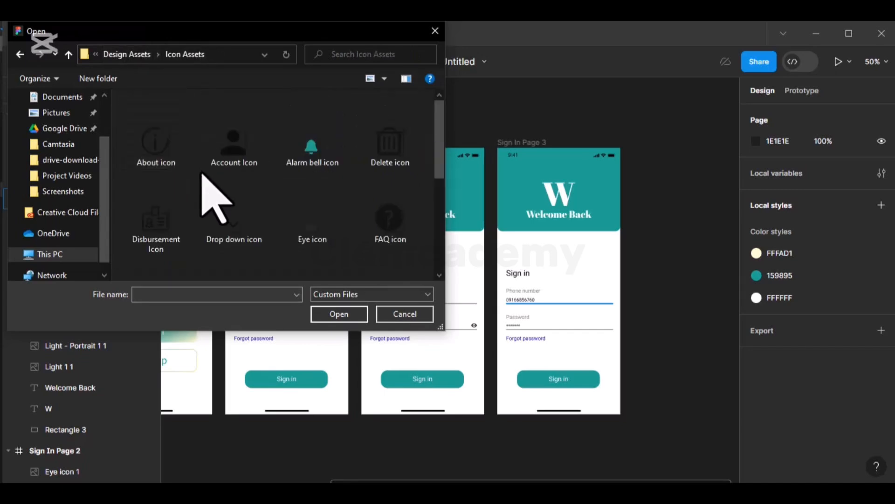
scroll(270, 210, "down", 3)
double_click(171, 184)
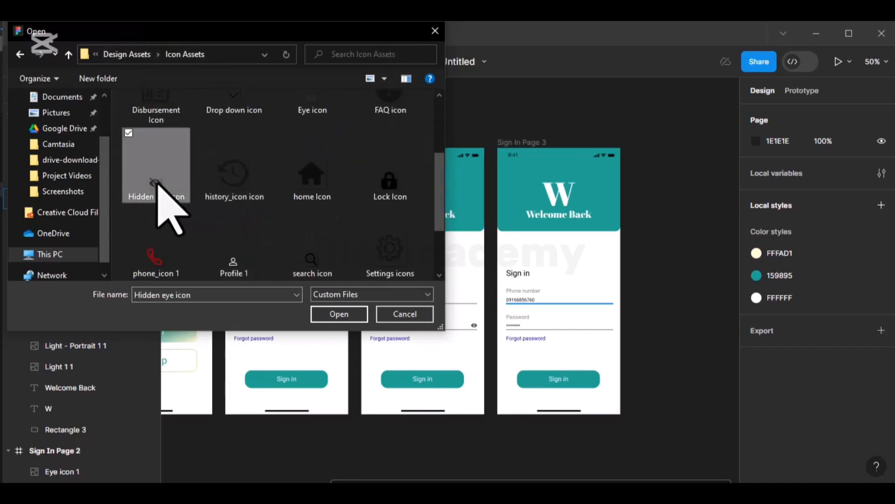
left_click(277, 242)
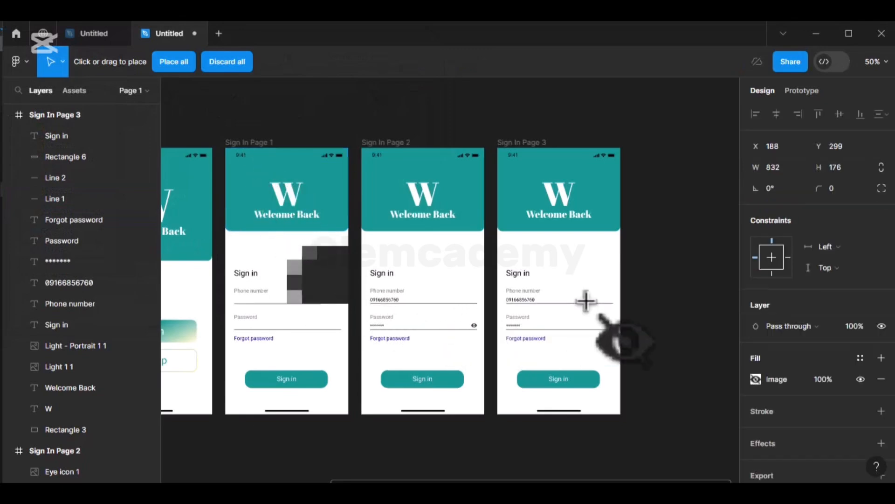
key("Escape")
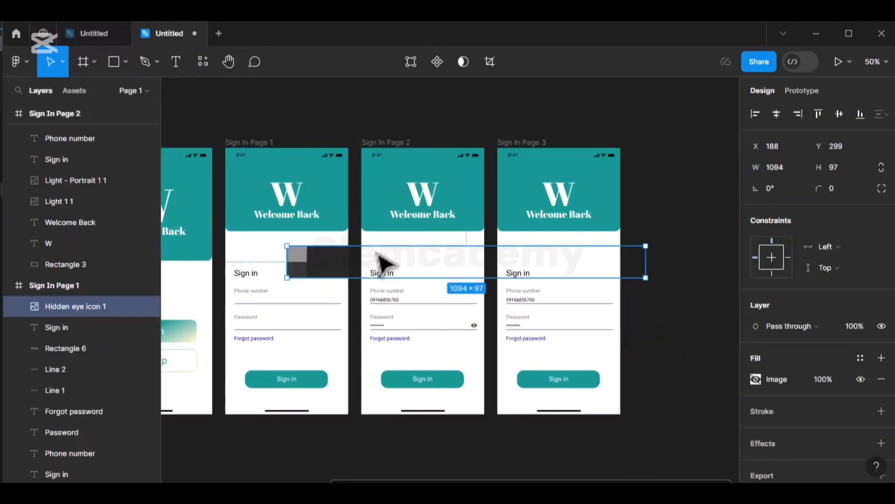
key("Delete")
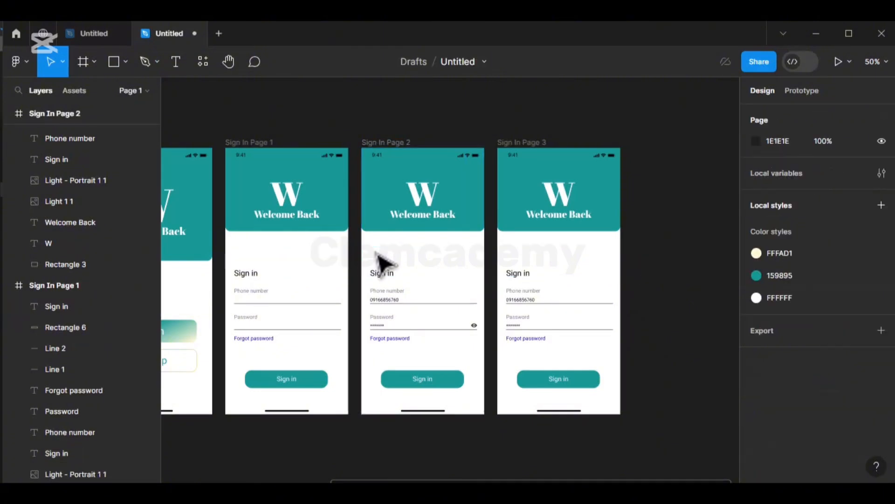
- Re-import the 18×18 Hidden eye icon and move it to Sign In Page 3's password field end
left_click(125, 62)
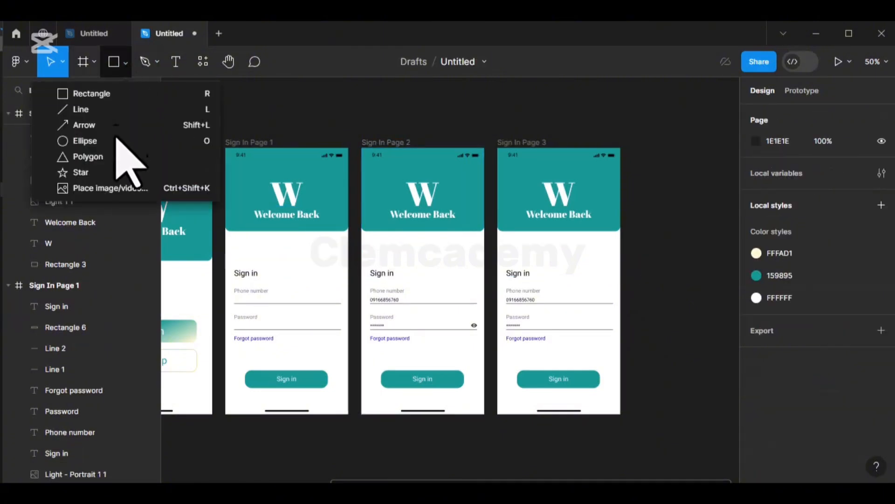
left_click(115, 187)
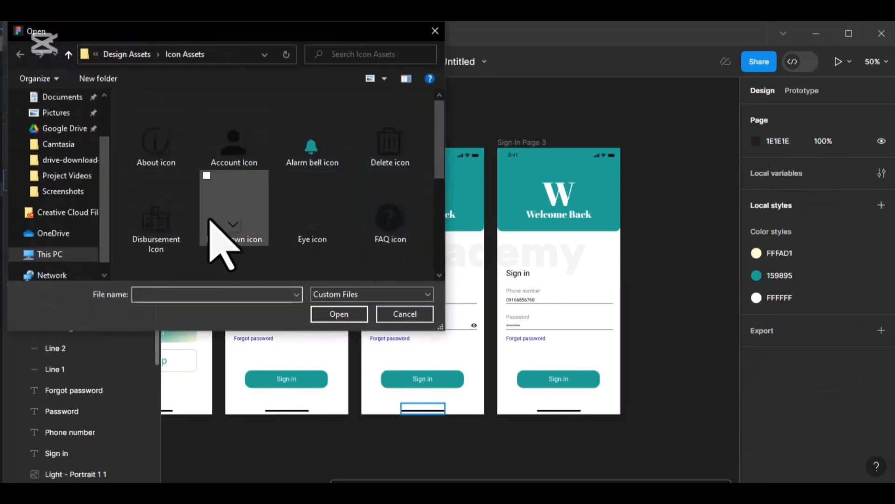
scroll(270, 205, "down", 3)
left_click(163, 195)
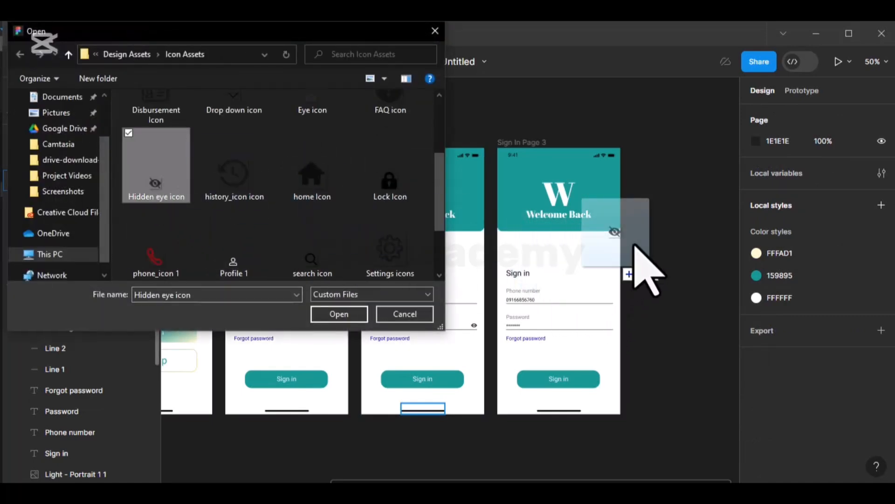
left_click(678, 234)
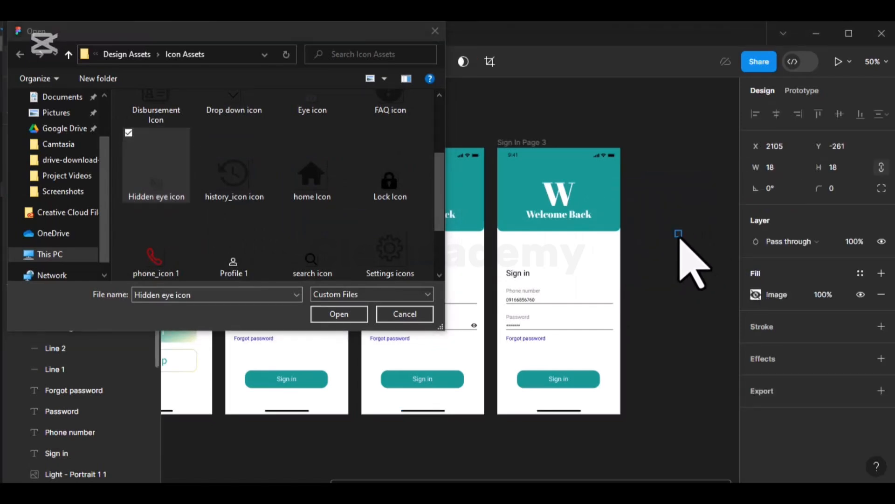
left_click(435, 31)
left_click_drag(677, 234, 610, 327)
scroll(592, 339, "up", 5)
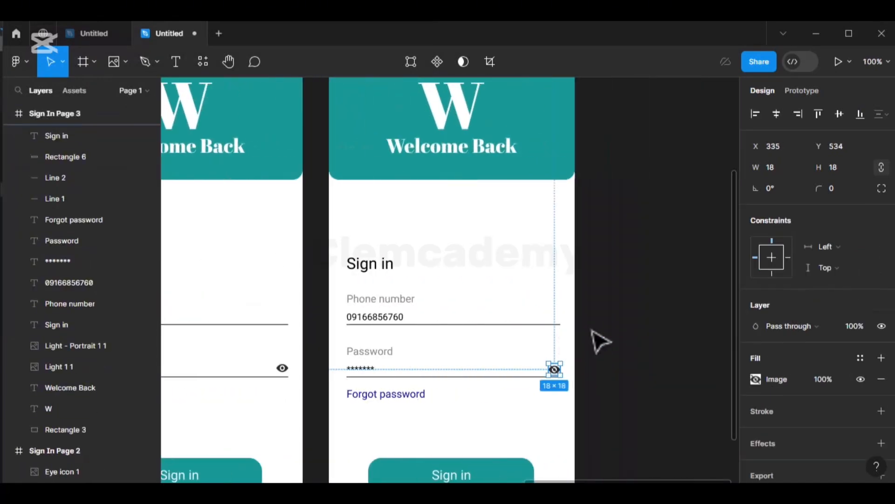
scroll(454, 350, "down", 3)
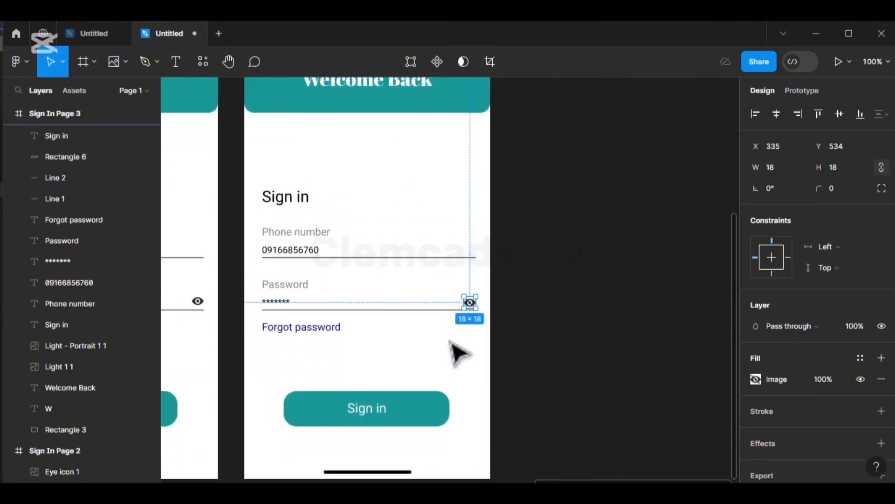
key("alt")
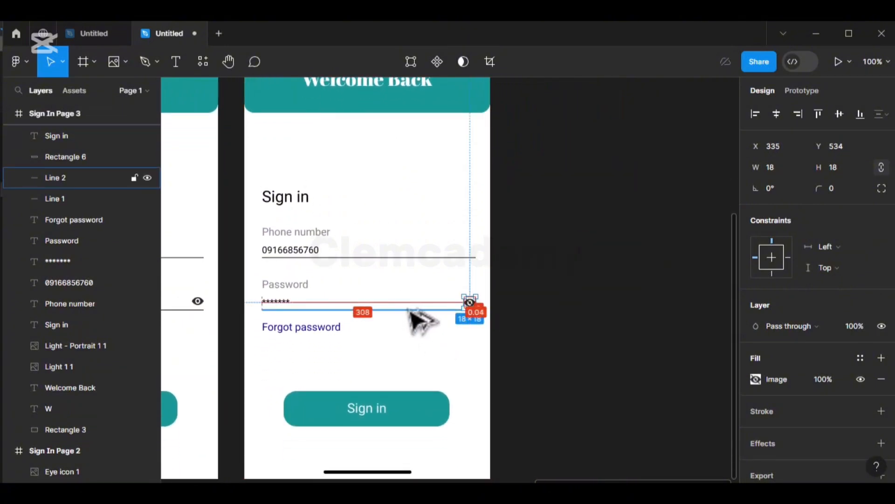
key("ctrl+equal")
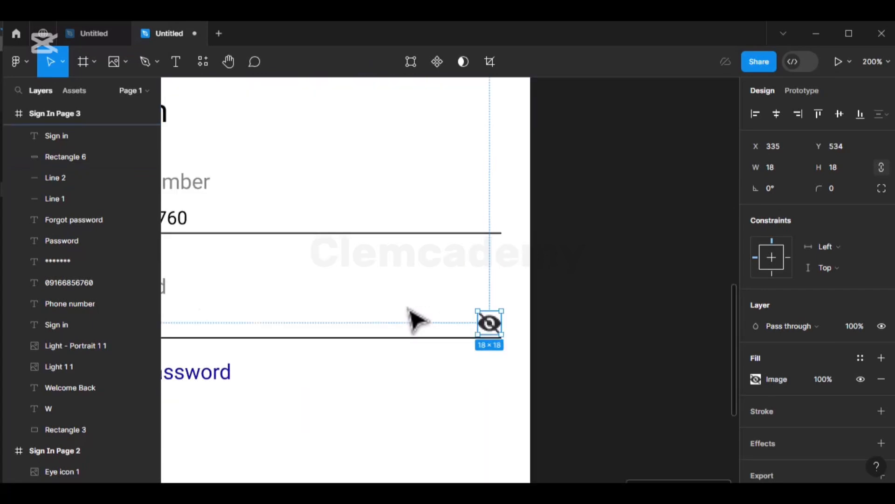
scroll(410, 320, "down", 1)
key("alt")
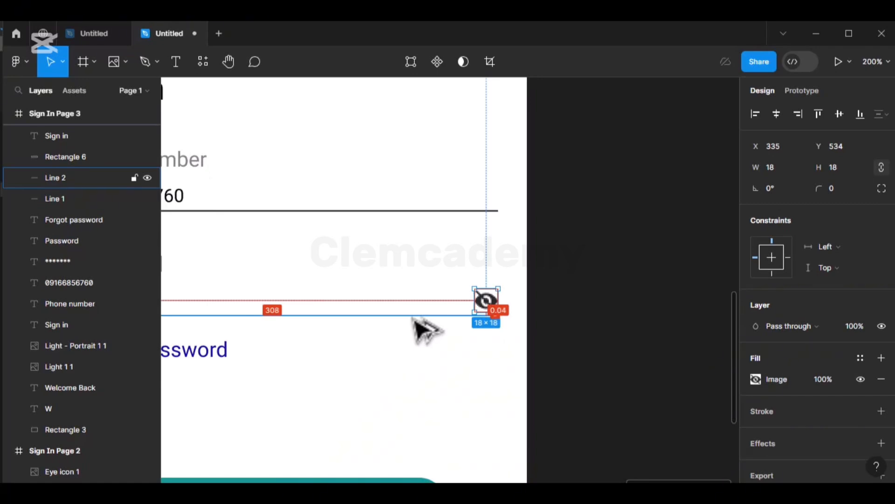
key("ctrl+minus")
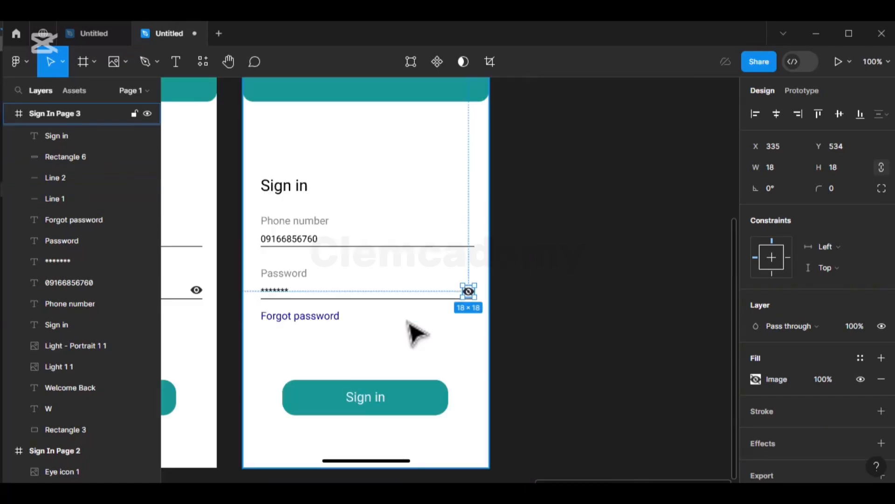
scroll(416, 333, "left", 5)
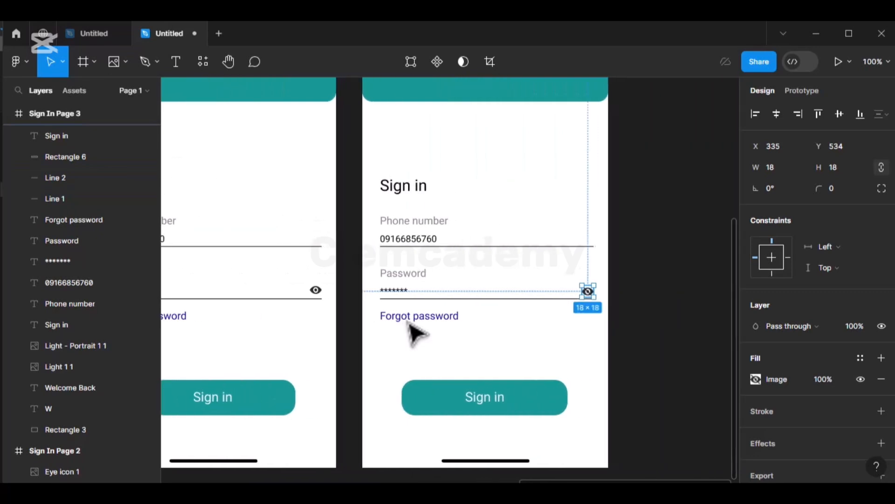
left_click(404, 293)
double_click(404, 294)
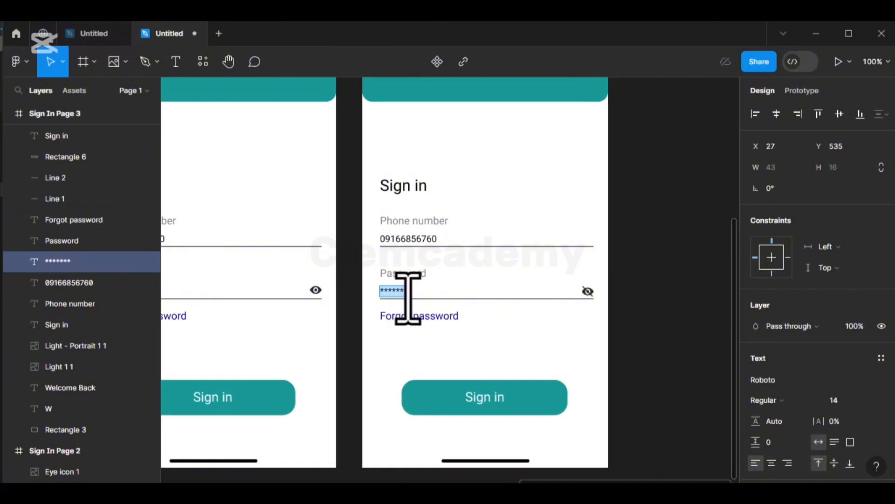
type("232323")
left_click_drag(400, 332, 542, 358)
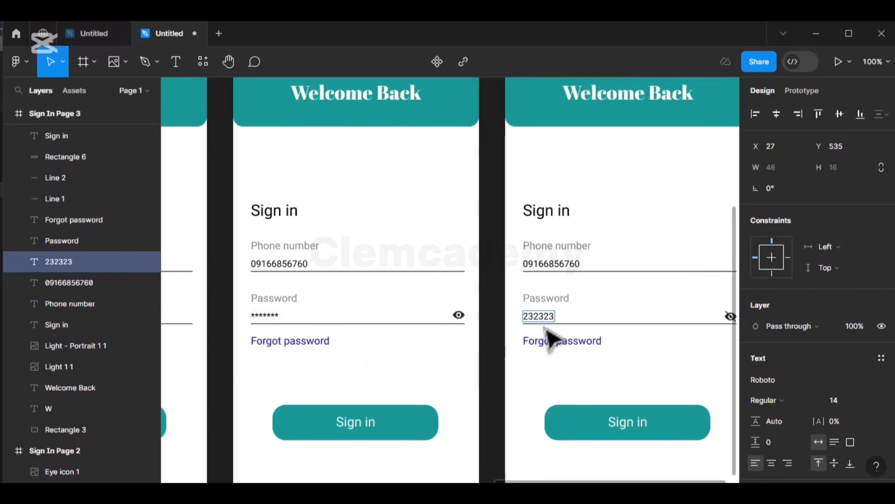
type("2")
key("Escape")
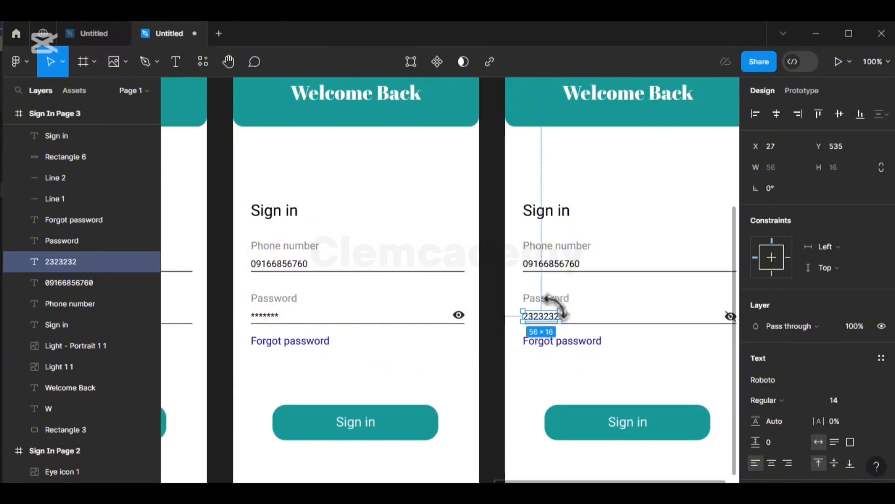
key("minus")
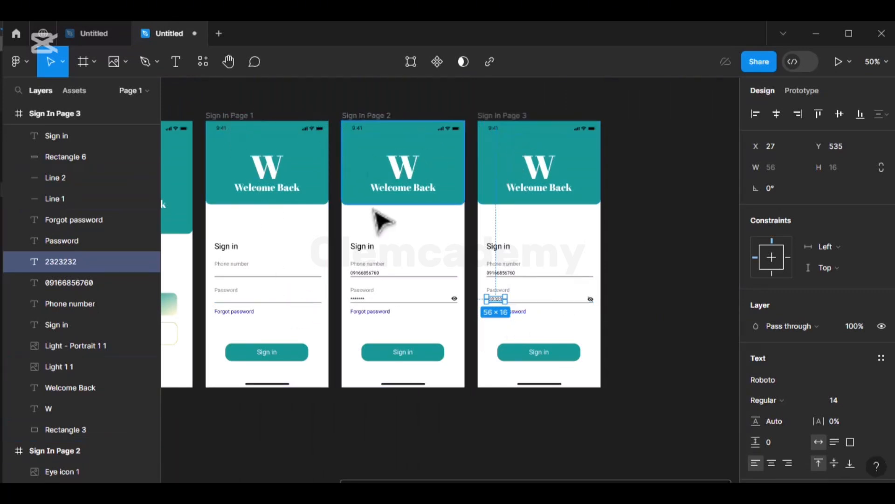
left_click(629, 239)
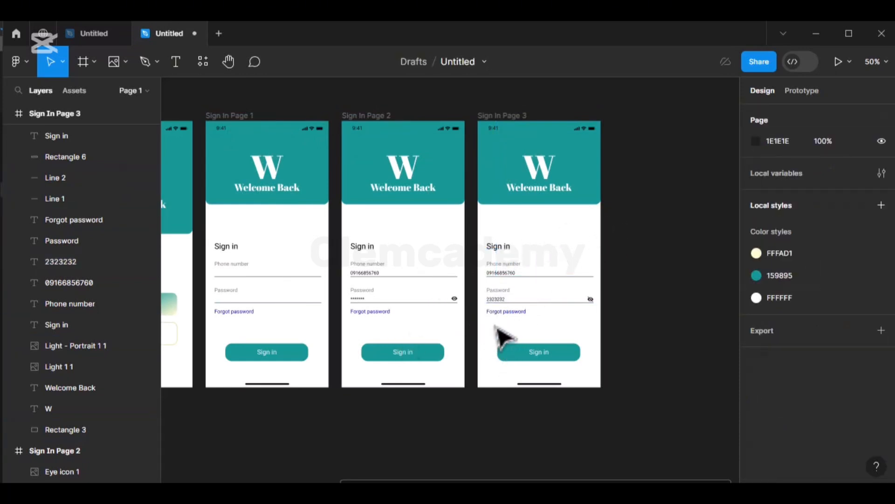
left_click(504, 303)
left_click(501, 301)
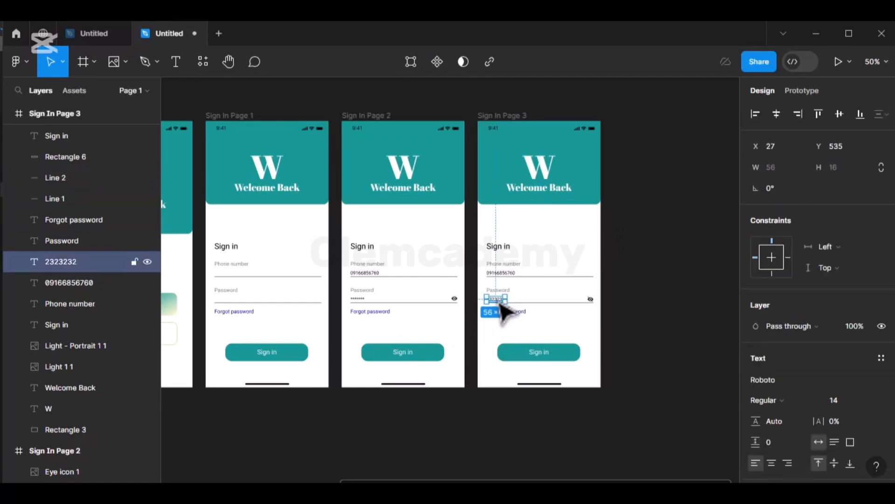